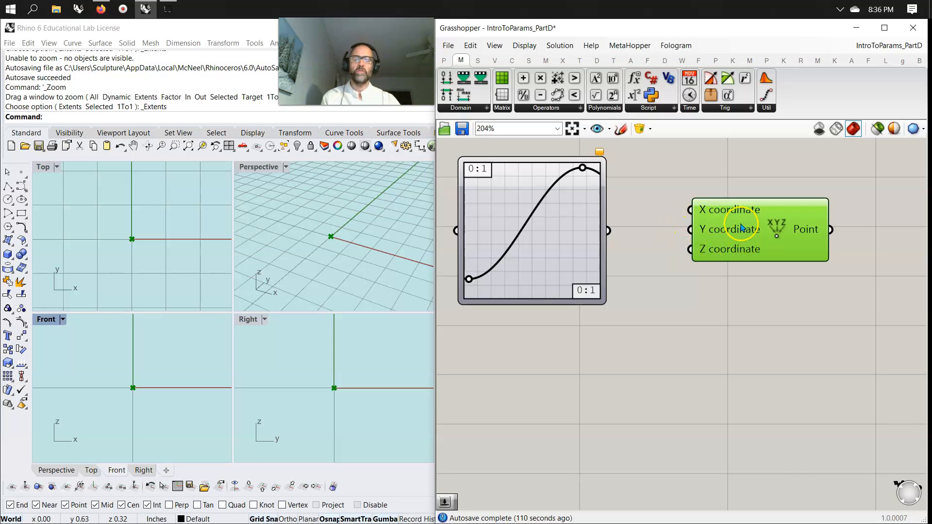
Add a Point parameter to the canvas and move the Construct Point component below it
{"action": "left_click", "coordinate": [444, 59]}
{"action": "left_click_drag", "start_coordinate": [446, 77], "coordinate": [713, 315]}
{"action": "left_click_drag", "start_coordinate": [756, 243], "coordinate": [746, 389]}
{"action": "left_click_drag", "start_coordinate": [719, 311], "coordinate": [737, 205]}
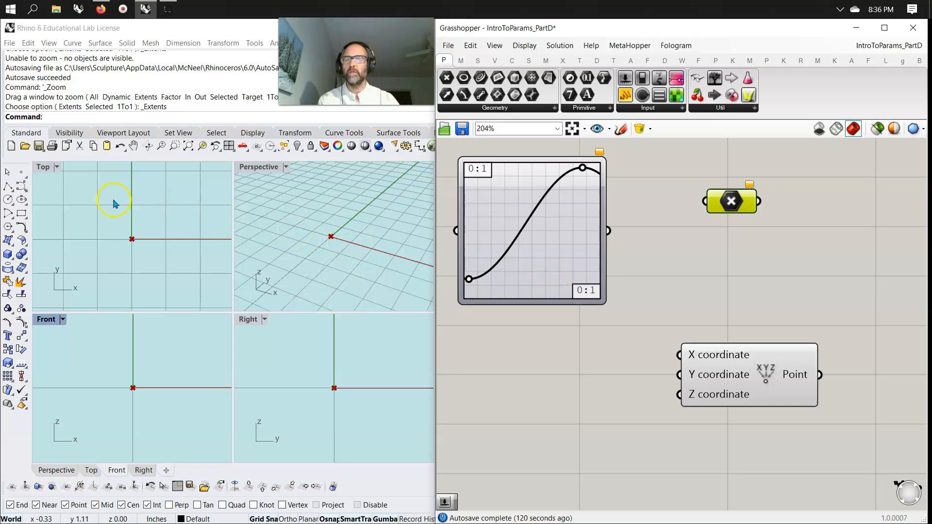
Place a point object near the origin in Rhino's Perspective viewport and select it
{"action": "left_click", "coordinate": [23, 173]}
{"action": "left_click", "coordinate": [317, 210]}
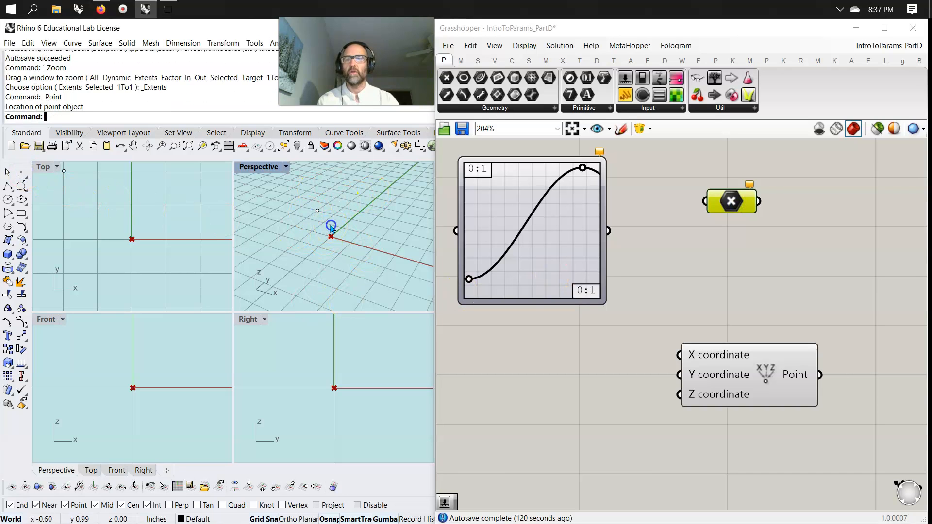
{"action": "left_click", "coordinate": [317, 210]}
Reference the Rhino point in the Grasshopper Point parameter as its one set point
{"action": "right_click", "coordinate": [730, 201]}
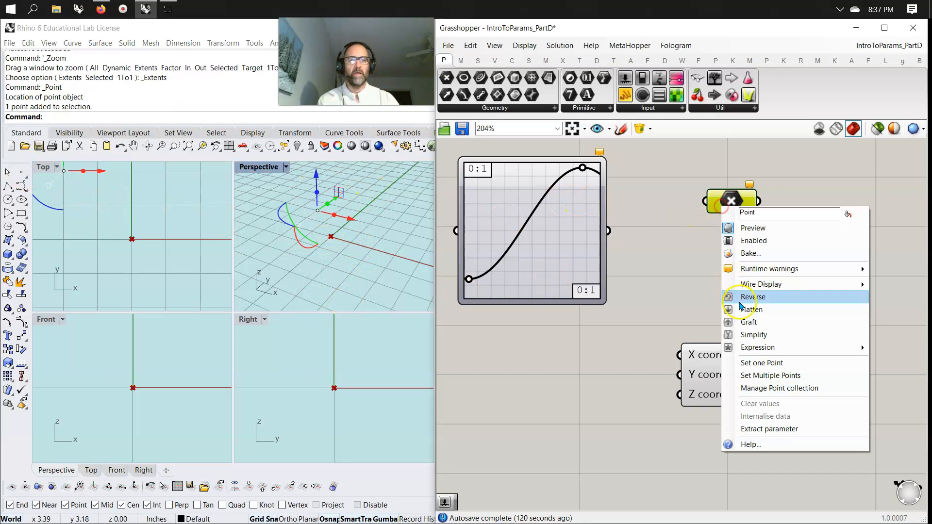
{"action": "left_click", "coordinate": [764, 361]}
{"action": "left_click", "coordinate": [747, 197]}
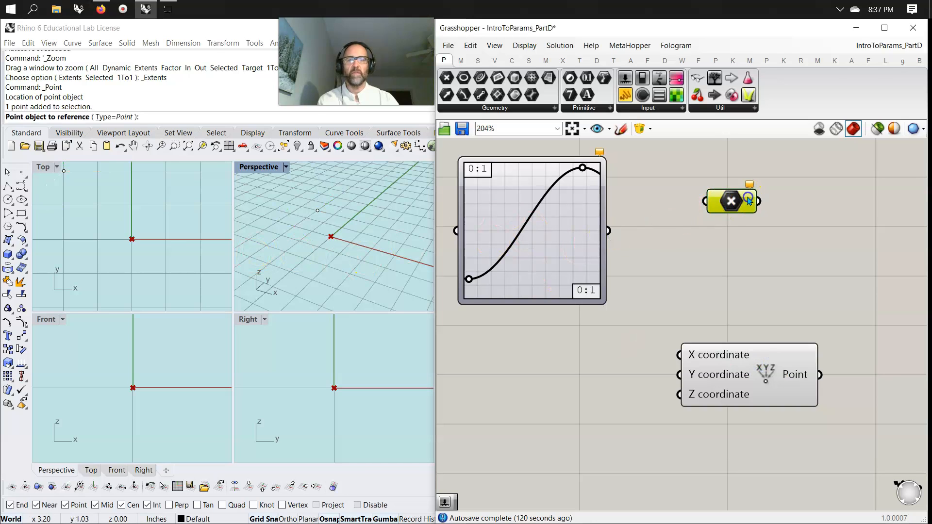
{"action": "right_click", "coordinate": [738, 203]}
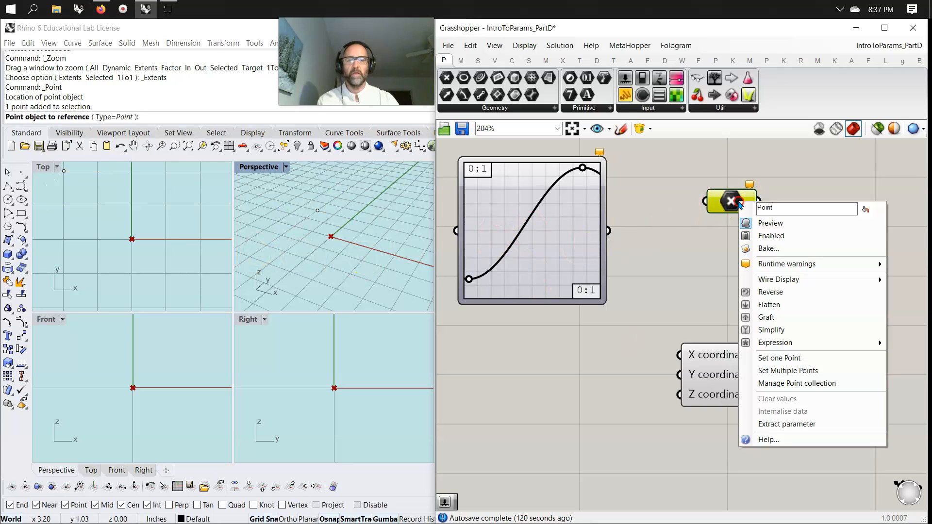
{"action": "left_click", "coordinate": [782, 354]}
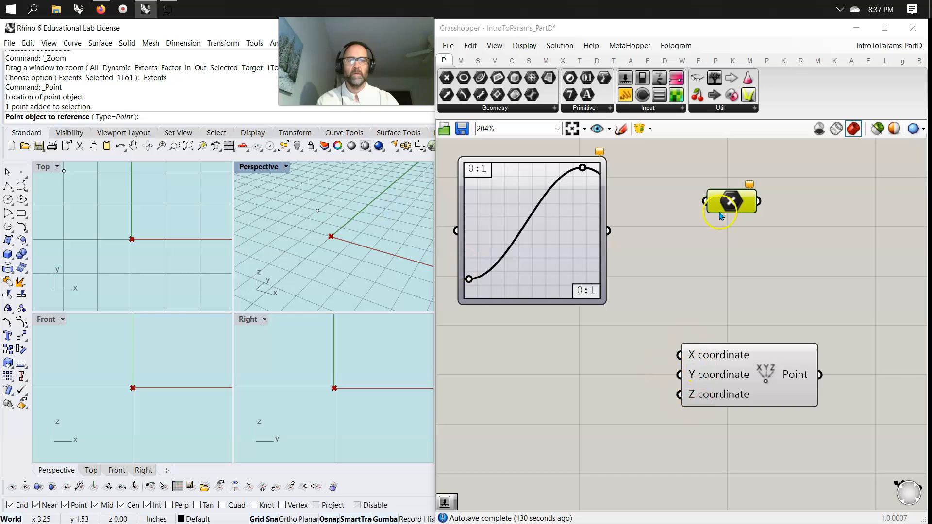
{"action": "left_click", "coordinate": [320, 211]}
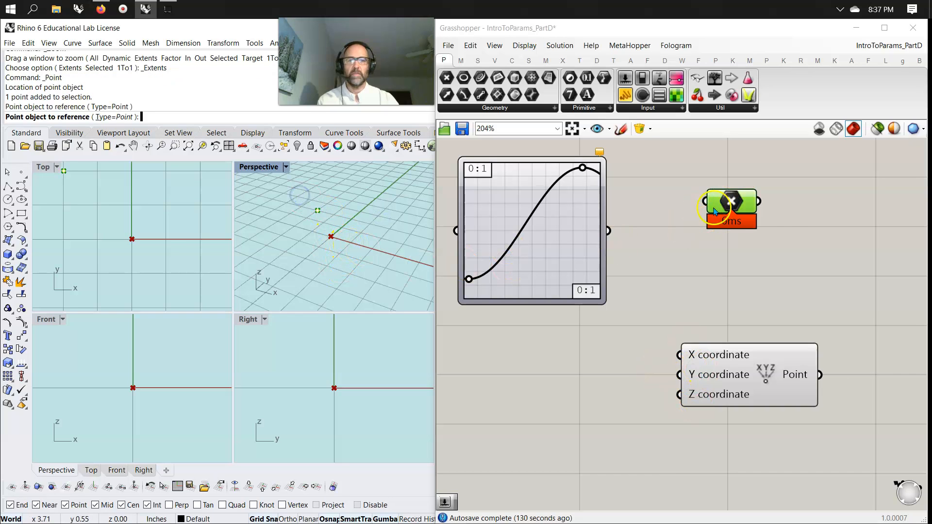
{"action": "left_click_drag", "start_coordinate": [293, 213], "coordinate": [286, 207]}
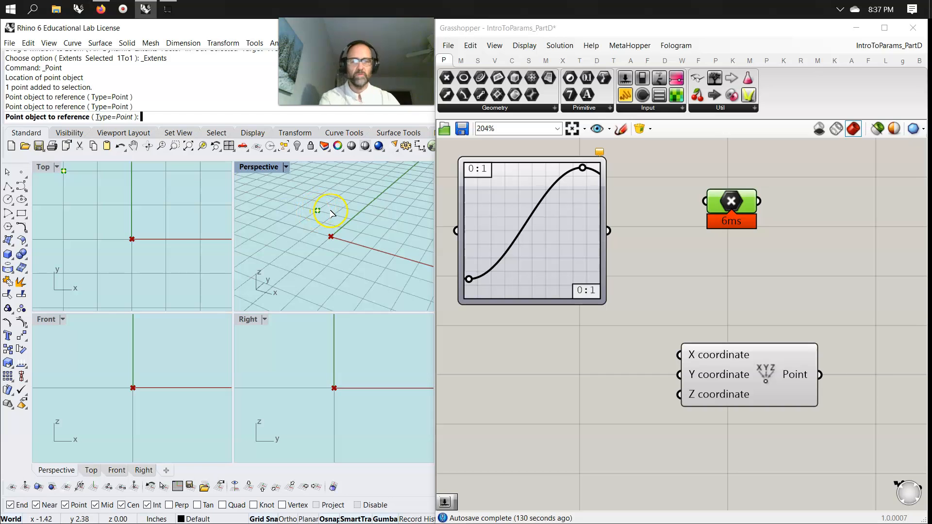
{"action": "right_click", "coordinate": [331, 212]}
Delete the point object from the Rhino viewport and the Point parameter from the Grasshopper canvas
{"action": "left_click", "coordinate": [318, 210]}
{"action": "left_click_drag", "start_coordinate": [347, 223], "coordinate": [289, 192]}
{"action": "key", "text": "Delete"}
{"action": "left_click", "coordinate": [341, 280]}
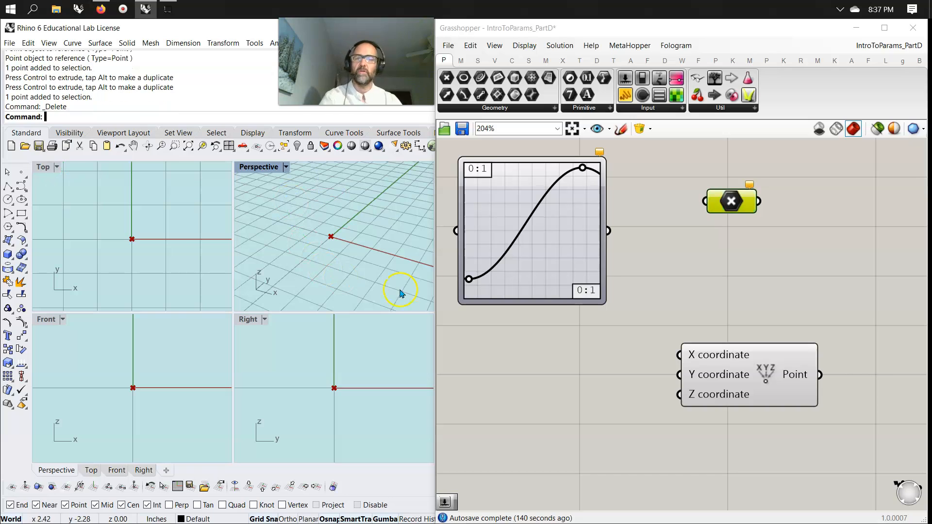
{"action": "left_click_drag", "start_coordinate": [733, 202], "coordinate": [710, 219]}
{"action": "key", "text": "Delete"}
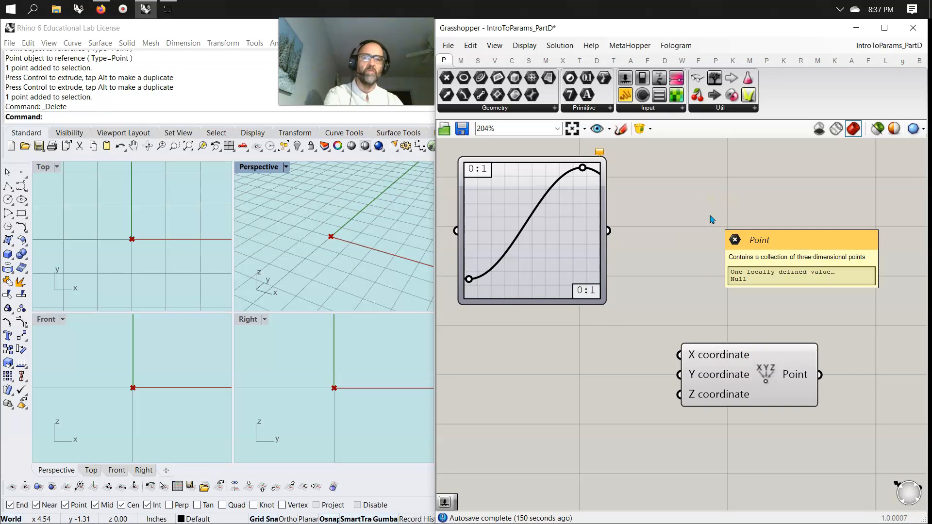
Turn off Draw Icons so components show their names, and reposition the Construct Point component
{"action": "mouse_move", "coordinate": [745, 390]}
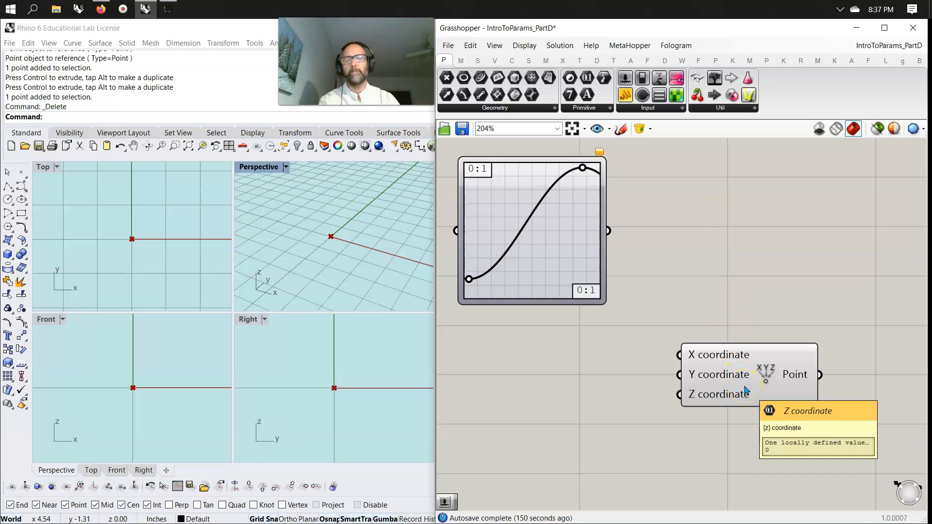
{"action": "left_click_drag", "start_coordinate": [745, 391], "coordinate": [742, 366]}
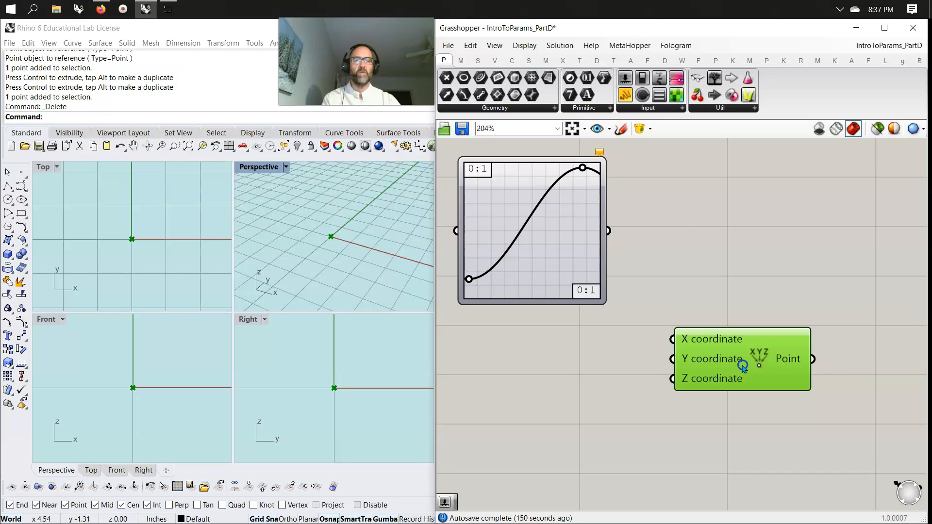
{"action": "left_click", "coordinate": [524, 45]}
{"action": "left_click", "coordinate": [543, 62]}
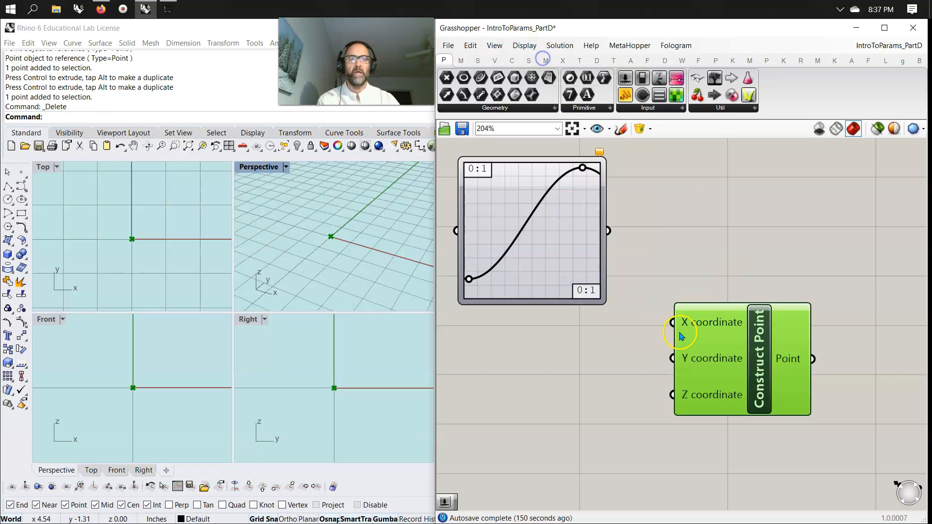
{"action": "left_click_drag", "start_coordinate": [759, 382], "coordinate": [757, 379]}
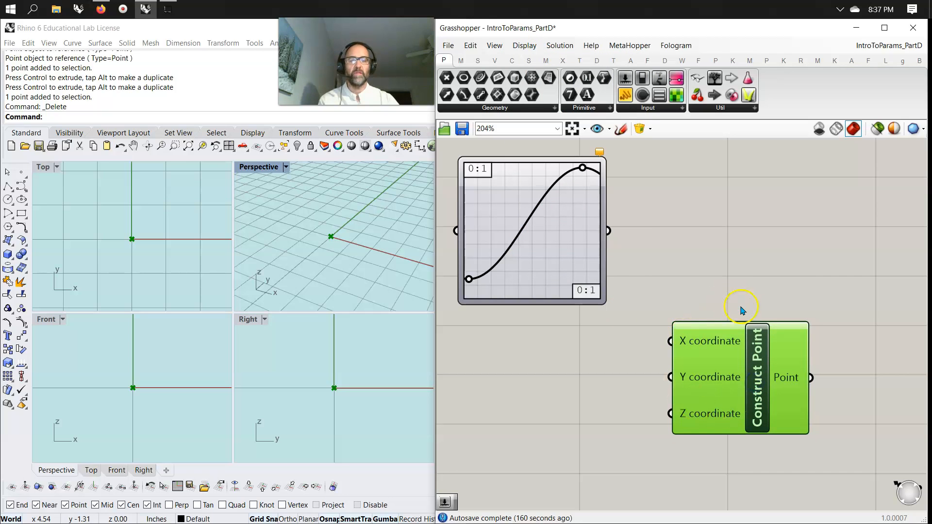
Toggle Draw Full Names off and back on, and re-enable Draw Icons
{"action": "left_click", "coordinate": [524, 44]}
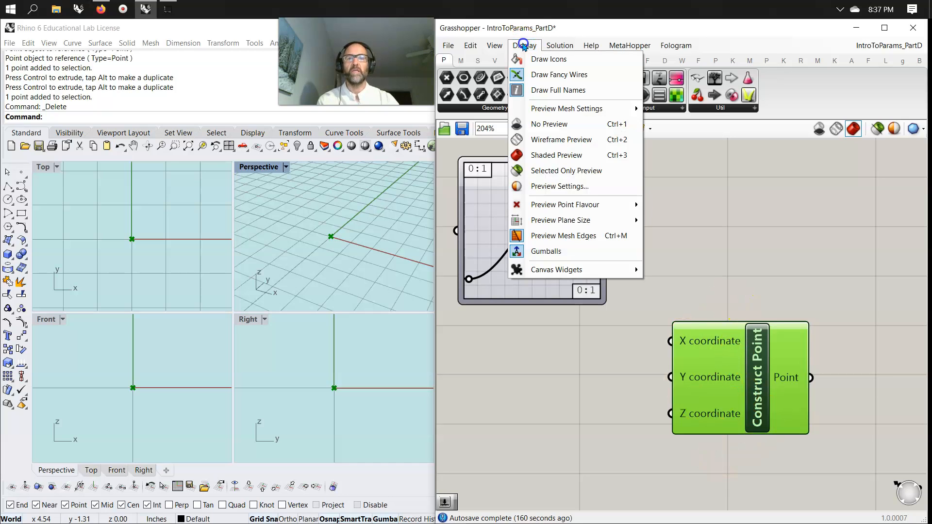
{"action": "left_click", "coordinate": [540, 92]}
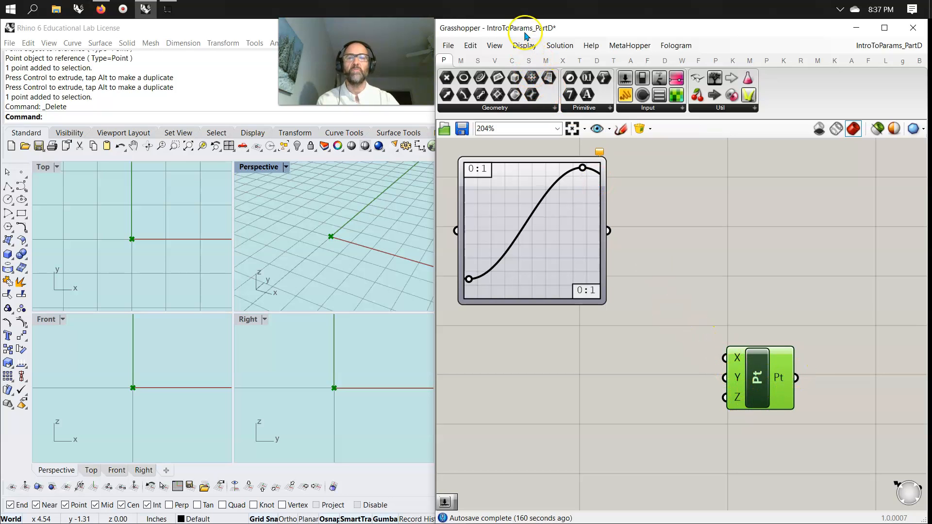
{"action": "left_click", "coordinate": [523, 45]}
{"action": "left_click", "coordinate": [536, 91]}
{"action": "left_click", "coordinate": [519, 46]}
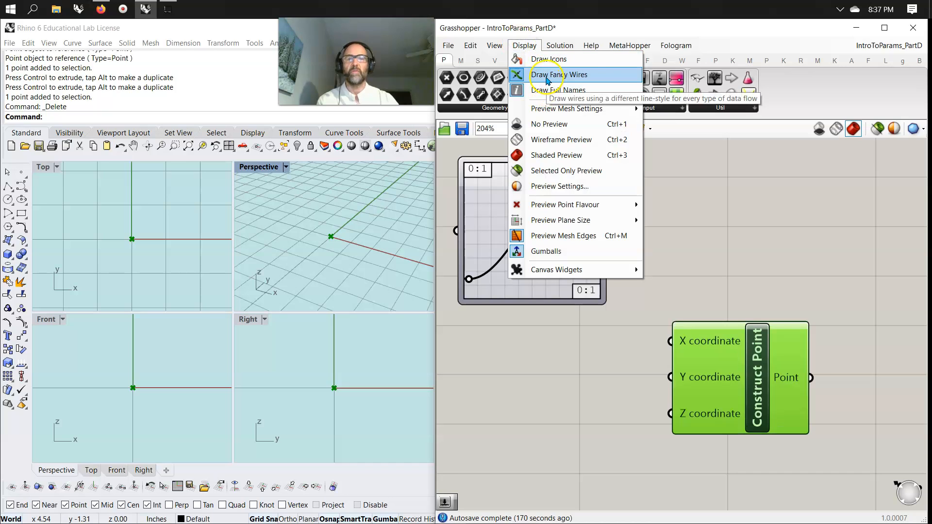
{"action": "left_click", "coordinate": [546, 61]}
Group the Construct Point component on its own and name the group "Point"
{"action": "mouse_move", "coordinate": [729, 386]}
{"action": "left_mouse_down"}
{"action": "mouse_move", "coordinate": [730, 394]}
{"action": "mouse_move", "coordinate": [721, 386]}
{"action": "left_mouse_up"}
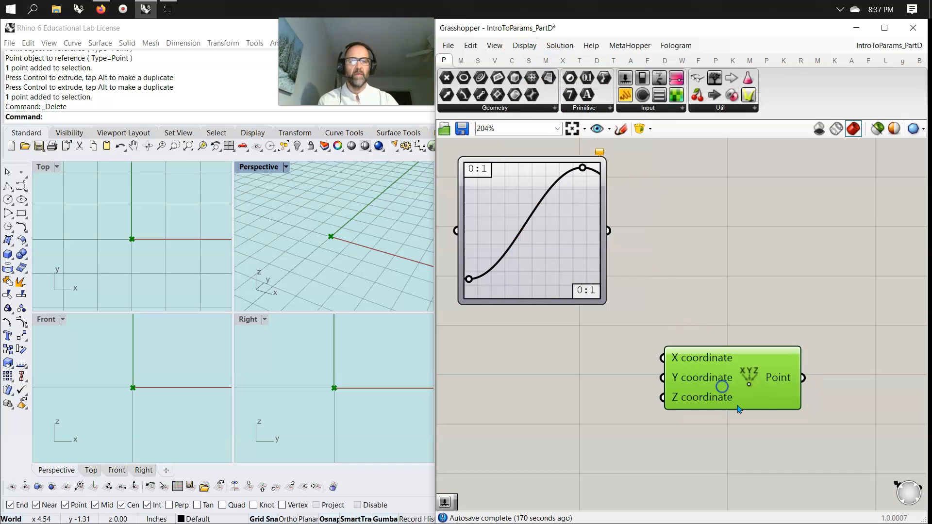
{"action": "right_click", "coordinate": [746, 421]}
{"action": "left_click", "coordinate": [766, 432]}
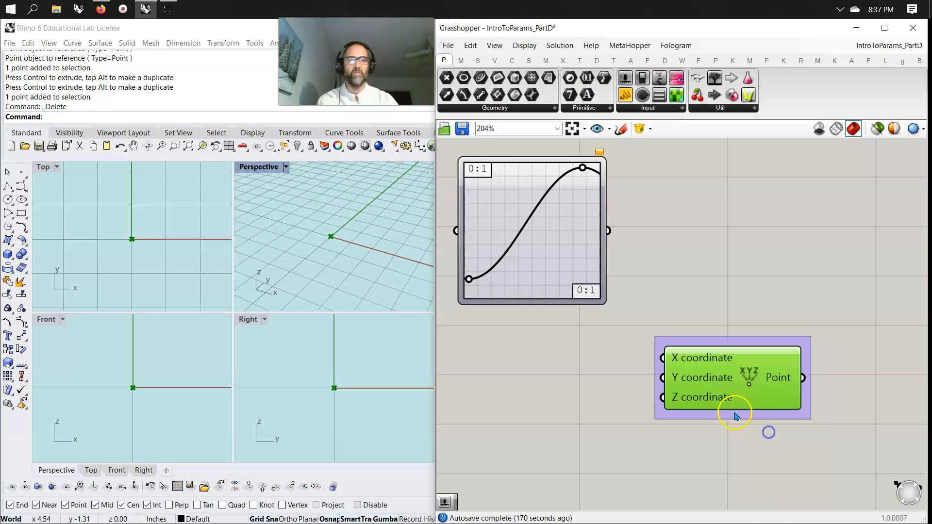
{"action": "right_click", "coordinate": [726, 342]}
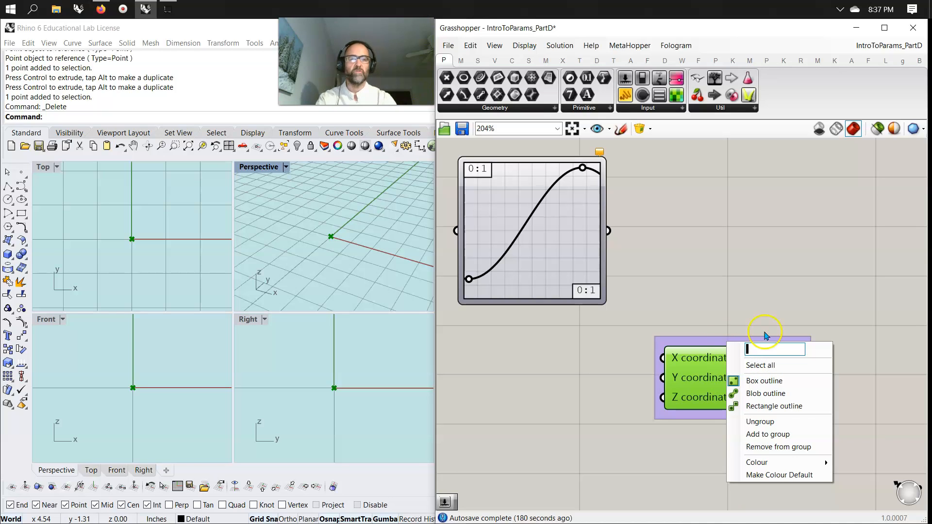
{"action": "type", "text": "Poin"}
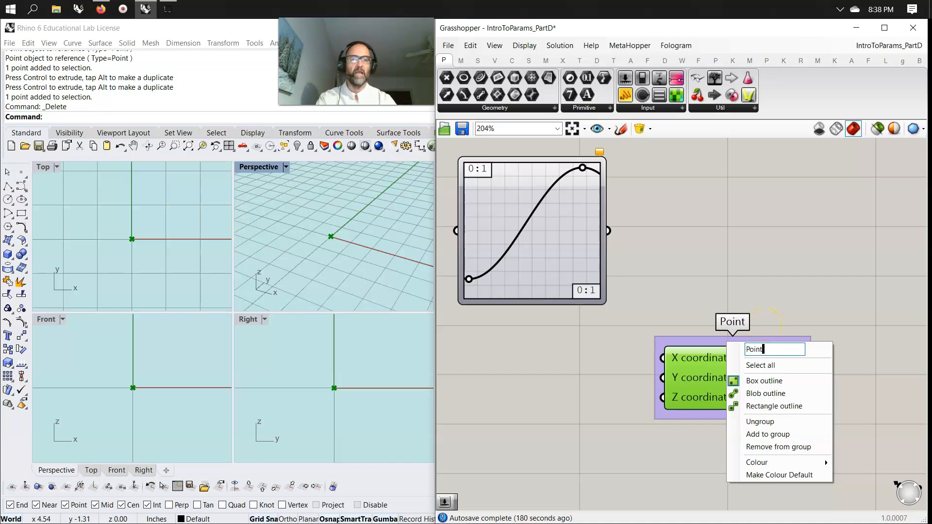
{"action": "type", "text": "t"}
{"action": "left_click", "coordinate": [790, 294]}
{"action": "left_click_drag", "start_coordinate": [745, 348], "coordinate": [760, 330]}
Set the Graph Mapper's graph type to Parabola
{"action": "mouse_move", "coordinate": [550, 244]}
{"action": "left_mouse_down"}
{"action": "mouse_move", "coordinate": [565, 264]}
{"action": "mouse_move", "coordinate": [550, 250]}
{"action": "left_mouse_up"}
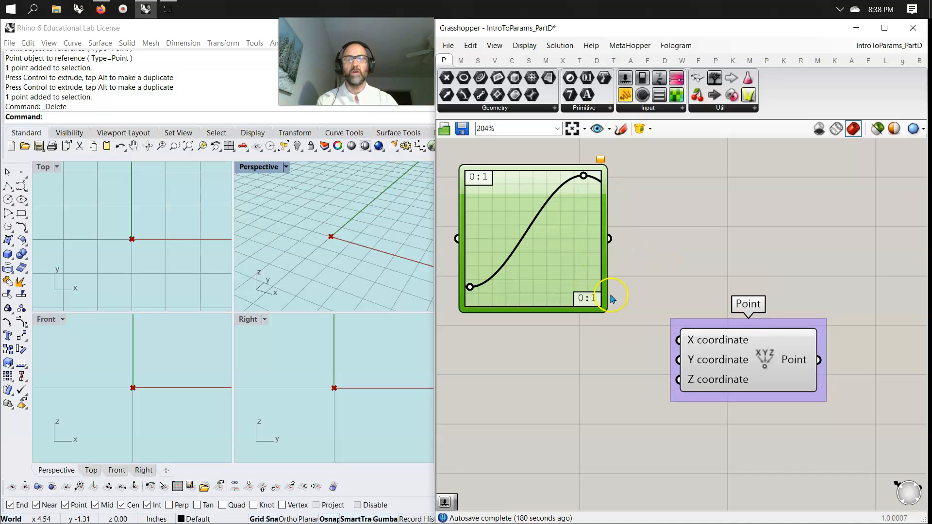
{"action": "mouse_move", "coordinate": [554, 243]}
{"action": "left_mouse_down"}
{"action": "mouse_move", "coordinate": [540, 270]}
{"action": "mouse_move", "coordinate": [553, 235]}
{"action": "left_mouse_up"}
{"action": "right_click", "coordinate": [557, 234]}
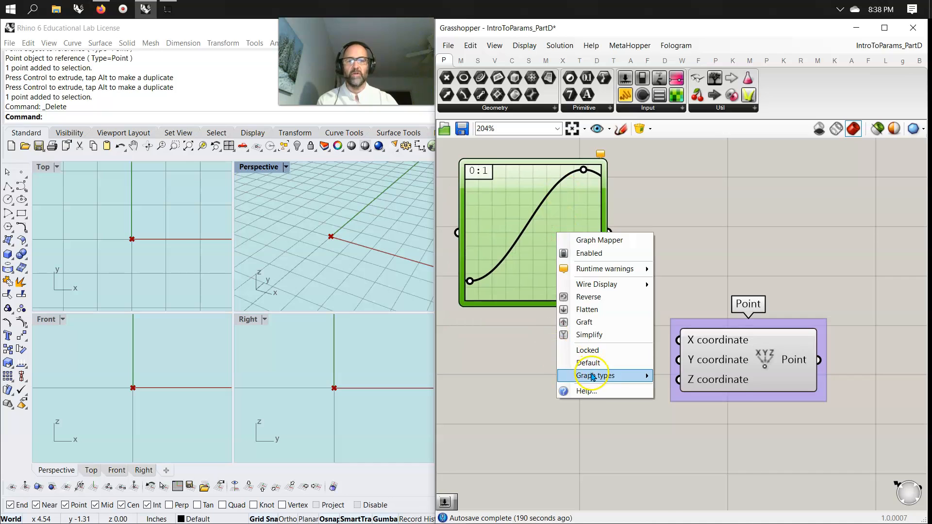
{"action": "mouse_move", "coordinate": [635, 376]}
{"action": "left_click", "coordinate": [678, 440]}
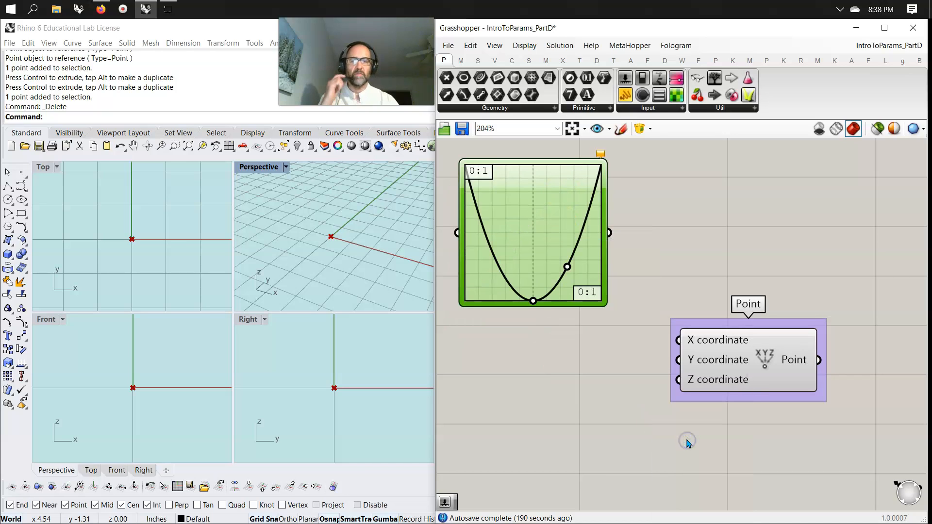
Change the Graph Mapper to a Bezier graph and reshape its curve by moving both control handles
{"action": "right_click", "coordinate": [537, 232]}
{"action": "mouse_move", "coordinate": [625, 372]}
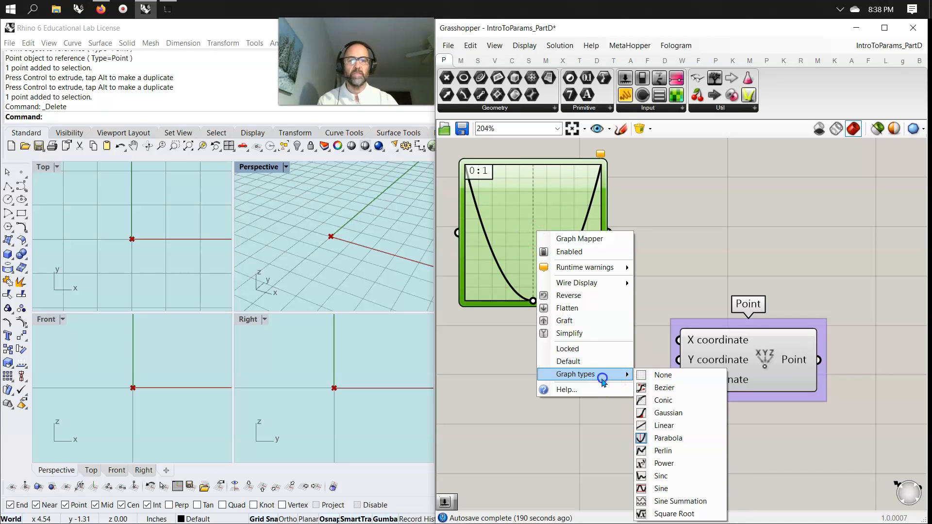
{"action": "left_click", "coordinate": [660, 388]}
{"action": "right_click", "coordinate": [542, 263]}
{"action": "left_click_drag", "start_coordinate": [567, 199], "coordinate": [578, 225]}
{"action": "left_click_drag", "start_coordinate": [498, 266], "coordinate": [484, 242]}
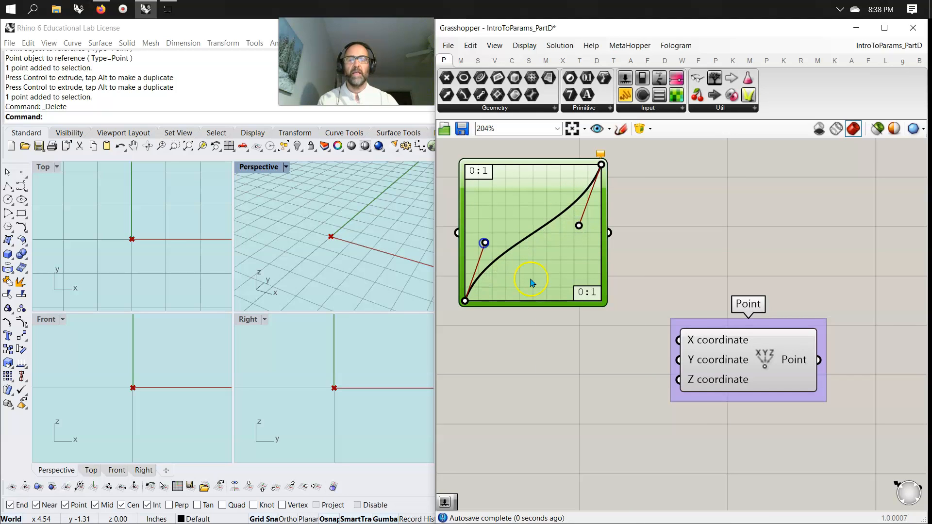
Steepen both ends of the Bezier curve by adjusting its handles in the Graph Editor, and accept the changes
{"action": "double_click", "coordinate": [537, 274]}
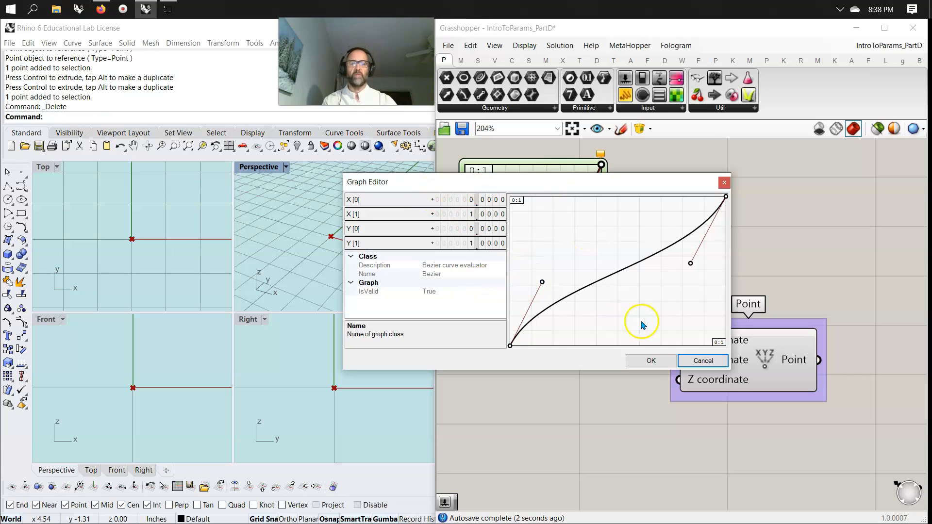
{"action": "left_click_drag", "start_coordinate": [690, 263], "coordinate": [697, 307]}
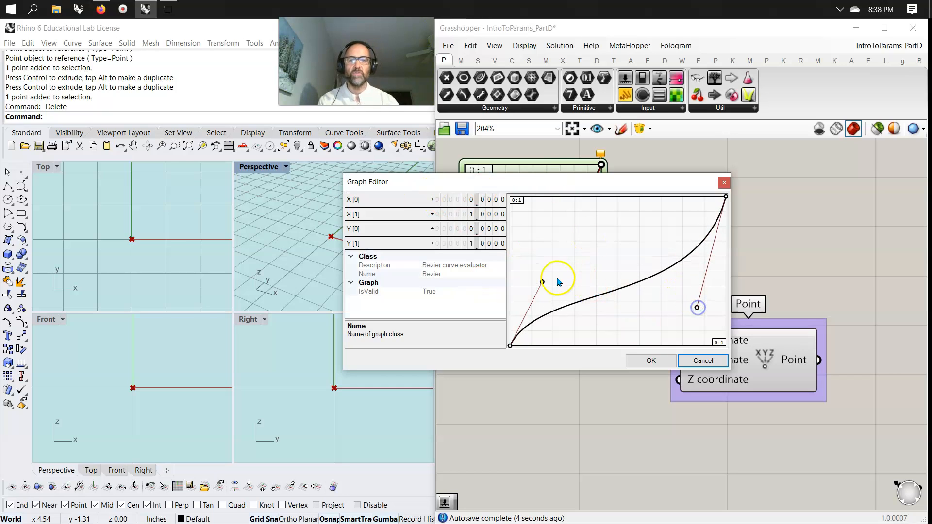
{"action": "left_click_drag", "start_coordinate": [542, 284], "coordinate": [527, 238]}
{"action": "left_click", "coordinate": [633, 361]}
Move the grouped Construct Point component farther from the Graph Mapper to free up space between them
{"action": "left_click_drag", "start_coordinate": [726, 366], "coordinate": [750, 361]}
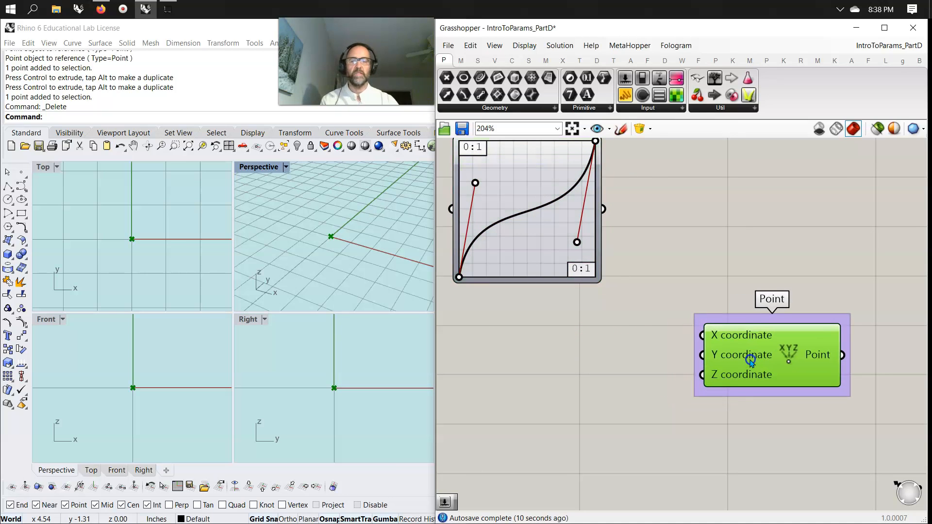
{"action": "scroll", "coordinate": [596, 383], "scroll_direction": "down", "scroll_amount": 3}
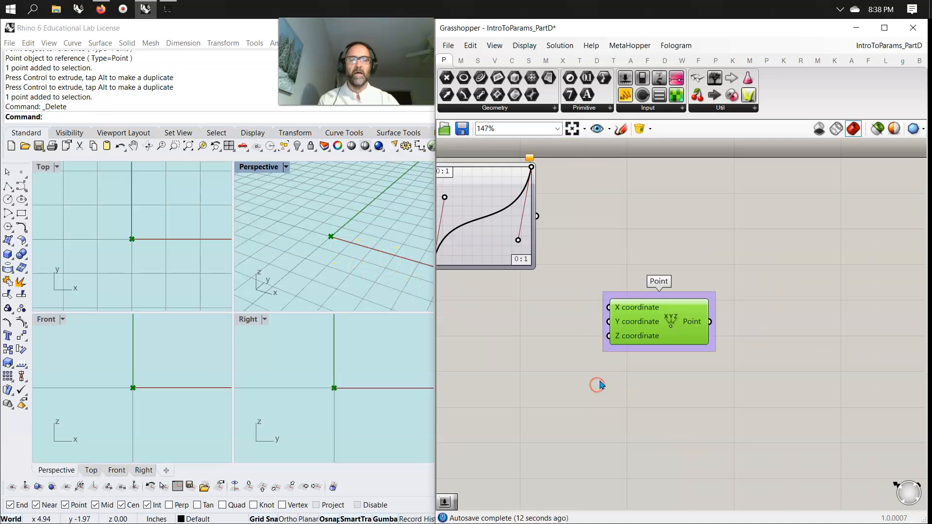
{"action": "left_click", "coordinate": [460, 60]}
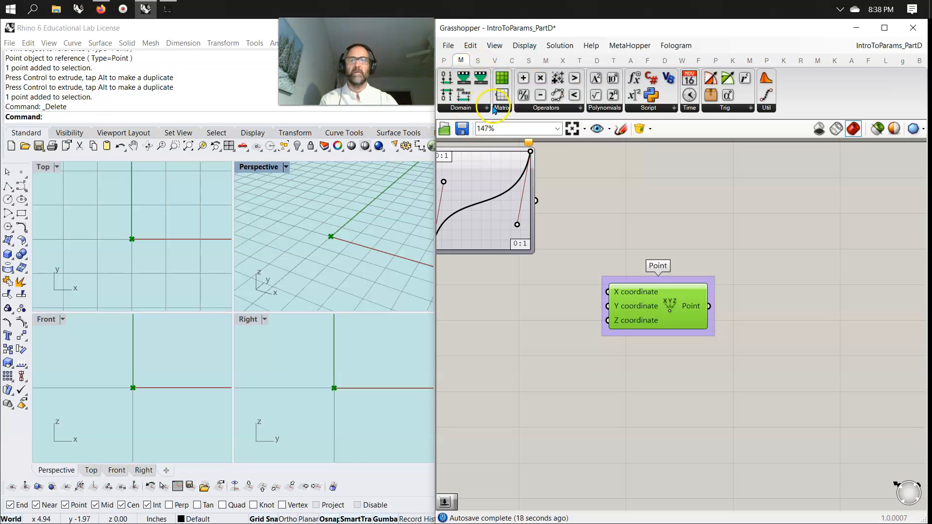
{"action": "left_click_drag", "start_coordinate": [617, 308], "coordinate": [717, 321]}
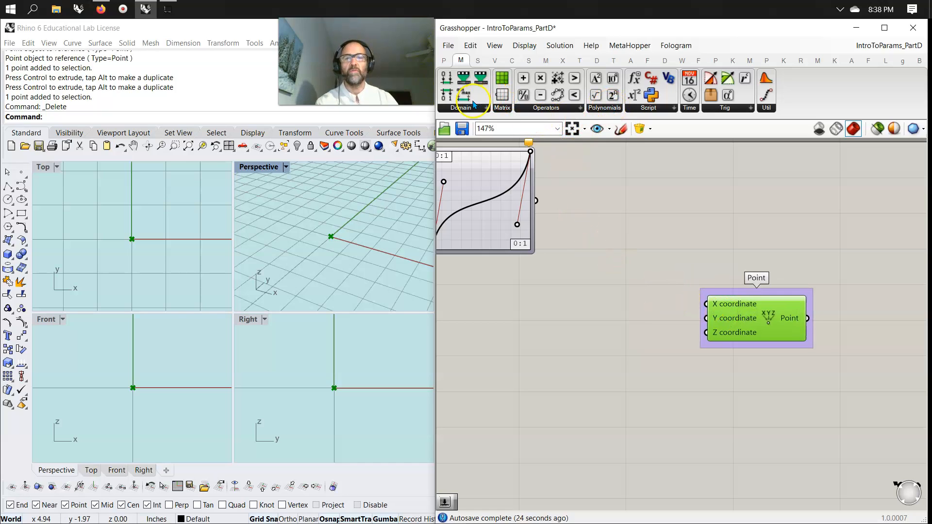
{"action": "left_click_drag", "start_coordinate": [738, 318], "coordinate": [789, 319]}
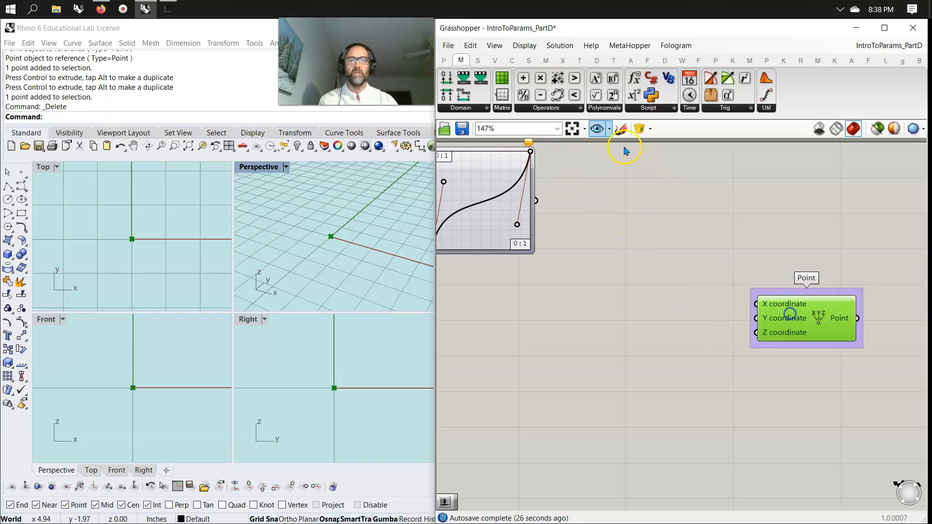
Add a Series component to the canvas between the Graph Mapper and Construct Point
{"action": "left_click", "coordinate": [478, 62]}
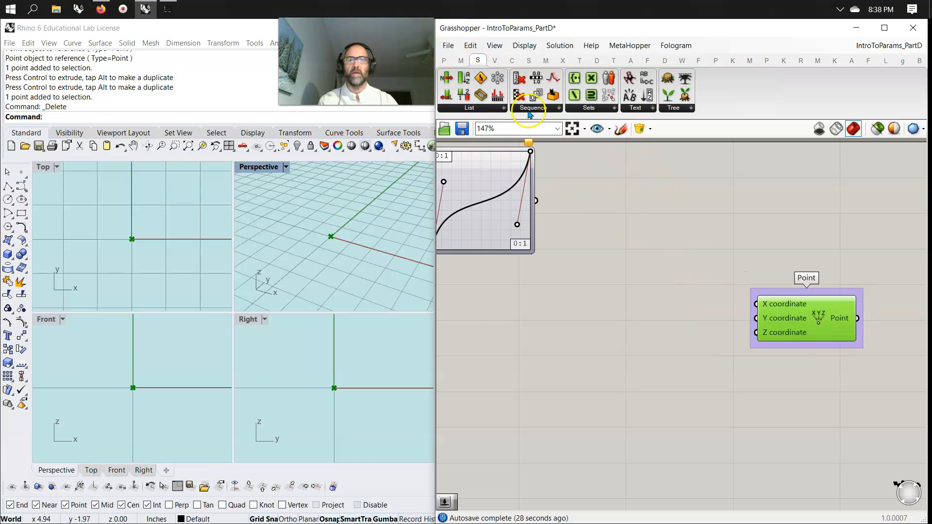
{"action": "left_click", "coordinate": [533, 108]}
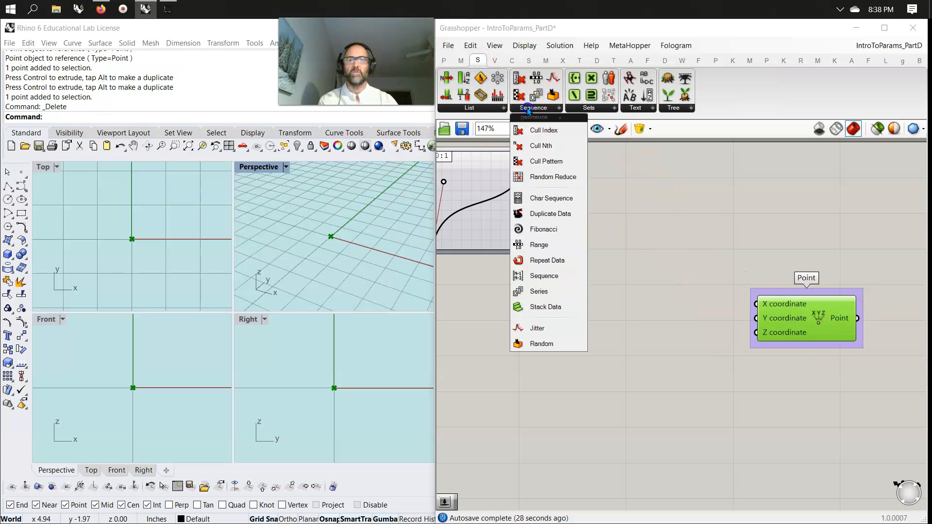
{"action": "left_click", "coordinate": [540, 292]}
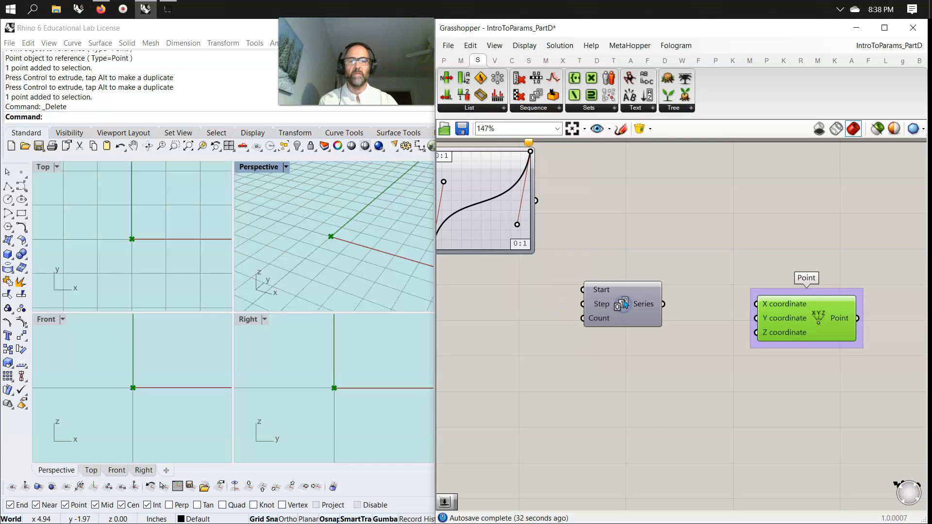
{"action": "left_click_drag", "start_coordinate": [623, 303], "coordinate": [617, 316]}
Add a Range component and align it just below the Series component
{"action": "left_click", "coordinate": [533, 108]}
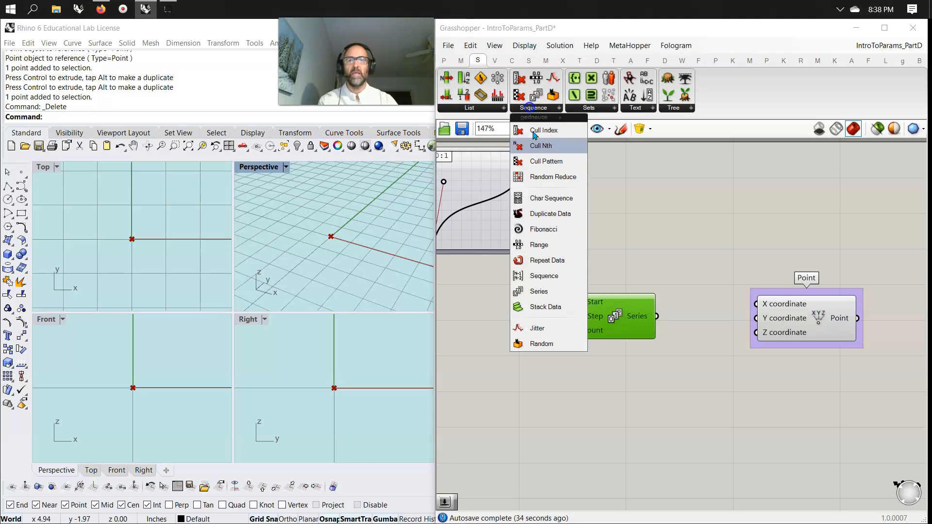
{"action": "left_click", "coordinate": [537, 245]}
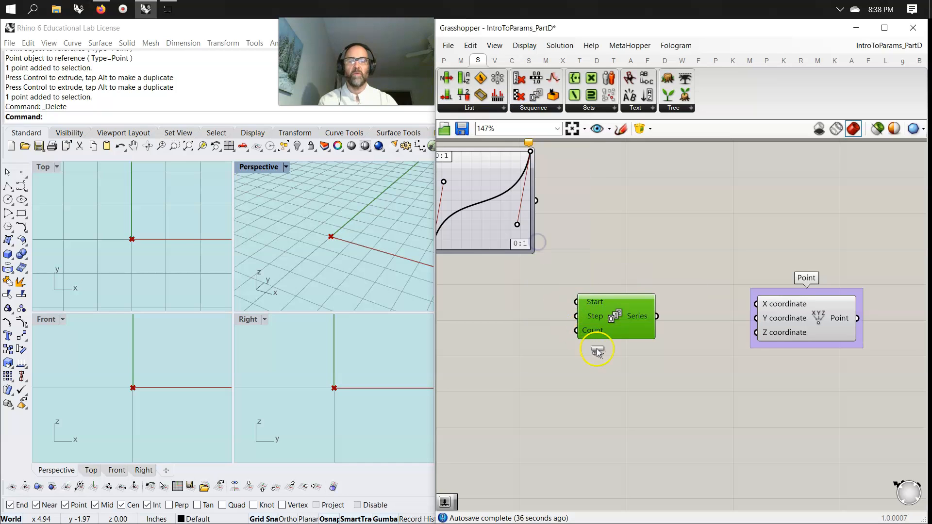
{"action": "left_click", "coordinate": [639, 402]}
{"action": "left_click_drag", "start_coordinate": [615, 398], "coordinate": [620, 381]}
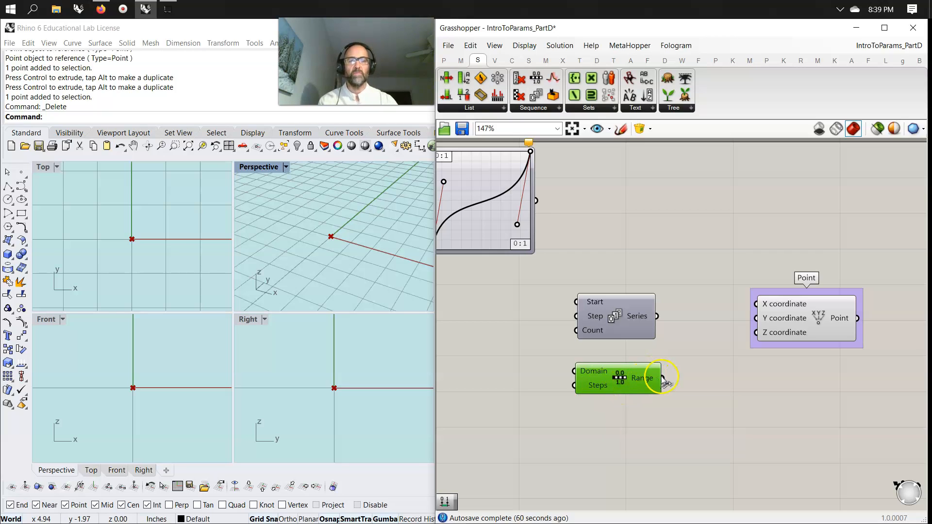
Connect the Range output to the X coordinate input of Construct Point and view the row of points in Perspective
{"action": "scroll", "coordinate": [347, 246], "scroll_direction": "up", "scroll_amount": 8}
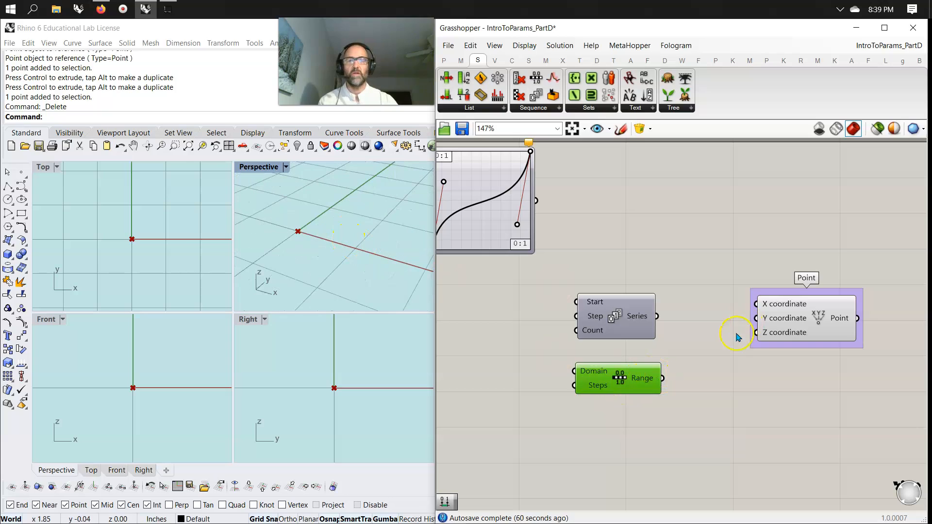
{"action": "left_click_drag", "start_coordinate": [662, 377], "coordinate": [755, 304]}
{"action": "scroll", "coordinate": [312, 232], "scroll_direction": "down", "scroll_amount": 2}
{"action": "scroll", "coordinate": [312, 232], "scroll_direction": "up", "scroll_amount": 3}
{"action": "scroll", "coordinate": [393, 270], "scroll_direction": "down", "scroll_amount": 3}
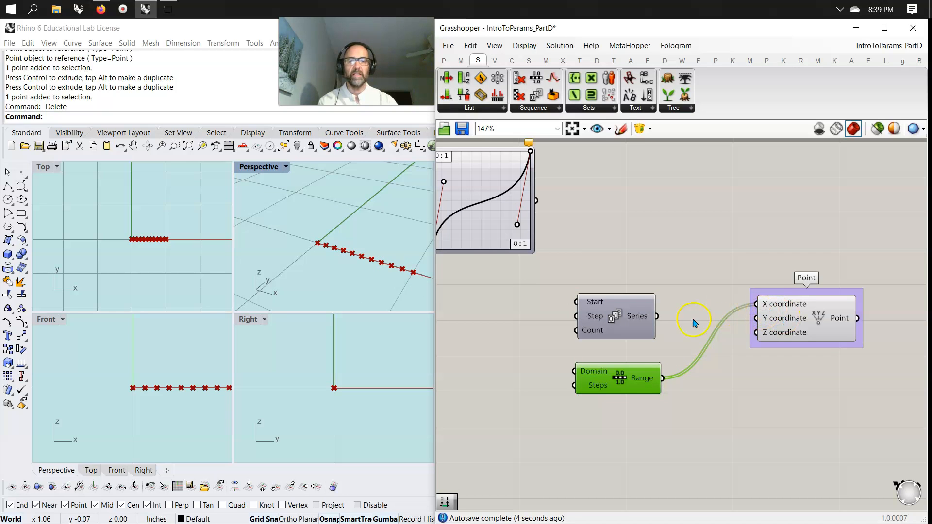
Compare Series with Range as the source of Construct Point's X coordinate, finishing with Range connected
{"action": "left_click_drag", "start_coordinate": [663, 323], "coordinate": [755, 303]}
{"action": "scroll", "coordinate": [347, 247], "scroll_direction": "down", "scroll_amount": 3}
{"action": "scroll", "coordinate": [347, 246], "scroll_direction": "down", "scroll_amount": 5}
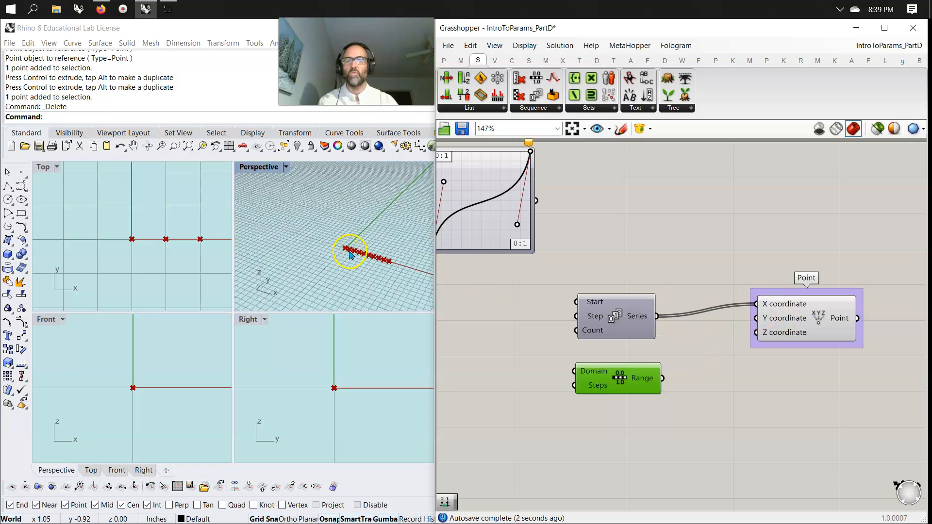
{"action": "scroll", "coordinate": [358, 260], "scroll_direction": "up", "scroll_amount": 4}
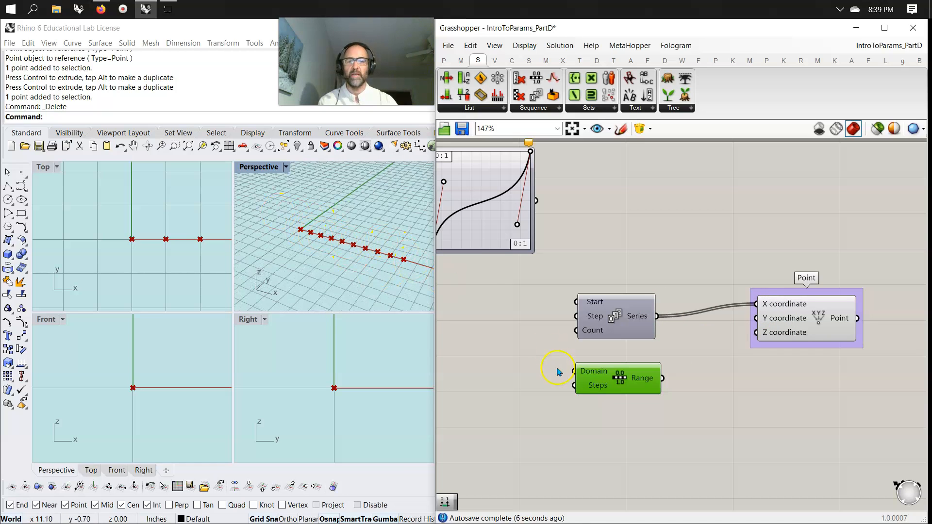
{"action": "left_click_drag", "start_coordinate": [662, 379], "coordinate": [755, 304]}
Feed the Series output into the X coordinate and the Range output into the Y coordinate of Construct Point
{"action": "left_click_drag", "start_coordinate": [656, 315], "coordinate": [757, 302]}
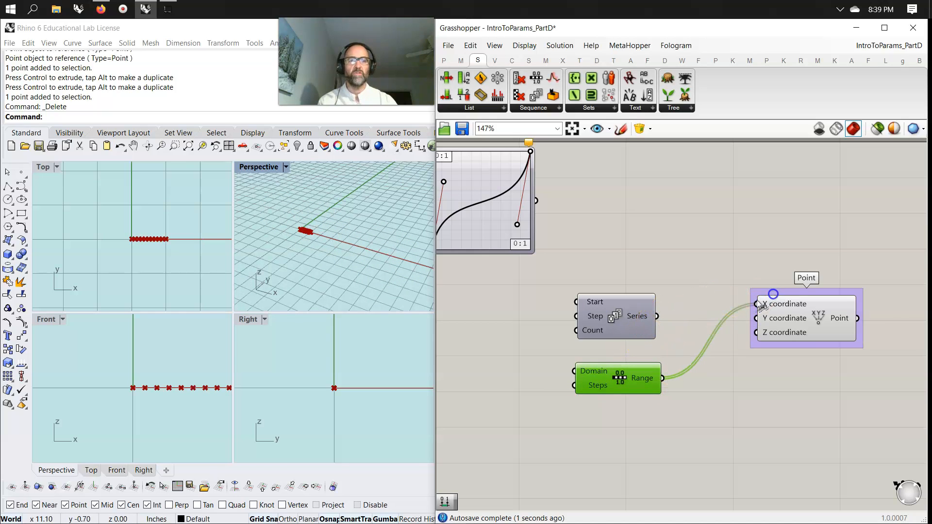
{"action": "left_click_drag", "start_coordinate": [656, 316], "coordinate": [747, 297]}
{"action": "left_click_drag", "start_coordinate": [657, 316], "coordinate": [759, 303]}
{"action": "left_click_drag", "start_coordinate": [661, 378], "coordinate": [756, 318]}
{"action": "right_click_drag", "start_coordinate": [328, 278], "coordinate": [353, 283]}
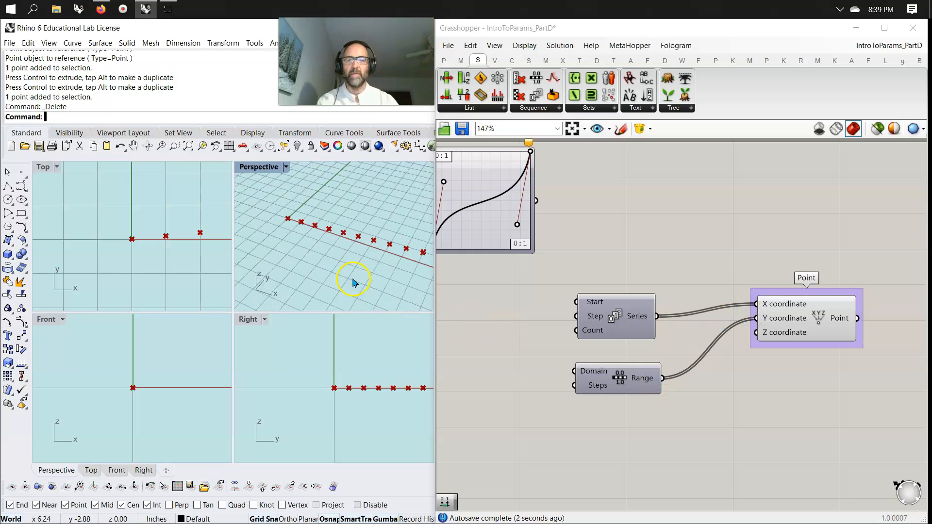
Graft the Y coordinate input of Construct Point and inspect the resulting rows of points in the Perspective view
{"action": "right_click", "coordinate": [790, 318]}
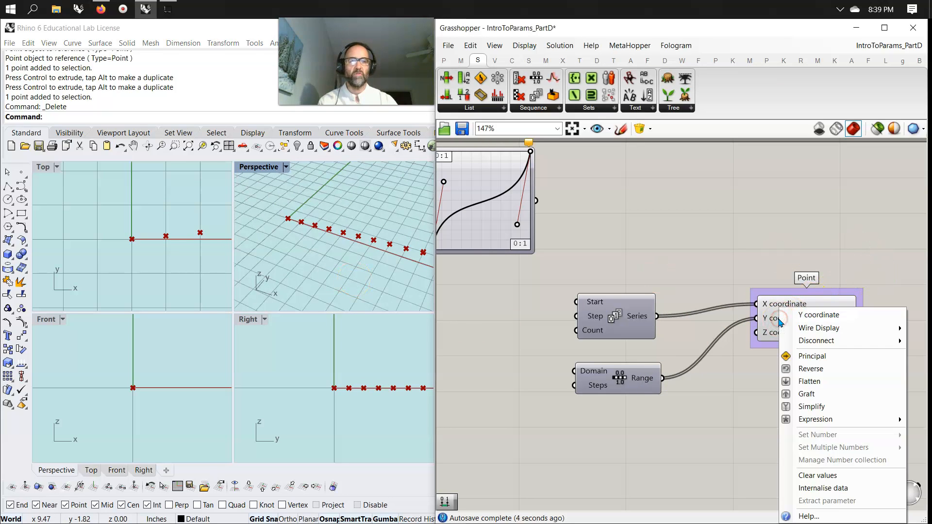
{"action": "left_click", "coordinate": [808, 396]}
{"action": "scroll", "coordinate": [409, 248], "scroll_direction": "up", "scroll_amount": 4}
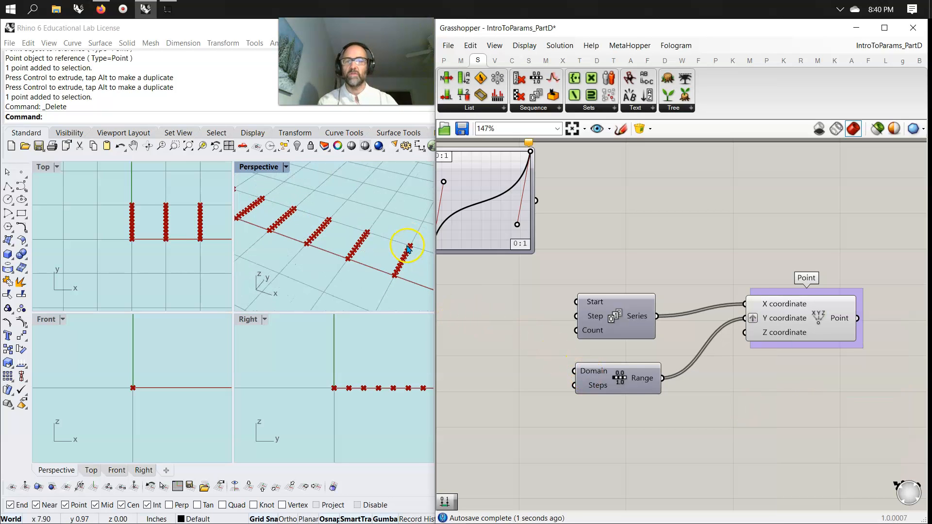
{"action": "scroll", "coordinate": [367, 258], "scroll_direction": "up", "scroll_amount": 3}
{"action": "scroll", "coordinate": [367, 258], "scroll_direction": "down", "scroll_amount": 5}
{"action": "mouse_move", "coordinate": [364, 260]}
{"action": "right_mouse_down"}
{"action": "mouse_move", "coordinate": [300, 212]}
{"action": "mouse_move", "coordinate": [362, 248]}
{"action": "right_mouse_up"}
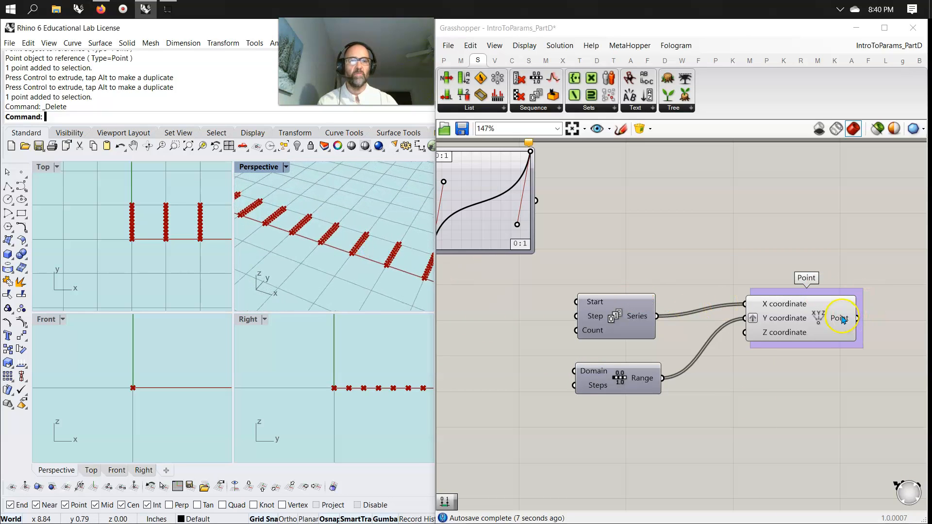
{"action": "mouse_move", "coordinate": [843, 319]}
{"action": "right_click_drag", "start_coordinate": [404, 290], "coordinate": [380, 280]}
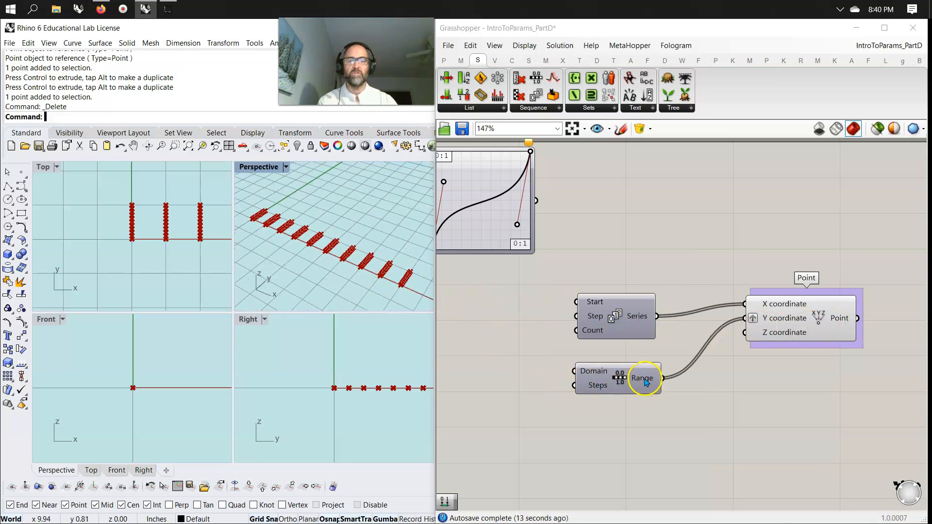
{"action": "mouse_move", "coordinate": [646, 382]}
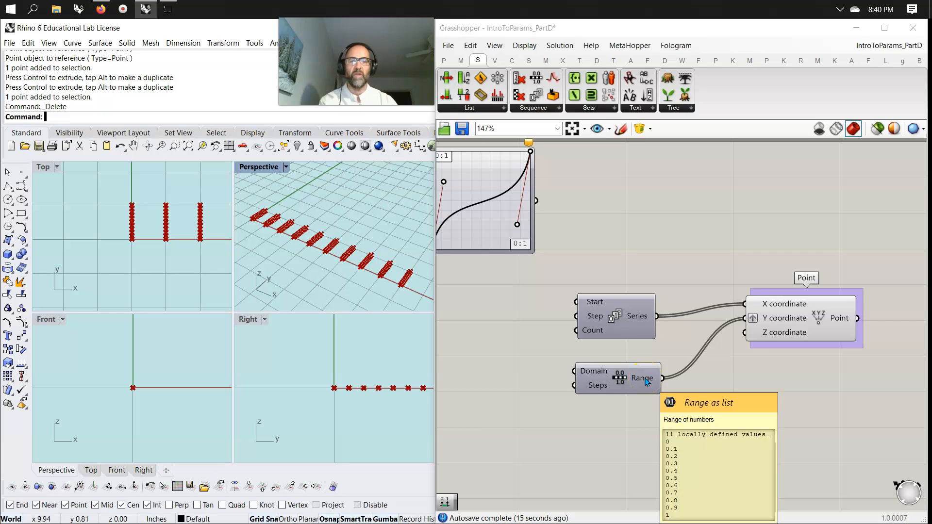
{"action": "mouse_move", "coordinate": [634, 319]}
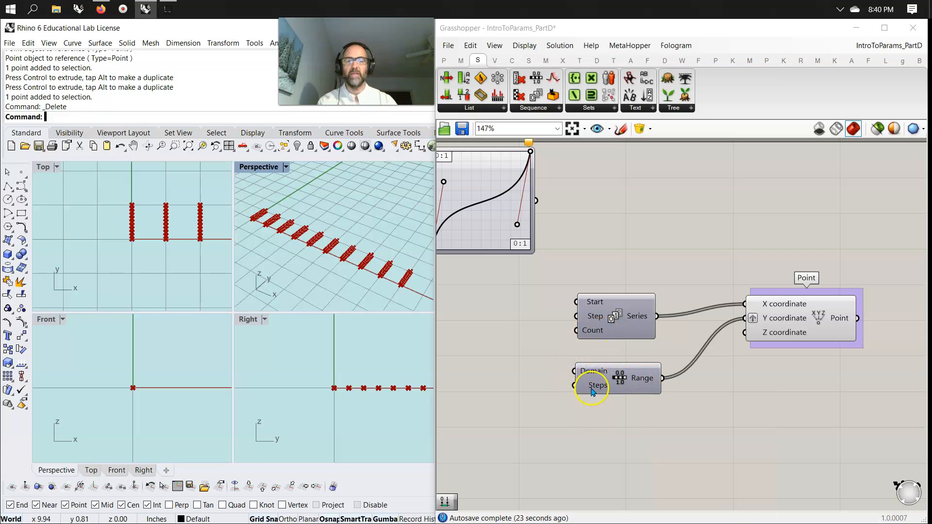
{"action": "mouse_move", "coordinate": [594, 390]}
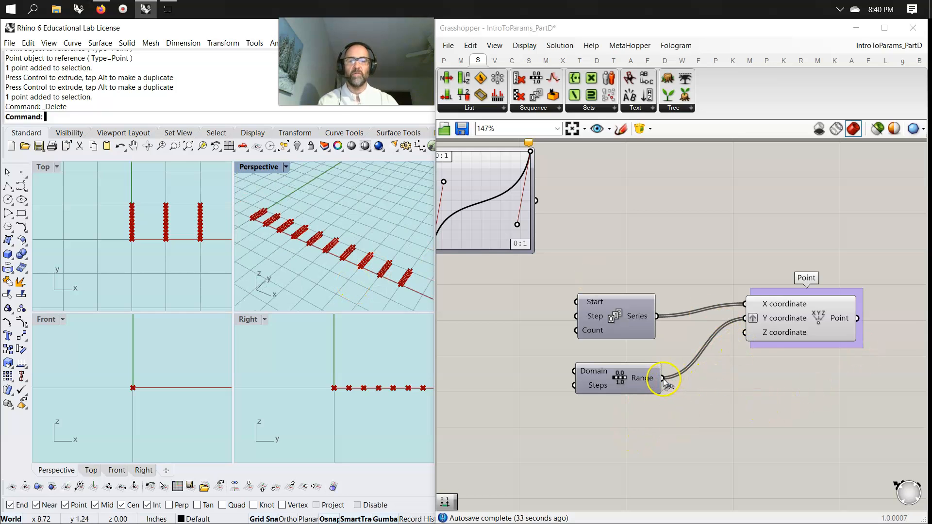
Disconnect Series and Range from Construct Point and turn off Graft on the Y coordinate input
{"action": "left_click_drag", "start_coordinate": [664, 383], "coordinate": [746, 321]}
{"action": "left_click_drag", "start_coordinate": [658, 316], "coordinate": [737, 304], "text": "ctrl"}
{"action": "right_click", "coordinate": [752, 317]}
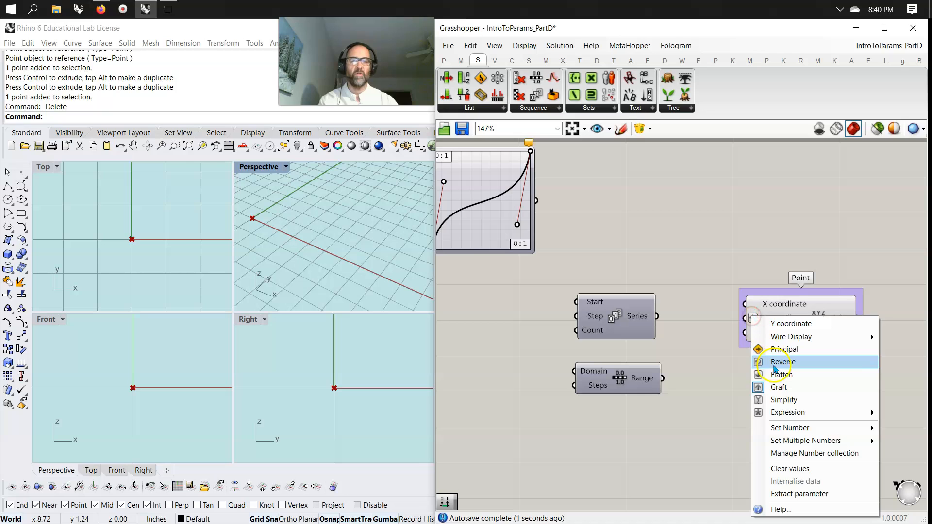
{"action": "left_click", "coordinate": [783, 385]}
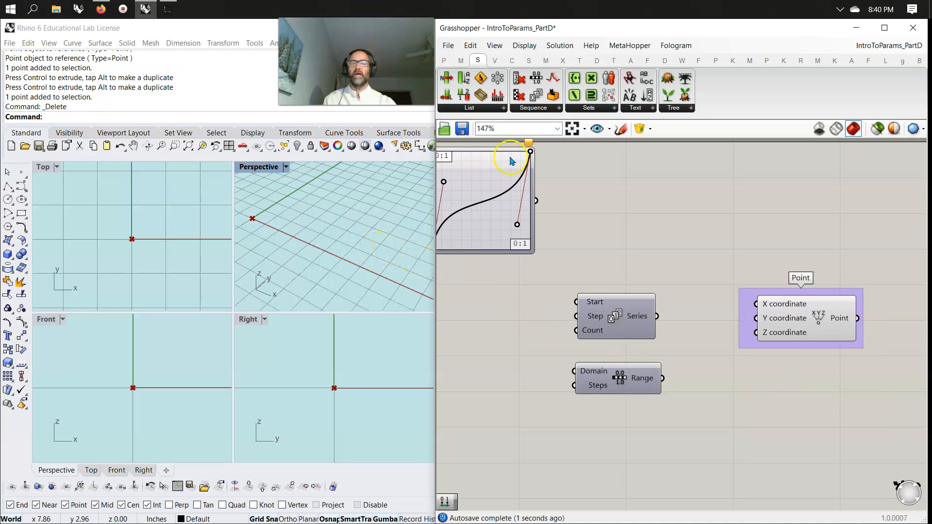
Move the Series component up beside the Graph Mapper and shift the Range component slightly upward
{"action": "left_click", "coordinate": [459, 59]}
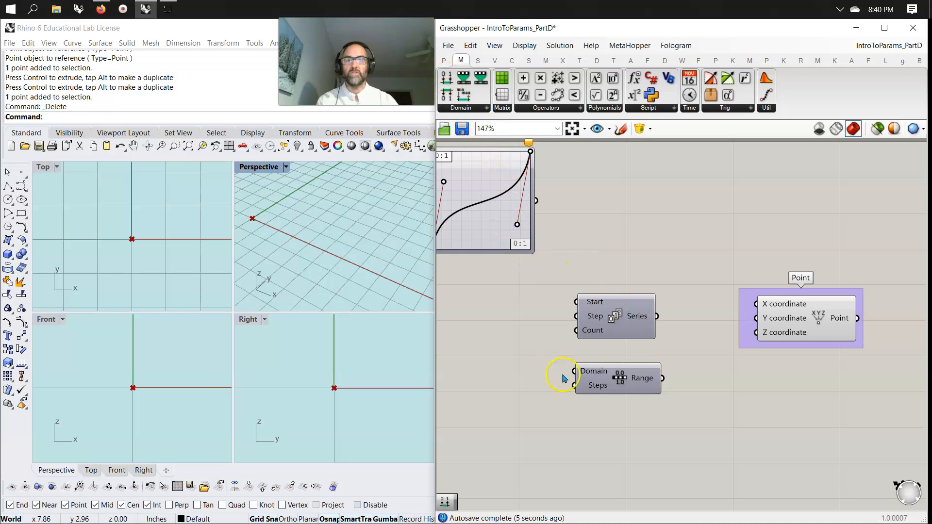
{"action": "left_click_drag", "start_coordinate": [617, 325], "coordinate": [635, 196]}
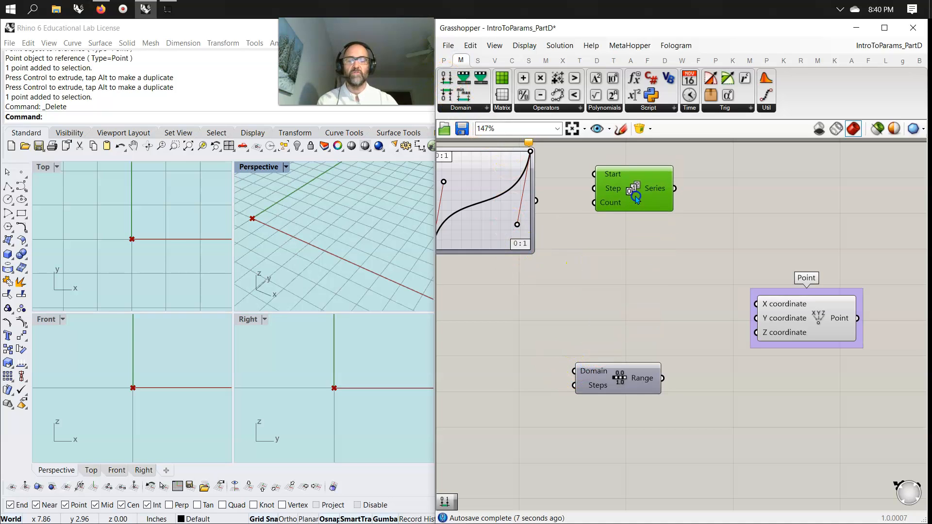
{"action": "left_click_drag", "start_coordinate": [623, 389], "coordinate": [636, 349]}
Add a Construct Domain component, connect it to Range's Domain input, and shift both with Construct Point to free space for sliders
{"action": "left_click", "coordinate": [460, 107]}
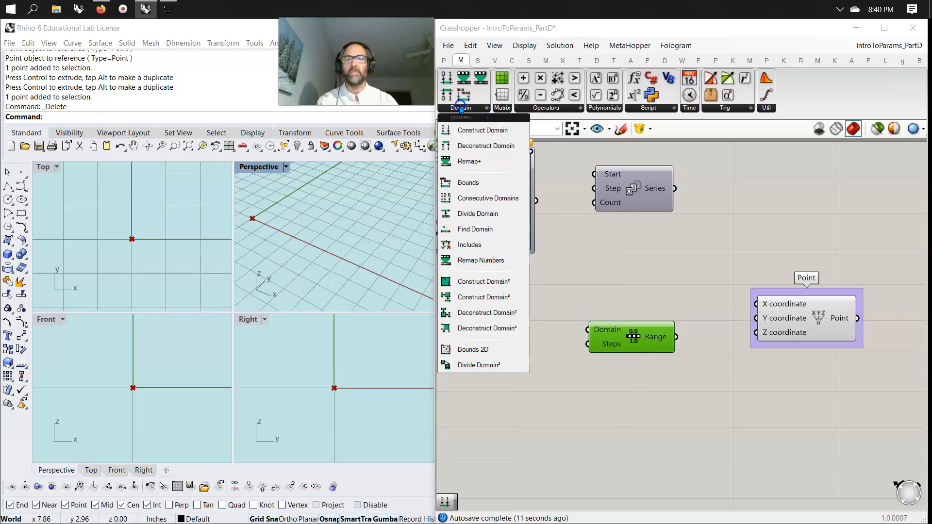
{"action": "left_click_drag", "start_coordinate": [474, 130], "coordinate": [545, 333]}
{"action": "right_click_drag", "start_coordinate": [570, 393], "coordinate": [613, 380]}
{"action": "left_click_drag", "start_coordinate": [800, 363], "coordinate": [493, 256]}
{"action": "left_click_drag", "start_coordinate": [532, 297], "coordinate": [647, 296]}
{"action": "scroll", "coordinate": [687, 331], "scroll_direction": "down", "scroll_amount": 3}
{"action": "scroll", "coordinate": [696, 337], "scroll_direction": "up", "scroll_amount": 4}
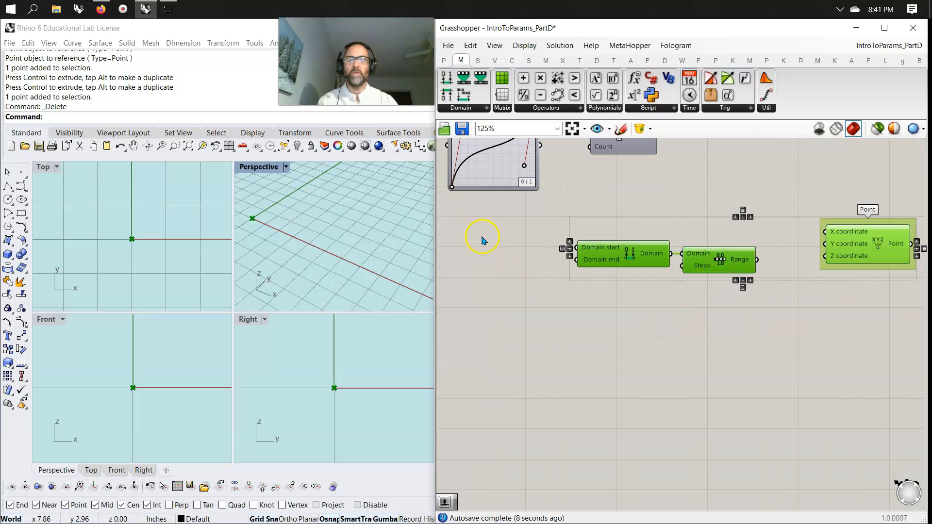
Create a number slider with value 2 and connect it to the Domain start input of Construct Domain
{"action": "double_click", "coordinate": [483, 240]}
{"action": "type", "text": "2"}
{"action": "key", "text": "Return"}
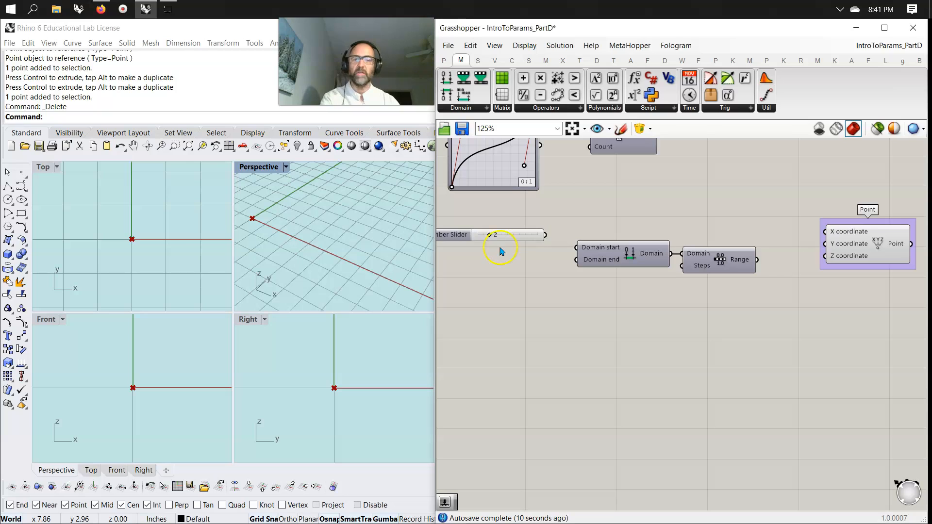
{"action": "mouse_move", "coordinate": [546, 235]}
{"action": "left_mouse_down"}
{"action": "mouse_move", "coordinate": [577, 248]}
{"action": "mouse_move", "coordinate": [539, 239]}
{"action": "left_mouse_up"}
{"action": "scroll", "coordinate": [272, 237], "scroll_direction": "up", "scroll_amount": 3}
{"action": "scroll", "coordinate": [256, 235], "scroll_direction": "down", "scroll_amount": 1}
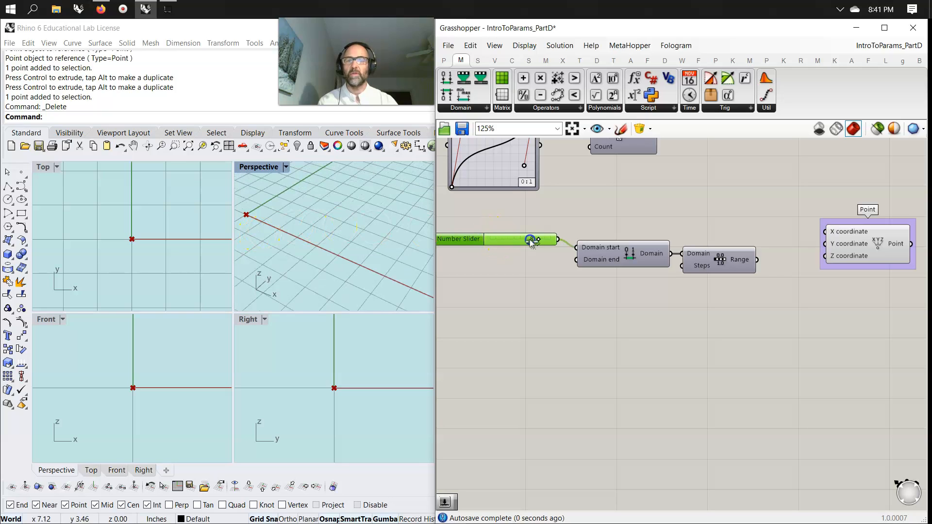
Connect the Range output to Construct Point's X coordinate and maximize Rhino's Perspective viewport, zoomed to the extents of the points
{"action": "left_click_drag", "start_coordinate": [766, 252], "coordinate": [825, 231]}
{"action": "left_click", "coordinate": [282, 255]}
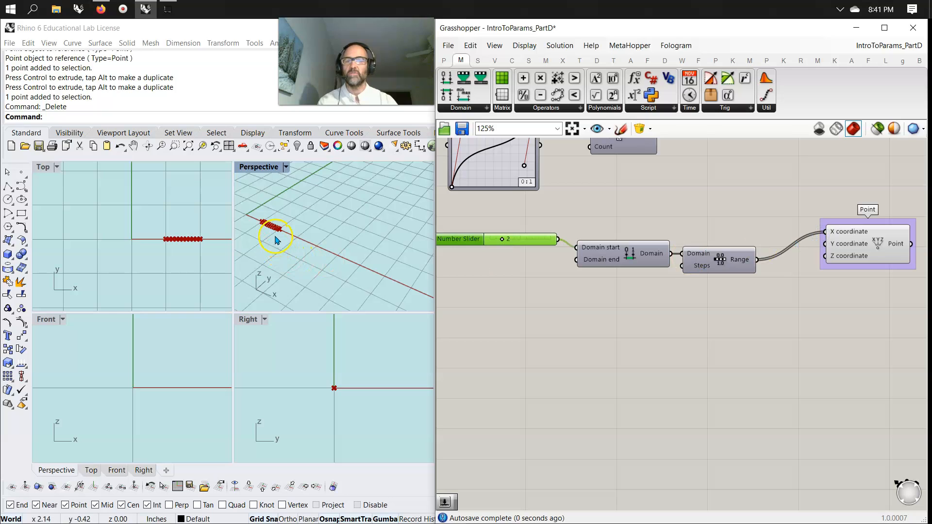
{"action": "right_click_drag", "start_coordinate": [275, 240], "coordinate": [277, 231]}
{"action": "double_click", "coordinate": [237, 170]}
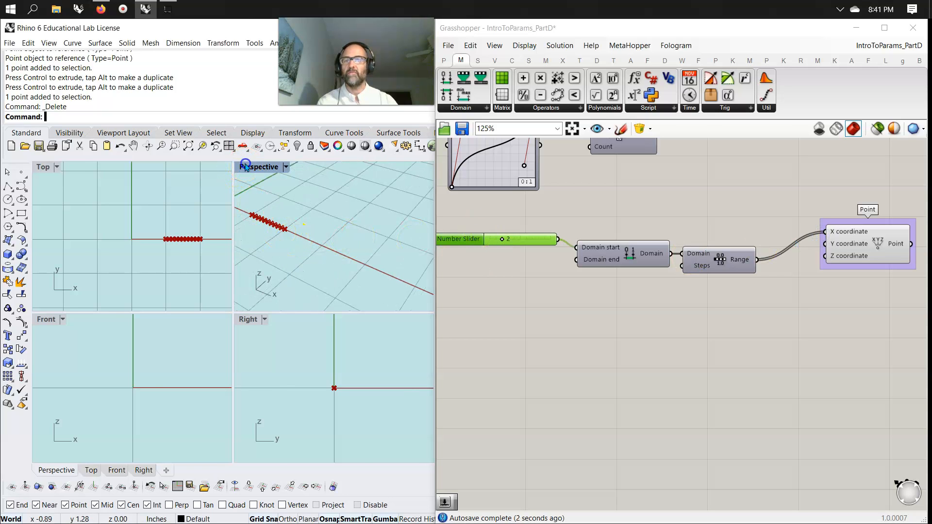
{"action": "right_click_drag", "start_coordinate": [118, 318], "coordinate": [165, 315]}
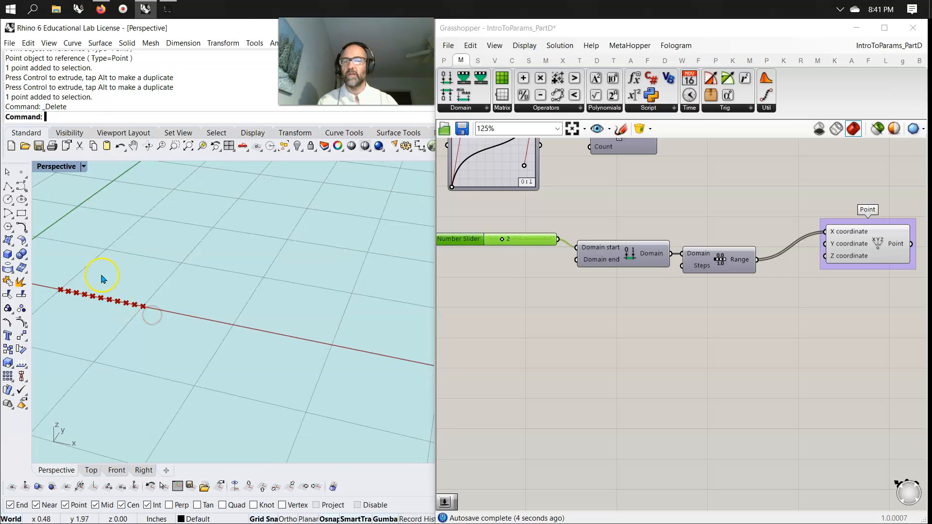
{"action": "left_click", "coordinate": [187, 150]}
{"action": "right_click_drag", "start_coordinate": [248, 293], "coordinate": [256, 343]}
Duplicate the number slider, set the copy to 10, and connect it to the Domain end input of Construct Domain
{"action": "mouse_move", "coordinate": [501, 241]}
{"action": "left_mouse_down"}
{"action": "mouse_move", "coordinate": [483, 241]}
{"action": "mouse_move", "coordinate": [514, 245]}
{"action": "mouse_move", "coordinate": [488, 251]}
{"action": "mouse_move", "coordinate": [519, 252]}
{"action": "mouse_move", "coordinate": [500, 250]}
{"action": "left_mouse_up"}
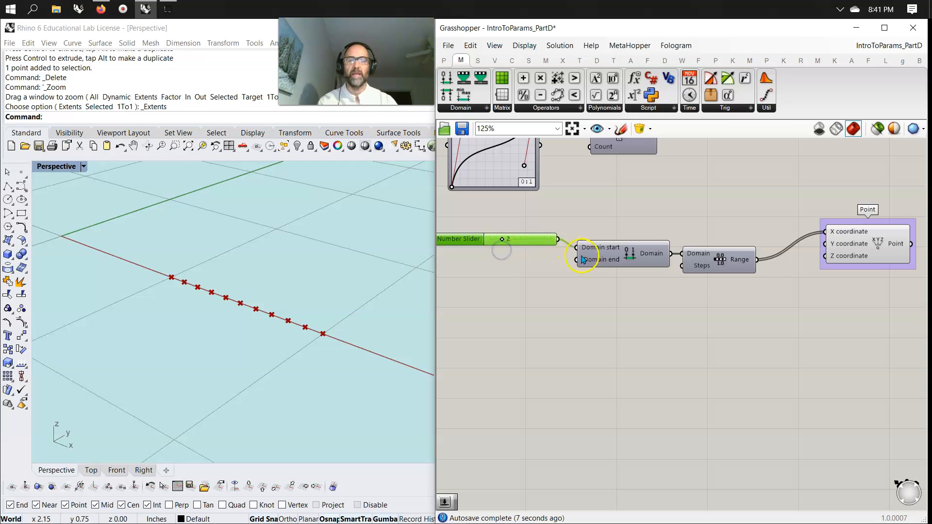
{"action": "left_click", "coordinate": [521, 242]}
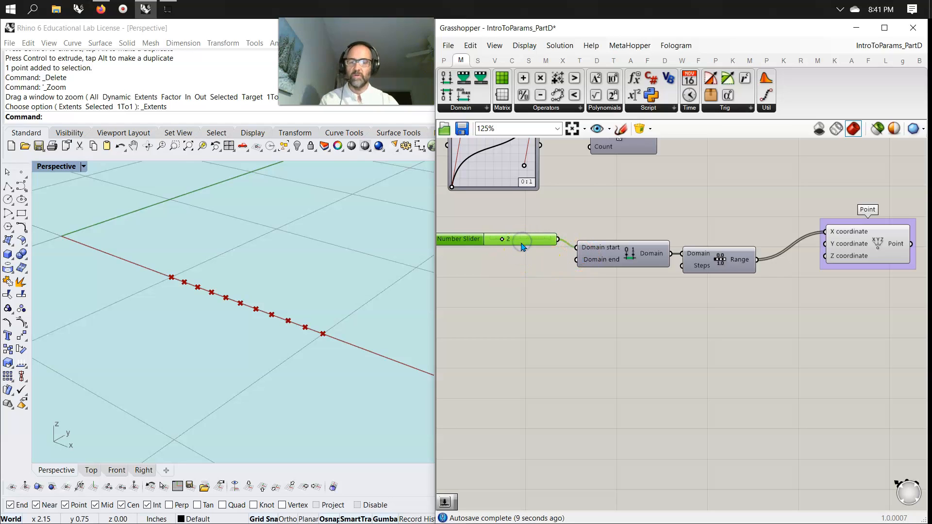
{"action": "key", "text": "ctrl+c"}
{"action": "key", "text": "ctrl+v"}
{"action": "left_click_drag", "start_coordinate": [518, 248], "coordinate": [565, 264]}
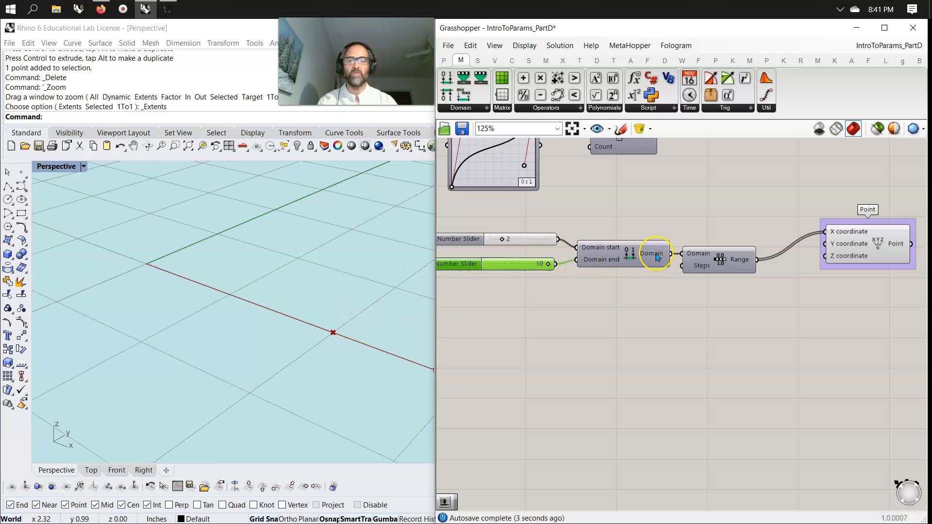
{"action": "mouse_move", "coordinate": [656, 256]}
{"action": "left_click_drag", "start_coordinate": [670, 254], "coordinate": [671, 261]}
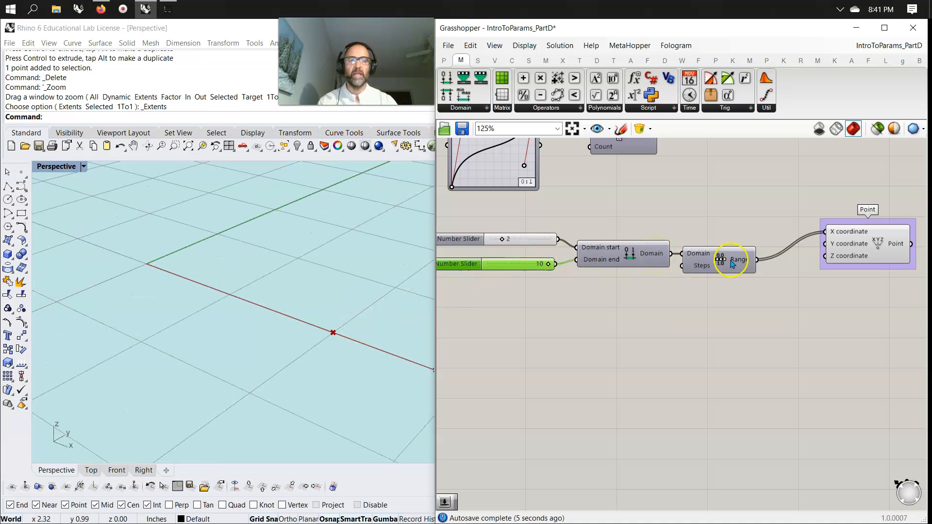
{"action": "mouse_move", "coordinate": [744, 263]}
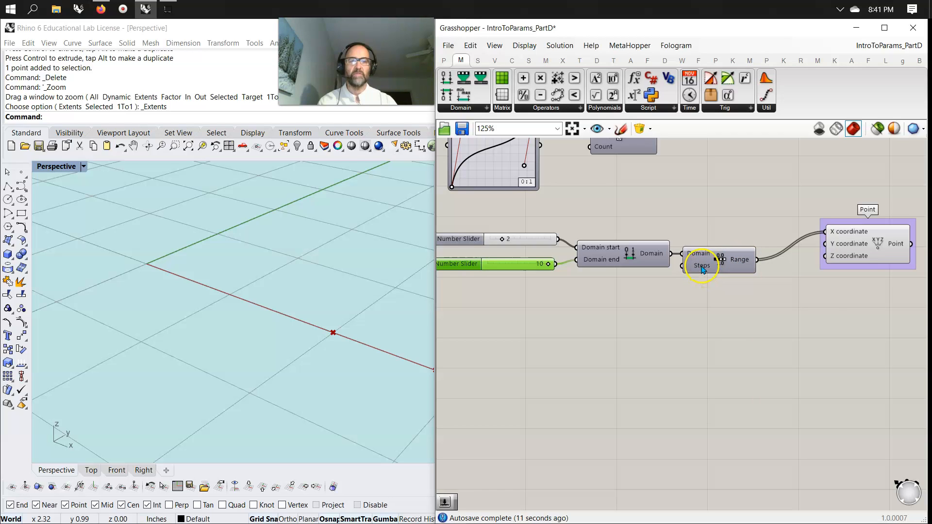
Duplicate the number slider with value 10 and connect the copy to Range's Steps input
{"action": "left_click_drag", "start_coordinate": [701, 270], "coordinate": [704, 273]}
{"action": "left_click", "coordinate": [538, 309]}
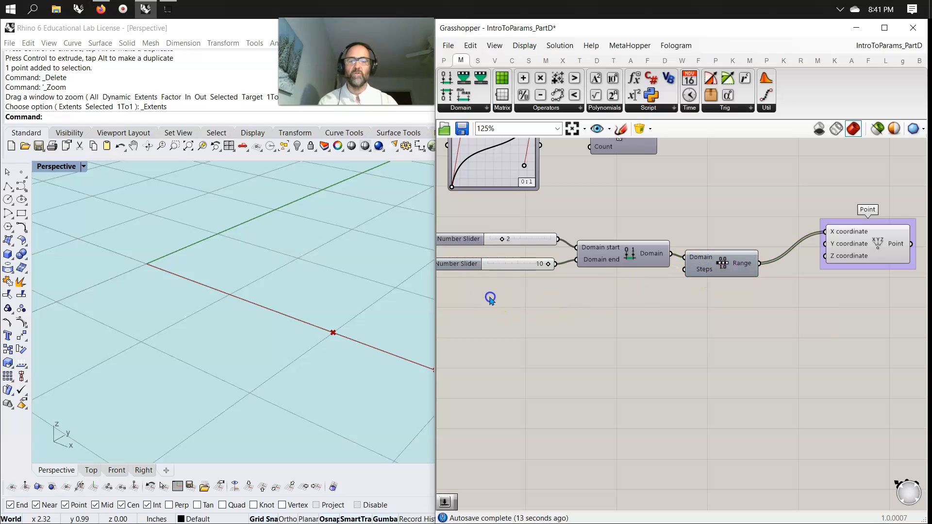
{"action": "left_click", "coordinate": [510, 263]}
{"action": "key", "text": "ctrl+c"}
{"action": "key", "text": "ctrl+v"}
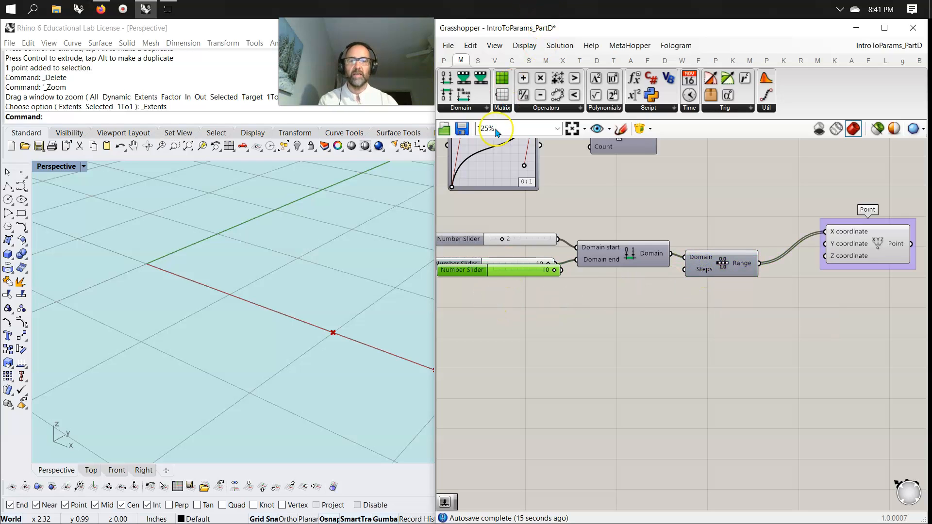
{"action": "left_click_drag", "start_coordinate": [502, 275], "coordinate": [496, 295]}
{"action": "left_click_drag", "start_coordinate": [555, 291], "coordinate": [684, 269]}
{"action": "right_click_drag", "start_coordinate": [673, 328], "coordinate": [702, 347]}
{"action": "left_click", "coordinate": [642, 266]}
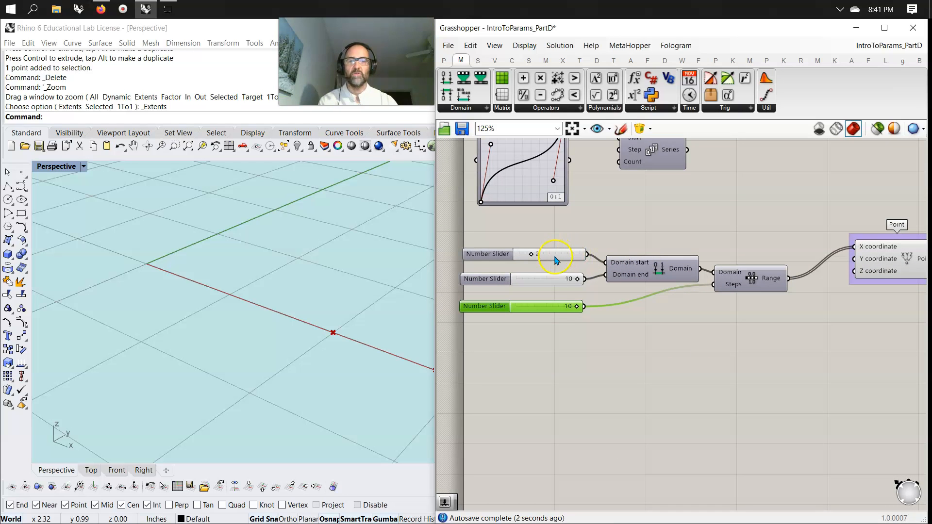
Zoom Rhino's Perspective viewport to the extents of the points and inspect the row along the X axis
{"action": "right_click_drag", "start_coordinate": [648, 317], "coordinate": [631, 345]}
{"action": "mouse_move", "coordinate": [641, 191]}
{"action": "left_mouse_down"}
{"action": "mouse_move", "coordinate": [641, 227]}
{"action": "mouse_move", "coordinate": [627, 198]}
{"action": "left_mouse_up"}
{"action": "right_click_drag", "start_coordinate": [656, 267], "coordinate": [616, 220]}
{"action": "scroll", "coordinate": [218, 293], "scroll_direction": "down", "scroll_amount": 1}
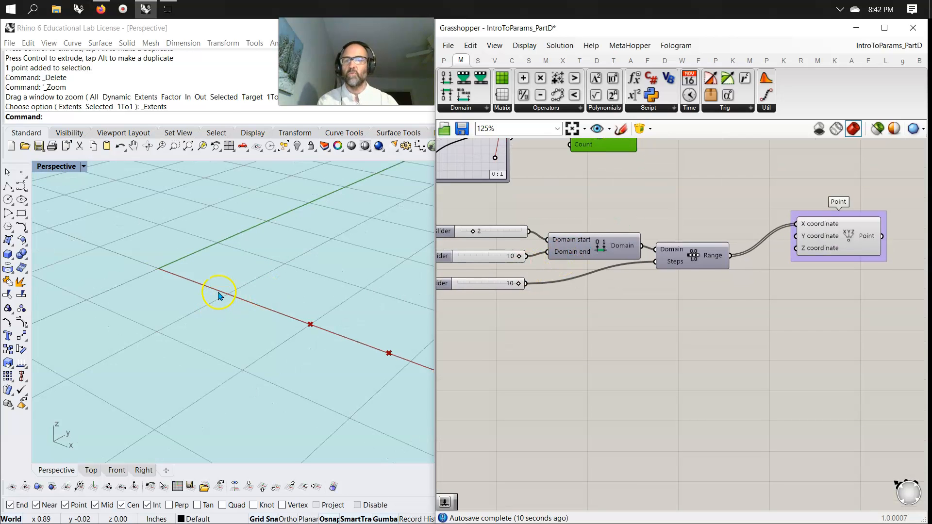
{"action": "left_click", "coordinate": [188, 145]}
{"action": "mouse_move", "coordinate": [223, 305]}
{"action": "right_mouse_down"}
{"action": "mouse_move", "coordinate": [232, 314]}
{"action": "mouse_move", "coordinate": [229, 297]}
{"action": "right_mouse_up"}
{"action": "mouse_move", "coordinate": [472, 231]}
{"action": "left_mouse_down"}
{"action": "mouse_move", "coordinate": [458, 232]}
{"action": "mouse_move", "coordinate": [507, 240]}
{"action": "mouse_move", "coordinate": [474, 242]}
{"action": "left_mouse_up"}
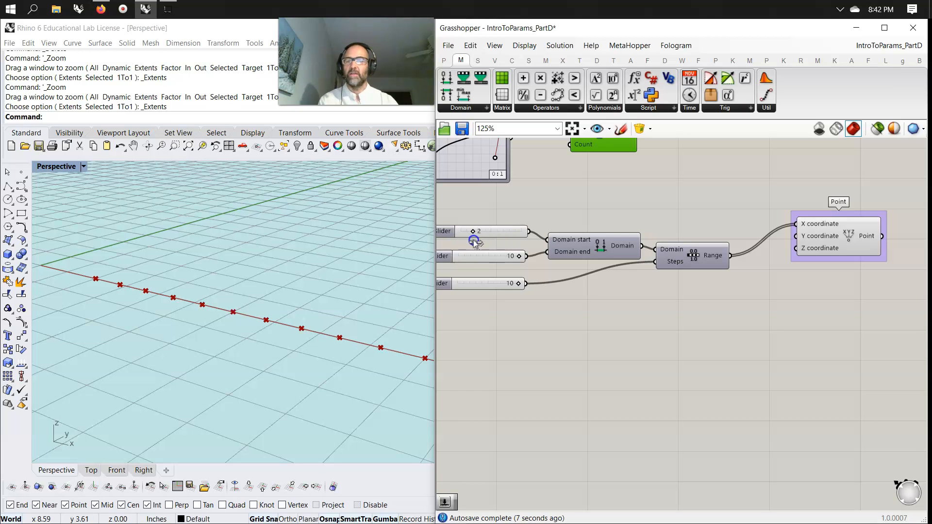
{"action": "scroll", "coordinate": [254, 357], "scroll_direction": "down", "scroll_amount": 4}
{"action": "right_click_drag", "start_coordinate": [257, 356], "coordinate": [282, 364]}
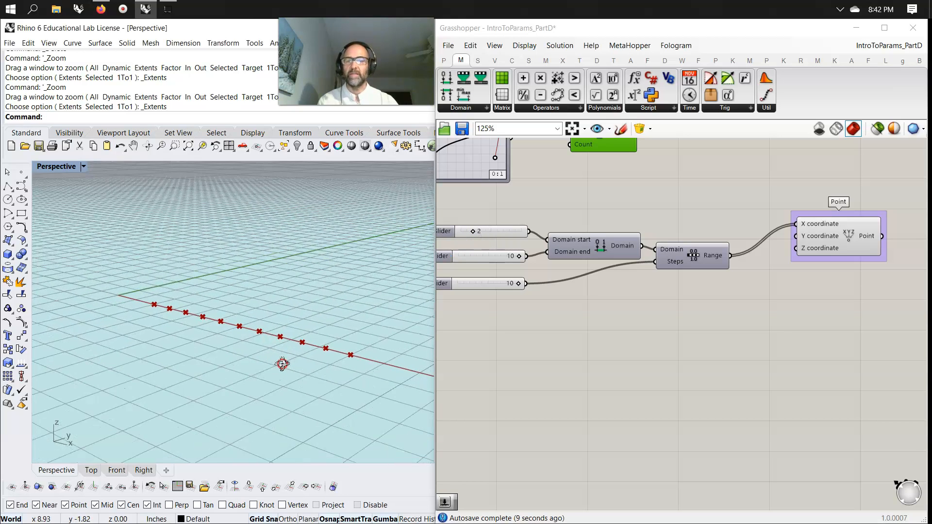
Shift Construct Point farther away from Range to free space between the two components
{"action": "left_click_drag", "start_coordinate": [830, 234], "coordinate": [873, 274]}
{"action": "right_click_drag", "start_coordinate": [768, 301], "coordinate": [655, 260]}
{"action": "left_click_drag", "start_coordinate": [764, 242], "coordinate": [806, 235]}
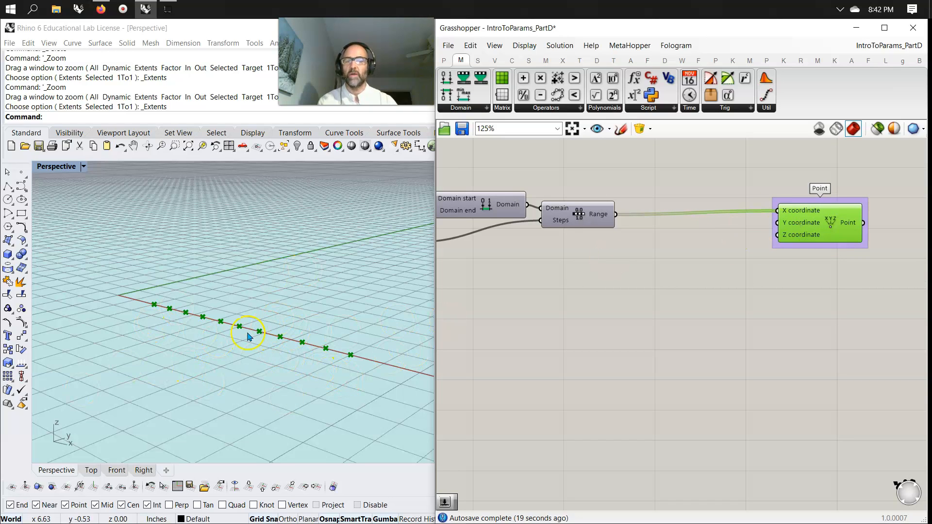
{"action": "right_click_drag", "start_coordinate": [795, 316], "coordinate": [626, 325]}
Add Interpolate, Nurbs Curve and PolyLine components stacked beside Construct Point's output
{"action": "mouse_move", "coordinate": [682, 238]}
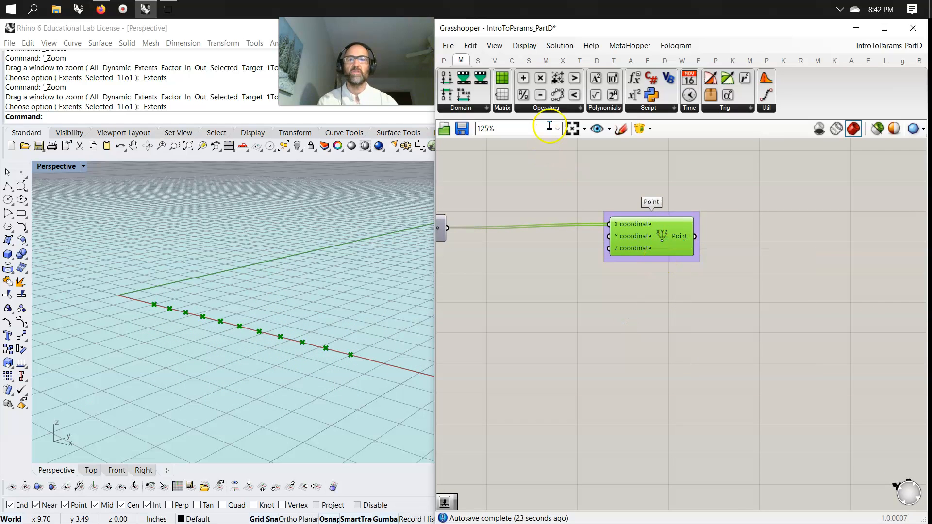
{"action": "left_click", "coordinate": [512, 61]}
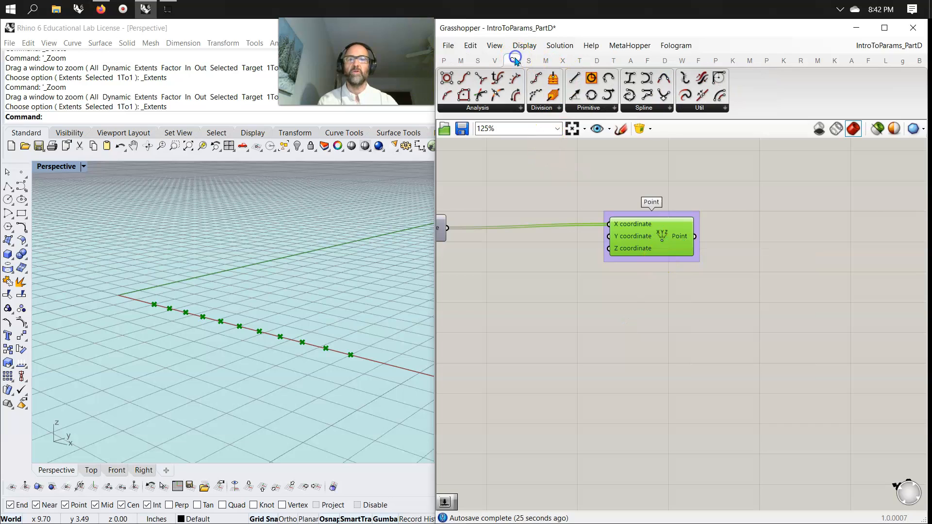
{"action": "left_click_drag", "start_coordinate": [629, 95], "coordinate": [762, 201]}
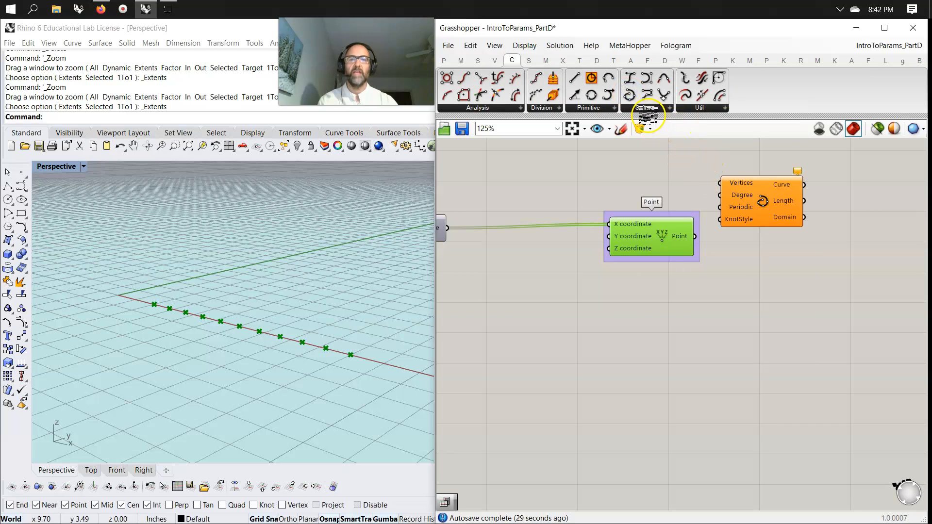
{"action": "left_click", "coordinate": [644, 108]}
{"action": "left_click", "coordinate": [678, 170]}
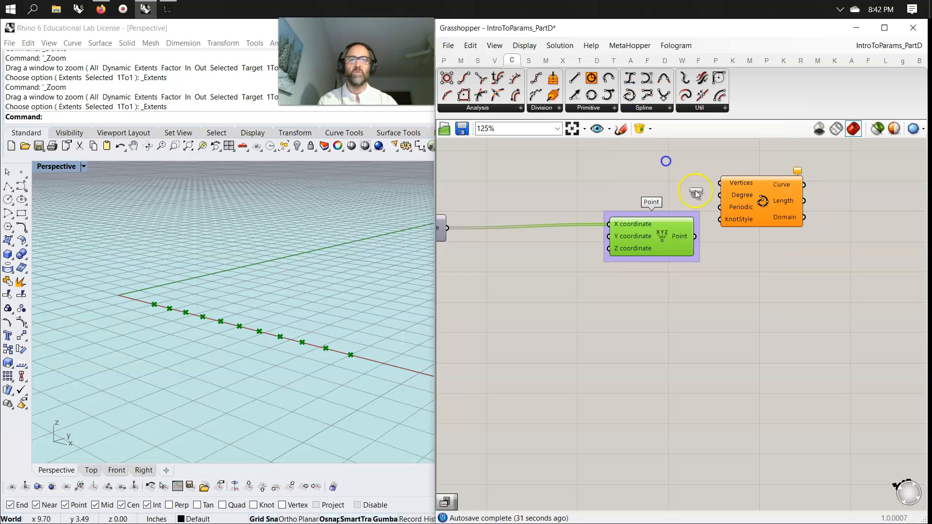
{"action": "left_click", "coordinate": [759, 260]}
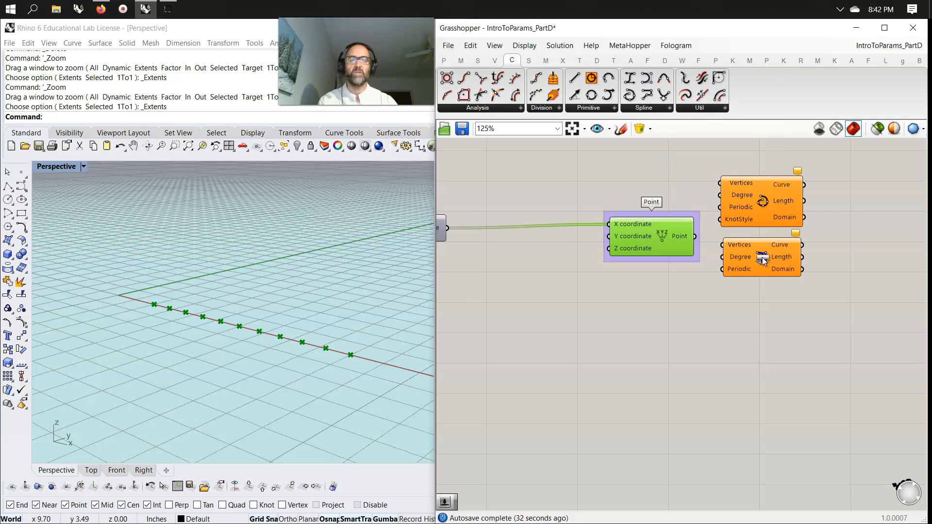
{"action": "left_click", "coordinate": [642, 109]}
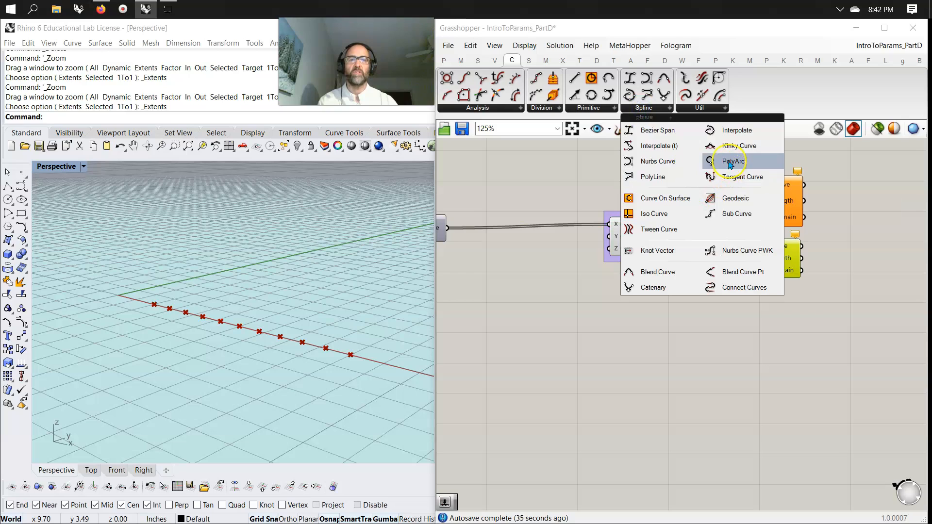
{"action": "left_click", "coordinate": [639, 179]}
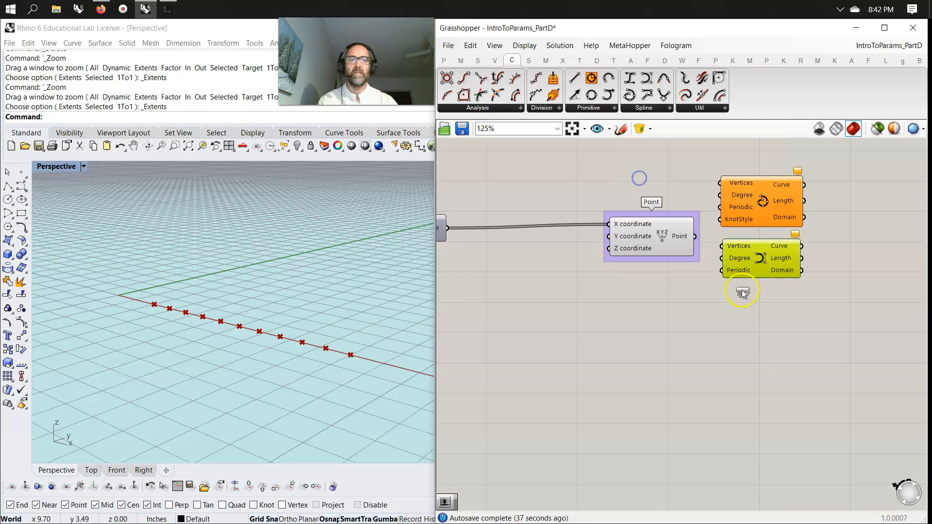
{"action": "left_click", "coordinate": [760, 311]}
Connect Construct Point's Point output to the Vertices inputs of PolyLine, Nurbs Curve and Interpolate
{"action": "left_click_drag", "start_coordinate": [698, 248], "coordinate": [719, 304]}
{"action": "right_click_drag", "start_coordinate": [340, 359], "coordinate": [271, 351]}
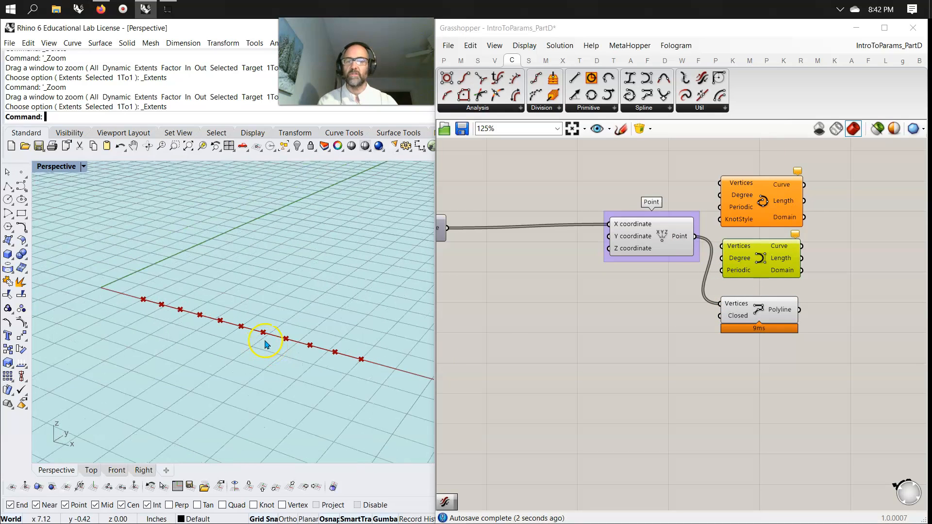
{"action": "right_click_drag", "start_coordinate": [293, 381], "coordinate": [257, 364]}
{"action": "left_click_drag", "start_coordinate": [701, 236], "coordinate": [753, 259]}
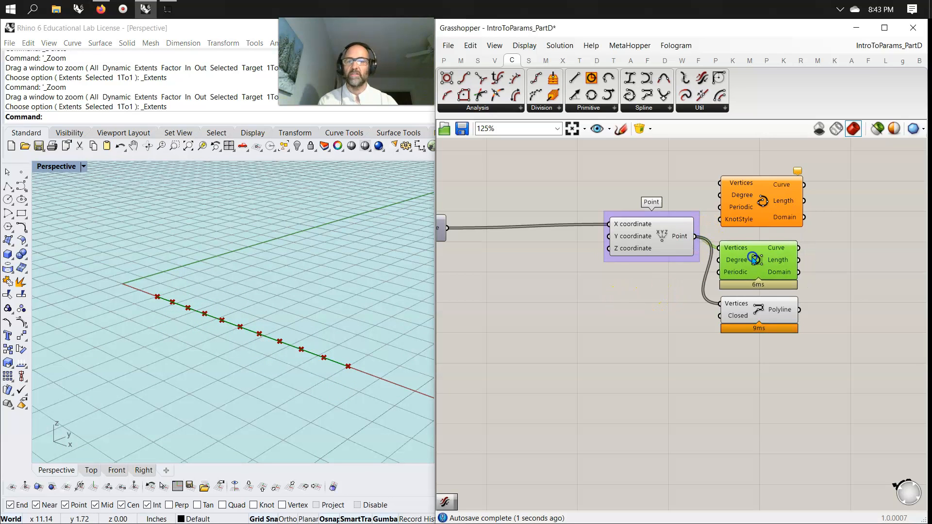
{"action": "right_click_drag", "start_coordinate": [268, 339], "coordinate": [252, 346]}
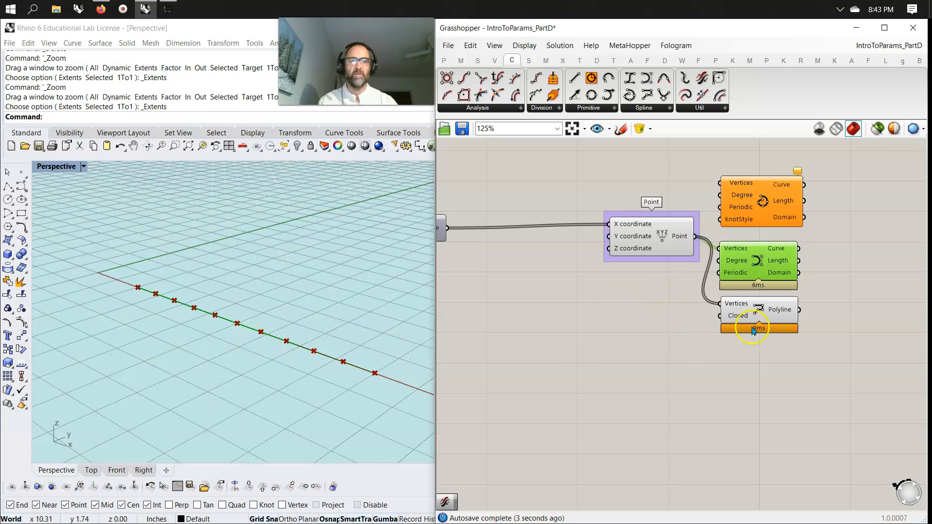
{"action": "left_click", "coordinate": [752, 331]}
{"action": "left_click", "coordinate": [757, 206]}
{"action": "left_click_drag", "start_coordinate": [695, 236], "coordinate": [732, 184]}
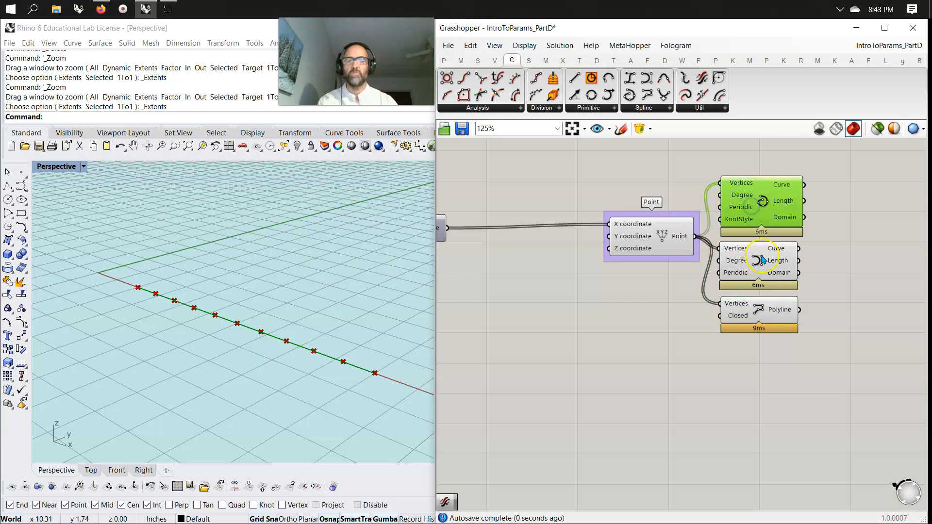
{"action": "left_click_drag", "start_coordinate": [796, 394], "coordinate": [726, 166]}
{"action": "left_click", "coordinate": [652, 341]}
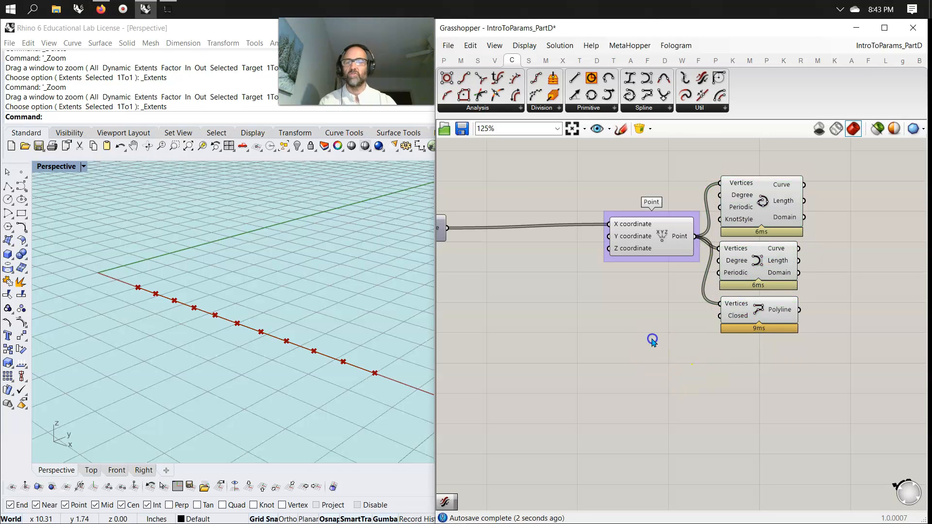
Connect the Range output to Construct Point's Y coordinate in addition to the X coordinate
{"action": "right_click_drag", "start_coordinate": [575, 334], "coordinate": [663, 314]}
{"action": "scroll", "coordinate": [682, 335], "scroll_direction": "down", "scroll_amount": 2}
{"action": "left_click", "coordinate": [708, 261]}
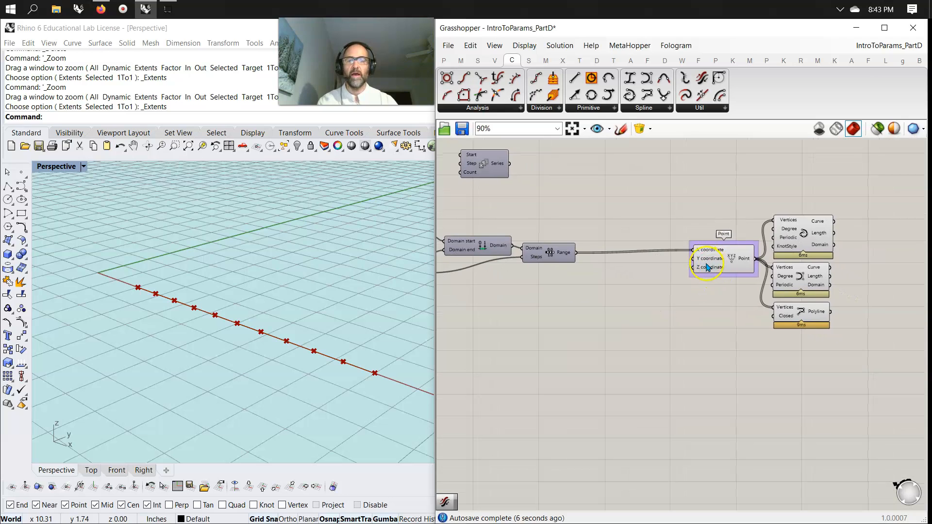
{"action": "mouse_move", "coordinate": [121, 366]}
{"action": "right_mouse_down"}
{"action": "mouse_move", "coordinate": [129, 362]}
{"action": "mouse_move", "coordinate": [141, 387]}
{"action": "mouse_move", "coordinate": [129, 369]}
{"action": "right_mouse_up"}
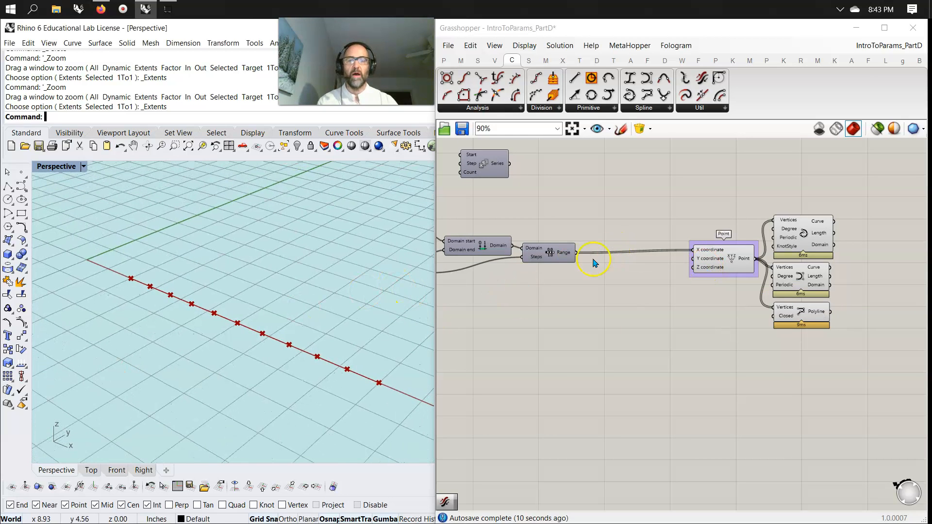
{"action": "left_click_drag", "start_coordinate": [580, 260], "coordinate": [692, 261]}
{"action": "right_click_drag", "start_coordinate": [396, 299], "coordinate": [266, 300]}
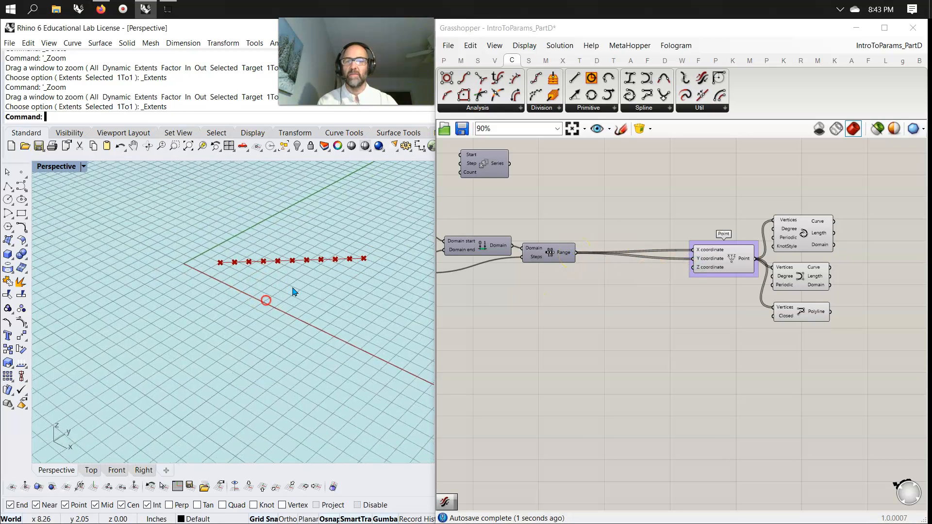
Select the Interpolate, Nurbs Curve and PolyLine components in turn to compare their curve previews in Rhino
{"action": "left_click", "coordinate": [802, 241]}
{"action": "left_click", "coordinate": [798, 277]}
{"action": "left_click", "coordinate": [800, 314]}
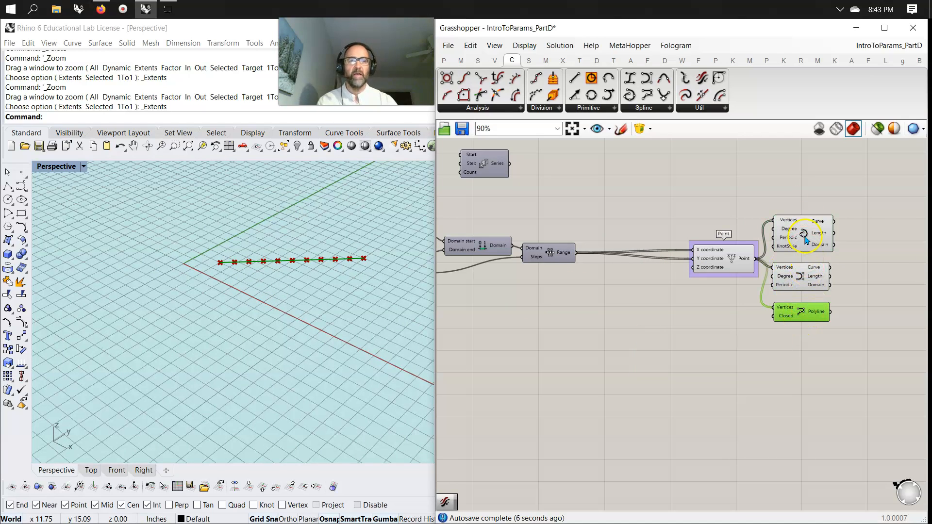
{"action": "scroll", "coordinate": [313, 276], "scroll_direction": "down", "scroll_amount": 2}
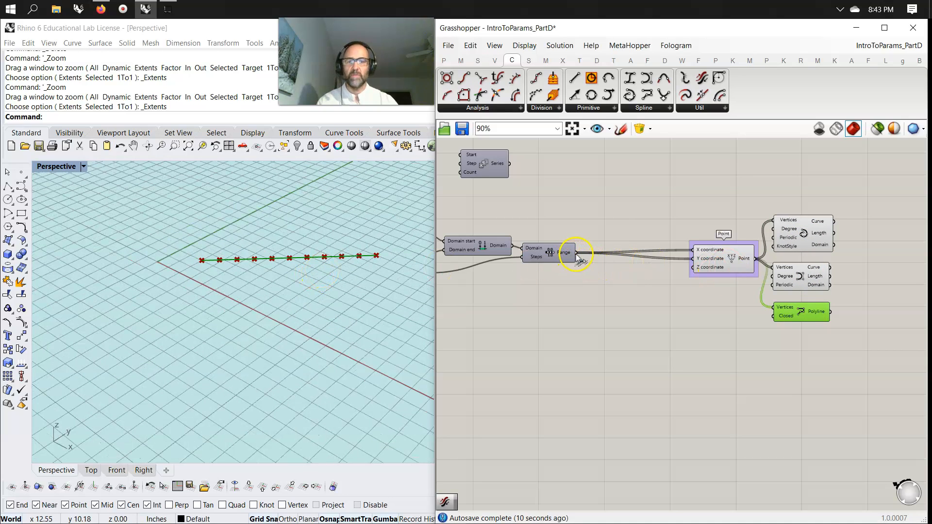
Disconnect the Range output from Construct Point's Y coordinate
{"action": "left_click_drag", "start_coordinate": [584, 256], "coordinate": [694, 262]}
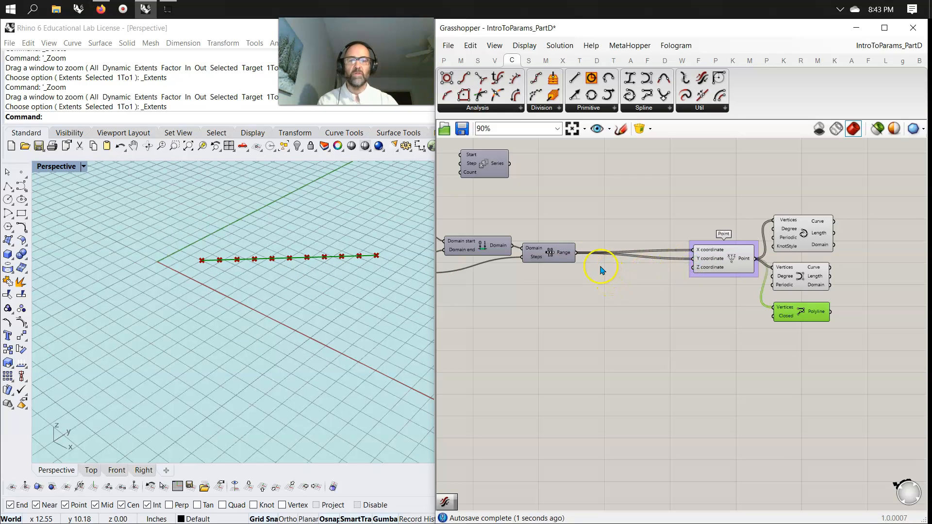
{"action": "left_click_drag", "start_coordinate": [578, 256], "coordinate": [694, 258], "text": "ctrl"}
{"action": "right_click_drag", "start_coordinate": [297, 342], "coordinate": [362, 327]}
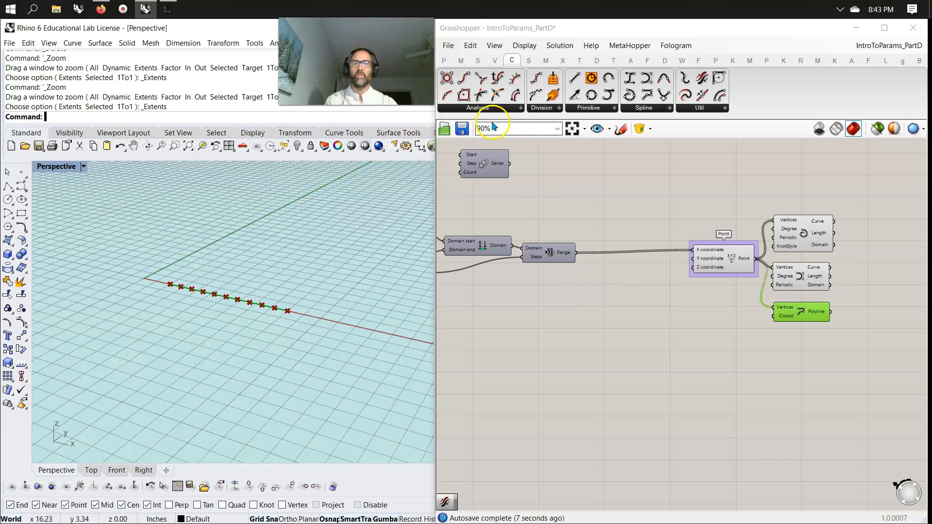
Add a Divide Domain² component and set it aside in empty canvas space below the sliders
{"action": "left_click", "coordinate": [461, 60]}
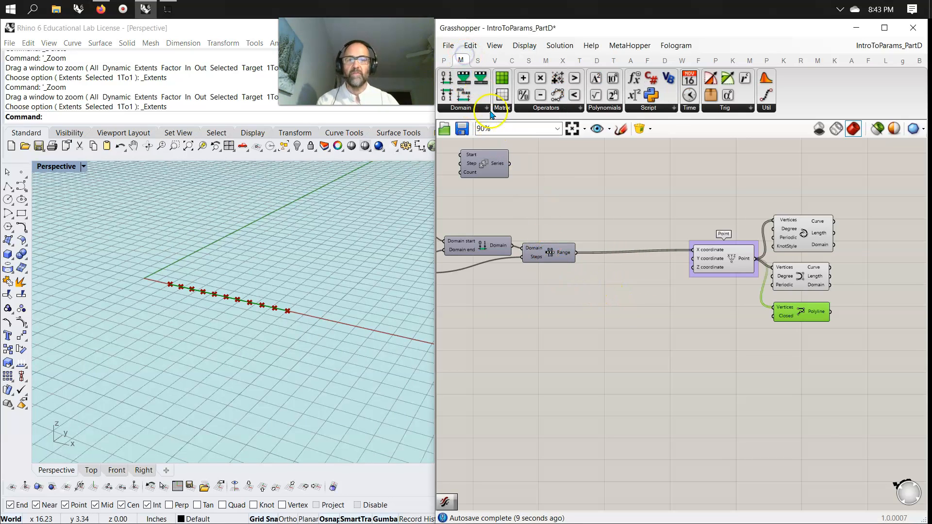
{"action": "left_click", "coordinate": [461, 108]}
{"action": "right_click_drag", "start_coordinate": [470, 414], "coordinate": [499, 432]}
{"action": "left_click", "coordinate": [461, 107]}
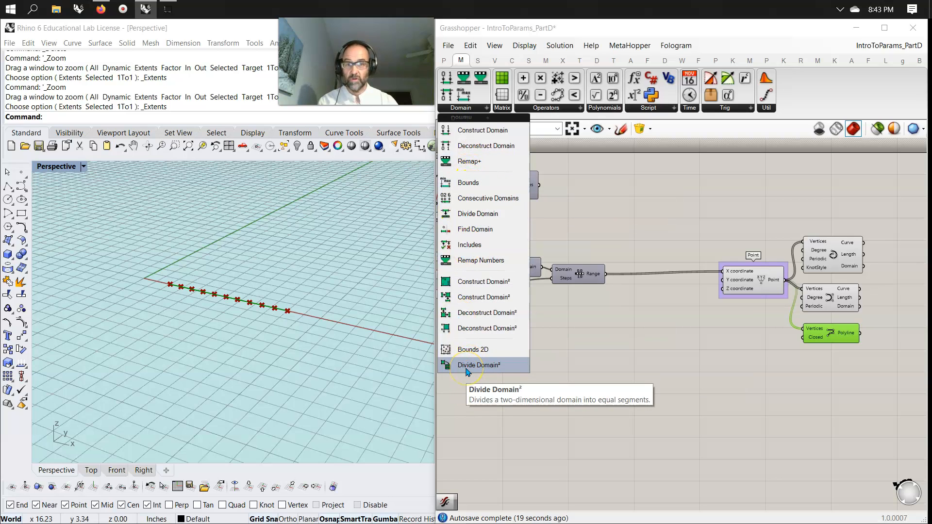
{"action": "left_click_drag", "start_coordinate": [465, 368], "coordinate": [486, 396]}
{"action": "scroll", "coordinate": [495, 398], "scroll_direction": "down", "scroll_amount": 3}
{"action": "right_click_drag", "start_coordinate": [506, 401], "coordinate": [615, 363]}
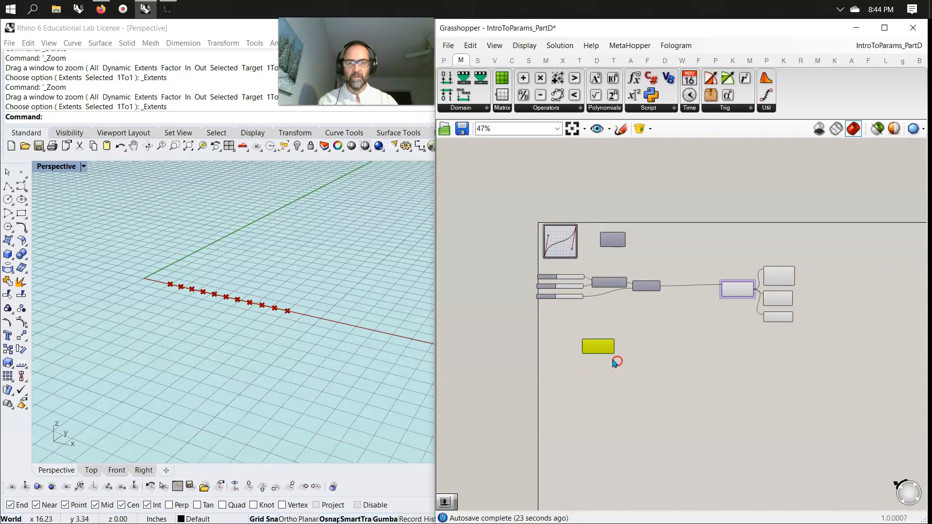
{"action": "left_click_drag", "start_coordinate": [594, 350], "coordinate": [516, 375]}
Browse the math component groups and place a Square component on the canvas between Range and Construct Point
{"action": "scroll", "coordinate": [654, 341], "scroll_direction": "up", "scroll_amount": 2}
{"action": "mouse_move", "coordinate": [654, 341]}
{"action": "right_mouse_down"}
{"action": "mouse_move", "coordinate": [598, 361]}
{"action": "mouse_move", "coordinate": [654, 352]}
{"action": "right_mouse_up"}
{"action": "scroll", "coordinate": [598, 361], "scroll_direction": "up", "scroll_amount": 2}
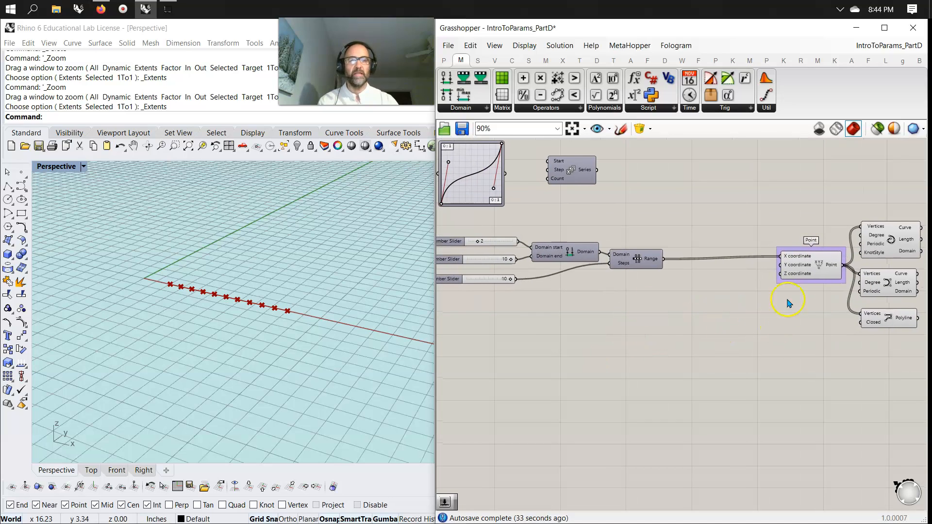
{"action": "left_click_drag", "start_coordinate": [811, 271], "coordinate": [805, 275]}
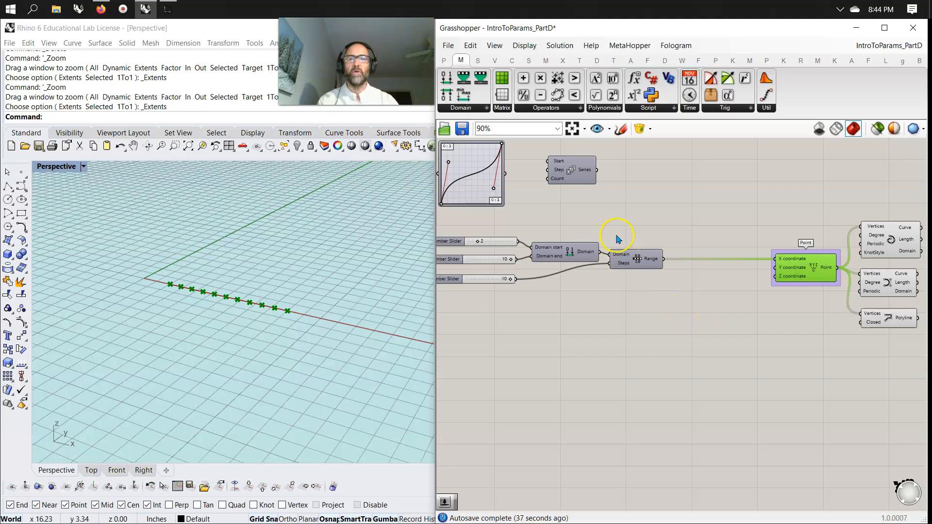
{"action": "left_click", "coordinate": [504, 107]}
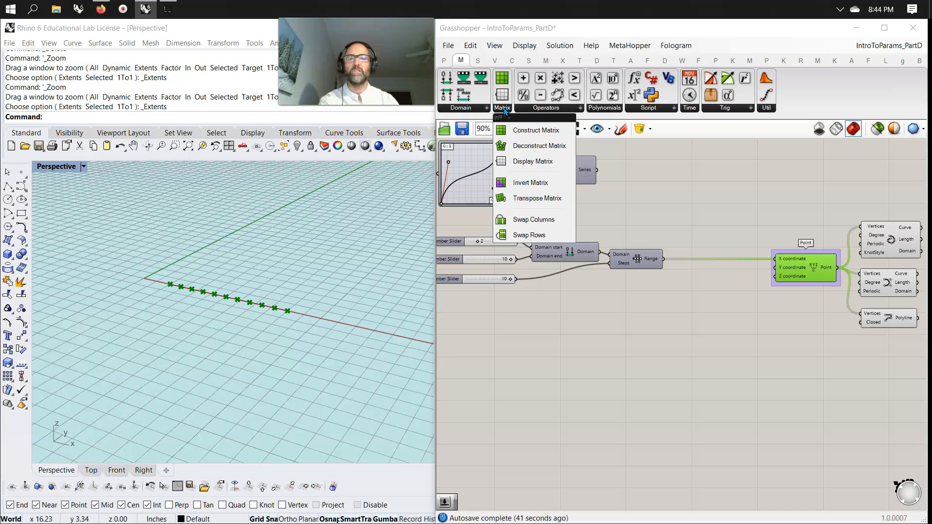
{"action": "left_click", "coordinate": [541, 108]}
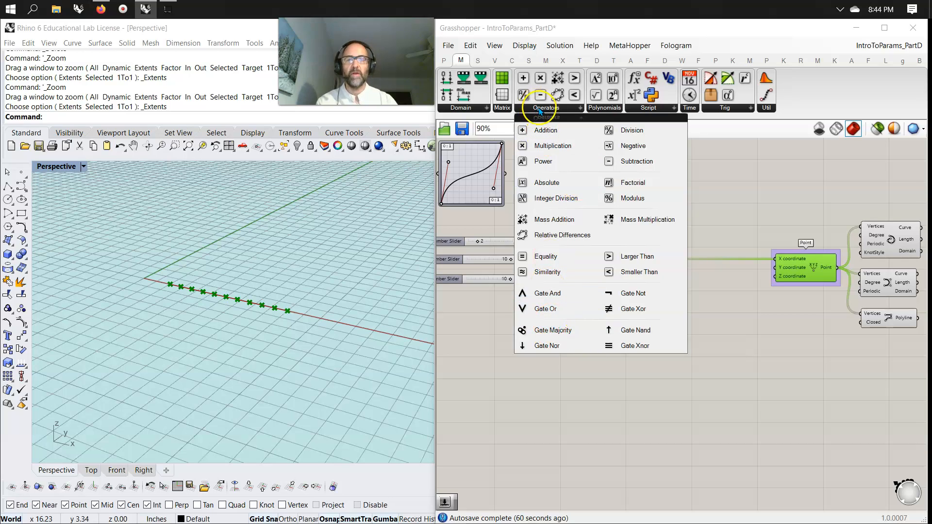
{"action": "left_click", "coordinate": [602, 111]}
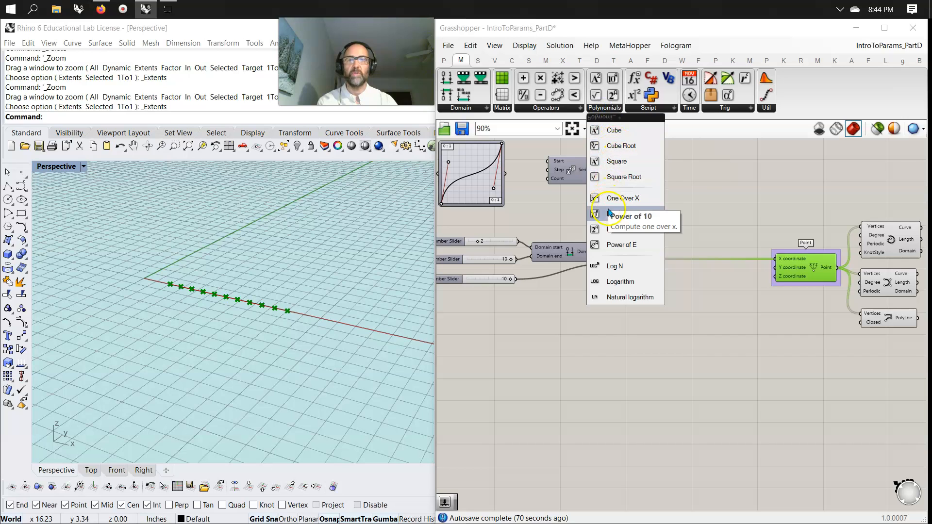
{"action": "left_click", "coordinate": [616, 161]}
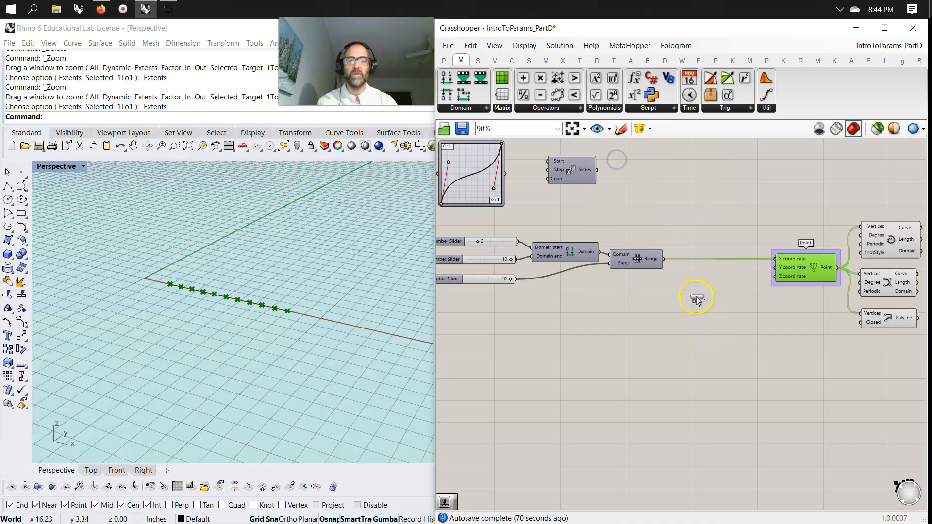
{"action": "left_click", "coordinate": [701, 292]}
Wire the Range output through the Square component into Construct Point's Y coordinate and check the points in Rhino
{"action": "left_click_drag", "start_coordinate": [674, 282], "coordinate": [678, 290]}
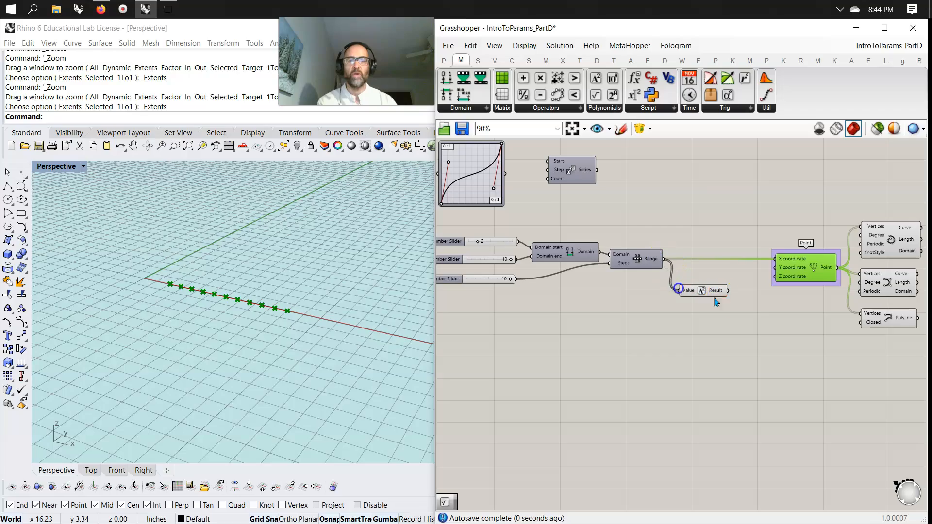
{"action": "left_click_drag", "start_coordinate": [766, 276], "coordinate": [775, 267]}
{"action": "scroll", "coordinate": [291, 243], "scroll_direction": "down", "scroll_amount": 4}
{"action": "scroll", "coordinate": [305, 266], "scroll_direction": "down", "scroll_amount": 5}
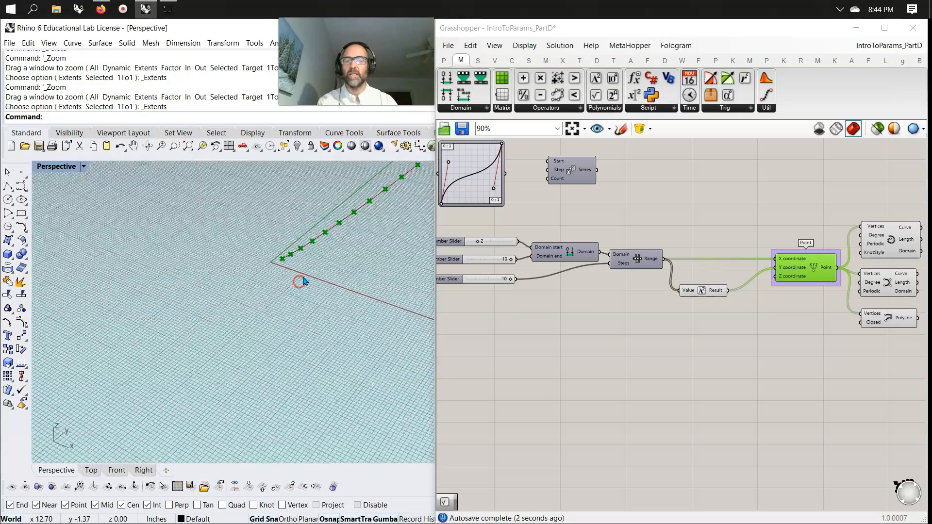
{"action": "mouse_move", "coordinate": [326, 240]}
{"action": "right_mouse_down"}
{"action": "mouse_move", "coordinate": [328, 250]}
{"action": "mouse_move", "coordinate": [362, 251]}
{"action": "mouse_move", "coordinate": [325, 248]}
{"action": "mouse_move", "coordinate": [329, 236]}
{"action": "right_mouse_up"}
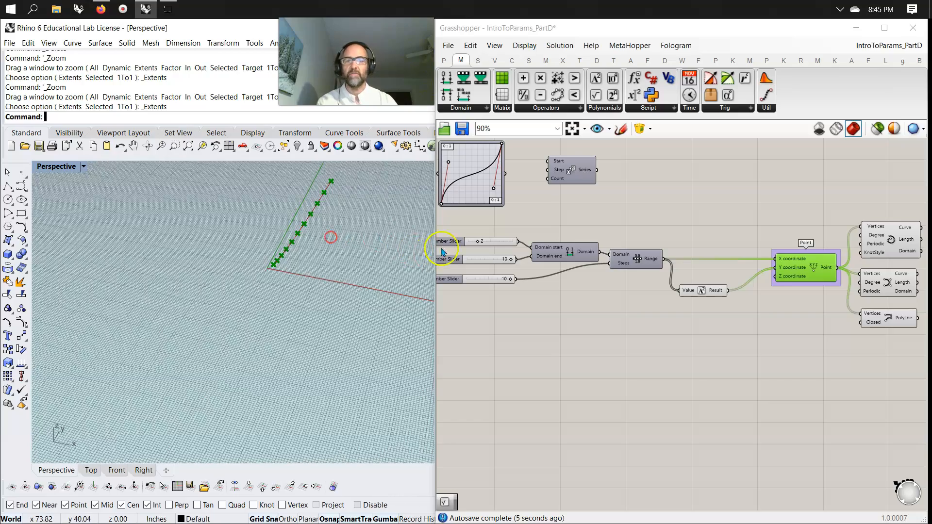
Set the domain start slider to 0 and move the Square component slightly closer to the Range wire
{"action": "left_click", "coordinate": [478, 243]}
{"action": "left_click_drag", "start_coordinate": [478, 243], "coordinate": [445, 243]}
{"action": "right_click_drag", "start_coordinate": [328, 262], "coordinate": [291, 259]}
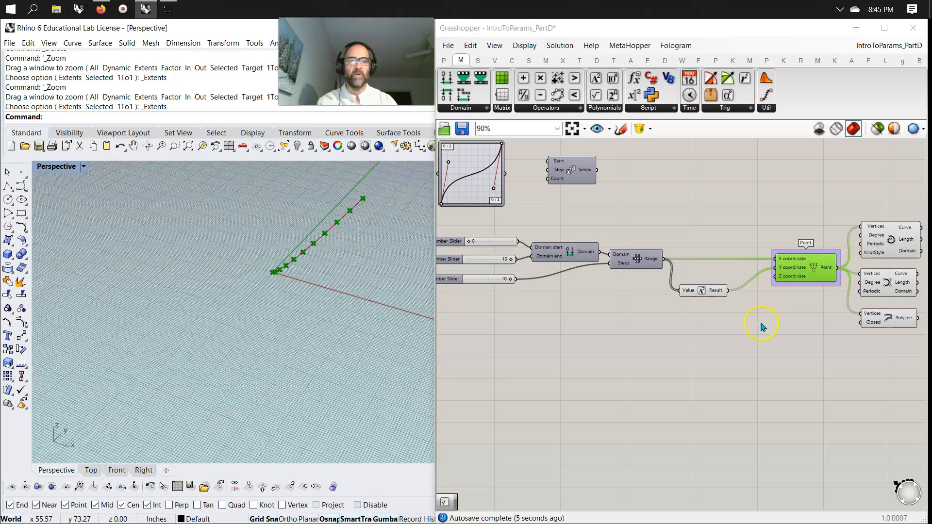
{"action": "left_click_drag", "start_coordinate": [700, 289], "coordinate": [702, 281]}
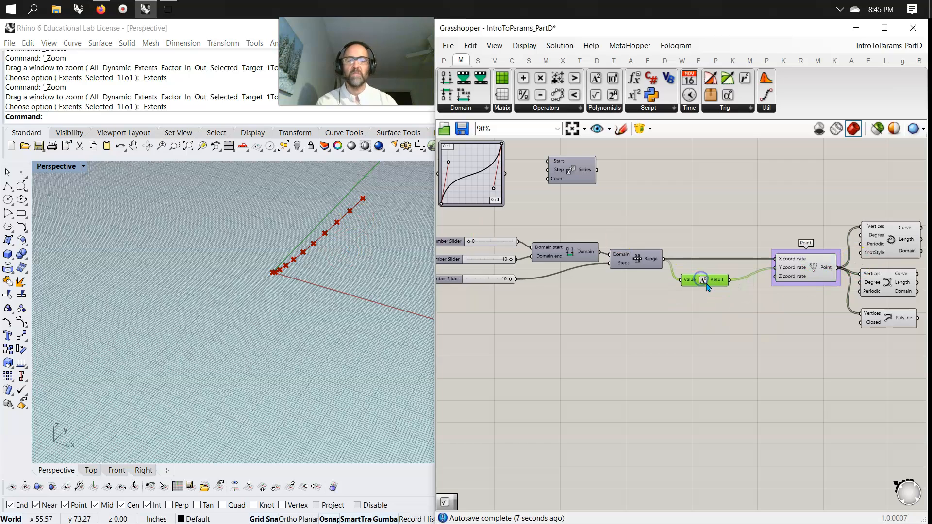
Select the curve components in turn to compare how each previews the squared points in Rhino
{"action": "left_click", "coordinate": [879, 291]}
{"action": "left_click", "coordinate": [886, 241]}
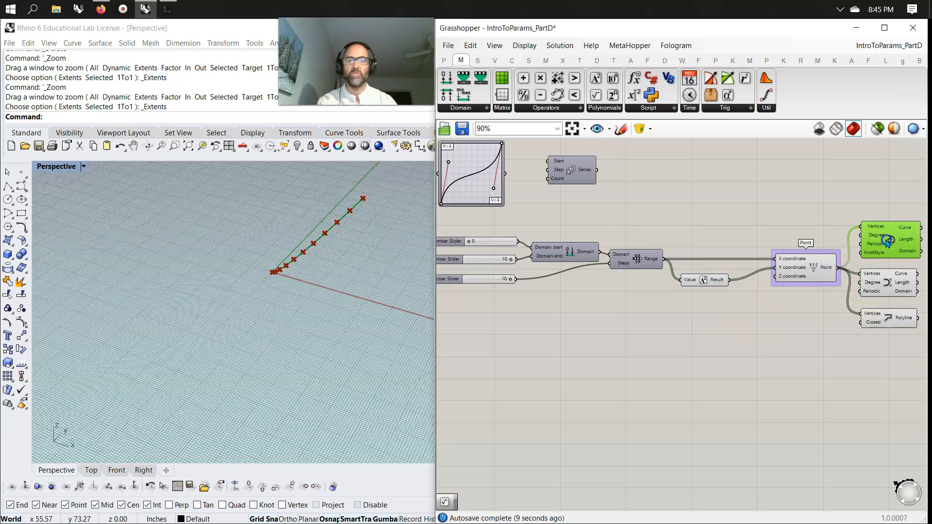
{"action": "left_click", "coordinate": [886, 318]}
{"action": "left_click", "coordinate": [296, 238]}
{"action": "scroll", "coordinate": [309, 260], "scroll_direction": "up", "scroll_amount": 5}
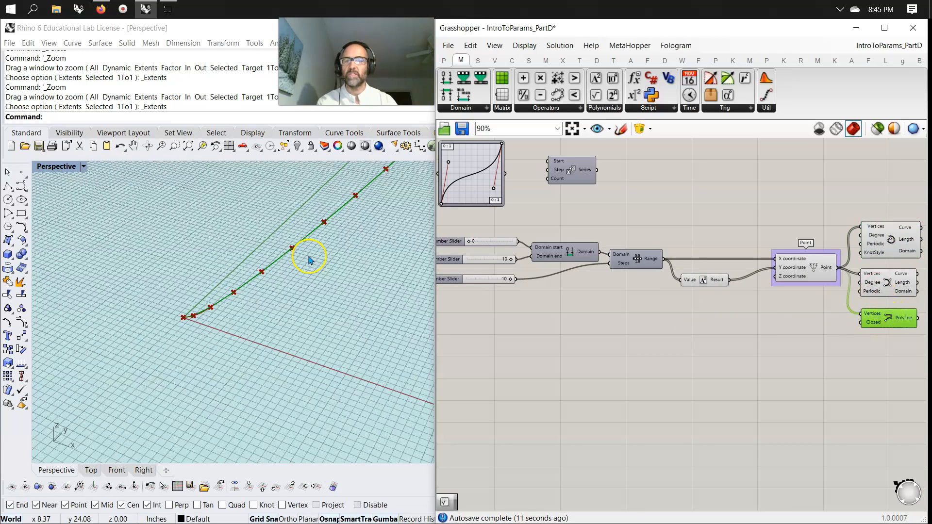
{"action": "left_click", "coordinate": [884, 278]}
{"action": "left_click", "coordinate": [886, 248]}
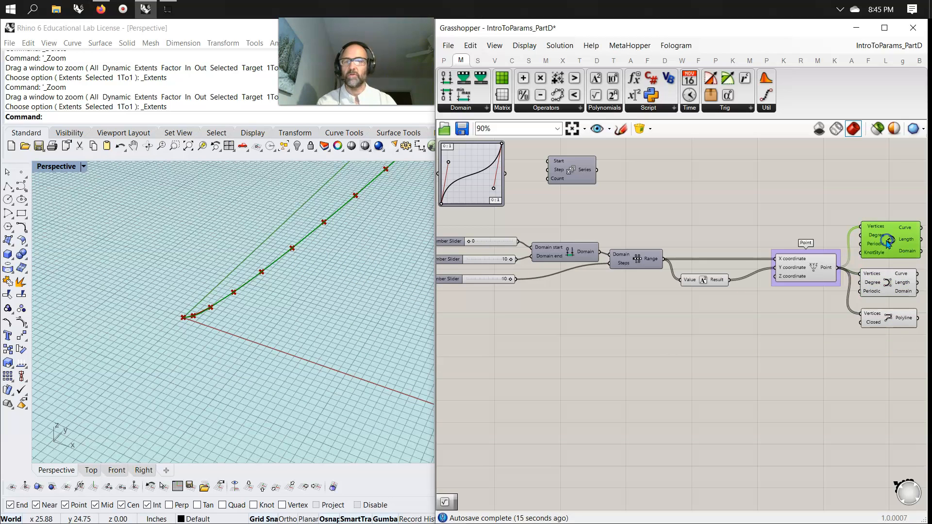
{"action": "mouse_move", "coordinate": [312, 322]}
{"action": "right_mouse_down"}
{"action": "mouse_move", "coordinate": [315, 330]}
{"action": "mouse_move", "coordinate": [287, 302]}
{"action": "mouse_move", "coordinate": [301, 313]}
{"action": "right_mouse_up"}
Add a Natural logarithm component and align it directly below the Square component
{"action": "right_click_drag", "start_coordinate": [639, 321], "coordinate": [564, 277]}
{"action": "left_click", "coordinate": [647, 244]}
{"action": "left_click", "coordinate": [604, 109]}
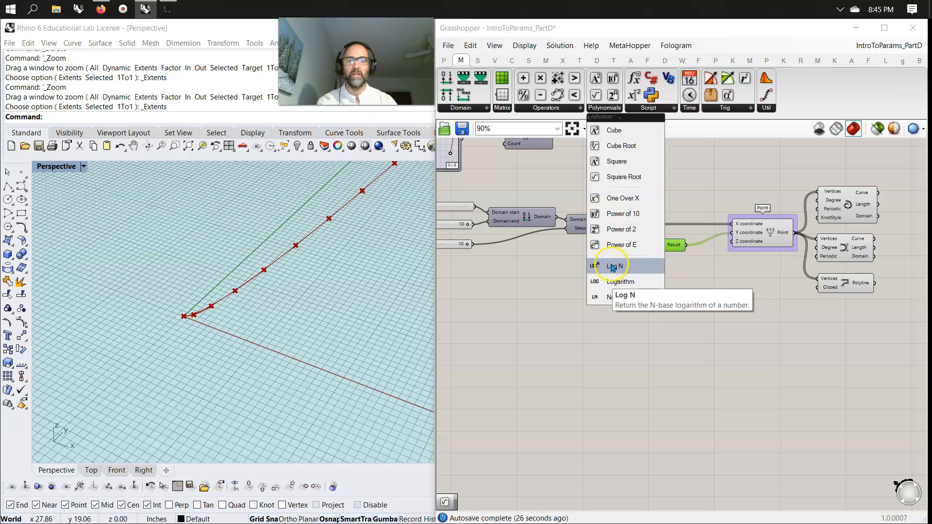
{"action": "left_click", "coordinate": [621, 297]}
{"action": "left_click", "coordinate": [637, 285]}
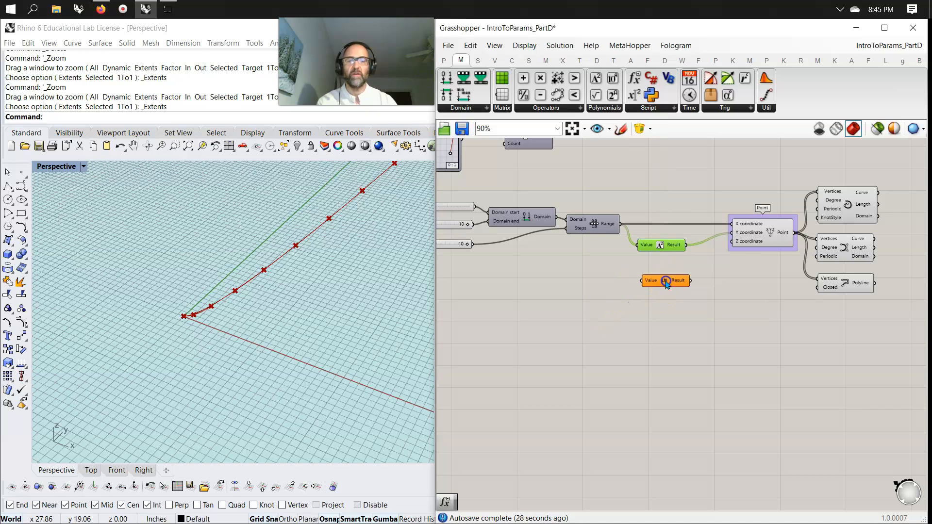
{"action": "left_click_drag", "start_coordinate": [651, 277], "coordinate": [651, 267]}
Wire the Range output through Natural logarithm into Construct Point's Y coordinate, replacing the Square result, and inspect the points
{"action": "left_click", "coordinate": [614, 230]}
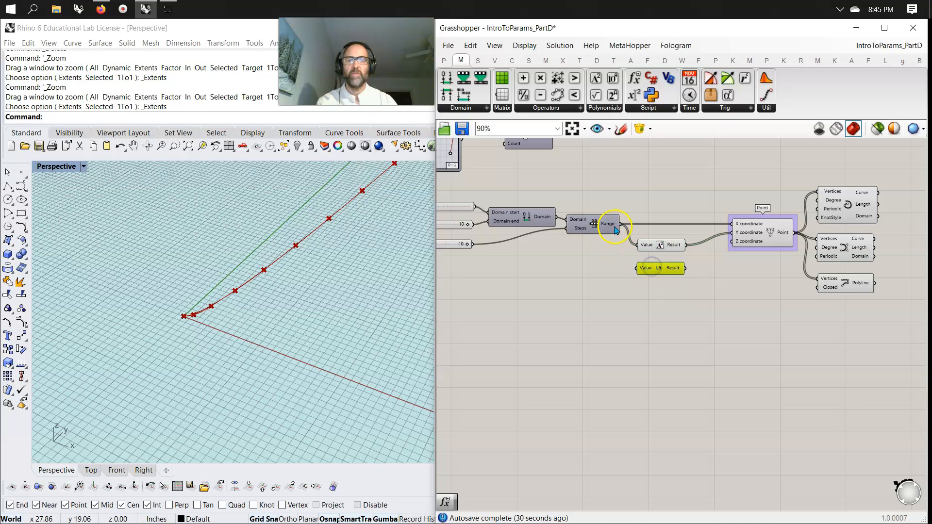
{"action": "left_click_drag", "start_coordinate": [701, 259], "coordinate": [732, 233]}
{"action": "left_click", "coordinate": [500, 270]}
{"action": "scroll", "coordinate": [244, 335], "scroll_direction": "up", "scroll_amount": 5}
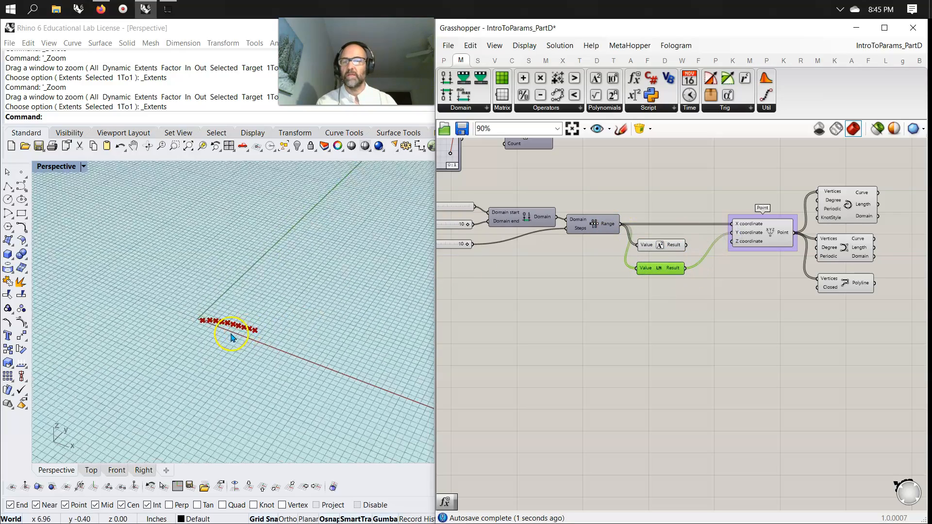
{"action": "mouse_move", "coordinate": [228, 333]}
{"action": "right_mouse_down"}
{"action": "mouse_move", "coordinate": [243, 333]}
{"action": "mouse_move", "coordinate": [234, 304]}
{"action": "mouse_move", "coordinate": [214, 335]}
{"action": "mouse_move", "coordinate": [214, 317]}
{"action": "mouse_move", "coordinate": [217, 324]}
{"action": "right_mouse_up"}
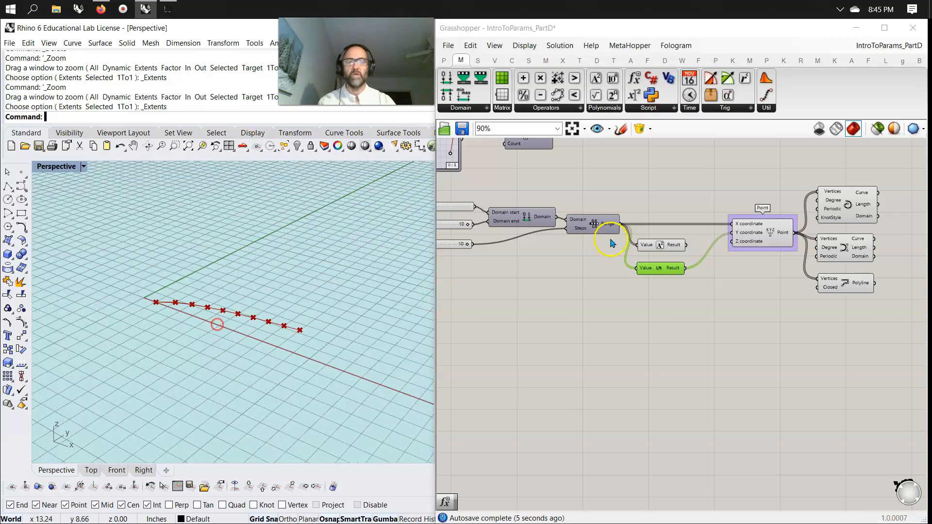
Move the Natural logarithm result from Construct Point's Y coordinate to its Z coordinate and view the curve from the side
{"action": "left_click", "coordinate": [689, 272]}
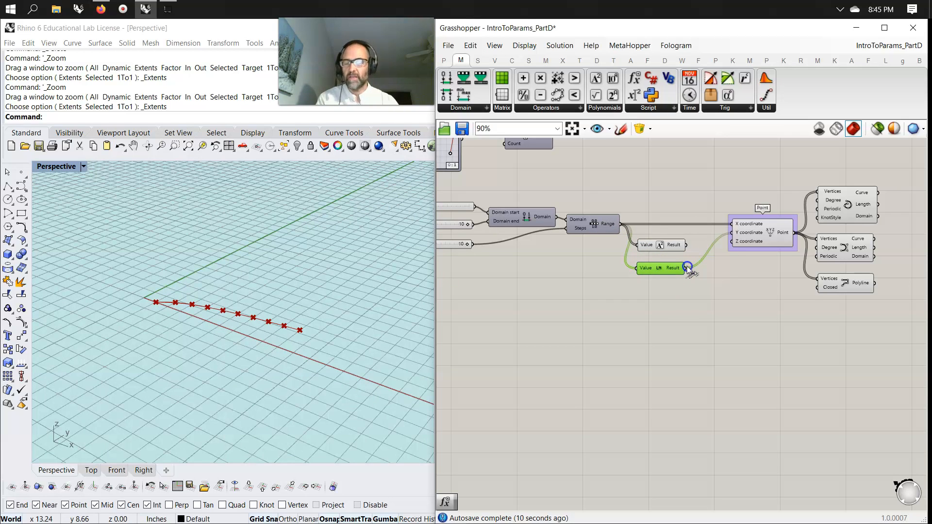
{"action": "left_click_drag", "start_coordinate": [731, 237], "coordinate": [731, 234], "text": "ctrl"}
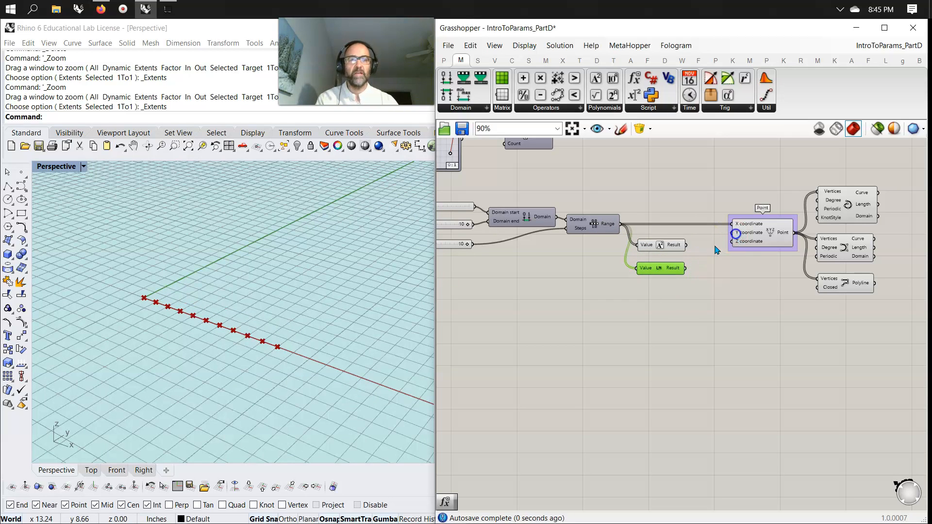
{"action": "left_click_drag", "start_coordinate": [687, 269], "coordinate": [731, 243]}
{"action": "right_click_drag", "start_coordinate": [223, 356], "coordinate": [268, 323]}
Add an Addition component above Square that sums the Range output with a new number slider set to 2
{"action": "right_click_drag", "start_coordinate": [488, 288], "coordinate": [624, 318]}
{"action": "mouse_move", "coordinate": [562, 239]}
{"action": "left_mouse_down"}
{"action": "mouse_move", "coordinate": [588, 242]}
{"action": "mouse_move", "coordinate": [562, 245]}
{"action": "left_mouse_up"}
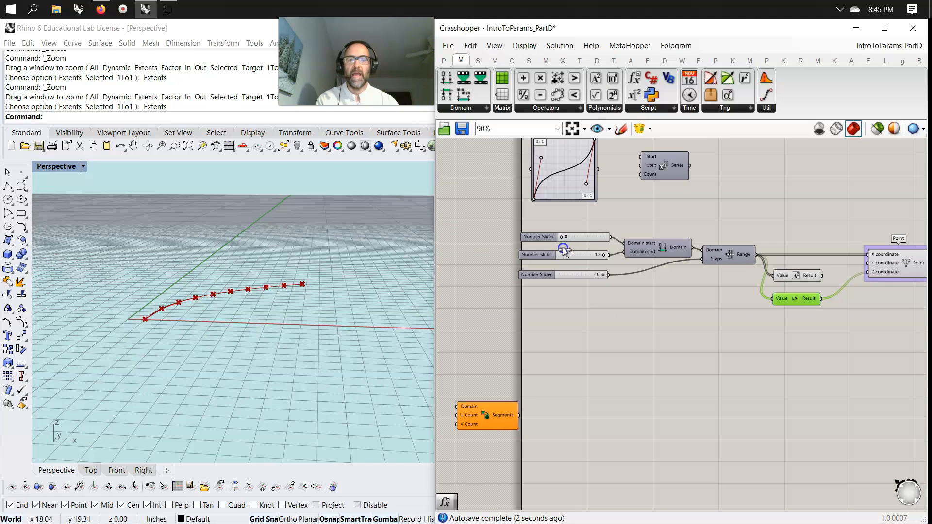
{"action": "right_click_drag", "start_coordinate": [681, 306], "coordinate": [633, 317]}
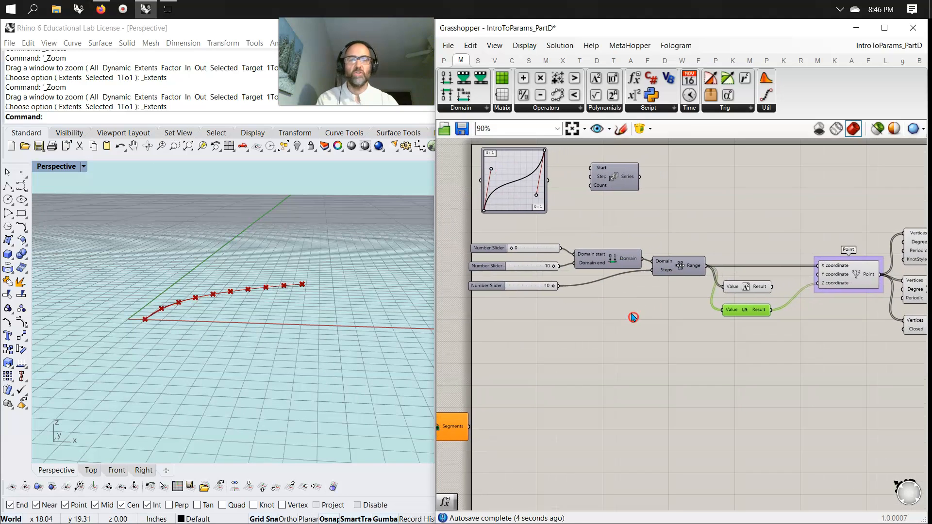
{"action": "left_click_drag", "start_coordinate": [523, 78], "coordinate": [725, 238]}
{"action": "double_click", "coordinate": [652, 227]}
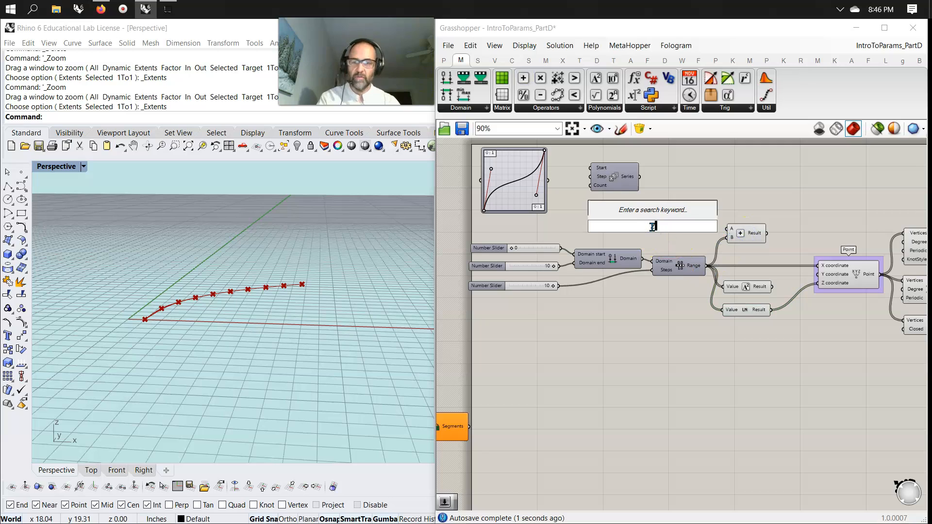
{"action": "type", "text": "2"}
{"action": "key", "text": "Return"}
Connect the Addition result to Construct Point's X coordinate and set the addition slider to 5
{"action": "left_click_drag", "start_coordinate": [698, 227], "coordinate": [816, 266]}
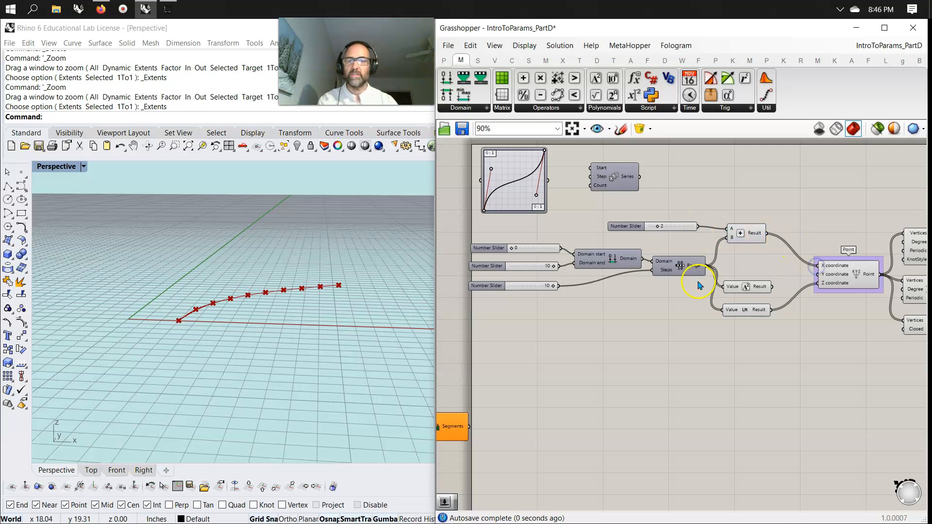
{"action": "mouse_move", "coordinate": [658, 228]}
{"action": "left_mouse_down"}
{"action": "mouse_move", "coordinate": [680, 226]}
{"action": "mouse_move", "coordinate": [672, 235]}
{"action": "left_mouse_up"}
{"action": "scroll", "coordinate": [697, 353], "scroll_direction": "down", "scroll_amount": 2}
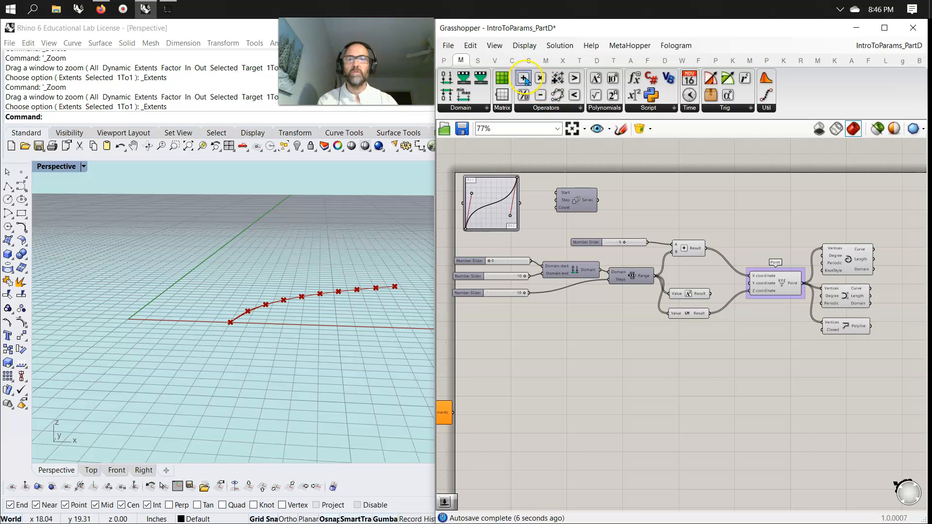
Add a Line SDL component in the empty space below Natural logarithm
{"action": "left_click", "coordinate": [511, 60]}
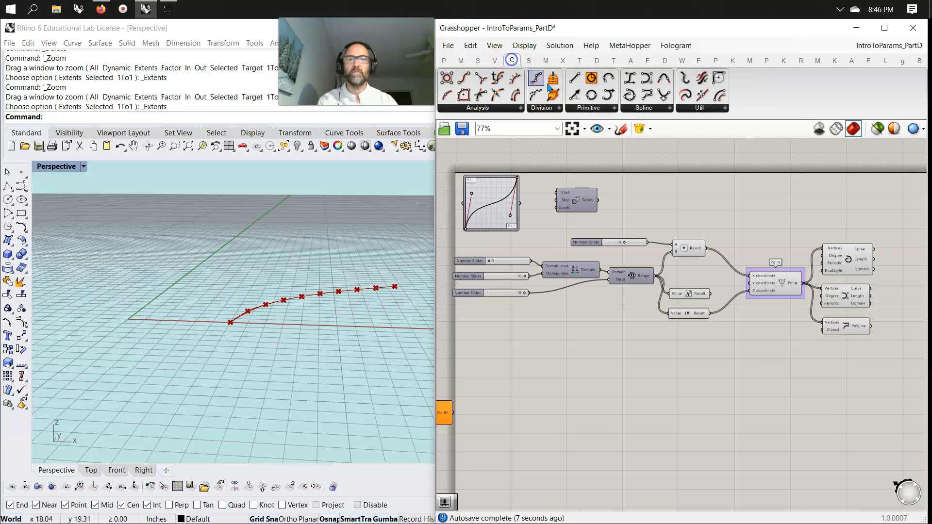
{"action": "left_click", "coordinate": [633, 108]}
{"action": "left_click", "coordinate": [607, 109]}
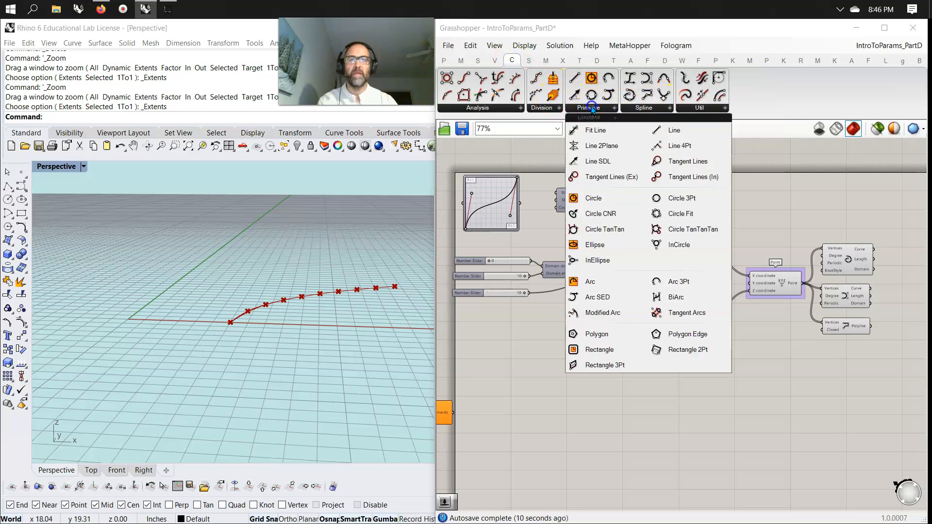
{"action": "left_click_drag", "start_coordinate": [601, 162], "coordinate": [686, 364]}
{"action": "scroll", "coordinate": [664, 363], "scroll_direction": "up", "scroll_amount": 2}
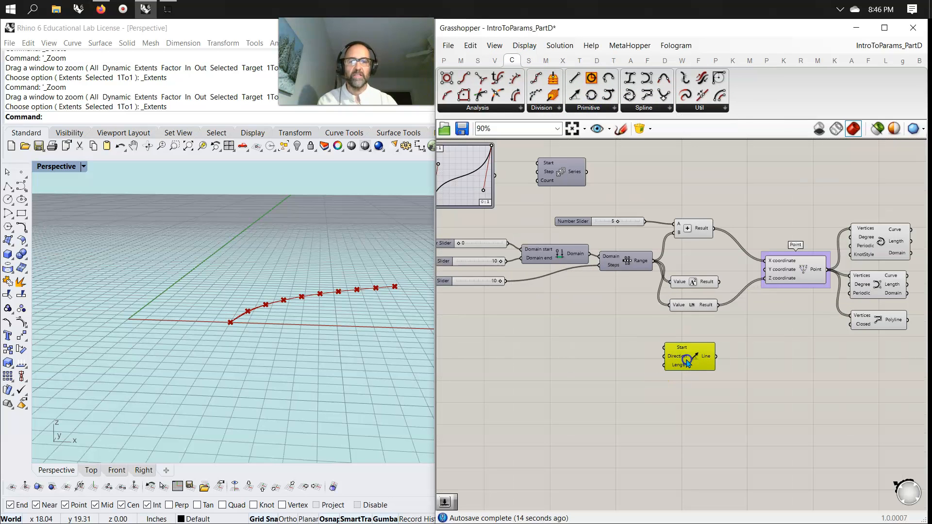
Add a second Construct Point component and connect its point output to Line SDL's Start input
{"action": "left_click", "coordinate": [496, 60]}
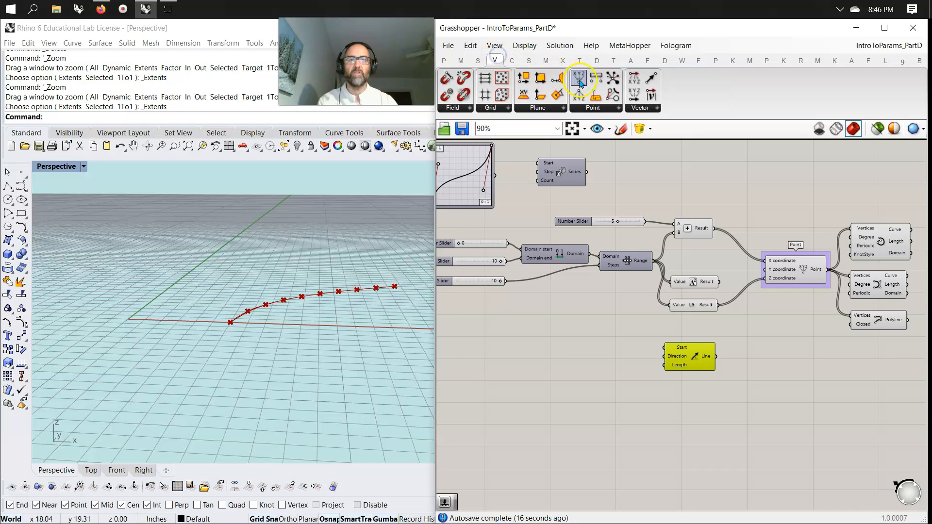
{"action": "left_click_drag", "start_coordinate": [599, 213], "coordinate": [600, 336]}
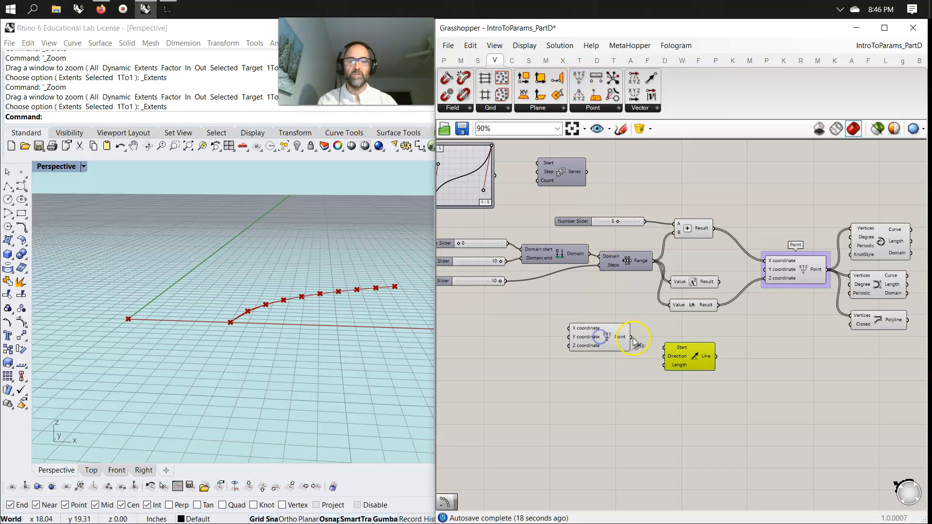
{"action": "left_click_drag", "start_coordinate": [670, 348], "coordinate": [669, 348]}
Add a Unit Z component feeding Line SDL's Direction input, and move Line SDL beneath the PolyLine component
{"action": "double_click", "coordinate": [578, 380]}
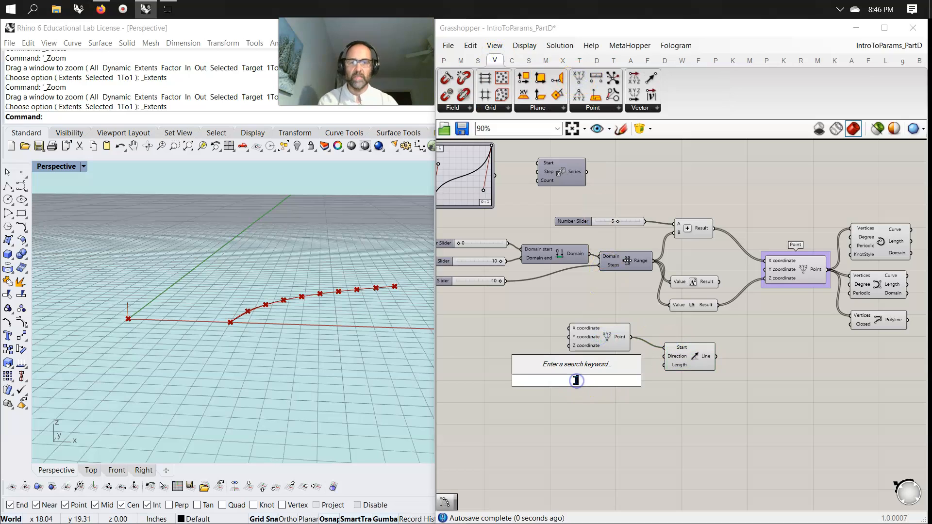
{"action": "type", "text": "z"}
{"action": "key", "text": "Return"}
{"action": "left_click_drag", "start_coordinate": [606, 381], "coordinate": [664, 358]}
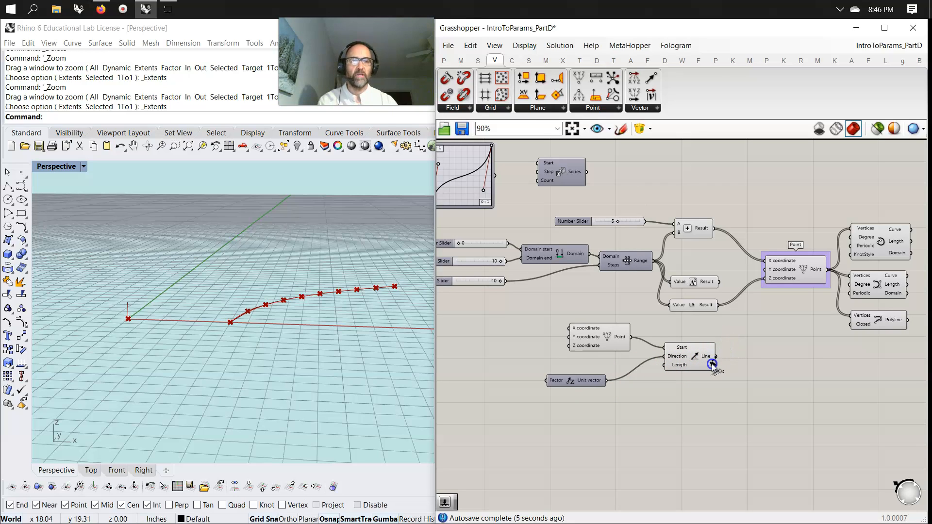
{"action": "right_click_drag", "start_coordinate": [795, 380], "coordinate": [629, 374]}
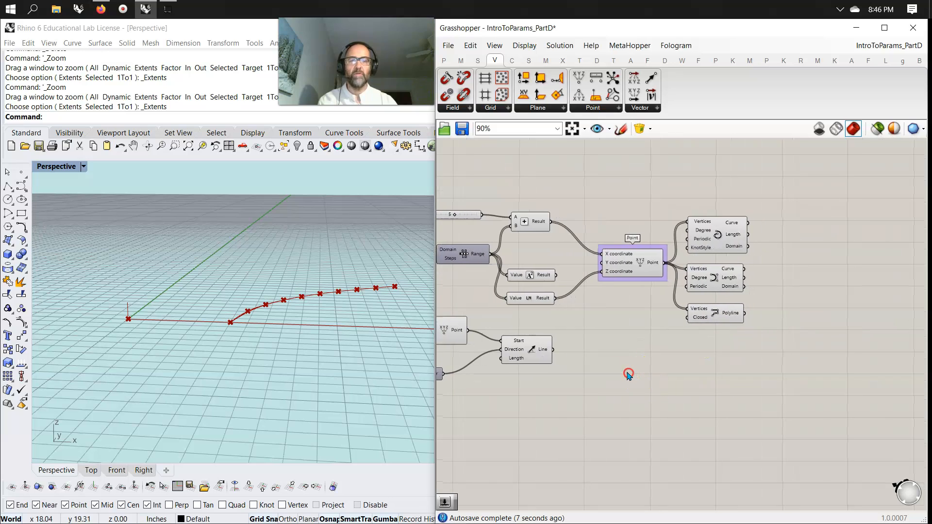
{"action": "left_click_drag", "start_coordinate": [544, 353], "coordinate": [727, 360]}
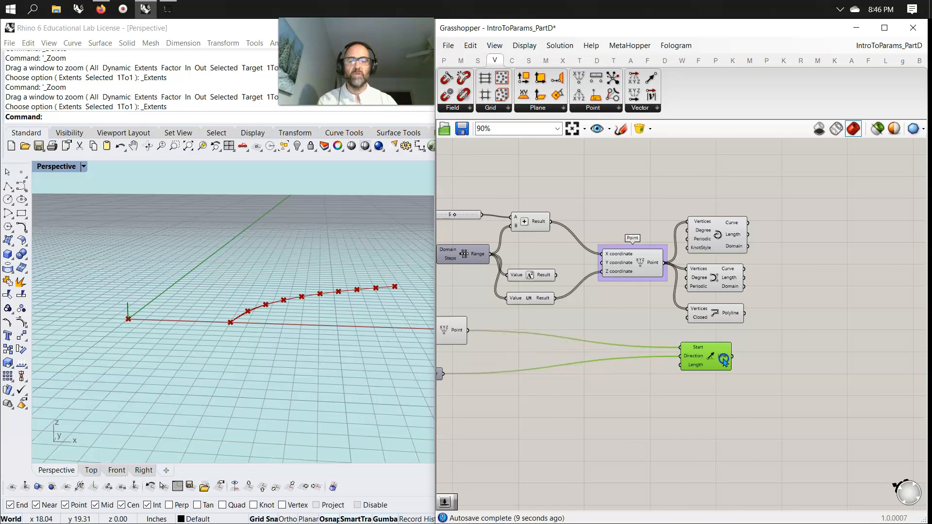
Move the second Construct Point and the Unit Z components close to the input side of Line SDL
{"action": "right_click_drag", "start_coordinate": [485, 424], "coordinate": [578, 420]}
{"action": "left_click_drag", "start_coordinate": [534, 336], "coordinate": [697, 343]}
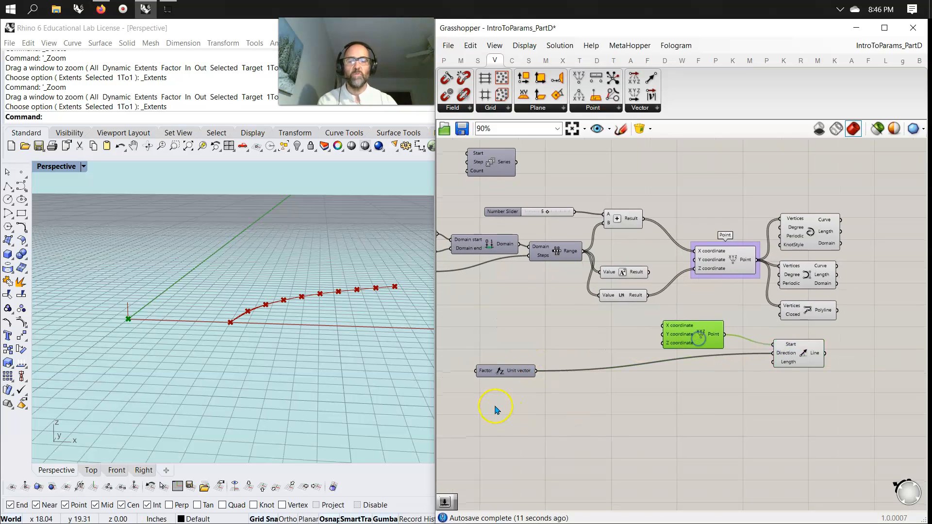
{"action": "left_click_drag", "start_coordinate": [515, 372], "coordinate": [648, 373]}
{"action": "left_click_drag", "start_coordinate": [693, 376], "coordinate": [676, 376]}
{"action": "scroll", "coordinate": [141, 321], "scroll_direction": "up", "scroll_amount": 4}
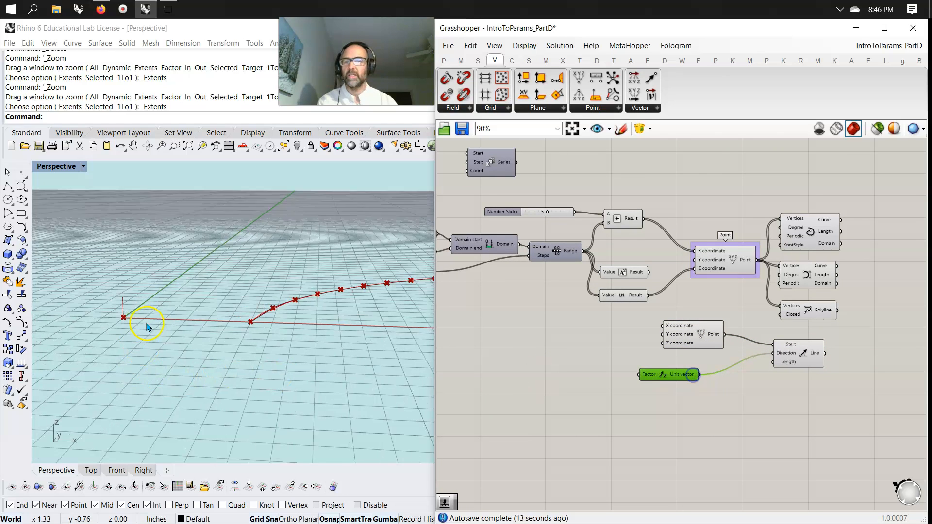
{"action": "left_click", "coordinate": [784, 346]}
{"action": "right_click_drag", "start_coordinate": [785, 422], "coordinate": [655, 441]}
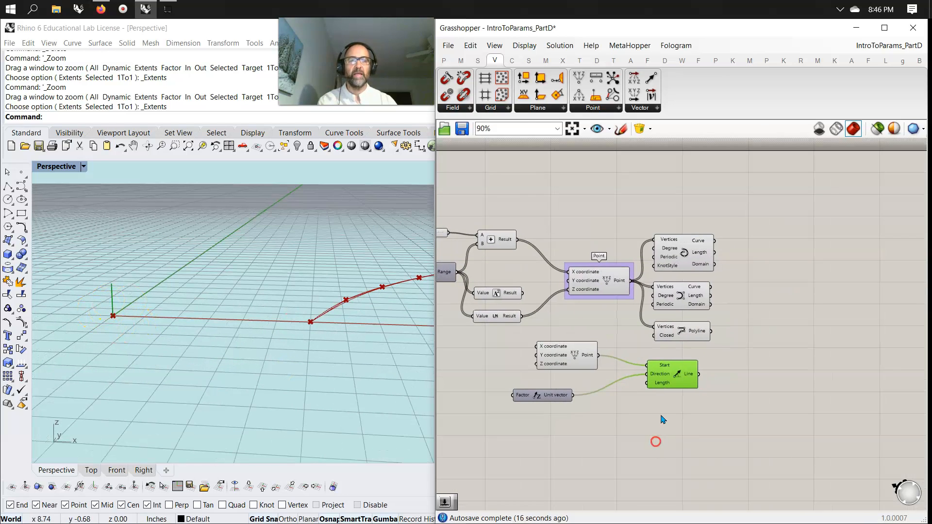
Add a Revolution component to the canvas beyond the Interpolate and PolyLine components
{"action": "left_click", "coordinate": [579, 60]}
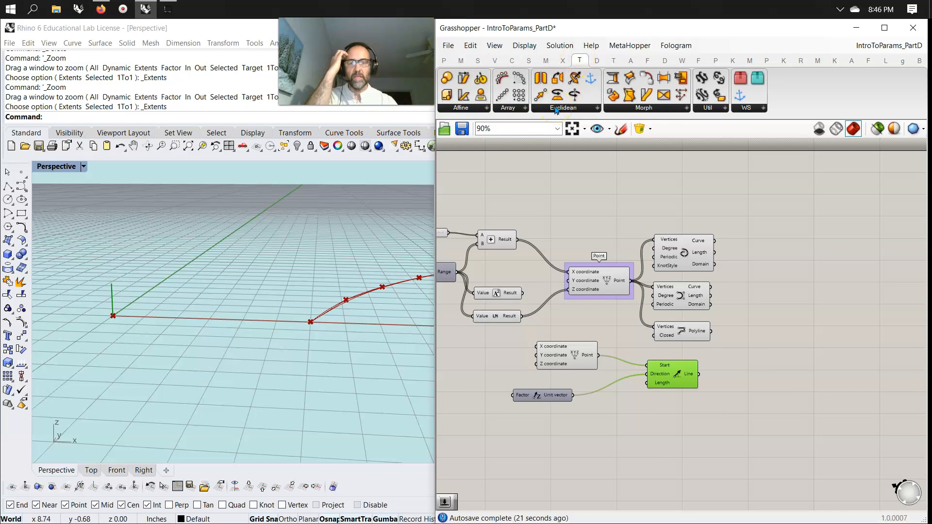
{"action": "left_click", "coordinate": [675, 97]}
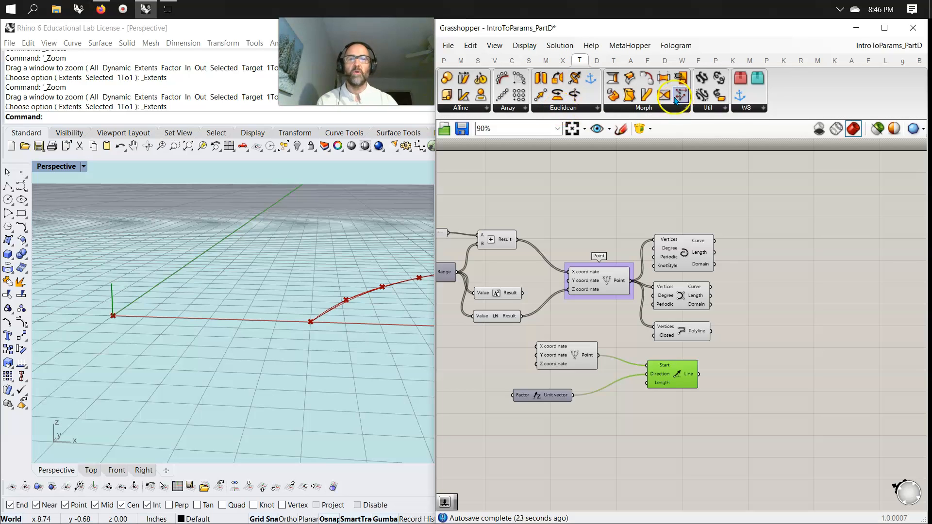
{"action": "left_click", "coordinate": [582, 107]}
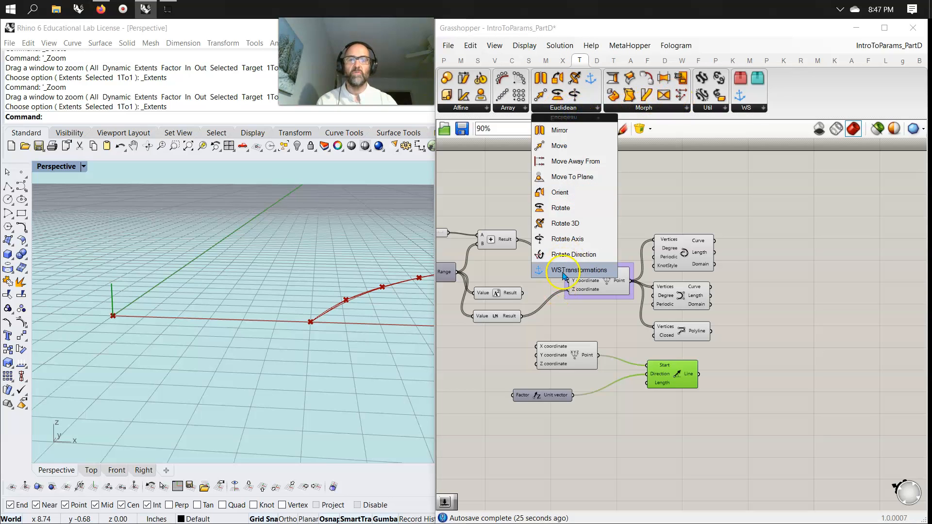
{"action": "left_click", "coordinate": [657, 162]}
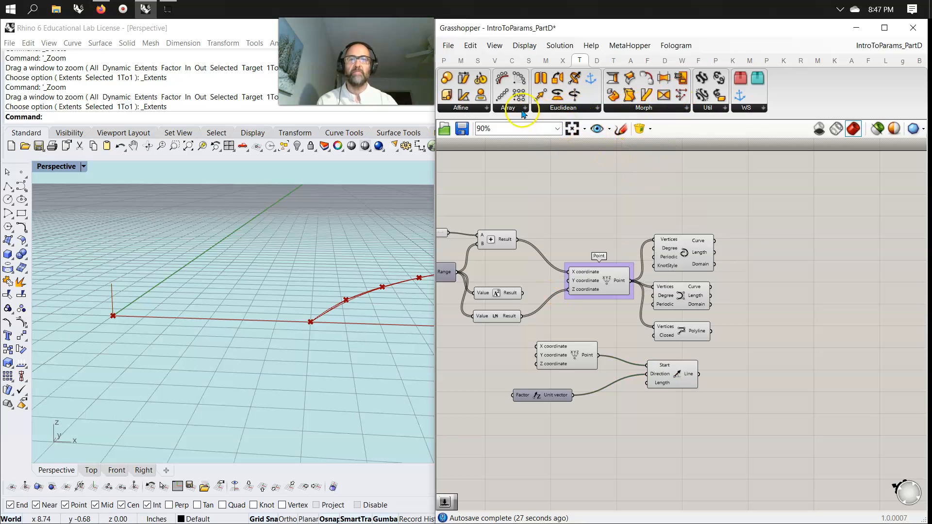
{"action": "left_click", "coordinate": [613, 107]}
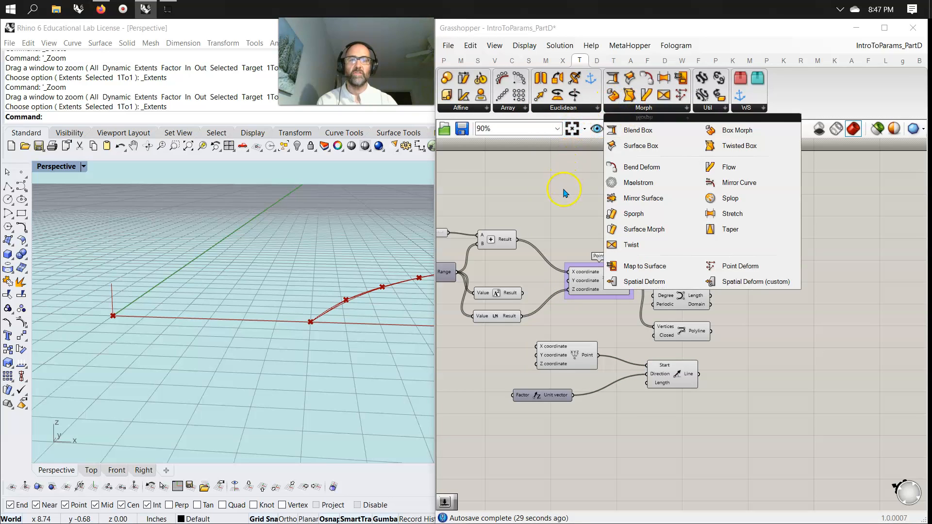
{"action": "left_click", "coordinate": [528, 60]}
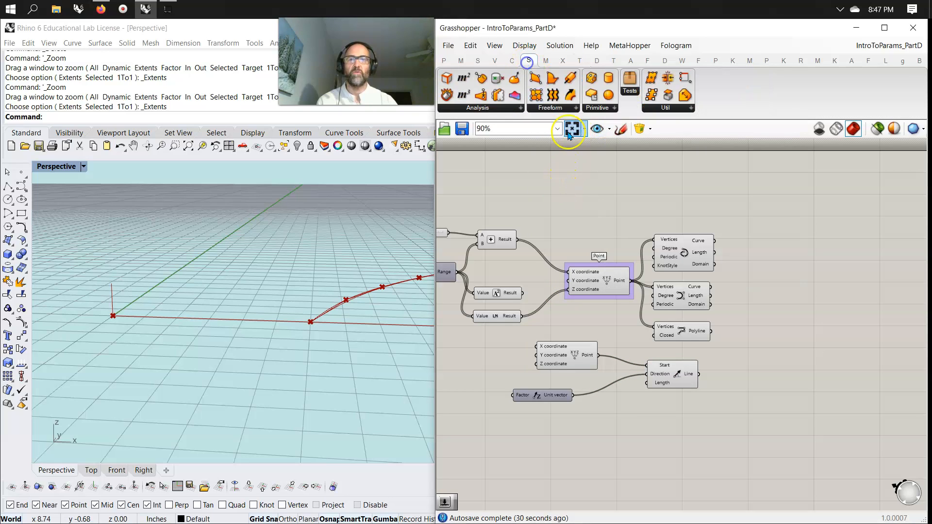
{"action": "left_click", "coordinate": [557, 108]}
{"action": "left_click_drag", "start_coordinate": [645, 330], "coordinate": [798, 318]}
Connect the Interpolate component's Curve output to Revolution's Curve input and Line SDL's output to its Axis input
{"action": "left_click_drag", "start_coordinate": [714, 240], "coordinate": [775, 308]}
{"action": "left_click_drag", "start_coordinate": [699, 375], "coordinate": [776, 315]}
{"action": "right_click_drag", "start_coordinate": [253, 315], "coordinate": [326, 337]}
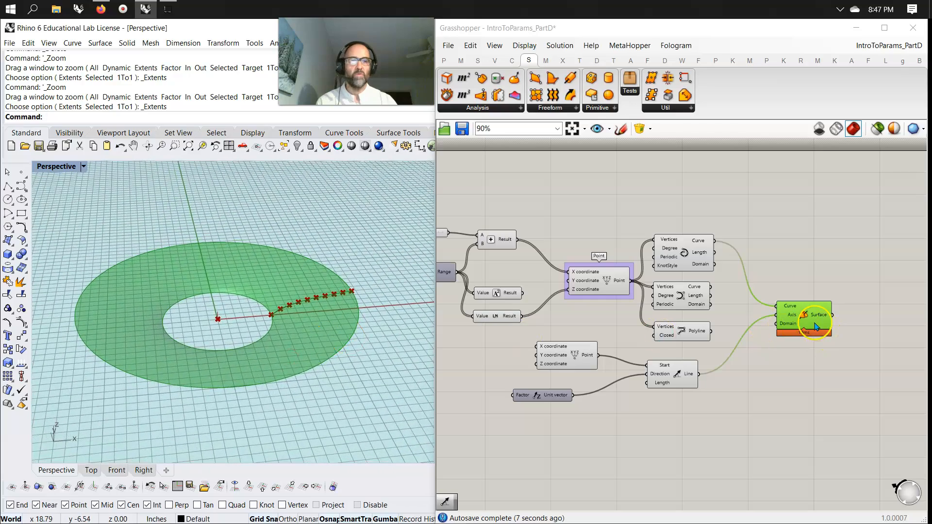
{"action": "mouse_move", "coordinate": [819, 319]}
{"action": "left_click_drag", "start_coordinate": [819, 319], "coordinate": [798, 312]}
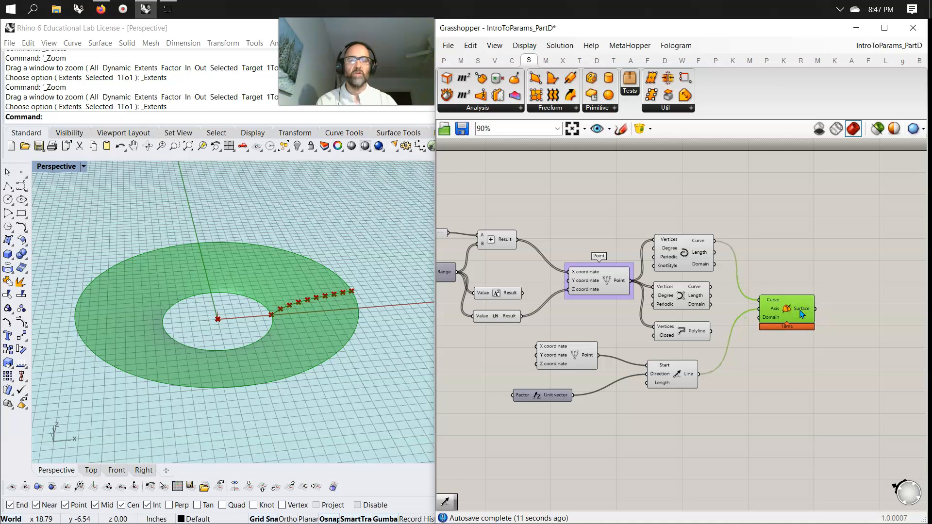
Add a Deconstruct Brep component after Revolution and feed the revolved surface into its Brep input
{"action": "left_click", "coordinate": [447, 96]}
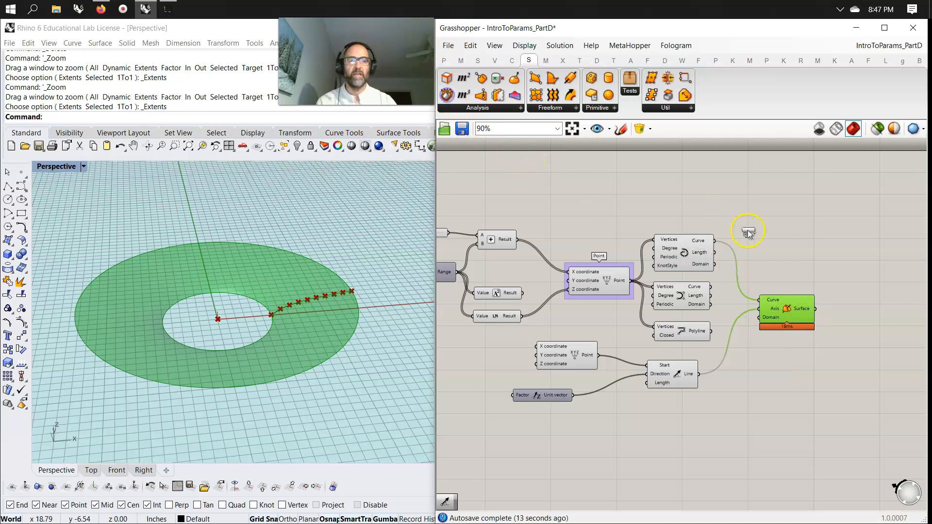
{"action": "left_click", "coordinate": [874, 310]}
{"action": "left_click_drag", "start_coordinate": [815, 308], "coordinate": [854, 315]}
{"action": "right_click_drag", "start_coordinate": [861, 361], "coordinate": [663, 339]}
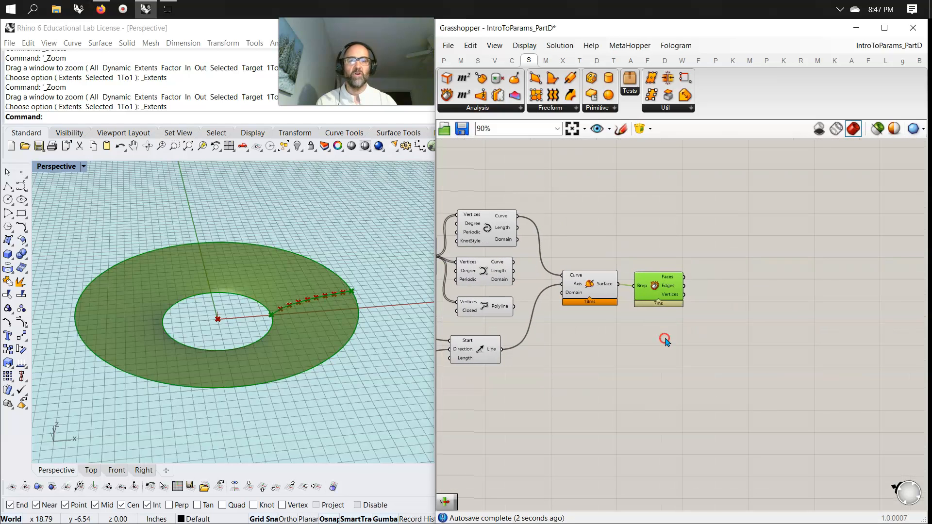
{"action": "left_click", "coordinate": [478, 60]}
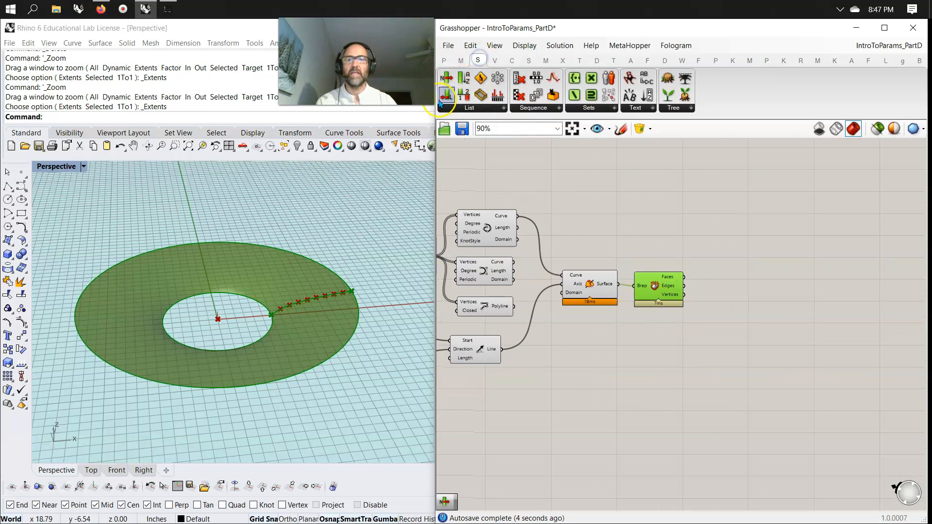
{"action": "left_click_drag", "start_coordinate": [446, 95], "coordinate": [728, 289]}
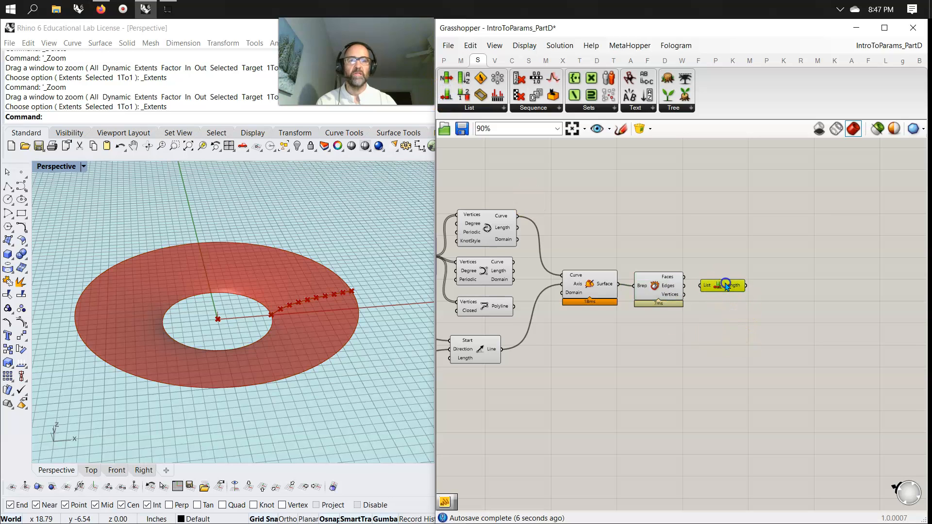
{"action": "key", "text": "Delete"}
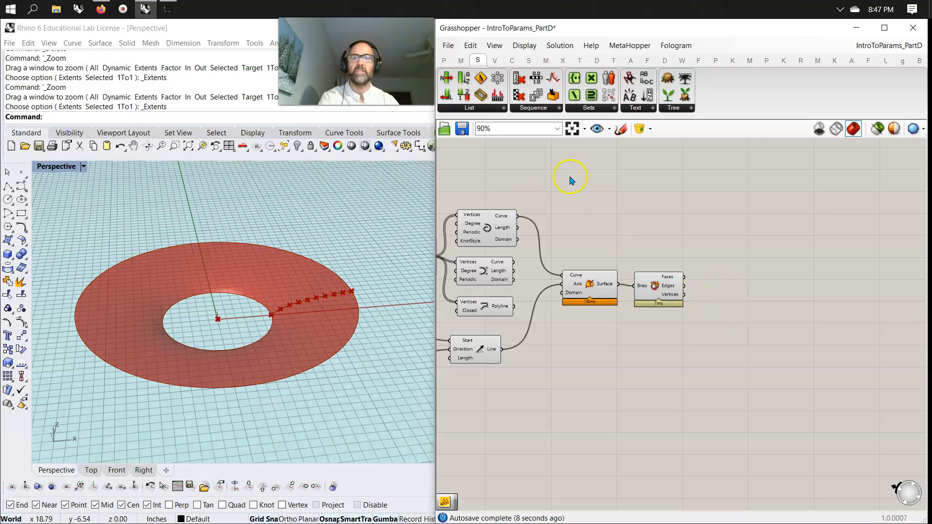
Add a List Item component and connect Deconstruct Brep's Edges output to its List input
{"action": "left_click_drag", "start_coordinate": [563, 228], "coordinate": [706, 273]}
{"action": "left_click_drag", "start_coordinate": [722, 284], "coordinate": [729, 317]}
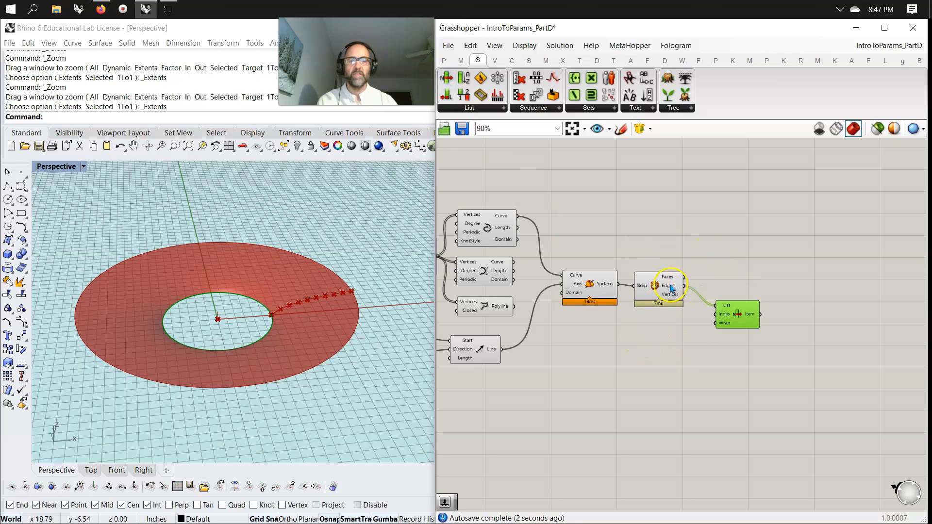
{"action": "mouse_move", "coordinate": [671, 289]}
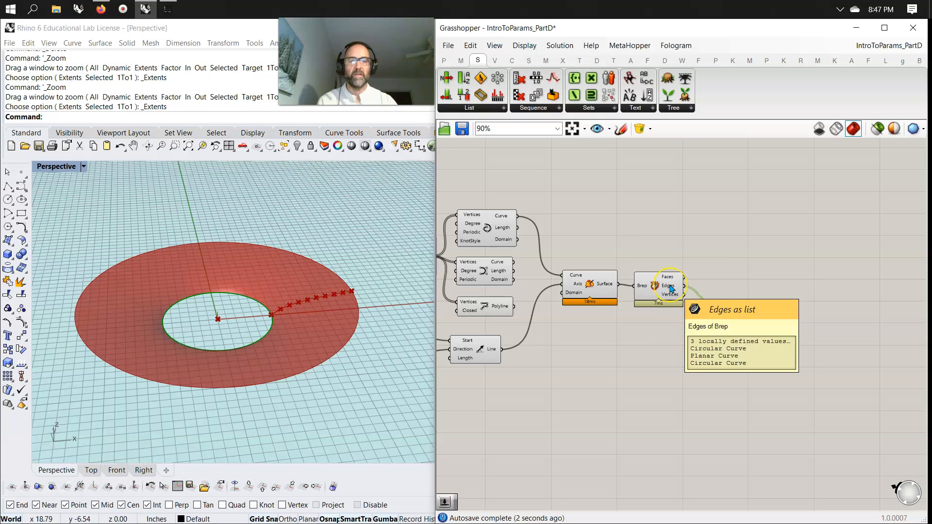
Create a number slider ranging from 1 to 3, wire it to List Item's Index input, and set it to 3
{"action": "double_click", "coordinate": [632, 338]}
{"action": "type", "text": "1"}
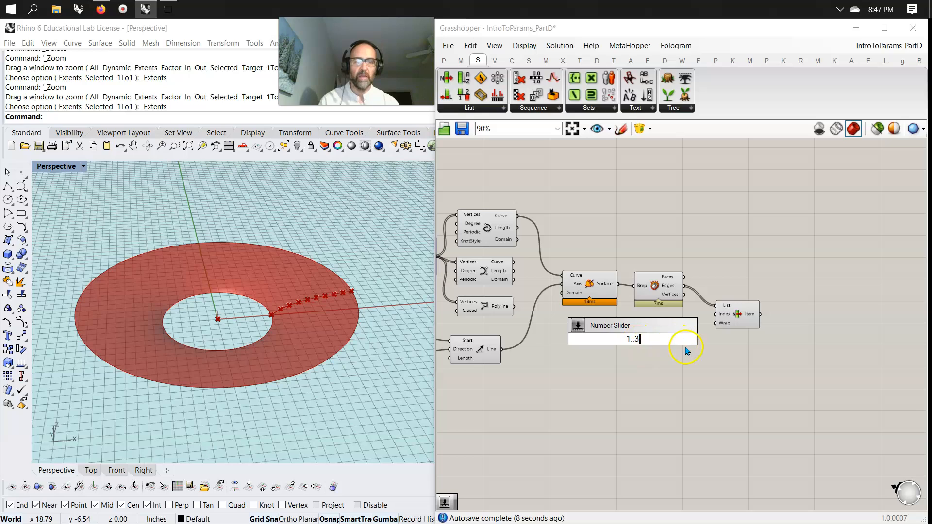
{"action": "type", "text": "..3"}
{"action": "key", "text": "Return"}
{"action": "left_click_drag", "start_coordinate": [679, 340], "coordinate": [715, 314]}
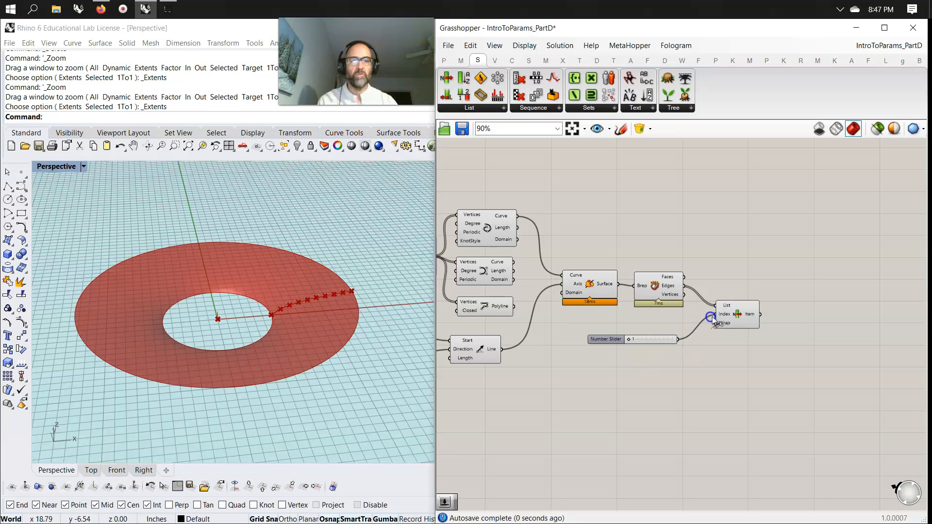
{"action": "left_click", "coordinate": [749, 315]}
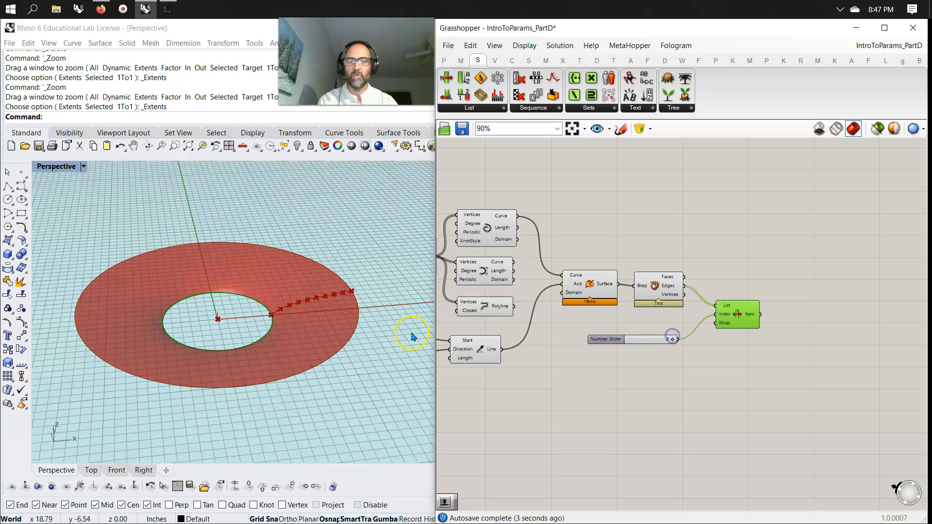
Preview only selected components to isolate the edge picked by List Item
{"action": "scroll", "coordinate": [280, 337], "scroll_direction": "up", "scroll_amount": 6}
{"action": "right_click_drag", "start_coordinate": [324, 369], "coordinate": [298, 357]}
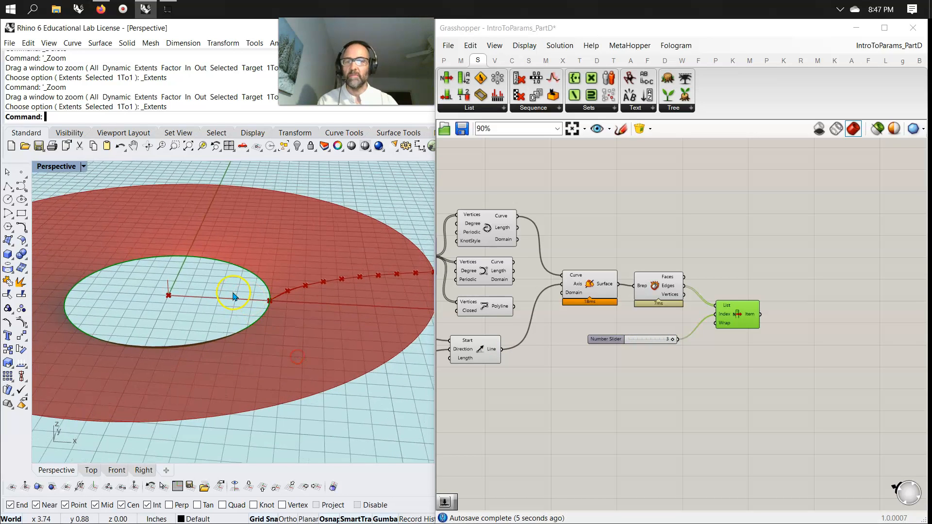
{"action": "left_click", "coordinate": [877, 128]}
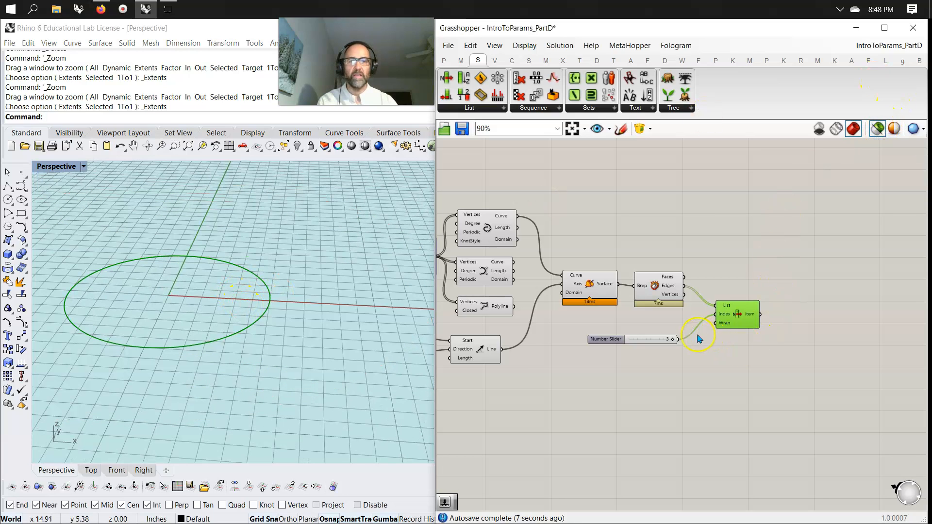
{"action": "mouse_move", "coordinate": [673, 341]}
{"action": "left_mouse_down"}
{"action": "mouse_move", "coordinate": [639, 339]}
{"action": "mouse_move", "coordinate": [686, 339]}
{"action": "left_mouse_up"}
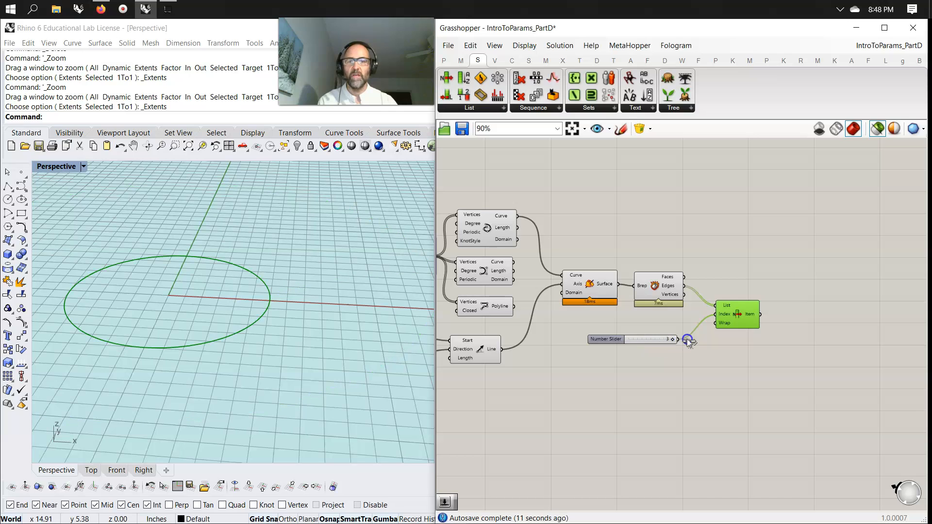
Add a Boundary Surfaces component beside List Item and connect the picked edge to its Edges input
{"action": "right_click_drag", "start_coordinate": [728, 353], "coordinate": [684, 355]}
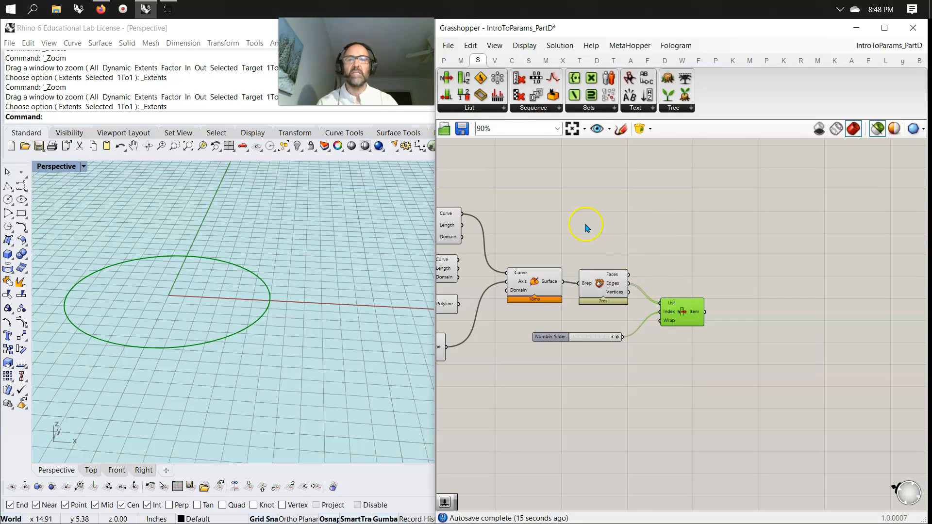
{"action": "left_click", "coordinate": [529, 61]}
{"action": "left_click_drag", "start_coordinate": [543, 84], "coordinate": [757, 305]}
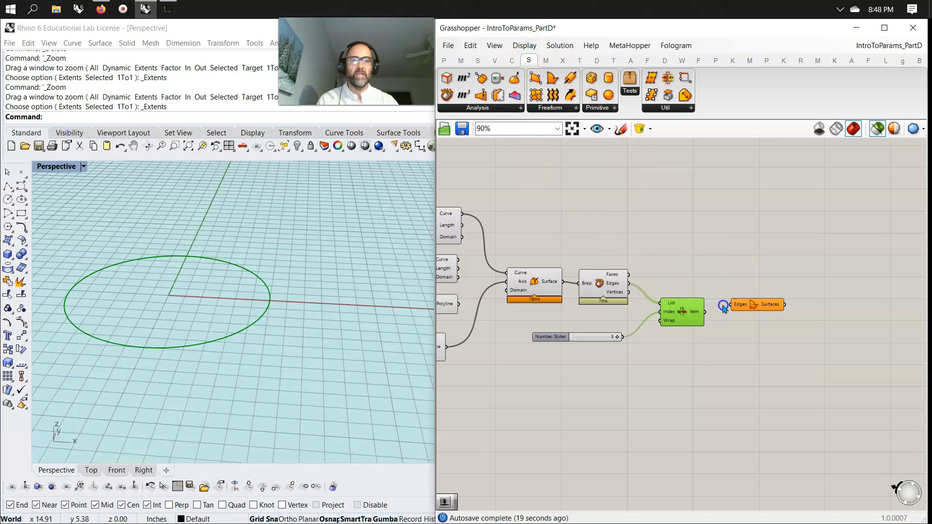
{"action": "left_click", "coordinate": [723, 306]}
{"action": "mouse_move", "coordinate": [724, 305]}
{"action": "left_mouse_down"}
{"action": "mouse_move", "coordinate": [742, 307]}
{"action": "mouse_move", "coordinate": [734, 318]}
{"action": "left_mouse_up"}
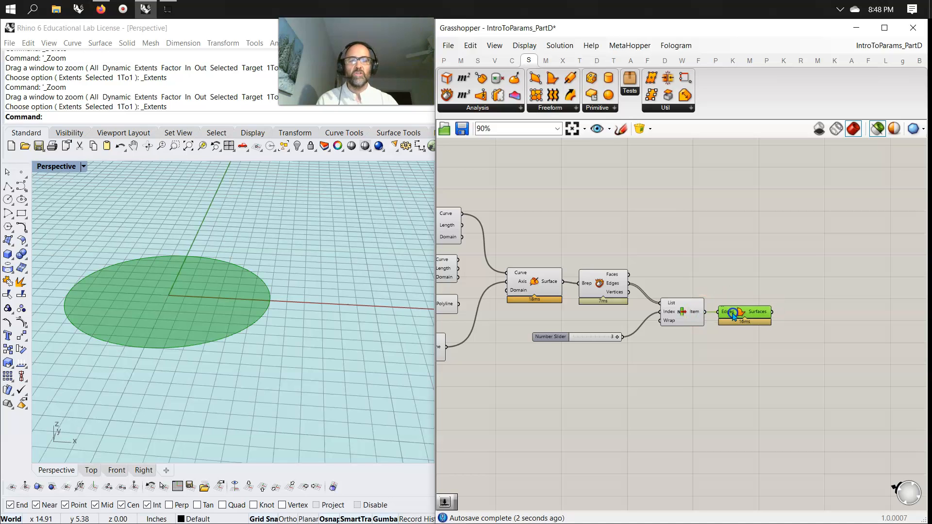
Add a Merge component and connect the Boundary Surfaces output to its D2 input
{"action": "left_click", "coordinate": [476, 61]}
{"action": "left_click", "coordinate": [673, 107]}
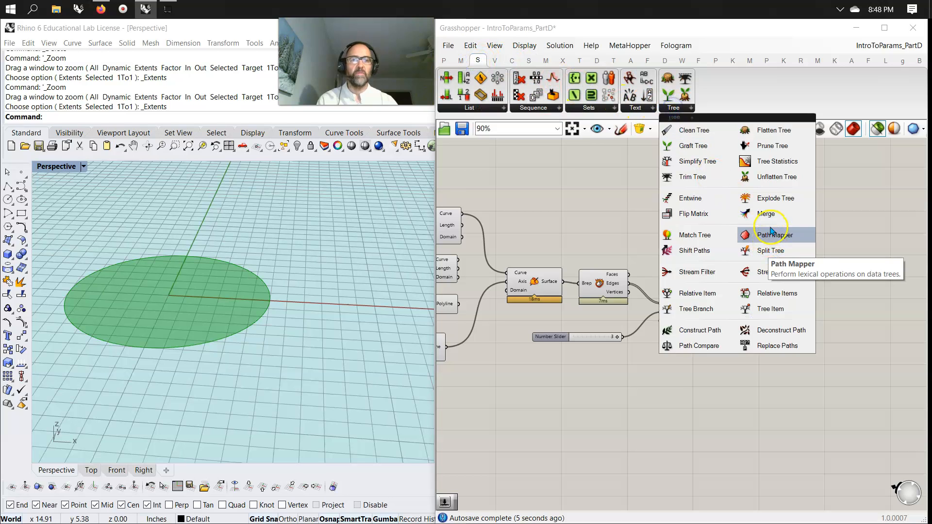
{"action": "left_click", "coordinate": [766, 214]}
{"action": "left_click", "coordinate": [825, 270]}
{"action": "left_click_drag", "start_coordinate": [772, 314], "coordinate": [810, 277]}
Connect Revolution's Surface output to Merge's D1 input and preview the merged surfaces
{"action": "right_click_drag", "start_coordinate": [655, 274], "coordinate": [771, 285]}
{"action": "left_click", "coordinate": [721, 301]}
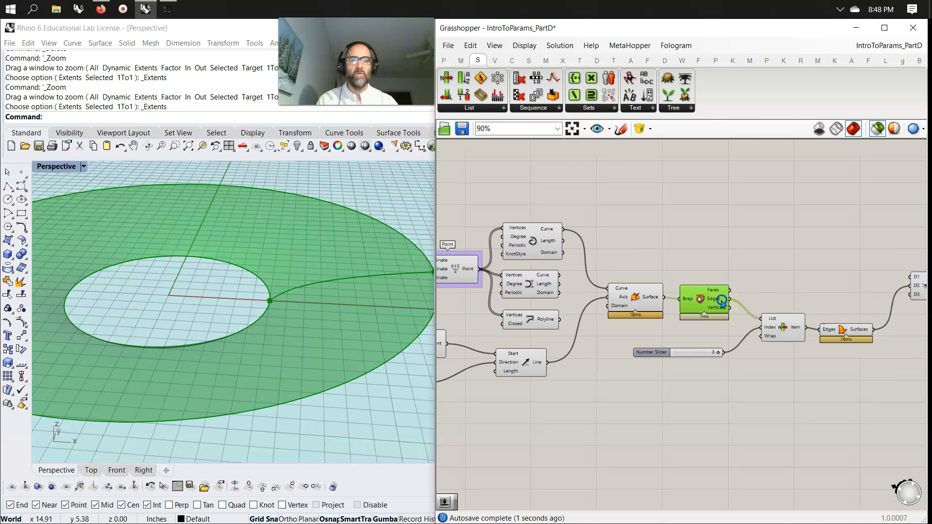
{"action": "left_click", "coordinate": [649, 303]}
{"action": "left_click_drag", "start_coordinate": [662, 297], "coordinate": [903, 272]}
{"action": "right_click_drag", "start_coordinate": [863, 272], "coordinate": [650, 270]}
{"action": "left_click", "coordinate": [744, 290]}
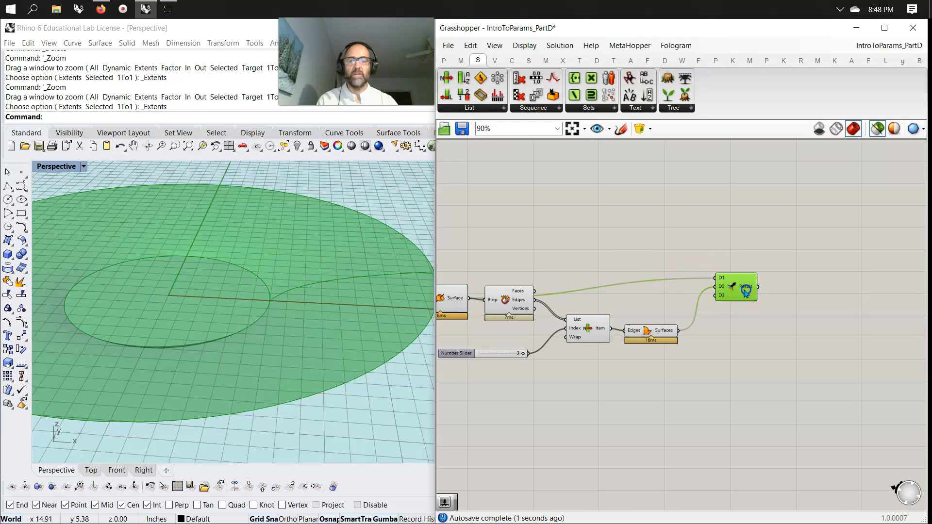
{"action": "right_click_drag", "start_coordinate": [260, 343], "coordinate": [246, 326]}
{"action": "left_click", "coordinate": [749, 303]}
{"action": "mouse_move", "coordinate": [752, 290]}
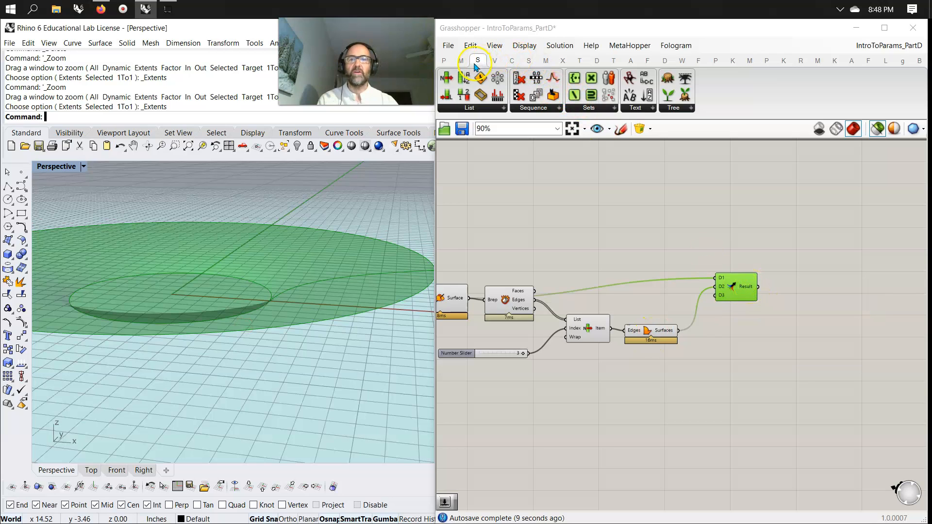
Add a Panel fed by Merge's Result output and position it directly beside the Merge component
{"action": "left_click", "coordinate": [442, 62]}
{"action": "left_click", "coordinate": [625, 95]}
{"action": "left_click", "coordinate": [810, 262]}
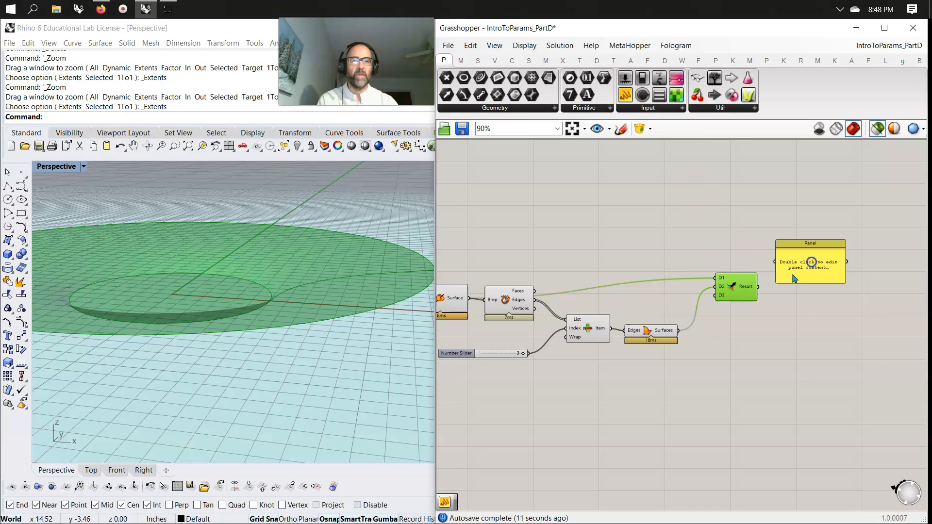
{"action": "left_click_drag", "start_coordinate": [752, 299], "coordinate": [775, 264]}
{"action": "left_click", "coordinate": [754, 288]}
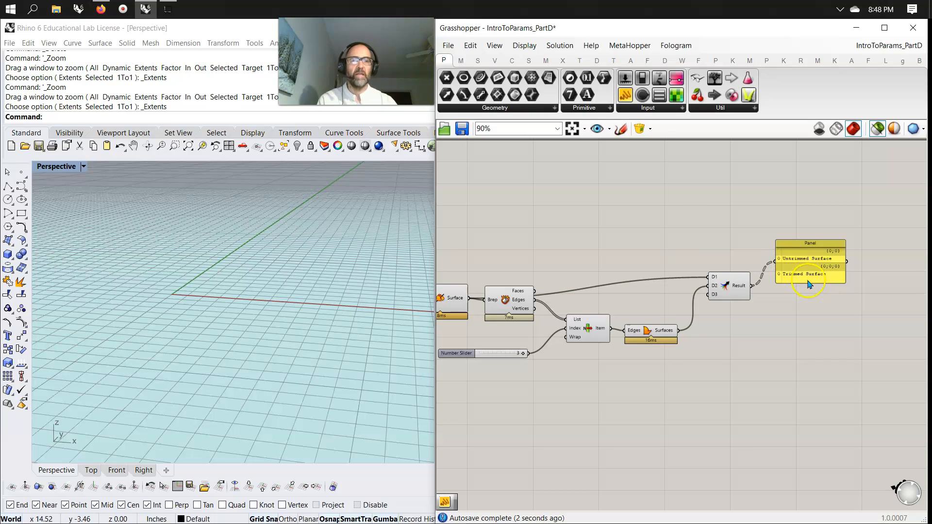
{"action": "left_click_drag", "start_coordinate": [813, 284], "coordinate": [820, 293]}
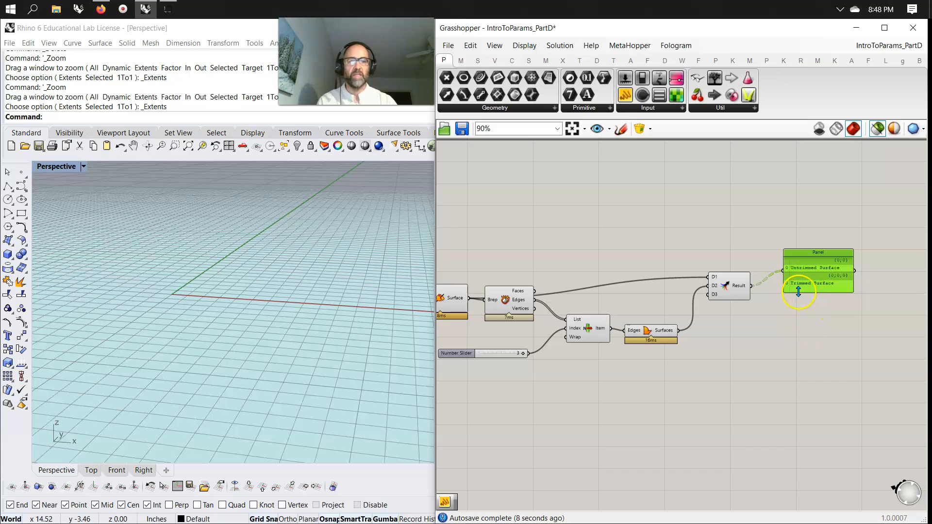
{"action": "left_click_drag", "start_coordinate": [808, 289], "coordinate": [794, 304]}
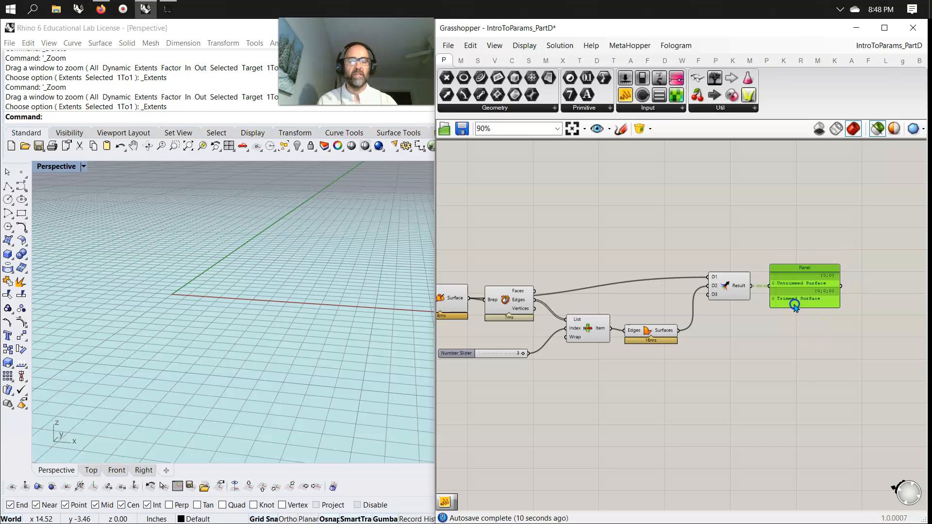
Add a Dispatch component on the canvas beside the Panel
{"action": "right_click_drag", "start_coordinate": [817, 352], "coordinate": [670, 322]}
{"action": "scroll", "coordinate": [669, 322], "scroll_direction": "up", "scroll_amount": 3}
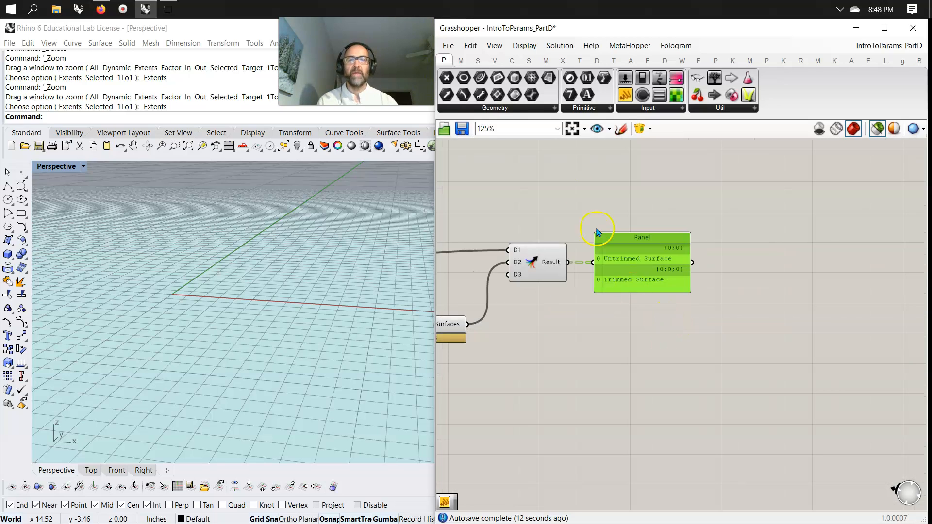
{"action": "left_click", "coordinate": [477, 61]}
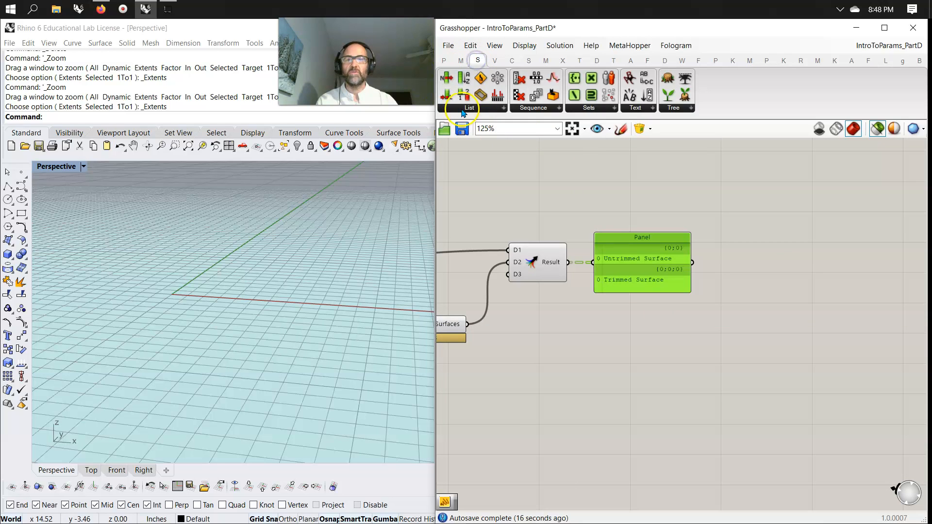
{"action": "left_click", "coordinate": [462, 110]}
{"action": "left_click_drag", "start_coordinate": [466, 254], "coordinate": [759, 272]}
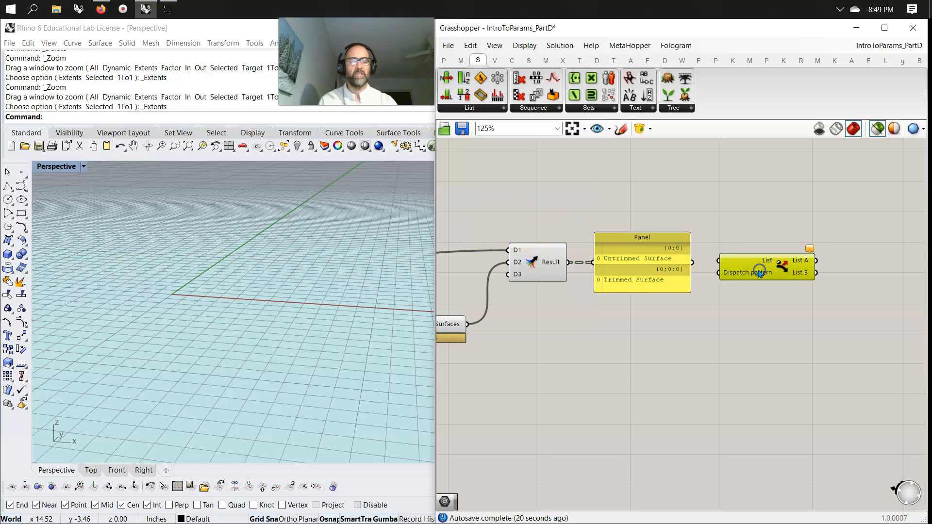
{"action": "mouse_move", "coordinate": [760, 273]}
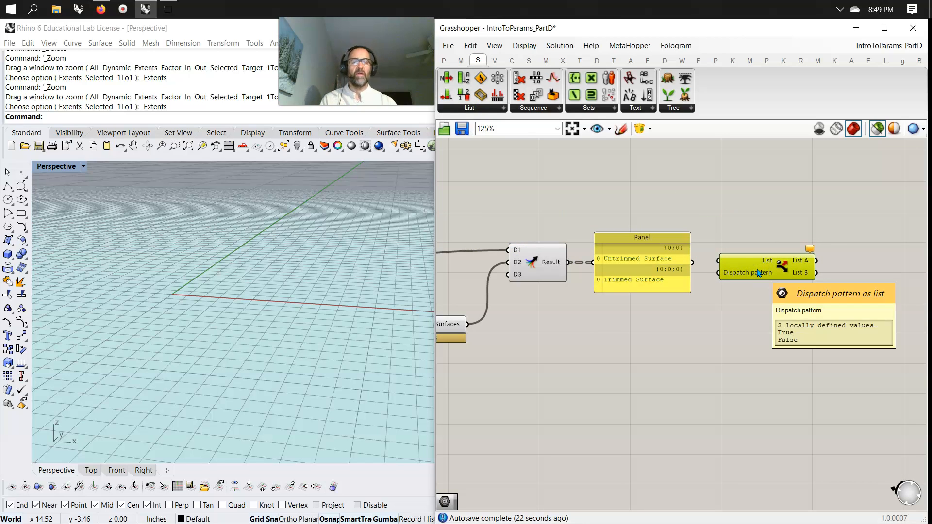
{"action": "left_click", "coordinate": [756, 274]}
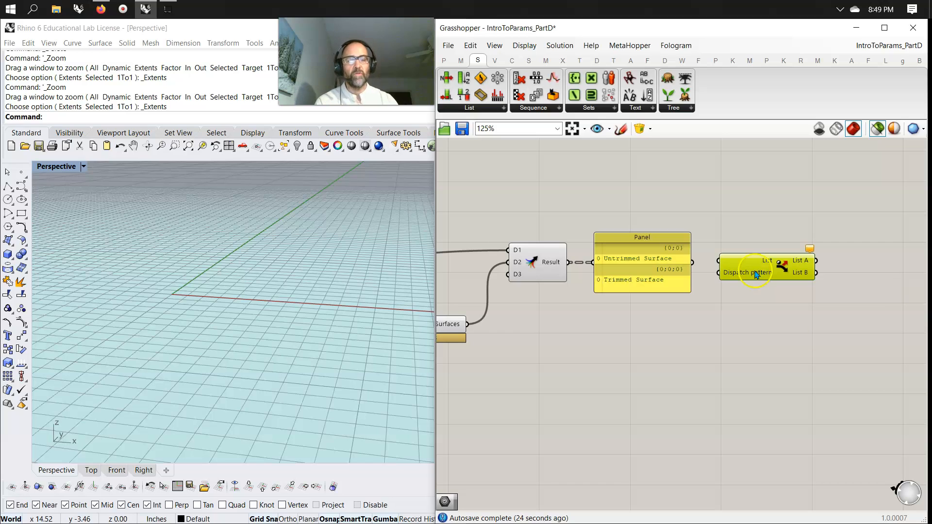
{"action": "mouse_move", "coordinate": [747, 275]}
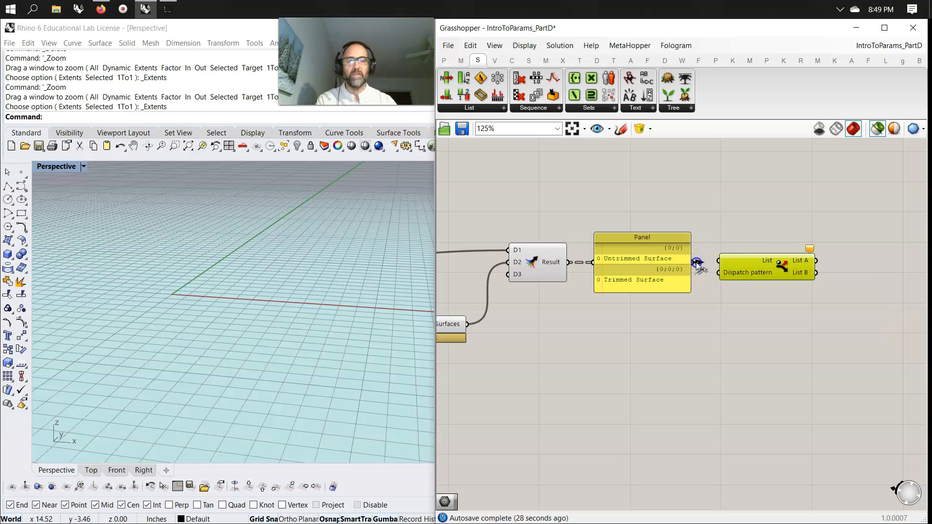
Connect the Panel's output to Dispatch's List input and set that input to Flatten
{"action": "left_click_drag", "start_coordinate": [715, 261], "coordinate": [755, 273]}
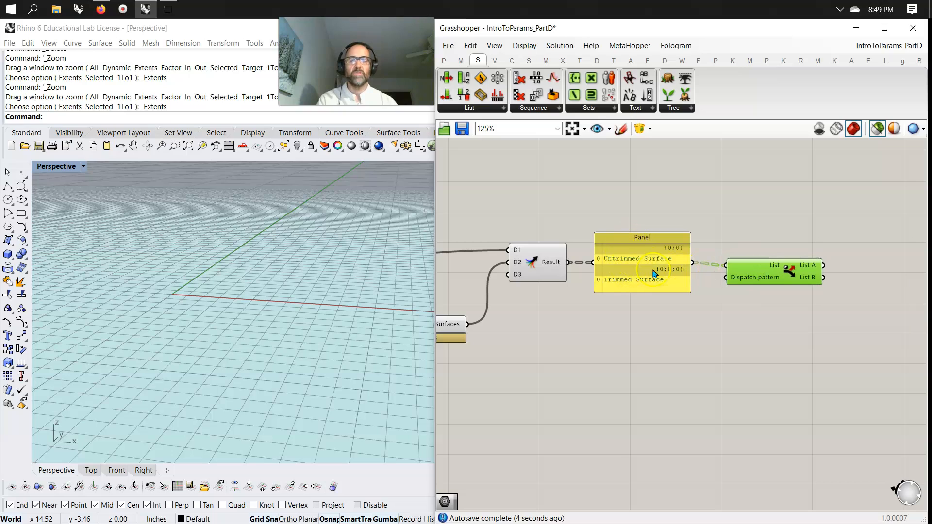
{"action": "right_click", "coordinate": [755, 270]}
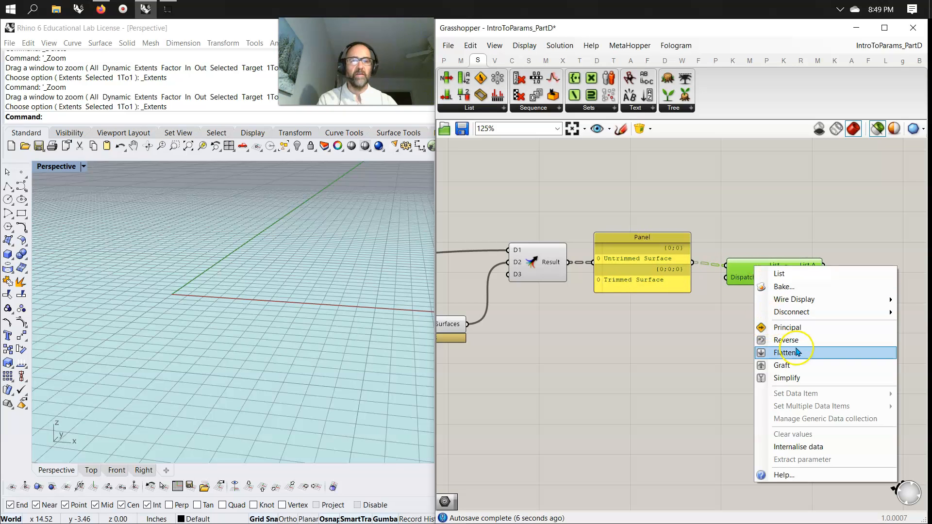
{"action": "left_click", "coordinate": [772, 352]}
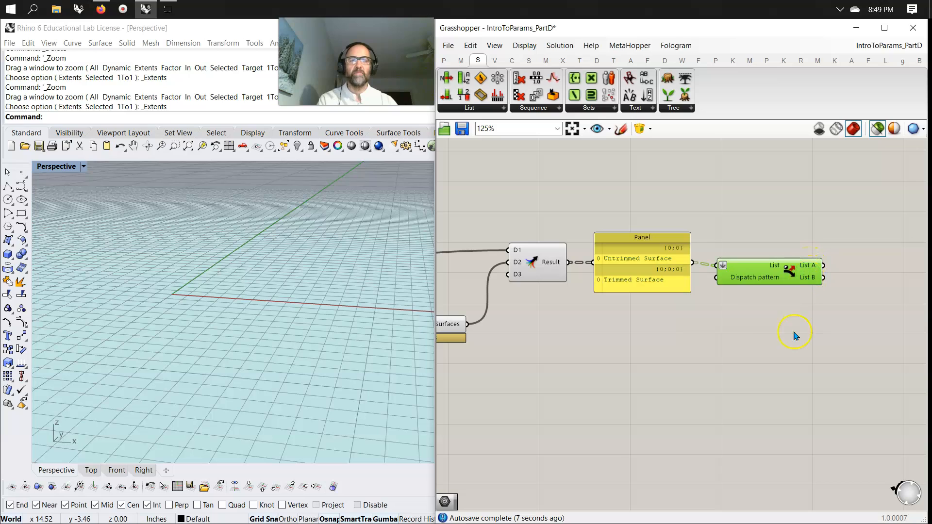
{"action": "left_click", "coordinate": [444, 60]}
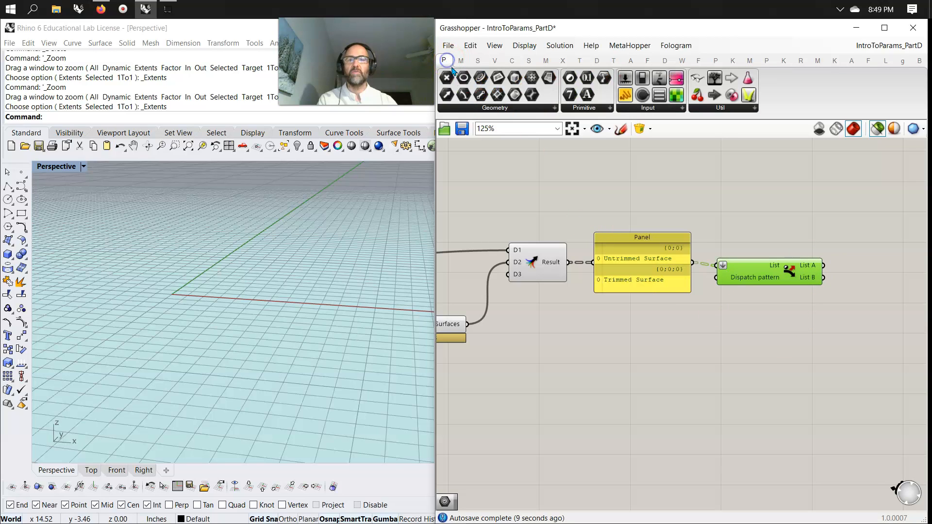
{"action": "left_click", "coordinate": [547, 78]}
{"action": "left_click", "coordinate": [860, 248]}
{"action": "left_click_drag", "start_coordinate": [824, 265], "coordinate": [863, 254]}
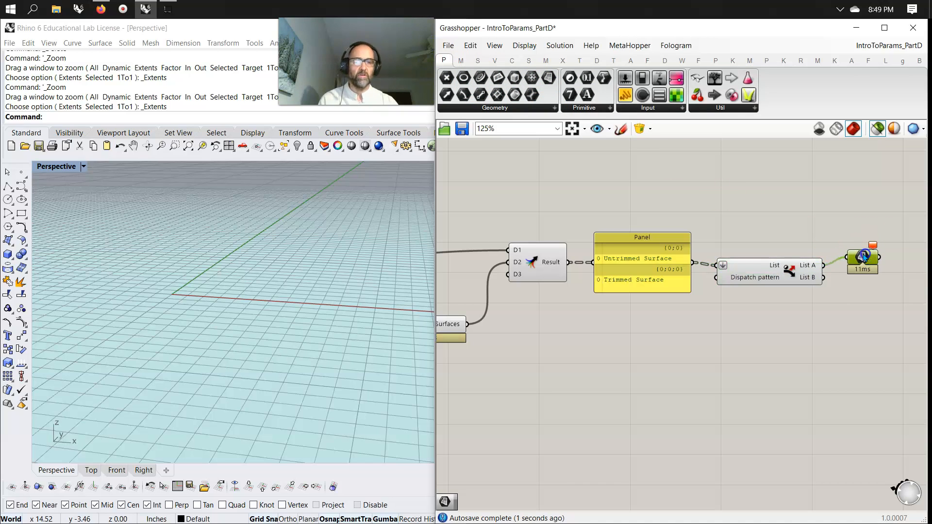
{"action": "key", "text": "Delete"}
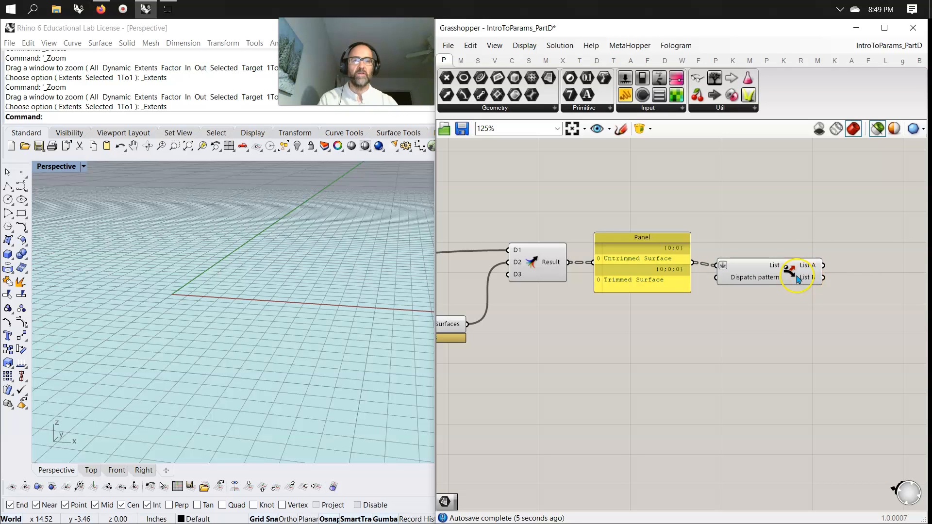
Add a Geometry parameter beside Dispatch and connect the List A output to it
{"action": "left_click", "coordinate": [495, 107]}
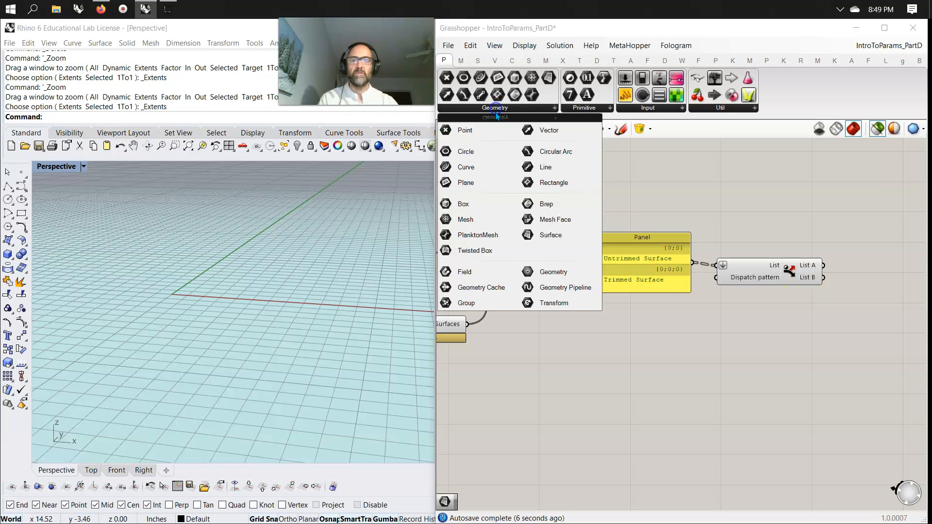
{"action": "left_click", "coordinate": [545, 272]}
{"action": "left_click", "coordinate": [860, 258]}
{"action": "left_click_drag", "start_coordinate": [823, 266], "coordinate": [858, 256]}
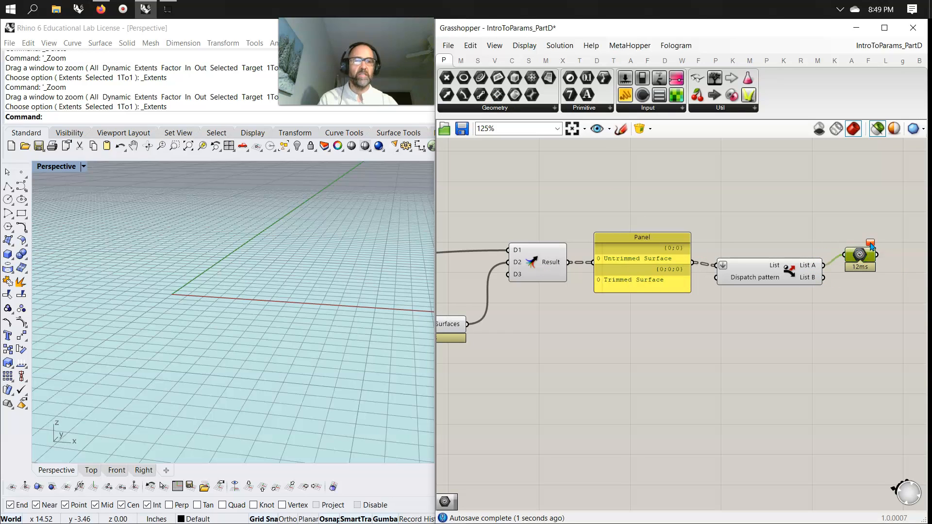
Move the Panel above the wire and connect Merge's Result output directly to Dispatch's List input
{"action": "mouse_move", "coordinate": [870, 245]}
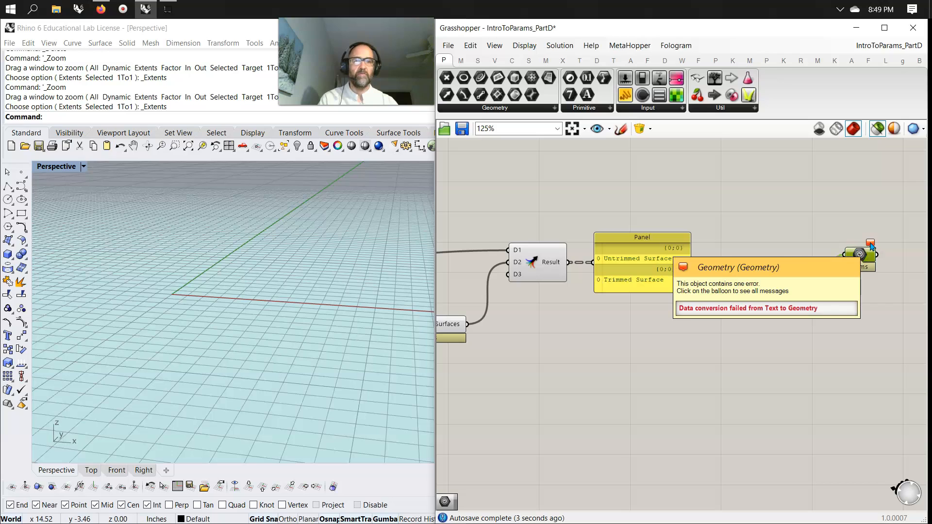
{"action": "left_click", "coordinate": [796, 316]}
{"action": "left_click_drag", "start_coordinate": [642, 271], "coordinate": [646, 226]}
{"action": "left_click_drag", "start_coordinate": [568, 262], "coordinate": [717, 264]}
{"action": "left_click_drag", "start_coordinate": [649, 226], "coordinate": [648, 223]}
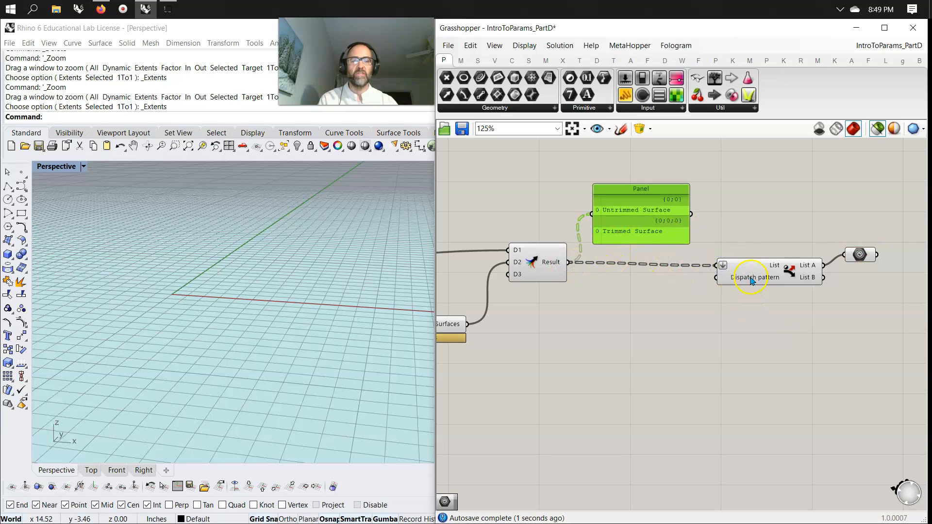
Straighten the wire into Dispatch and replace the Geometry parameter with a Surface parameter fed by List A
{"action": "left_click_drag", "start_coordinate": [786, 279], "coordinate": [782, 276]}
{"action": "left_click_drag", "start_coordinate": [860, 254], "coordinate": [859, 250]}
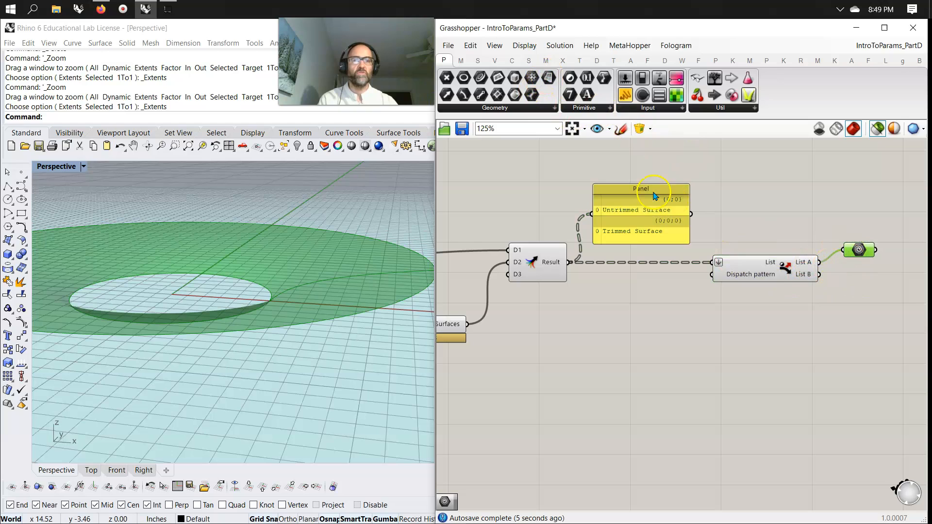
{"action": "left_click_drag", "start_coordinate": [548, 78], "coordinate": [849, 257]}
{"action": "key", "text": "Delete"}
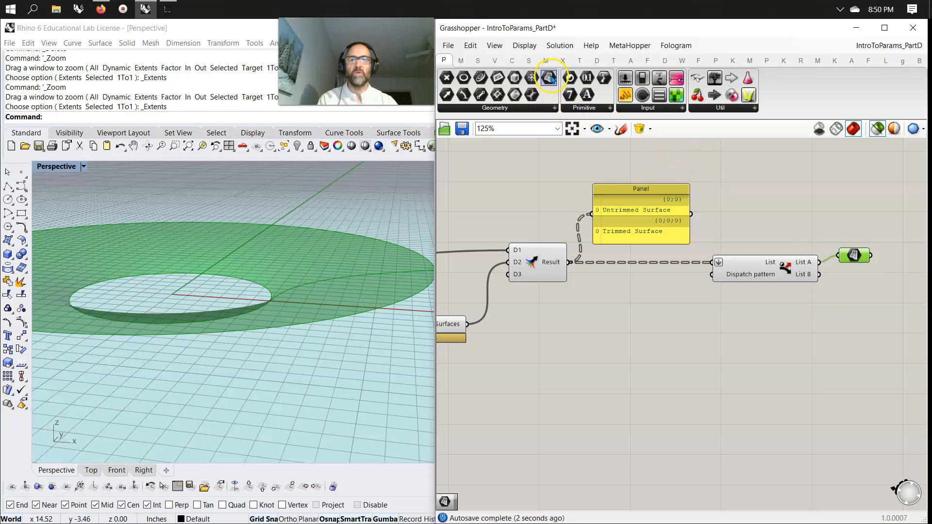
Add a second Surface parameter fed by Dispatch's List B output, arrange both parameters, and preview each surface separately
{"action": "left_click", "coordinate": [849, 286]}
{"action": "left_click_drag", "start_coordinate": [848, 287], "coordinate": [855, 288]}
{"action": "left_click_drag", "start_coordinate": [832, 288], "coordinate": [846, 290]}
{"action": "left_click_drag", "start_coordinate": [862, 252], "coordinate": [860, 255]}
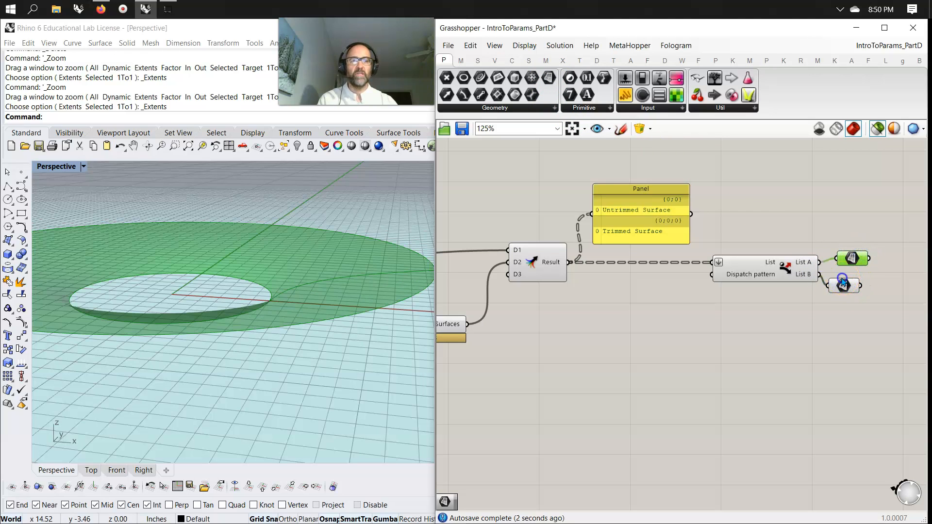
{"action": "left_click", "coordinate": [845, 290]}
{"action": "left_click_drag", "start_coordinate": [846, 293], "coordinate": [853, 296]}
{"action": "left_click", "coordinate": [850, 259]}
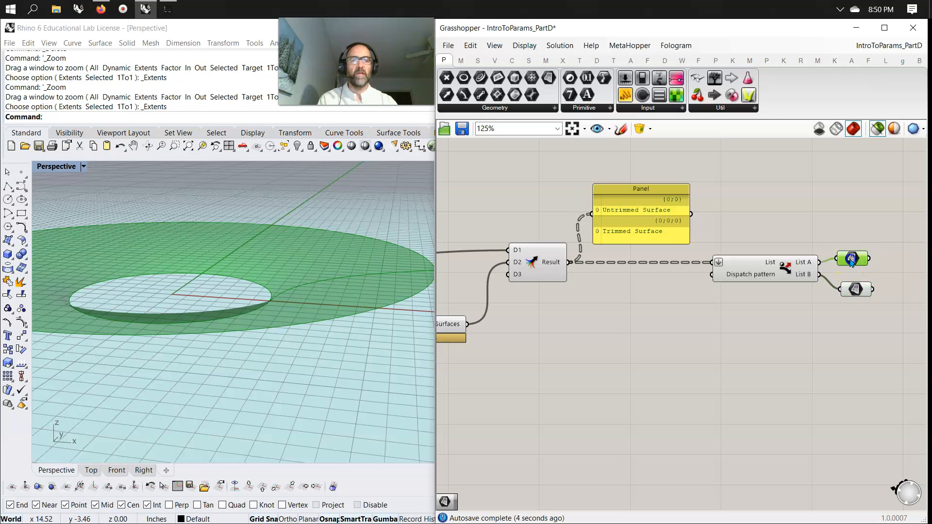
{"action": "right_click_drag", "start_coordinate": [862, 277], "coordinate": [667, 273]}
{"action": "left_click", "coordinate": [352, 299]}
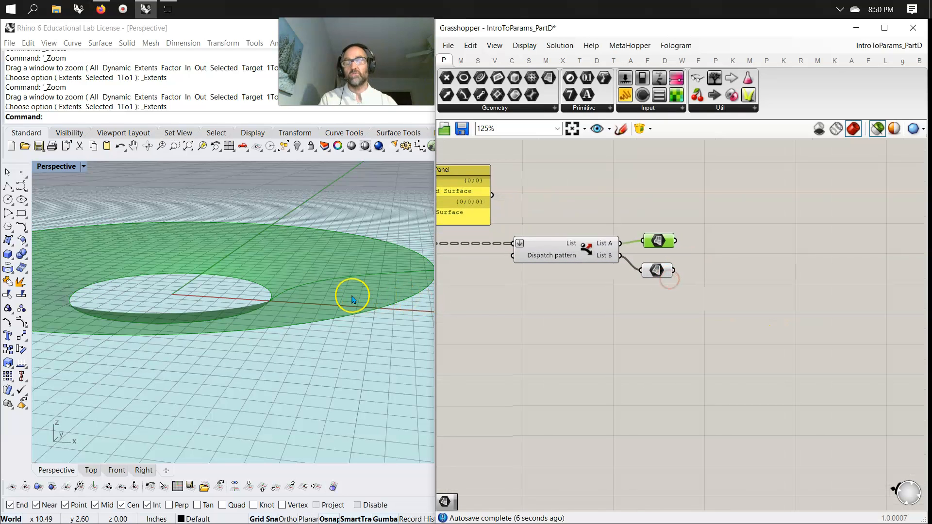
{"action": "left_click", "coordinate": [657, 271]}
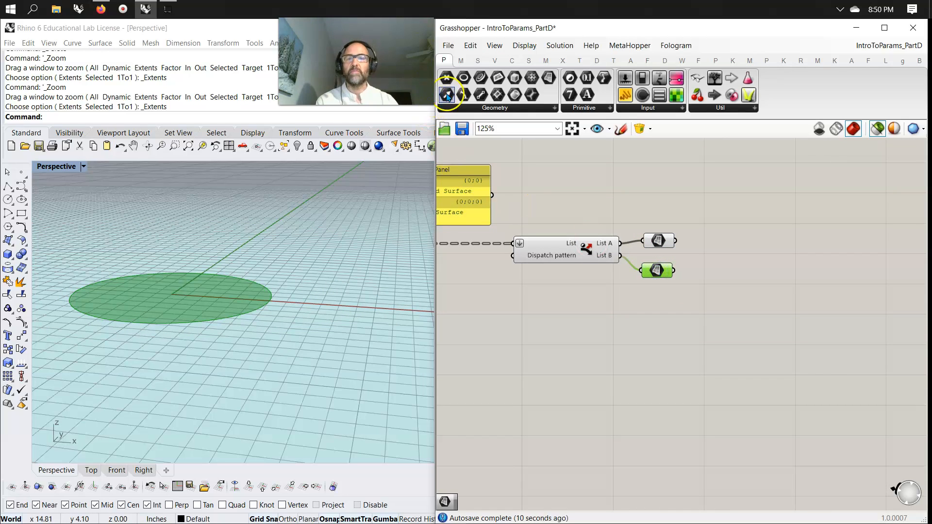
Add an Extrude component and connect the List B Surface parameter to its Base input
{"action": "left_click", "coordinate": [528, 60]}
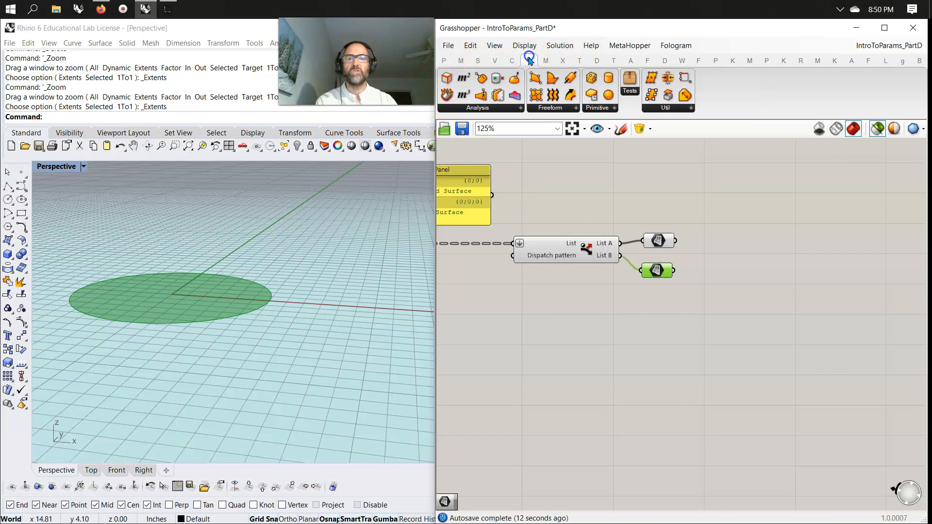
{"action": "left_click", "coordinate": [554, 113]}
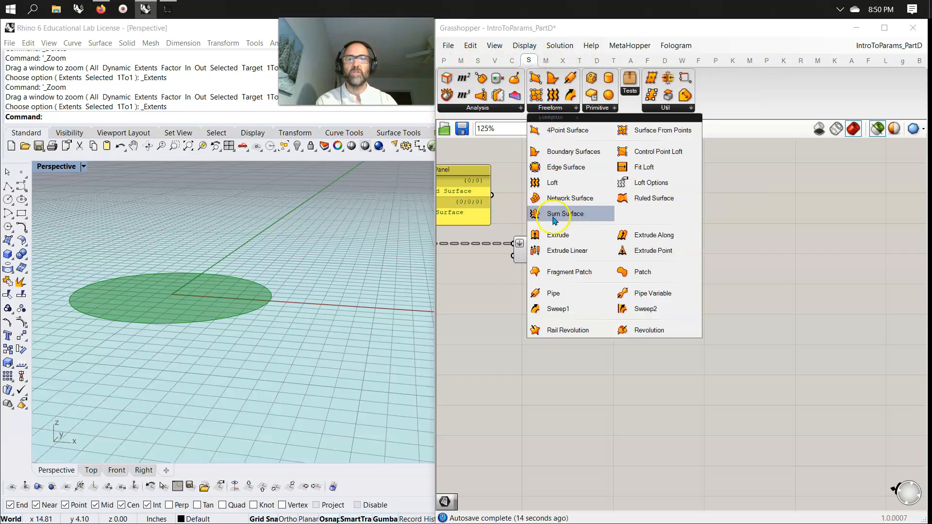
{"action": "left_click", "coordinate": [558, 237]}
{"action": "left_click", "coordinate": [729, 272]}
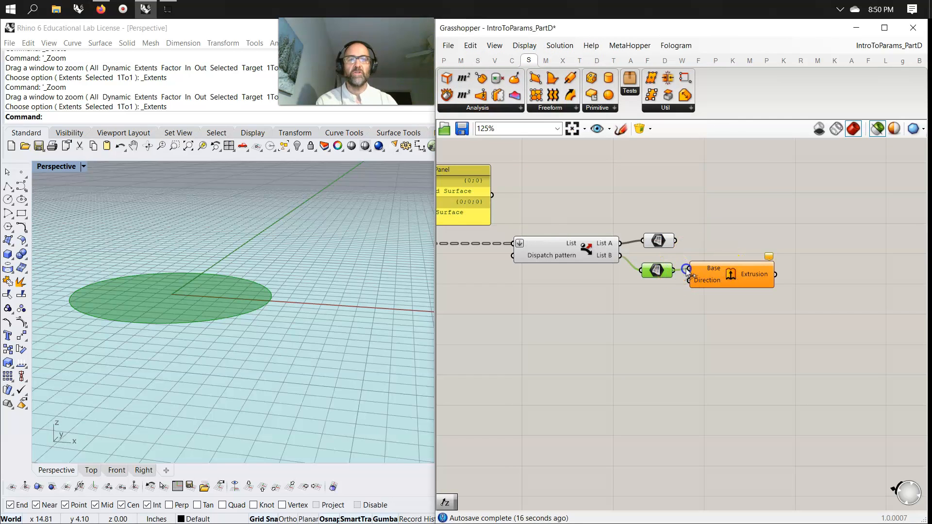
{"action": "left_click_drag", "start_coordinate": [690, 275], "coordinate": [688, 269]}
Add a Unit Z component and connect its Unit vector output to Extrude's Direction input
{"action": "double_click", "coordinate": [651, 302]}
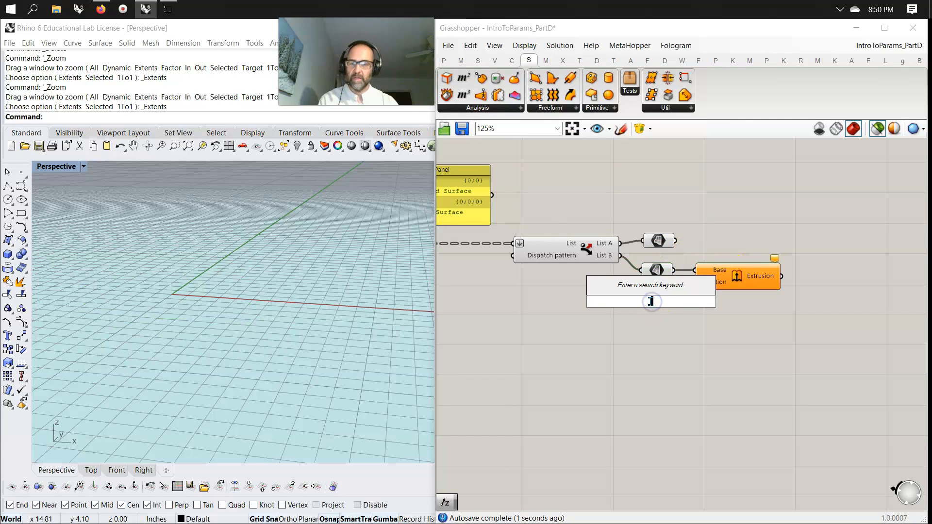
{"action": "type", "text": "z"}
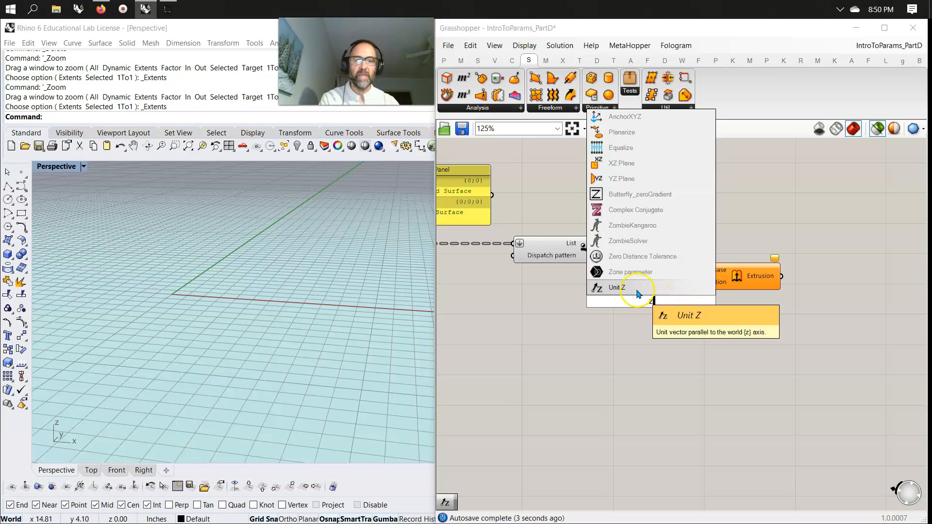
{"action": "left_click", "coordinate": [622, 287]}
{"action": "left_click_drag", "start_coordinate": [691, 301], "coordinate": [739, 279]}
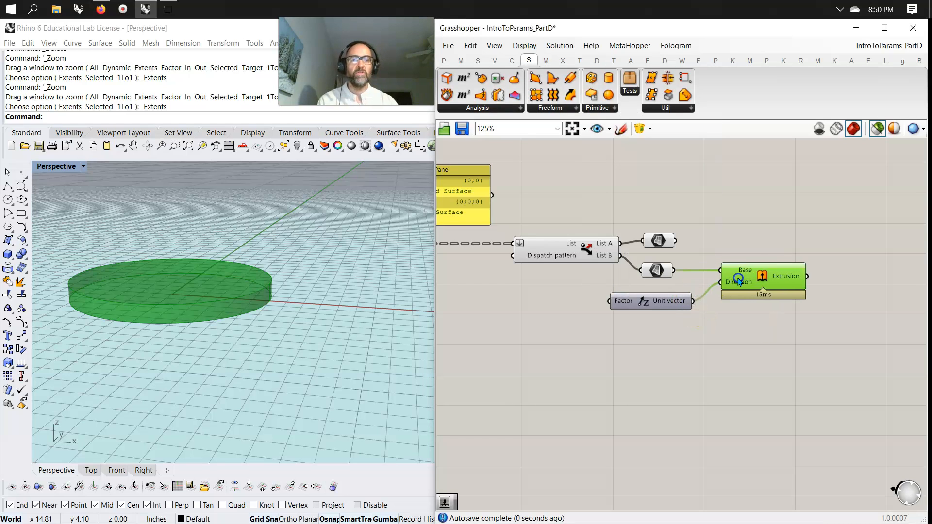
Set an expression of x*2 on the Extrude component's Direction input
{"action": "scroll", "coordinate": [744, 290], "scroll_direction": "up", "scroll_amount": 5}
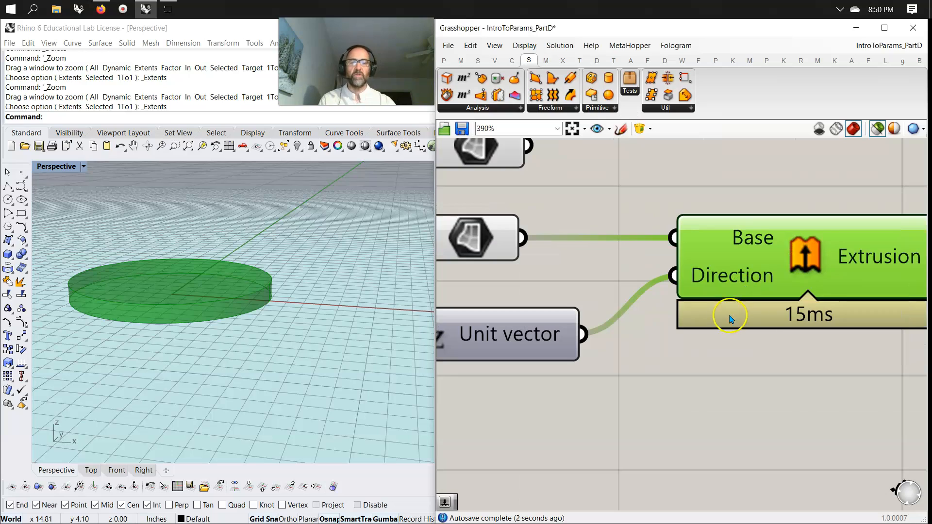
{"action": "right_click", "coordinate": [725, 280]}
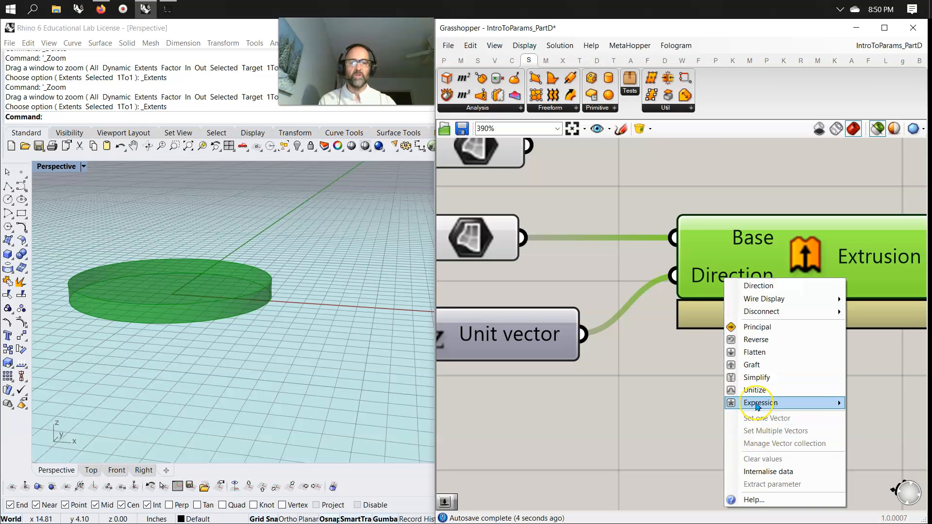
{"action": "mouse_move", "coordinate": [756, 405]}
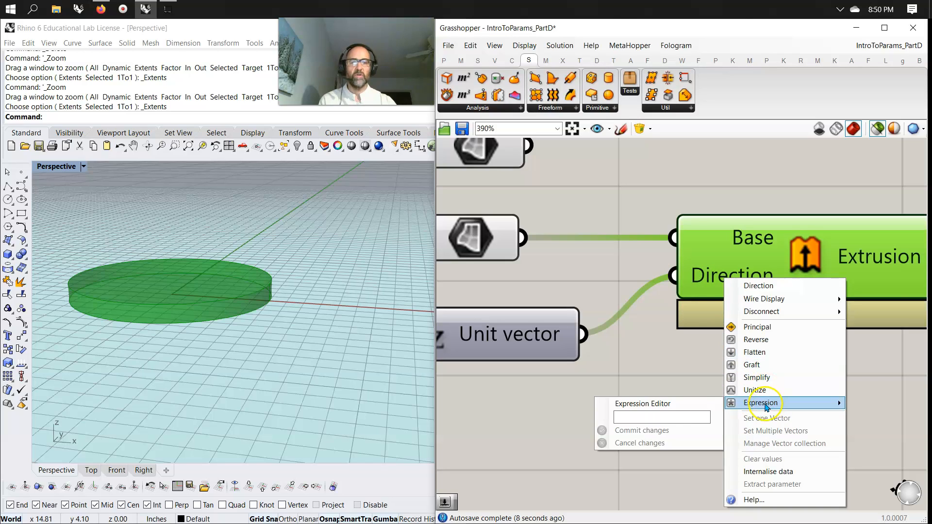
{"action": "left_click", "coordinate": [654, 418]}
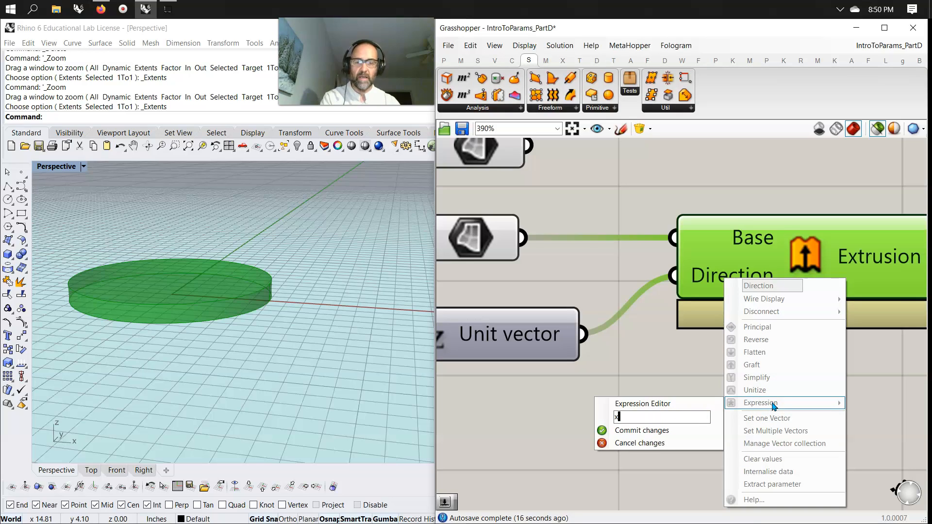
{"action": "left_click", "coordinate": [601, 431]}
{"action": "right_click_drag", "start_coordinate": [269, 363], "coordinate": [303, 377]}
Change the Direction input's expression to -x*2 so the cap extrudes downward
{"action": "right_click", "coordinate": [724, 276]}
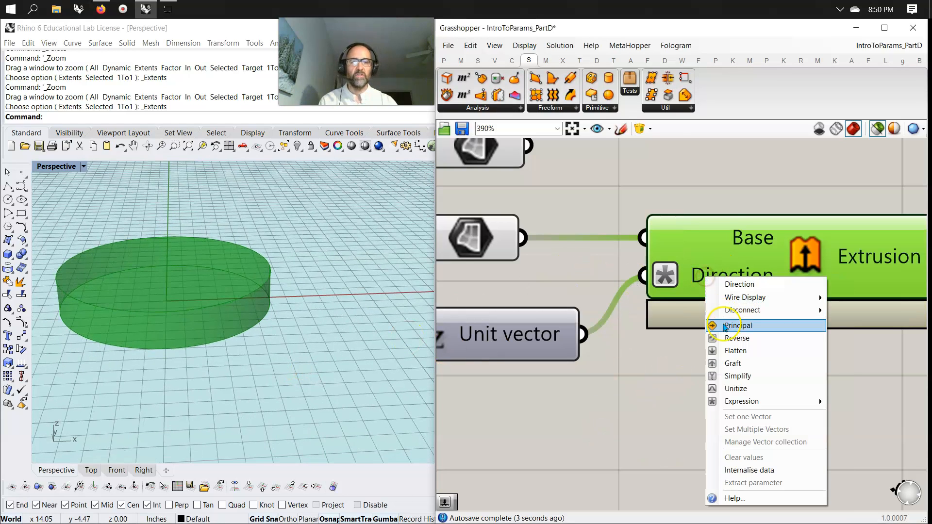
{"action": "mouse_move", "coordinate": [711, 405]}
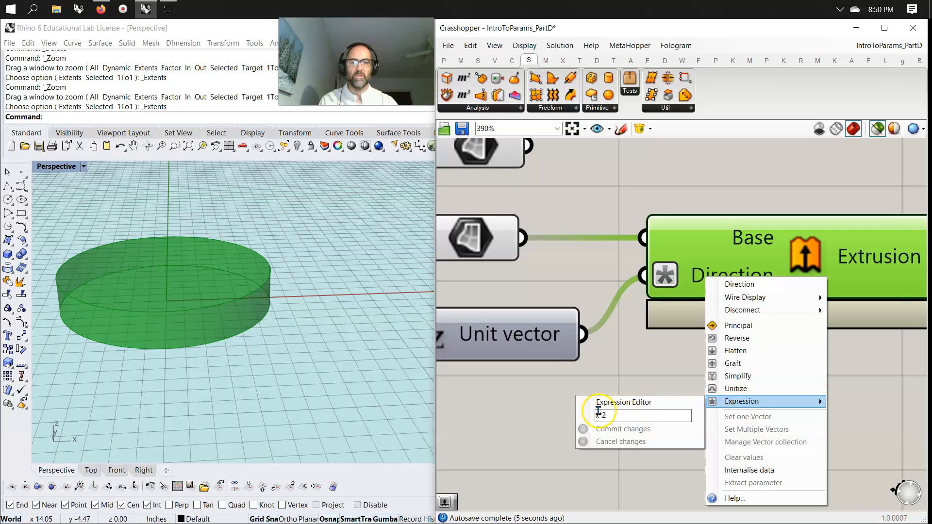
{"action": "left_click", "coordinate": [596, 414]}
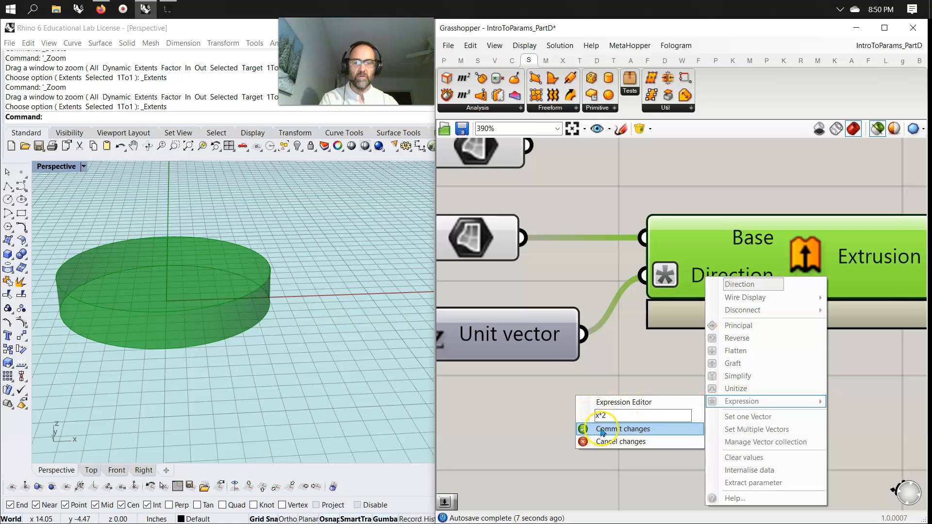
{"action": "left_click", "coordinate": [583, 428]}
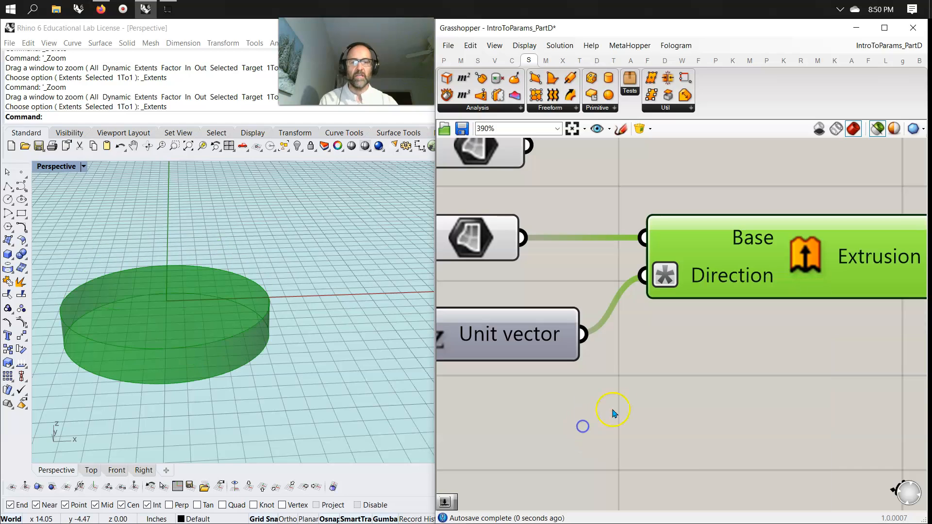
Duplicate the Merge component after Extrude and connect the List A Surface to D1 and the Extrusion output to D2
{"action": "scroll", "coordinate": [704, 347], "scroll_direction": "down", "scroll_amount": 5}
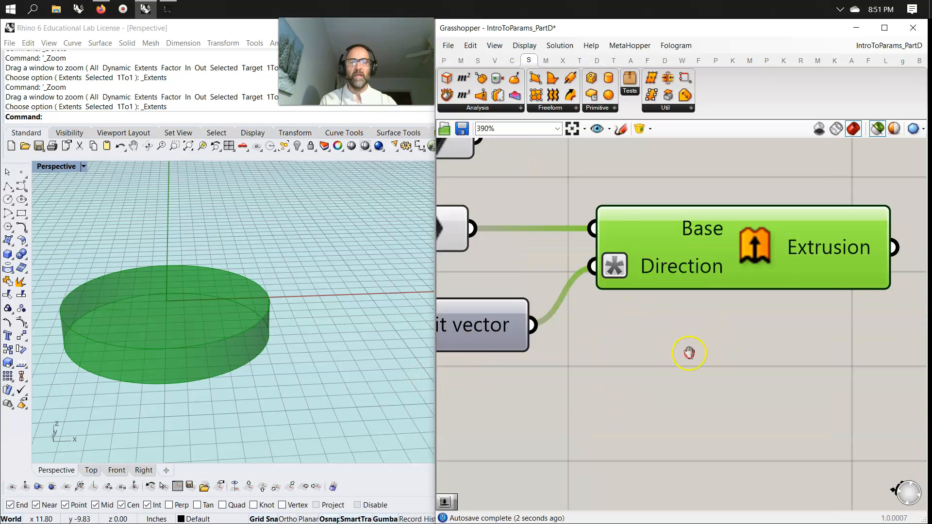
{"action": "left_click_drag", "start_coordinate": [574, 273], "coordinate": [723, 262]}
{"action": "right_click_drag", "start_coordinate": [516, 323], "coordinate": [723, 325]}
{"action": "scroll", "coordinate": [558, 308], "scroll_direction": "down", "scroll_amount": 3}
{"action": "left_click", "coordinate": [538, 299]}
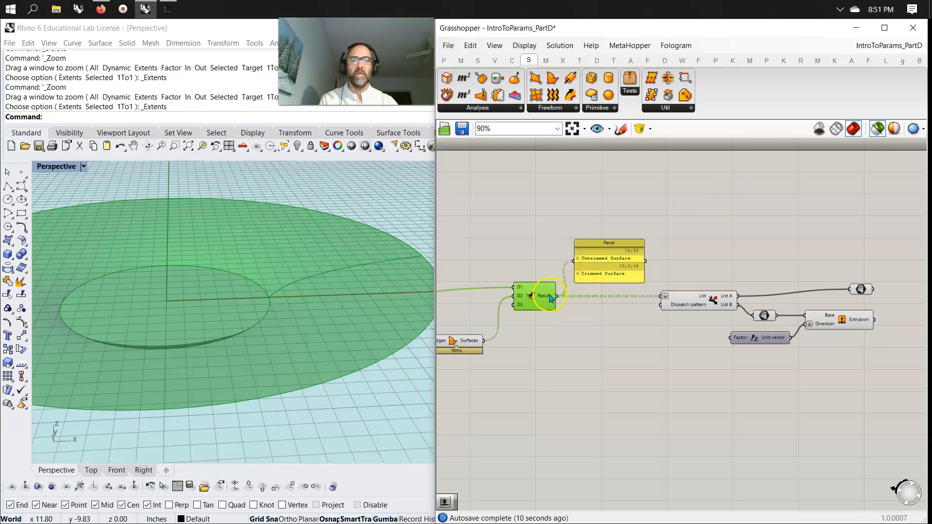
{"action": "left_click_drag", "start_coordinate": [542, 304], "coordinate": [869, 304]}
{"action": "right_click_drag", "start_coordinate": [266, 328], "coordinate": [304, 309]}
{"action": "left_click", "coordinate": [473, 320]}
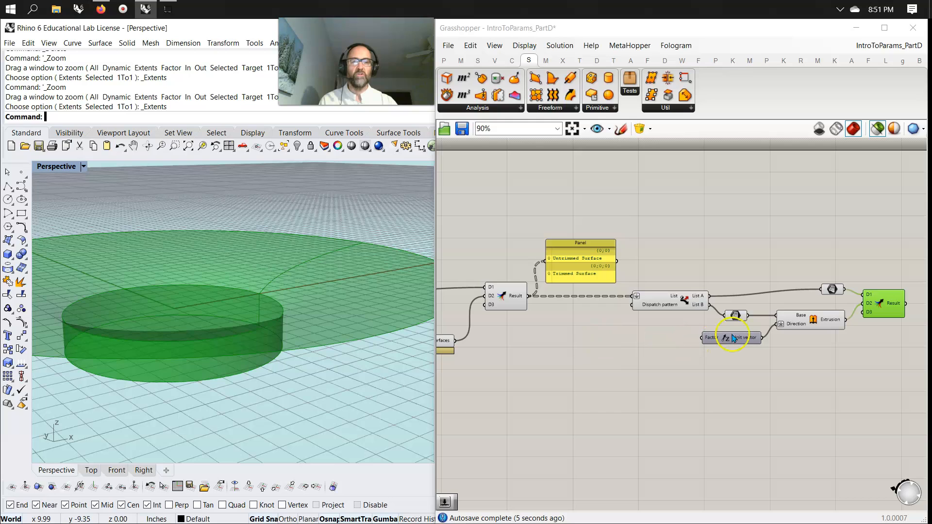
Change the expression on Extrude's Direction input to -x
{"action": "right_click", "coordinate": [792, 324]}
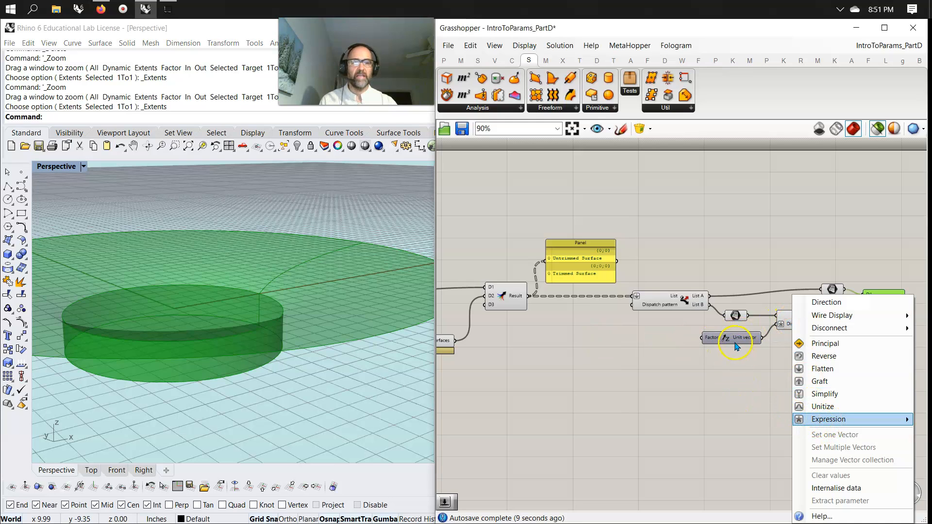
{"action": "right_click_drag", "start_coordinate": [754, 417], "coordinate": [579, 356]}
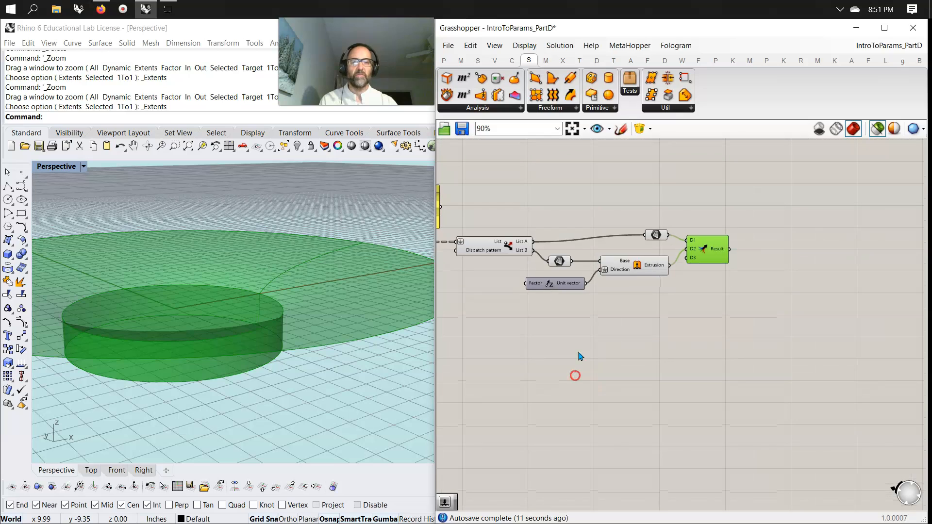
{"action": "right_click", "coordinate": [622, 273]}
{"action": "mouse_move", "coordinate": [669, 395]}
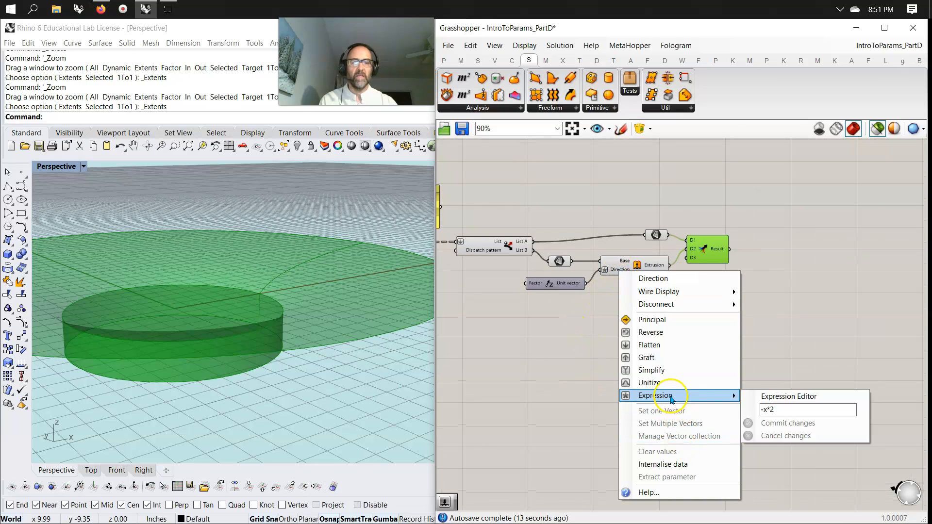
{"action": "left_click", "coordinate": [786, 414]}
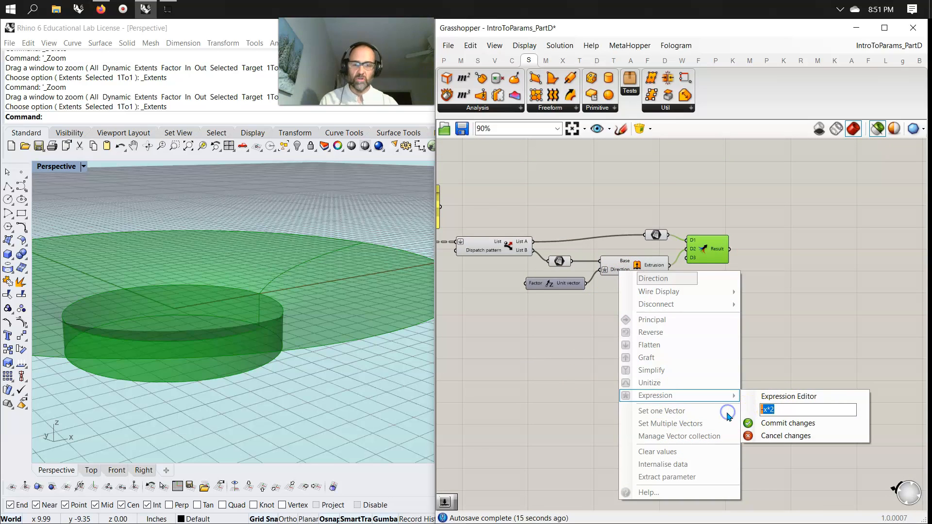
{"action": "left_click", "coordinate": [758, 423]}
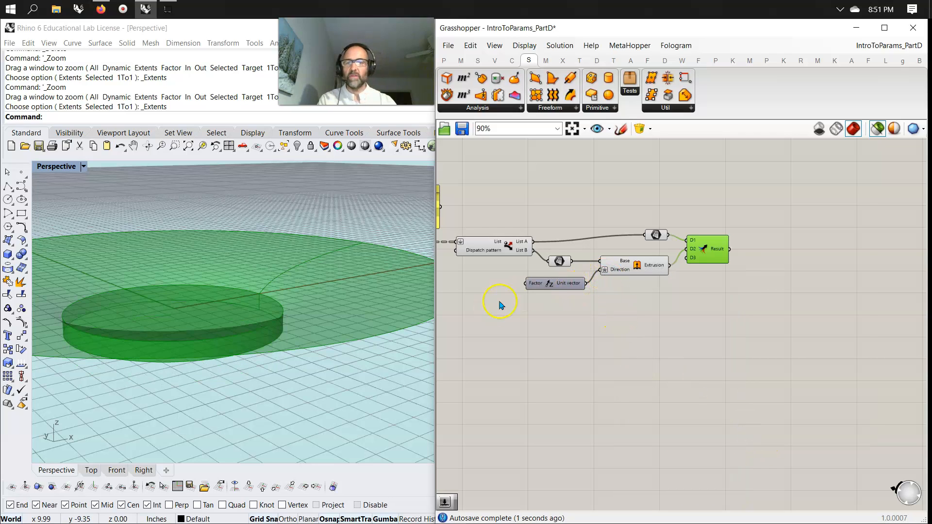
Add a number slider ranging from 0 to 2 with two decimals and connect it to Unit Z's Factor input
{"action": "right_click_drag", "start_coordinate": [482, 332], "coordinate": [663, 349]}
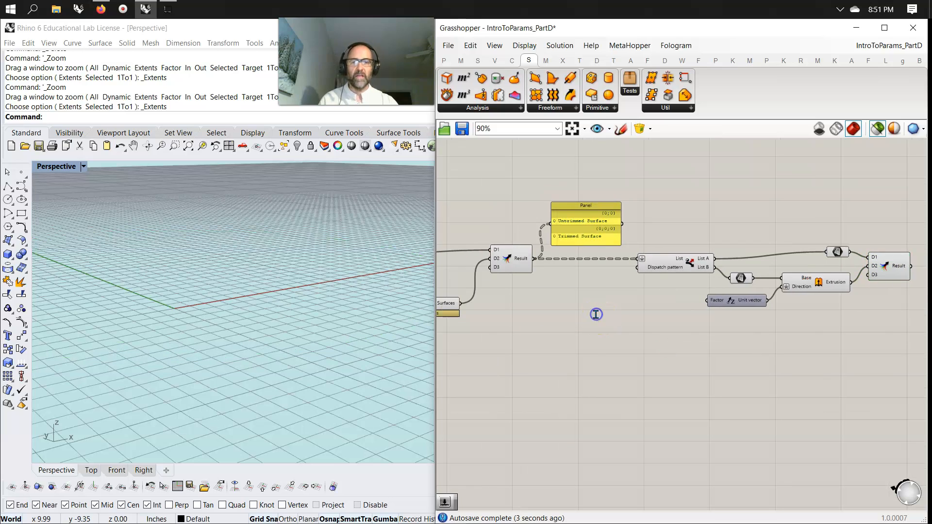
{"action": "double_click", "coordinate": [596, 315]}
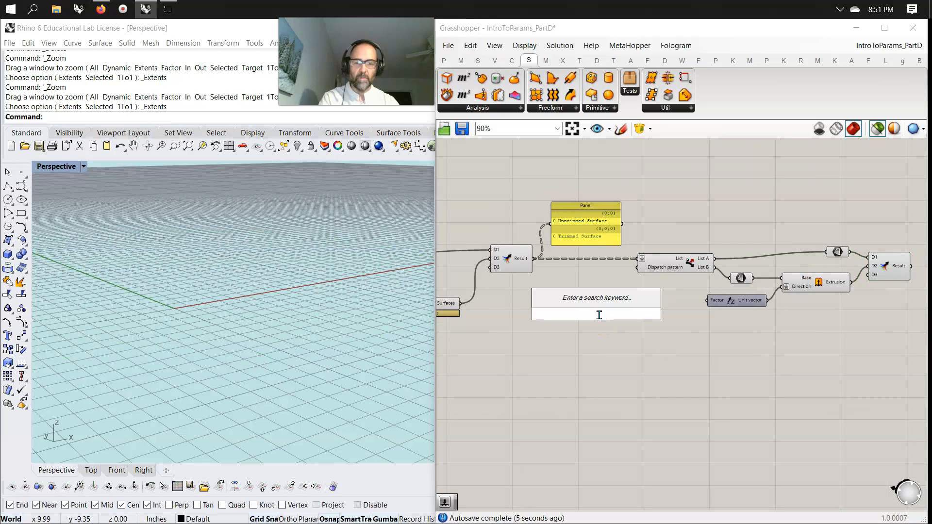
{"action": "type", "text": "0..2"}
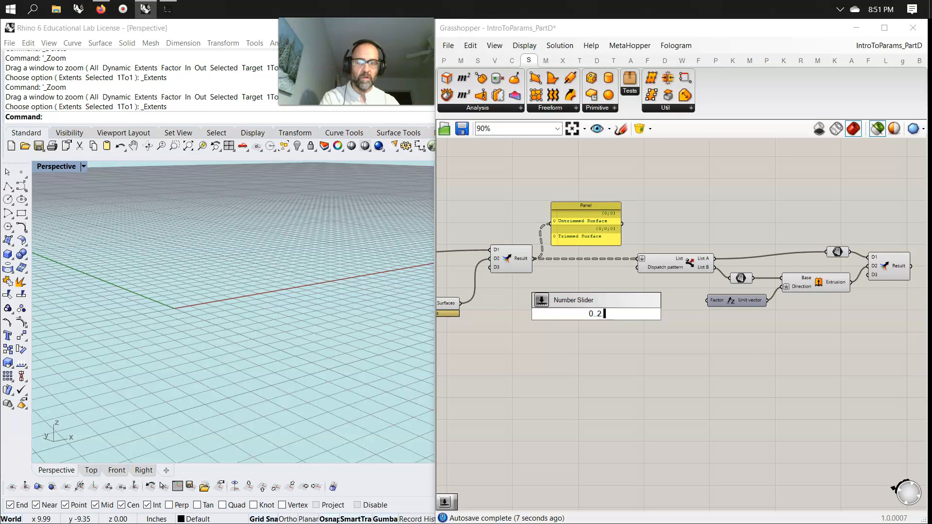
{"action": "key", "text": "Return"}
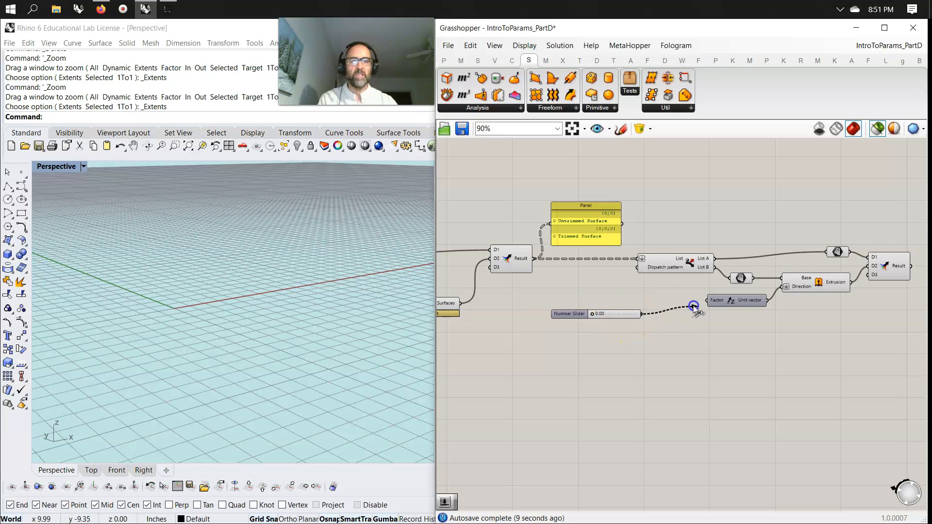
Set the number slider to 0.44 while previewing the final Merge, and shift the Unit Z component away from Extrude
{"action": "left_click_drag", "start_coordinate": [865, 266], "coordinate": [867, 266]}
{"action": "left_click", "coordinate": [881, 267]}
{"action": "right_click_drag", "start_coordinate": [235, 351], "coordinate": [273, 337]}
{"action": "mouse_move", "coordinate": [592, 318]}
{"action": "left_mouse_down"}
{"action": "mouse_move", "coordinate": [614, 316]}
{"action": "mouse_move", "coordinate": [601, 315]}
{"action": "left_mouse_up"}
{"action": "right_click_drag", "start_coordinate": [395, 345], "coordinate": [286, 374]}
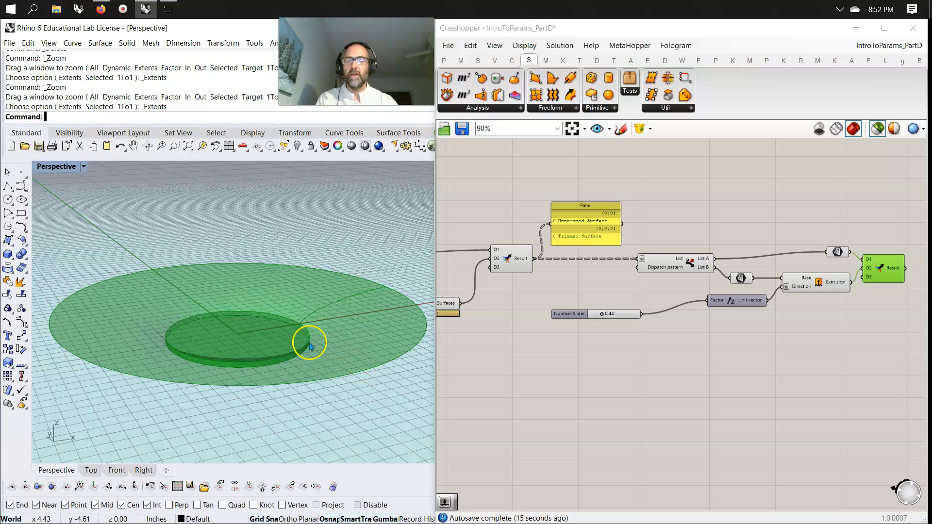
{"action": "right_click_drag", "start_coordinate": [679, 362], "coordinate": [628, 350]}
{"action": "left_click_drag", "start_coordinate": [685, 284], "coordinate": [652, 285]}
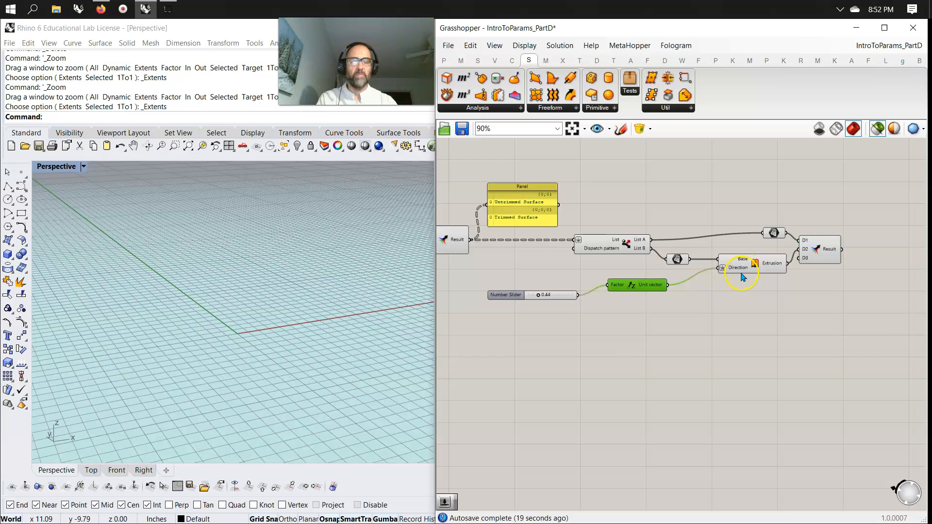
Clear the expression from Extrude's Direction input and preview the extrusion and the final Merge
{"action": "scroll", "coordinate": [741, 276], "scroll_direction": "up", "scroll_amount": 5}
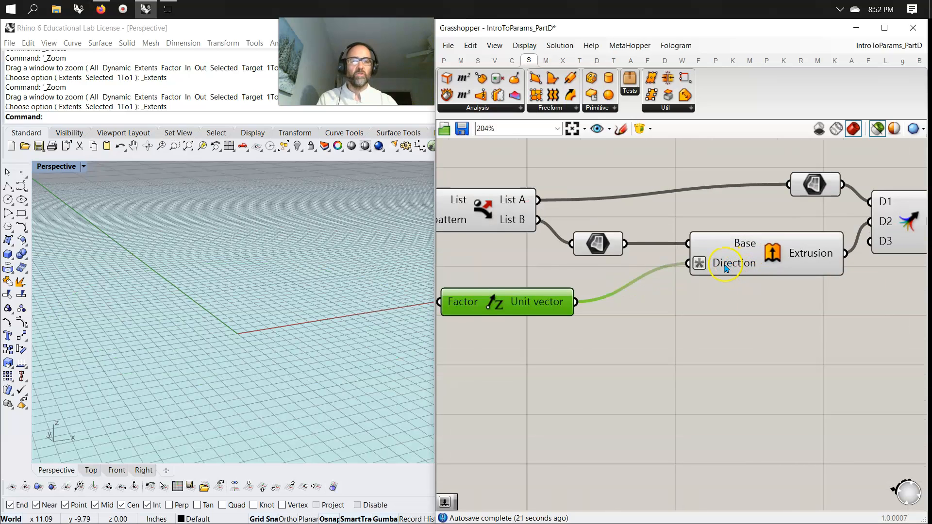
{"action": "right_click", "coordinate": [726, 268]}
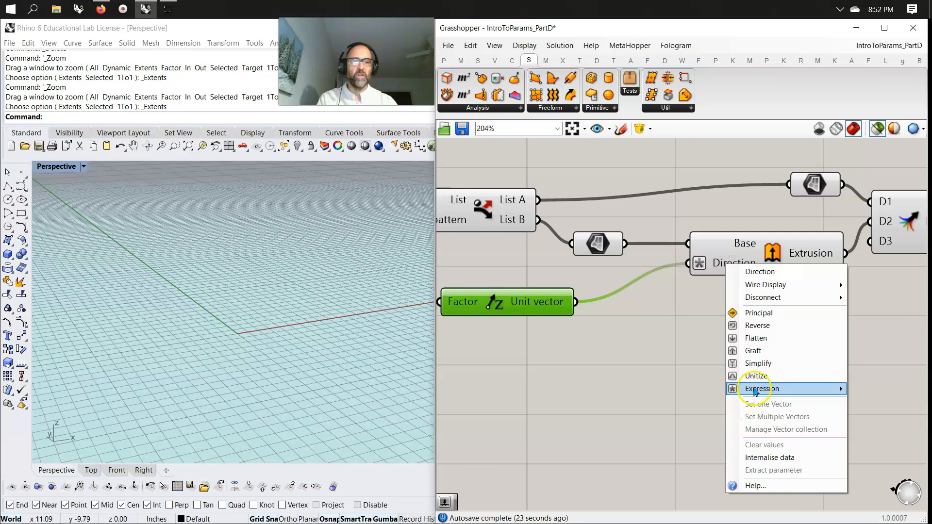
{"action": "left_click", "coordinate": [624, 330]}
{"action": "right_click", "coordinate": [722, 268]}
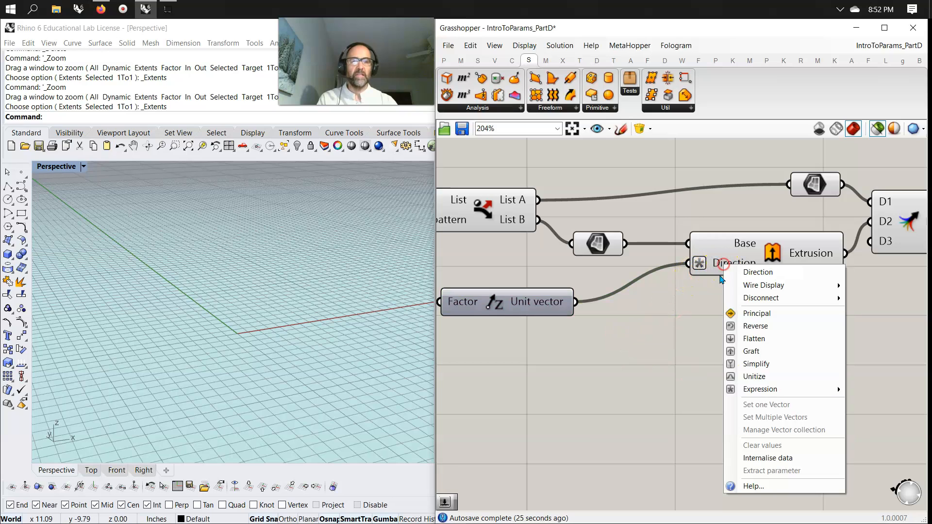
{"action": "mouse_move", "coordinate": [763, 388]}
{"action": "left_click", "coordinate": [634, 406]}
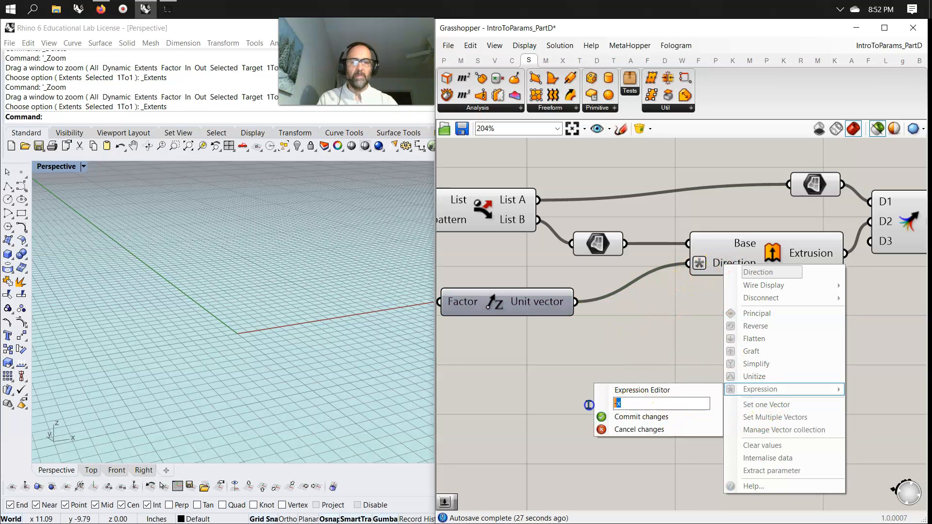
{"action": "left_click", "coordinate": [600, 417]}
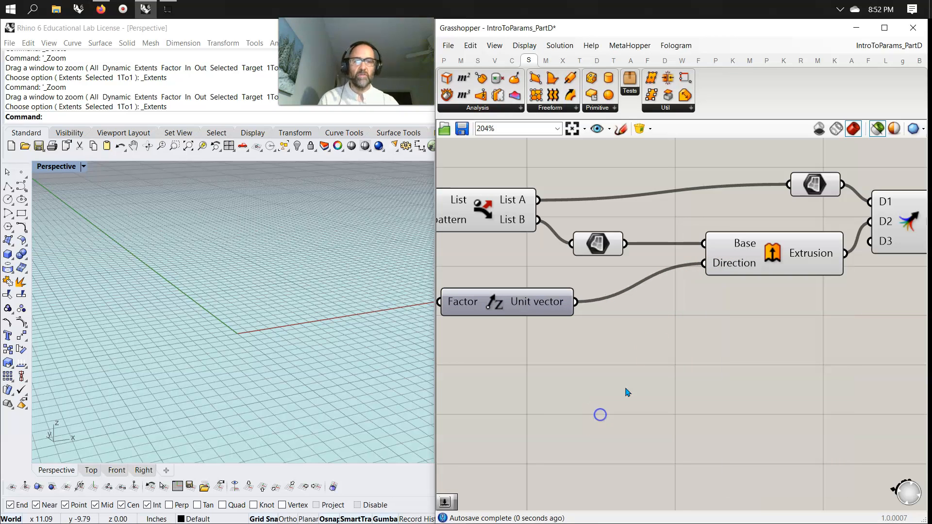
{"action": "left_click_drag", "start_coordinate": [774, 251], "coordinate": [776, 252]}
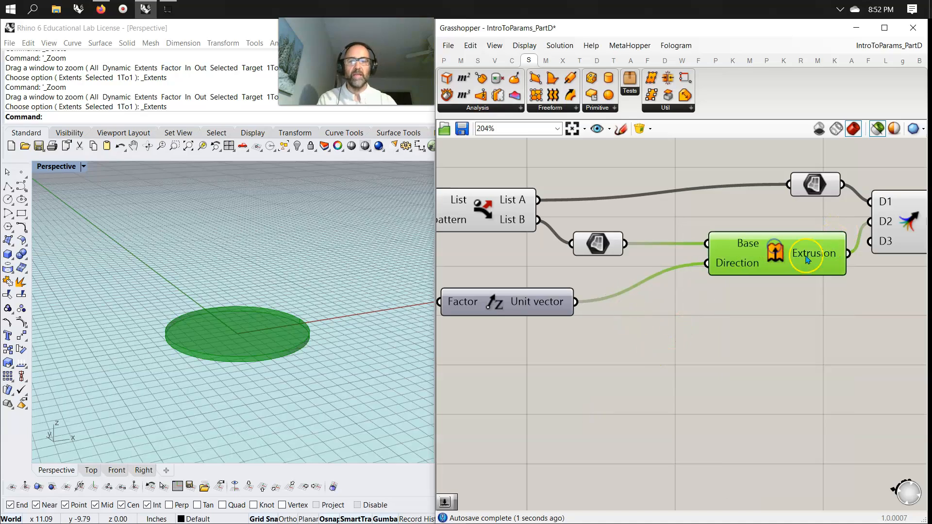
{"action": "left_click", "coordinate": [883, 232]}
{"action": "right_click_drag", "start_coordinate": [354, 350], "coordinate": [251, 379]}
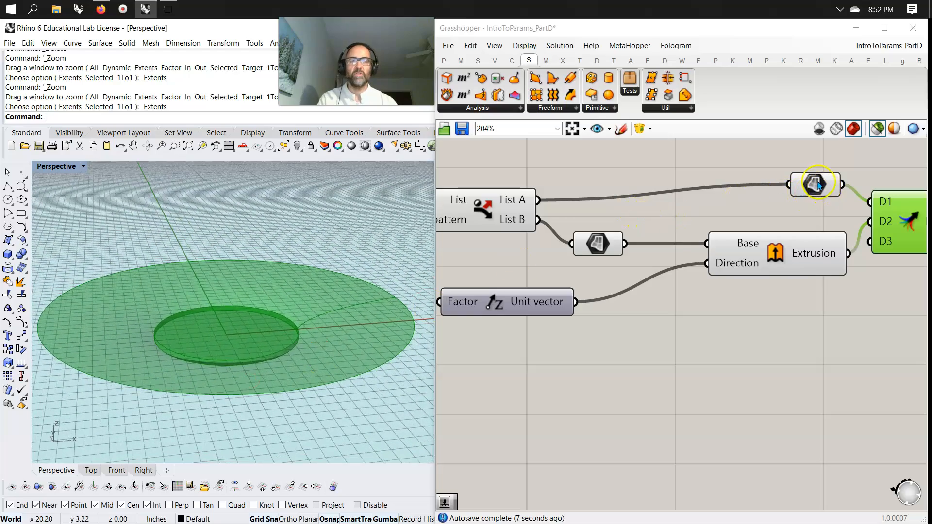
Move the List A Surface parameter near Dispatch, duplicate the Extrude component above the original, and connect that Surface to the copy's Base
{"action": "right_click_drag", "start_coordinate": [828, 339], "coordinate": [743, 378]}
{"action": "right_click_drag", "start_coordinate": [557, 286], "coordinate": [549, 302]}
{"action": "left_click_drag", "start_coordinate": [696, 266], "coordinate": [490, 277]}
{"action": "left_click", "coordinate": [670, 346]}
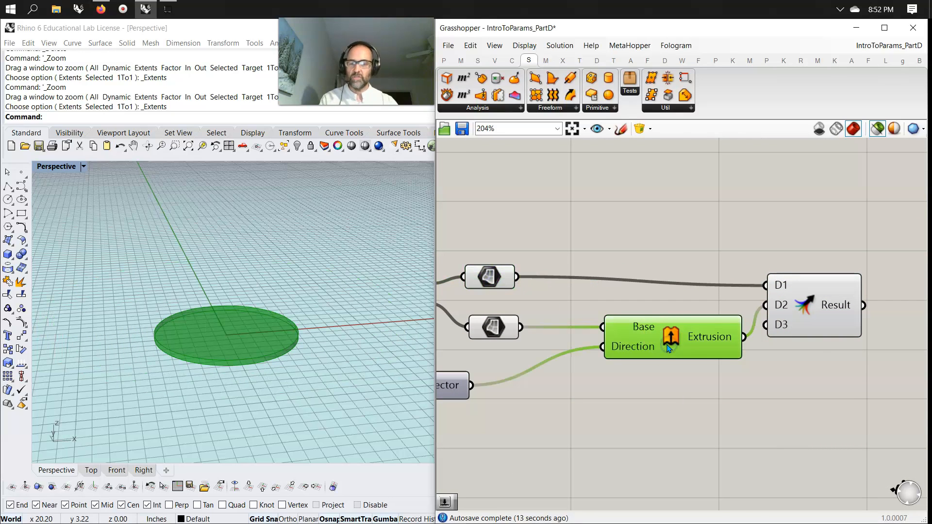
{"action": "left_click_drag", "start_coordinate": [661, 345], "coordinate": [660, 247], "text": "alt"}
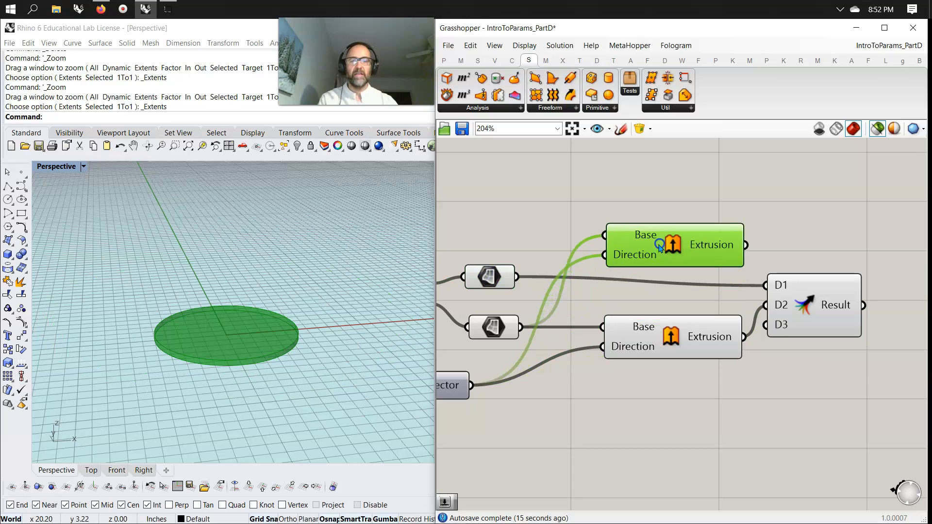
{"action": "left_click_drag", "start_coordinate": [516, 278], "coordinate": [602, 235]}
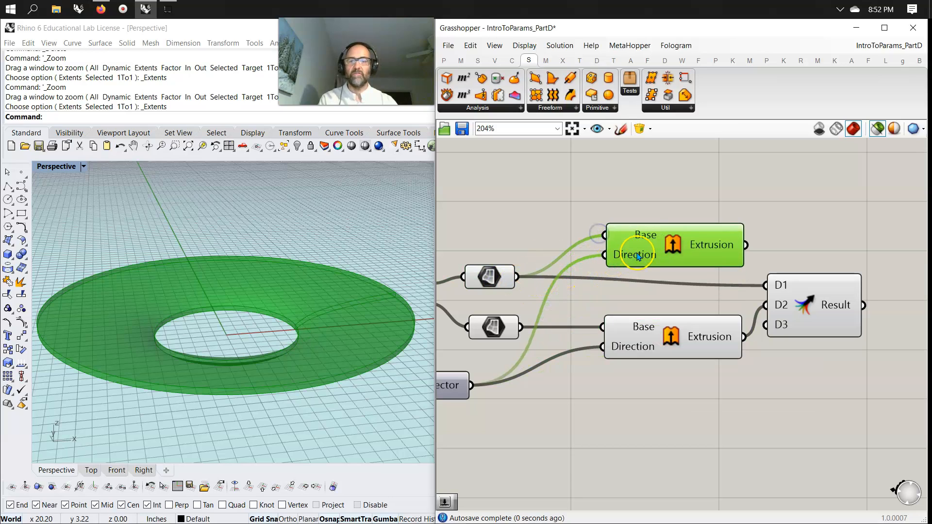
{"action": "mouse_move", "coordinate": [338, 401]}
{"action": "right_mouse_down"}
{"action": "mouse_move", "coordinate": [332, 374]}
{"action": "mouse_move", "coordinate": [337, 397]}
{"action": "right_mouse_up"}
Connect the upper Extrude's Extrusion output to D1 of the final Merge and preview the merged result
{"action": "left_click_drag", "start_coordinate": [745, 246], "coordinate": [765, 285]}
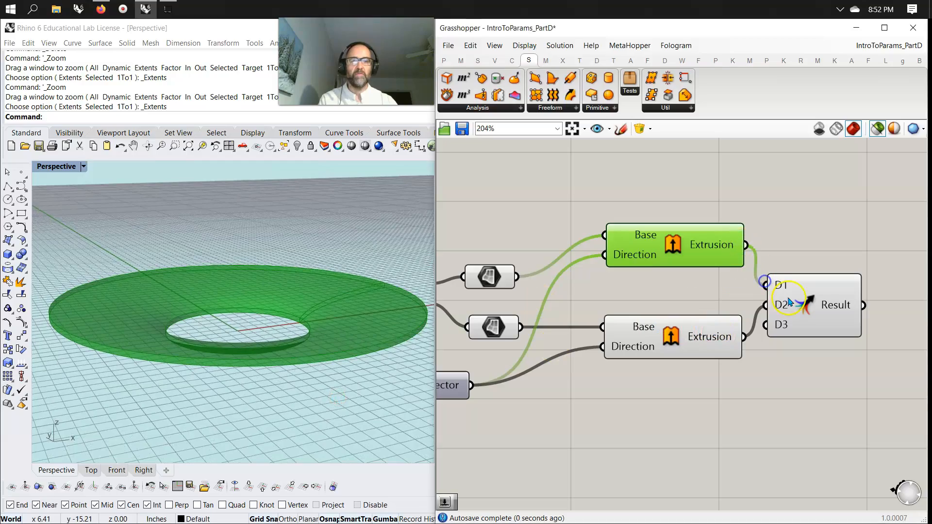
{"action": "left_click", "coordinate": [818, 310]}
{"action": "mouse_move", "coordinate": [295, 380]}
{"action": "right_mouse_down"}
{"action": "mouse_move", "coordinate": [308, 322]}
{"action": "mouse_move", "coordinate": [294, 376]}
{"action": "mouse_move", "coordinate": [303, 389]}
{"action": "right_mouse_up"}
Lower the value of the number slider driving Unit Z's Factor to thin both extrusions
{"action": "right_click_drag", "start_coordinate": [541, 436], "coordinate": [765, 389]}
{"action": "right_click_drag", "start_coordinate": [516, 390], "coordinate": [588, 392]}
{"action": "left_click_drag", "start_coordinate": [480, 362], "coordinate": [466, 362]}
Bake the final Merge's Result into Rhino as a group and clear the component selection
{"action": "right_click_drag", "start_coordinate": [782, 424], "coordinate": [517, 433]}
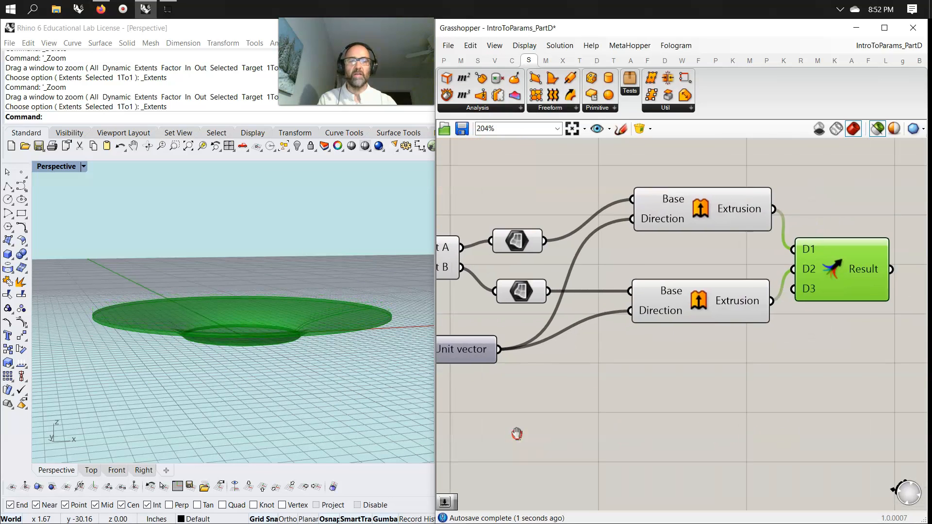
{"action": "right_click", "coordinate": [841, 272]}
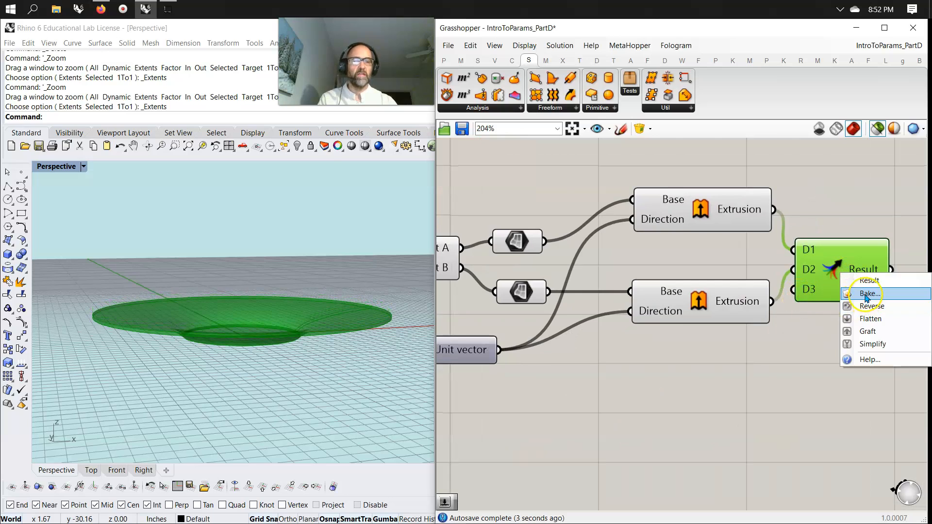
{"action": "left_click", "coordinate": [868, 295]}
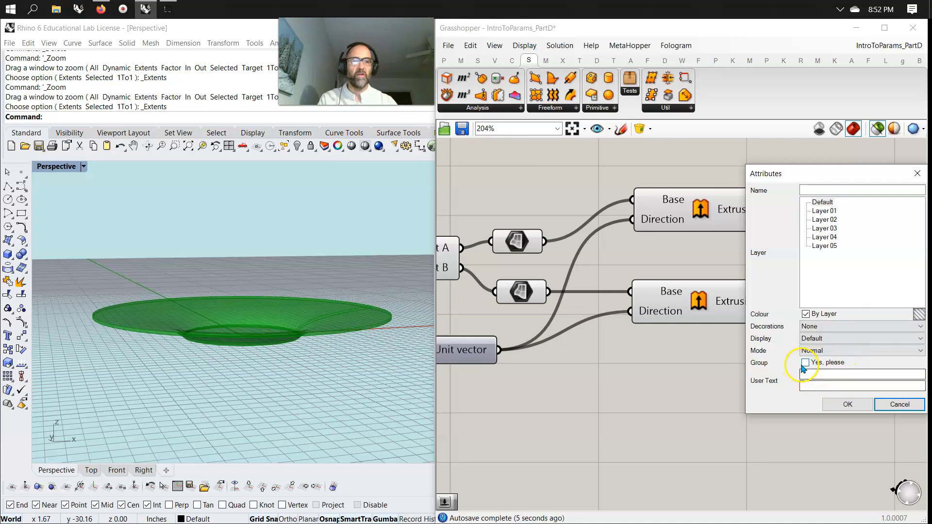
{"action": "left_click", "coordinate": [805, 363]}
{"action": "left_click", "coordinate": [847, 404]}
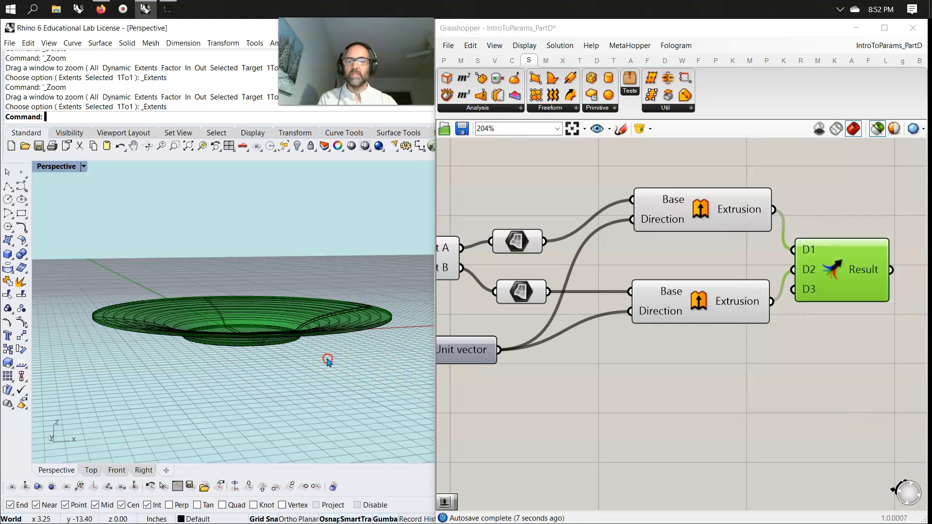
{"action": "right_click_drag", "start_coordinate": [324, 358], "coordinate": [345, 376]}
{"action": "left_click", "coordinate": [749, 384]}
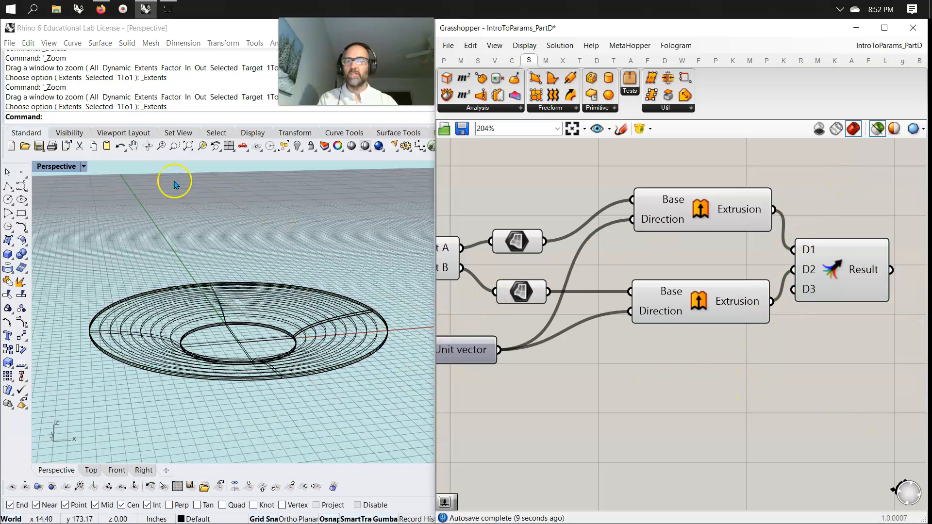
Switch Rhino's Perspective viewport to the Shaded display mode and orbit to see the baked dish from above
{"action": "left_click", "coordinate": [50, 169]}
{"action": "left_click", "coordinate": [104, 199]}
{"action": "mouse_move", "coordinate": [104, 198]}
{"action": "right_mouse_down"}
{"action": "mouse_move", "coordinate": [270, 399]}
{"action": "mouse_move", "coordinate": [214, 325]}
{"action": "mouse_move", "coordinate": [303, 333]}
{"action": "mouse_move", "coordinate": [360, 409]}
{"action": "mouse_move", "coordinate": [327, 413]}
{"action": "mouse_move", "coordinate": [355, 414]}
{"action": "mouse_move", "coordinate": [313, 377]}
{"action": "mouse_move", "coordinate": [327, 355]}
{"action": "mouse_move", "coordinate": [349, 409]}
{"action": "mouse_move", "coordinate": [337, 416]}
{"action": "mouse_move", "coordinate": [277, 333]}
{"action": "mouse_move", "coordinate": [310, 357]}
{"action": "mouse_move", "coordinate": [297, 397]}
{"action": "mouse_move", "coordinate": [279, 399]}
{"action": "right_mouse_up"}
Select the grouped Point component fed by the Addition and LN results and turn off the selected-only preview
{"action": "scroll", "coordinate": [326, 413], "scroll_direction": "up", "scroll_amount": 4}
{"action": "right_click_drag", "start_coordinate": [530, 412], "coordinate": [772, 406]}
{"action": "right_click_drag", "start_coordinate": [570, 420], "coordinate": [809, 408]}
{"action": "scroll", "coordinate": [532, 370], "scroll_direction": "down", "scroll_amount": 3}
{"action": "right_click_drag", "start_coordinate": [512, 371], "coordinate": [711, 362]}
{"action": "scroll", "coordinate": [586, 339], "scroll_direction": "down", "scroll_amount": 5}
{"action": "scroll", "coordinate": [607, 348], "scroll_direction": "up", "scroll_amount": 7}
{"action": "right_click_drag", "start_coordinate": [534, 367], "coordinate": [761, 359]}
{"action": "right_click_drag", "start_coordinate": [662, 430], "coordinate": [828, 379]}
{"action": "right_click_drag", "start_coordinate": [651, 401], "coordinate": [725, 440]}
{"action": "right_click_drag", "start_coordinate": [544, 303], "coordinate": [548, 366]}
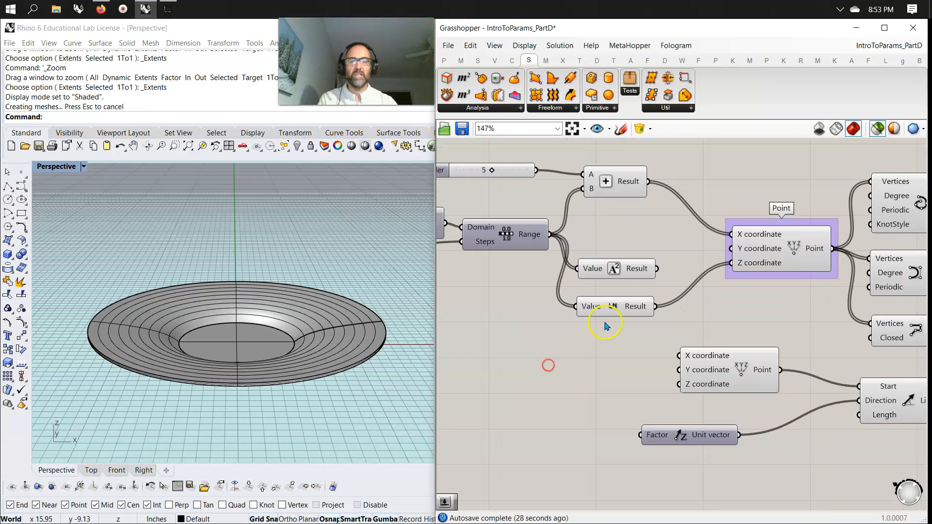
{"action": "left_click", "coordinate": [782, 249]}
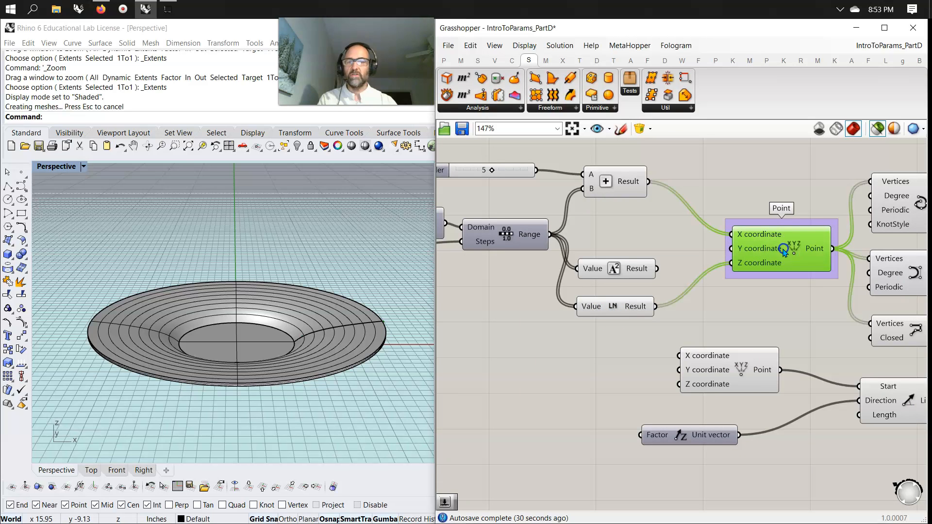
{"action": "left_click", "coordinate": [883, 128]}
Select the baked dish group in Rhino and move it along the negative X direction, clear of the Grasshopper preview
{"action": "left_click", "coordinate": [249, 339]}
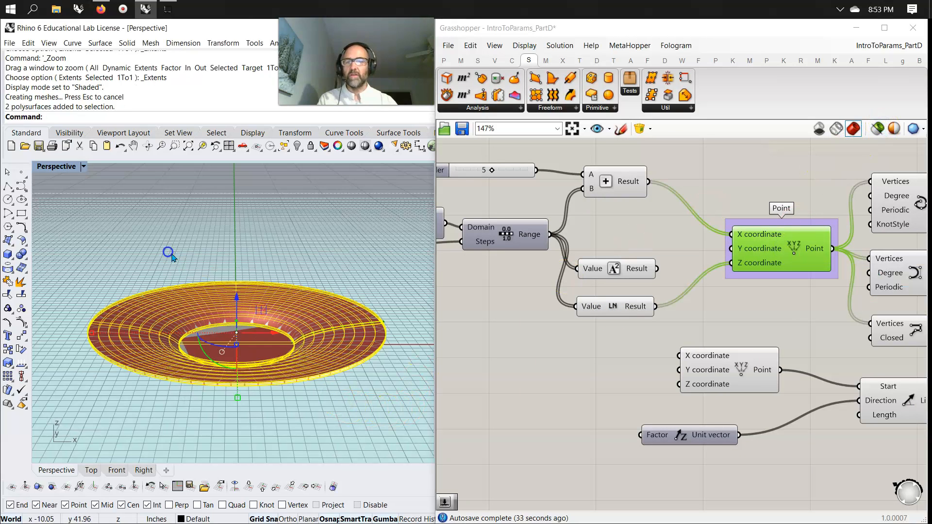
{"action": "left_click", "coordinate": [242, 297]}
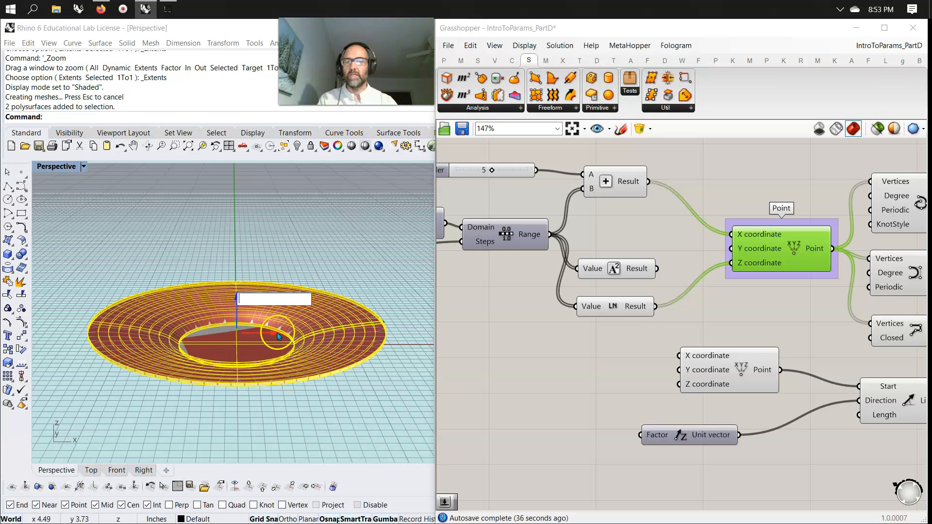
{"action": "scroll", "coordinate": [262, 358], "scroll_direction": "down", "scroll_amount": 5}
{"action": "left_click_drag", "start_coordinate": [280, 346], "coordinate": [142, 347]}
{"action": "left_click", "coordinate": [221, 388]}
{"action": "scroll", "coordinate": [258, 354], "scroll_direction": "up", "scroll_amount": 3}
{"action": "right_click_drag", "start_coordinate": [258, 354], "coordinate": [246, 369]}
{"action": "scroll", "coordinate": [321, 345], "scroll_direction": "up", "scroll_amount": 5}
{"action": "mouse_move", "coordinate": [321, 345]}
{"action": "right_mouse_down"}
{"action": "mouse_move", "coordinate": [298, 339]}
{"action": "mouse_move", "coordinate": [299, 359]}
{"action": "mouse_move", "coordinate": [304, 327]}
{"action": "mouse_move", "coordinate": [304, 347]}
{"action": "right_mouse_up"}
{"action": "right_click_drag", "start_coordinate": [301, 322], "coordinate": [305, 357]}
Shift the Natural Logarithm and Square components up slightly and place a Multiplication component below the Natural Logarithm
{"action": "left_click_drag", "start_coordinate": [597, 317], "coordinate": [613, 301]}
{"action": "left_click_drag", "start_coordinate": [614, 269], "coordinate": [619, 260]}
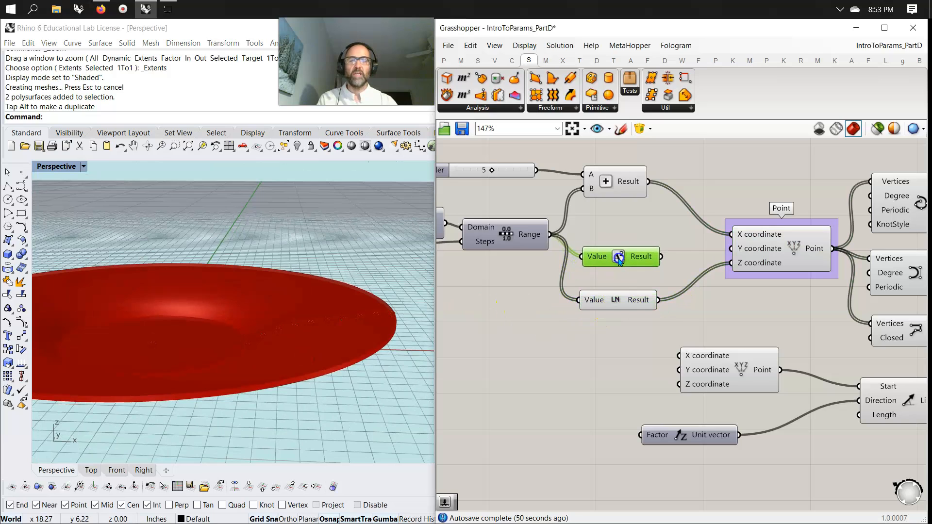
{"action": "left_click", "coordinate": [461, 62]}
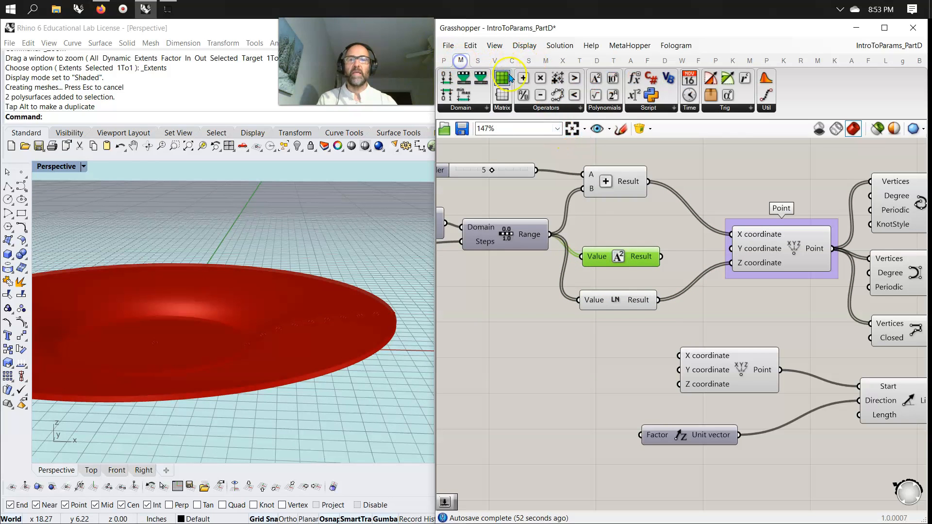
{"action": "left_click", "coordinate": [540, 79]}
{"action": "left_click", "coordinate": [625, 338]}
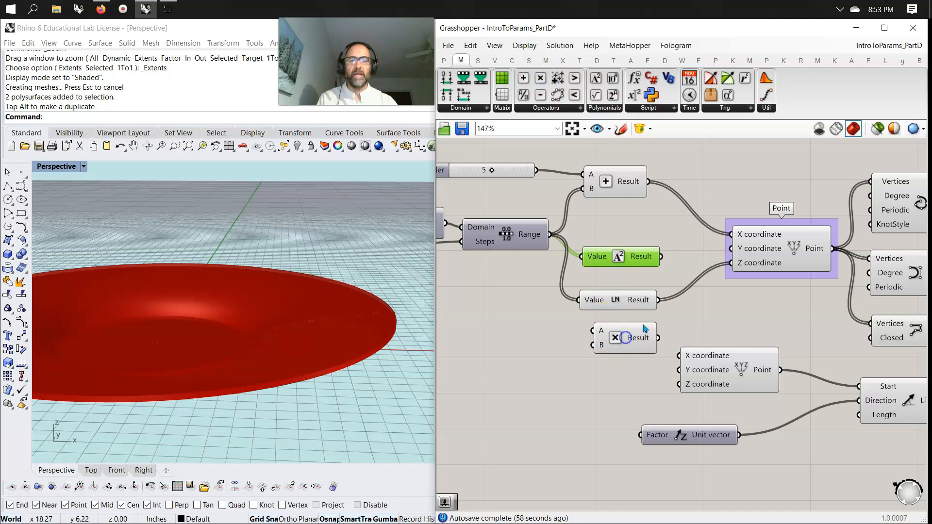
Connect the Natural Logarithm's Result to Multiplication's A and Multiplication's Result to the Point's Z coordinate, replacing the direct wire
{"action": "mouse_move", "coordinate": [642, 301]}
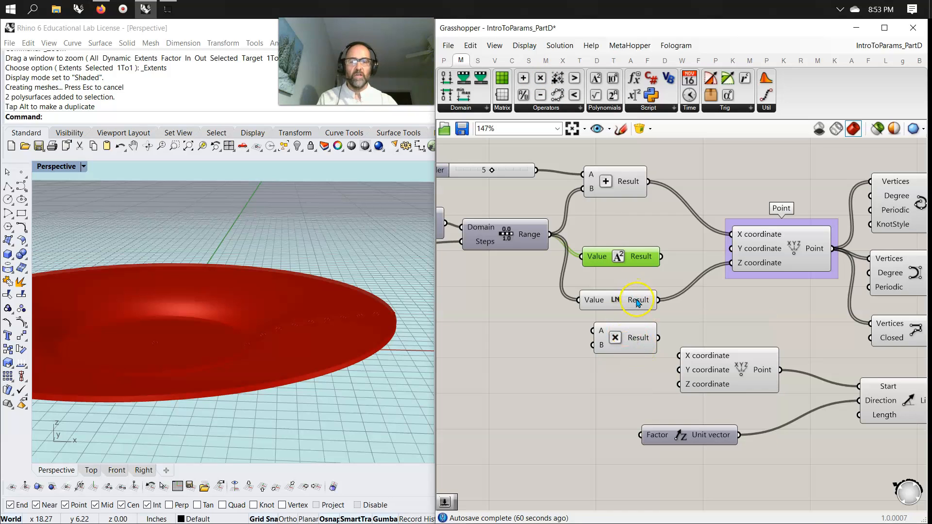
{"action": "left_click_drag", "start_coordinate": [634, 335], "coordinate": [697, 322]}
{"action": "left_click_drag", "start_coordinate": [635, 305], "coordinate": [616, 308]}
{"action": "left_click_drag", "start_coordinate": [722, 323], "coordinate": [731, 262]}
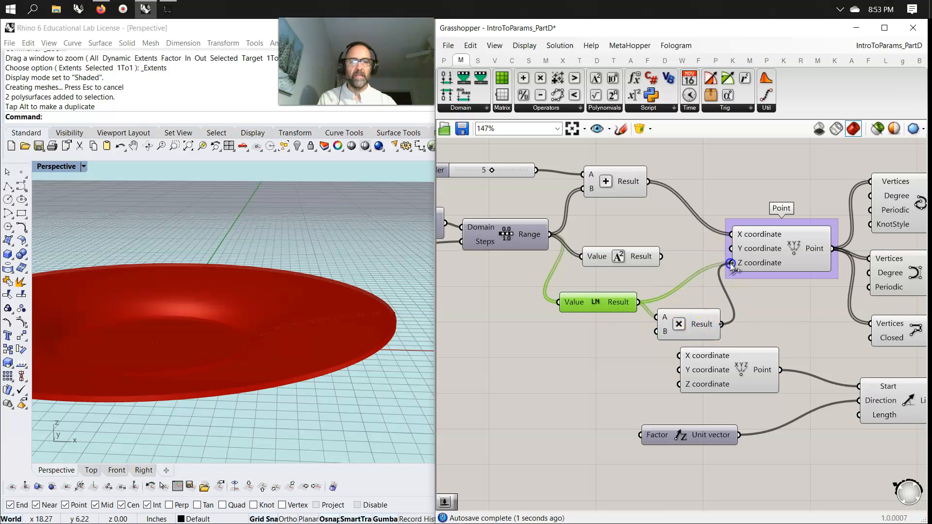
{"action": "left_click_drag", "start_coordinate": [684, 331], "coordinate": [686, 319]}
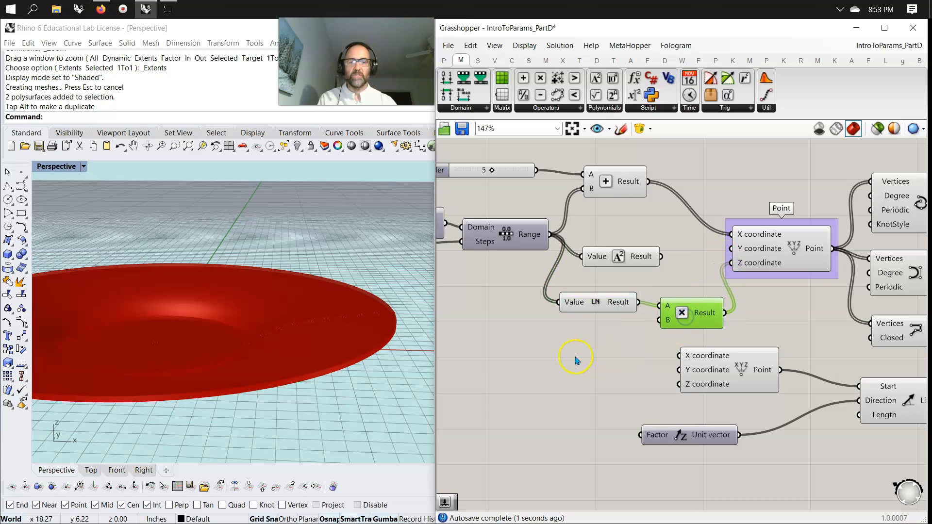
Create a number slider with value 1.00 below the Natural Logarithm and connect it to Multiplication's B
{"action": "double_click", "coordinate": [604, 330]}
{"action": "type", "text": "1"}
{"action": "key", "text": "Return"}
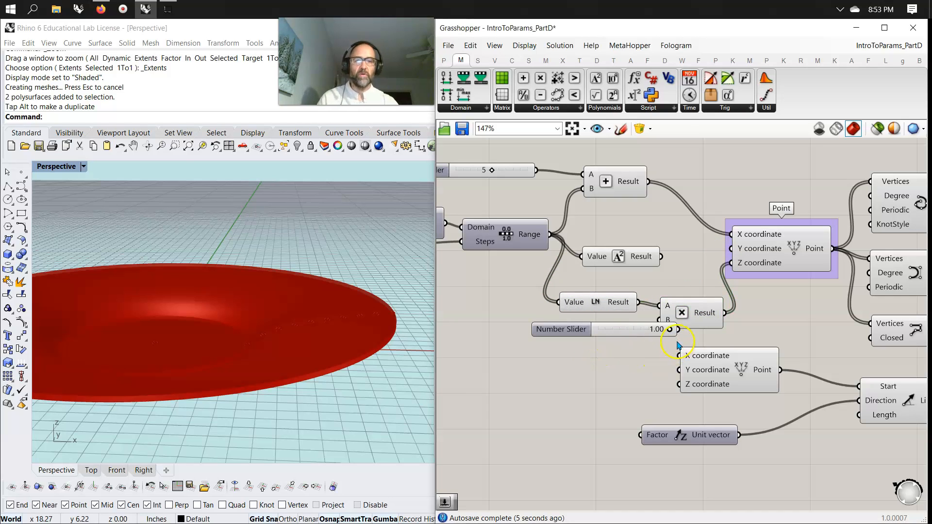
{"action": "left_click_drag", "start_coordinate": [630, 335], "coordinate": [585, 340]}
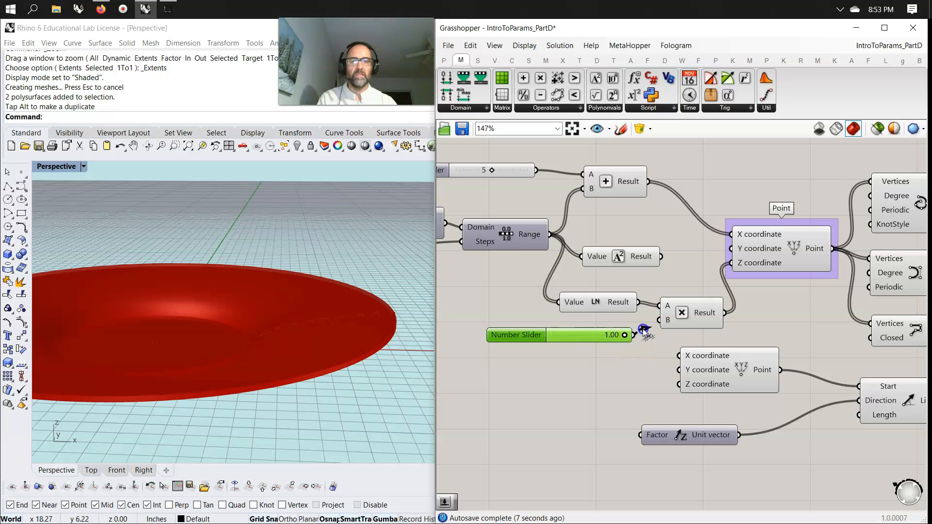
{"action": "right_click_drag", "start_coordinate": [799, 324], "coordinate": [733, 285]}
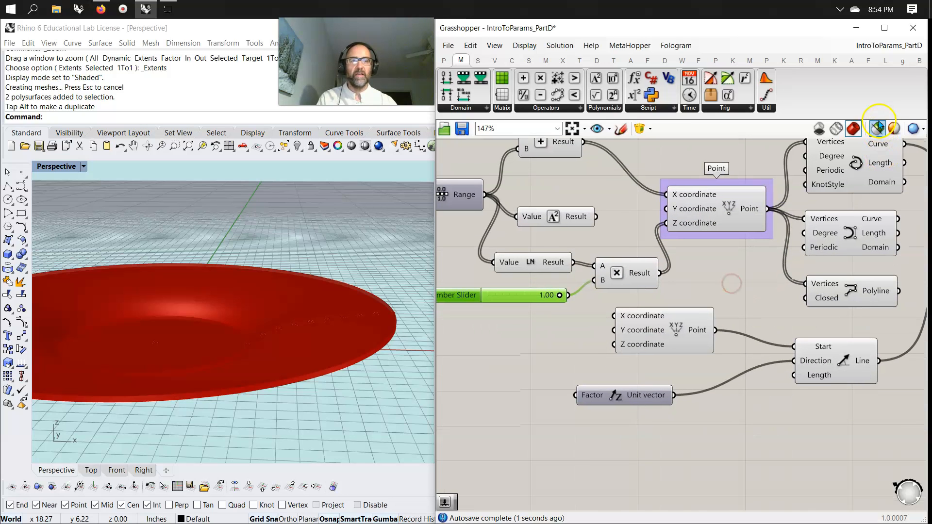
{"action": "left_click", "coordinate": [878, 127]}
{"action": "right_click_drag", "start_coordinate": [365, 306], "coordinate": [300, 385]}
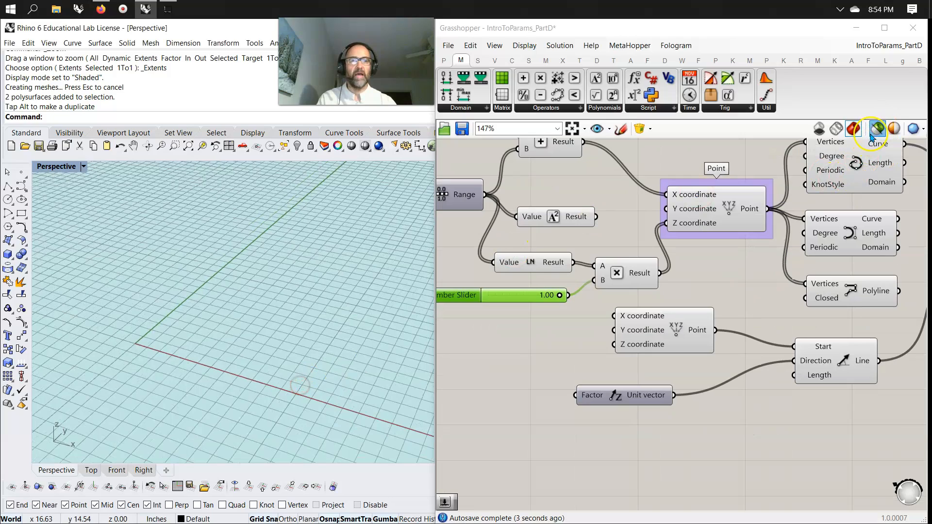
{"action": "left_click", "coordinate": [873, 132]}
Set the multiplier slider's maximum to 3.00 and its value to 3.00 to make the dish deeper
{"action": "right_click_drag", "start_coordinate": [370, 281], "coordinate": [316, 322]}
{"action": "left_click", "coordinate": [547, 289]}
{"action": "left_click_drag", "start_coordinate": [558, 300], "coordinate": [584, 305]}
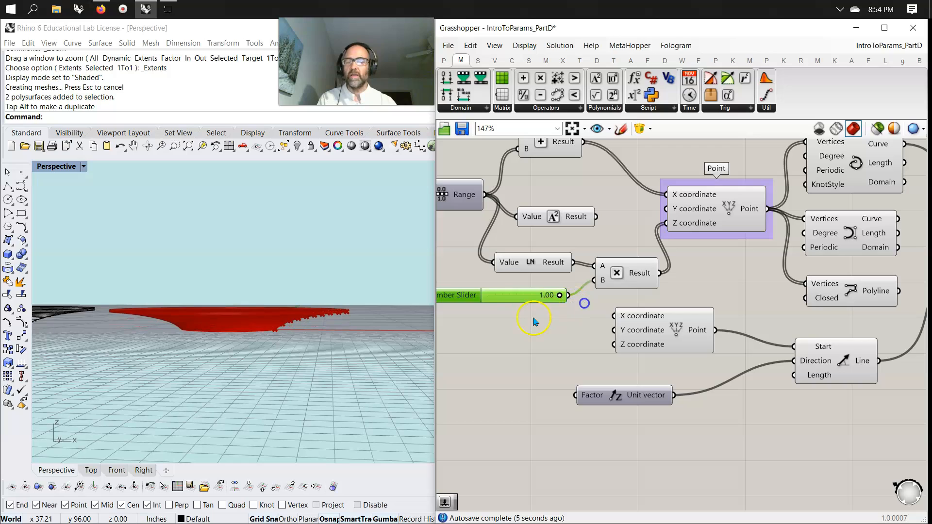
{"action": "right_click", "coordinate": [521, 298]}
{"action": "left_click", "coordinate": [551, 347]}
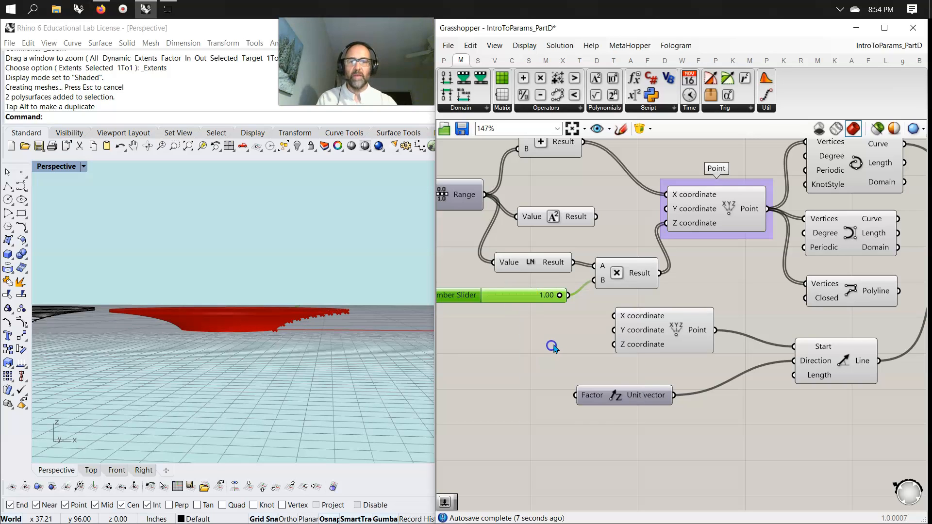
{"action": "left_click_drag", "start_coordinate": [614, 381], "coordinate": [614, 360]}
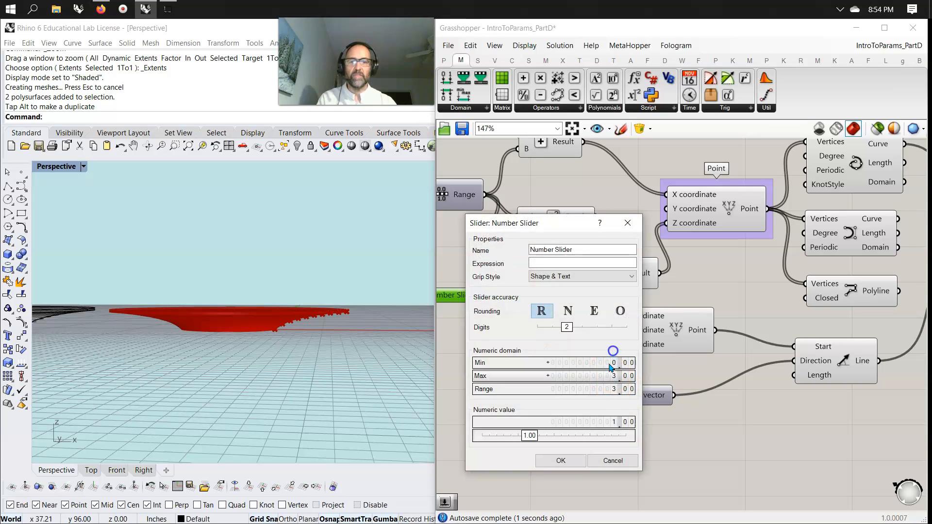
{"action": "left_click_drag", "start_coordinate": [532, 436], "coordinate": [625, 435]}
{"action": "left_click", "coordinate": [560, 460]}
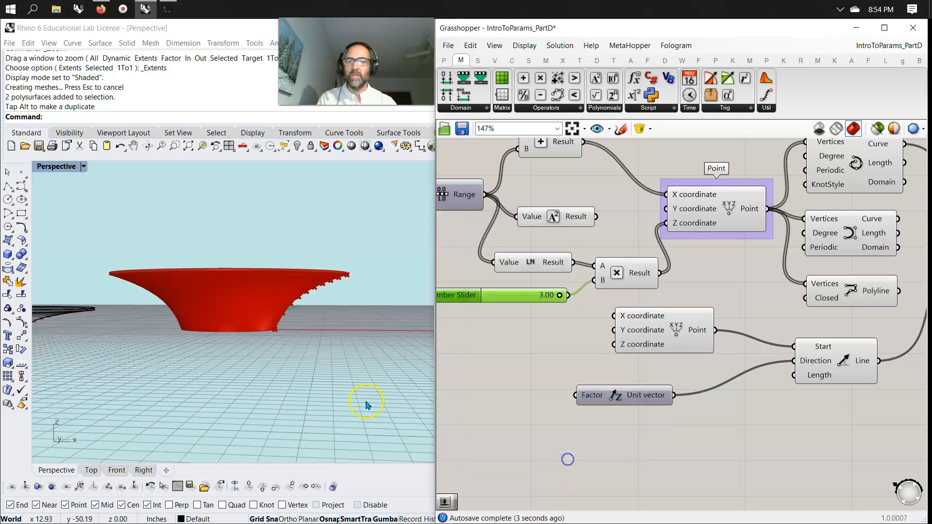
{"action": "right_click_drag", "start_coordinate": [284, 387], "coordinate": [283, 360]}
{"action": "scroll", "coordinate": [278, 385], "scroll_direction": "down", "scroll_amount": 4}
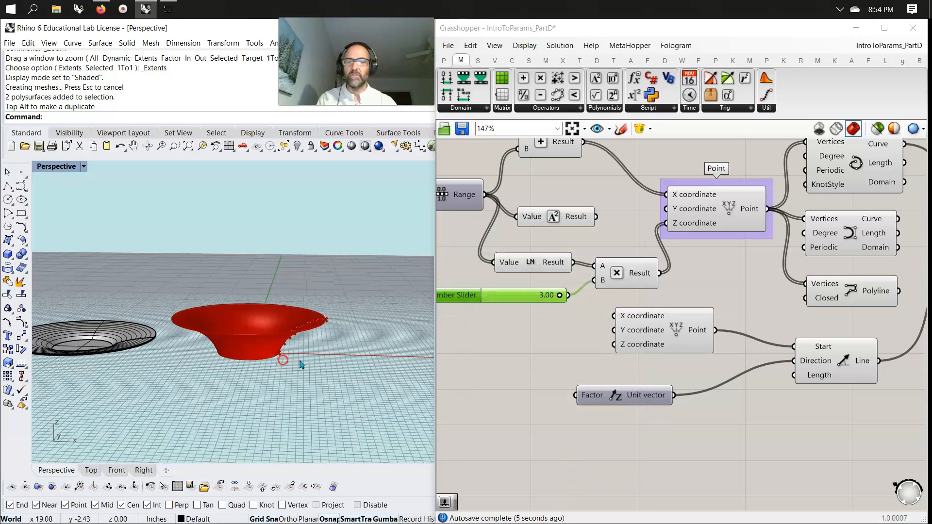
Internalise the data of List Item's Index input and delete the number slider that fed it
{"action": "right_click_drag", "start_coordinate": [659, 425], "coordinate": [552, 395]}
{"action": "scroll", "coordinate": [593, 382], "scroll_direction": "down", "scroll_amount": 2}
{"action": "right_click_drag", "start_coordinate": [683, 383], "coordinate": [556, 358]}
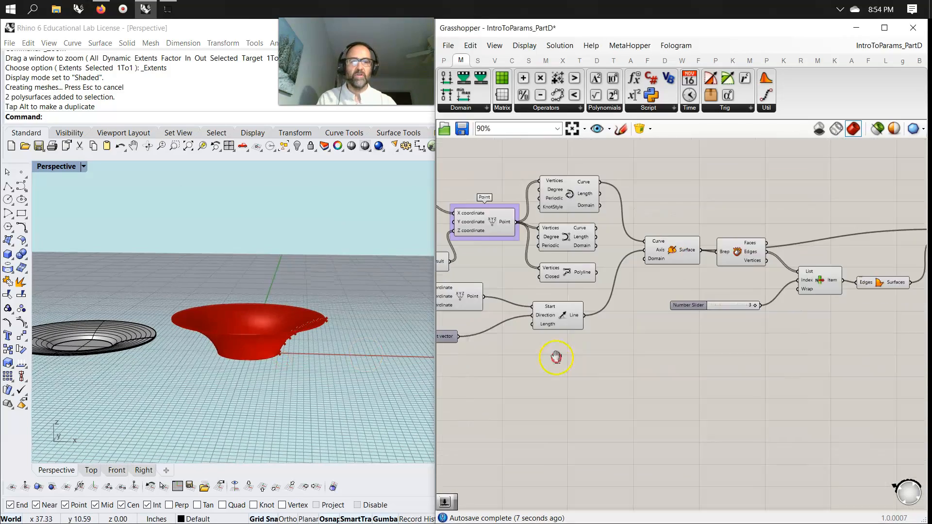
{"action": "scroll", "coordinate": [775, 329], "scroll_direction": "up", "scroll_amount": 2}
{"action": "right_click", "coordinate": [699, 290]}
{"action": "left_click", "coordinate": [660, 357]}
{"action": "scroll", "coordinate": [660, 356], "scroll_direction": "down", "scroll_amount": 2}
{"action": "right_click_drag", "start_coordinate": [660, 356], "coordinate": [540, 345]}
{"action": "left_click_drag", "start_coordinate": [563, 302], "coordinate": [597, 275]}
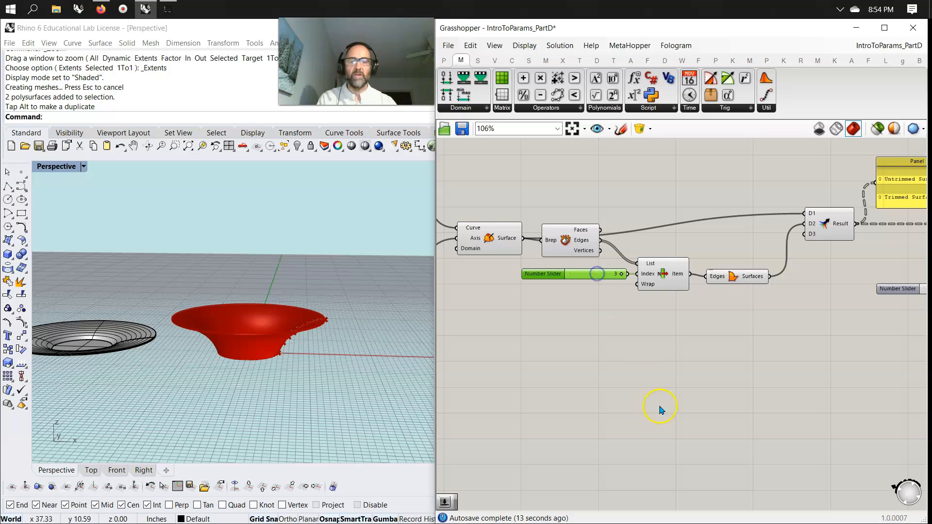
{"action": "scroll", "coordinate": [609, 353], "scroll_direction": "up", "scroll_amount": 5}
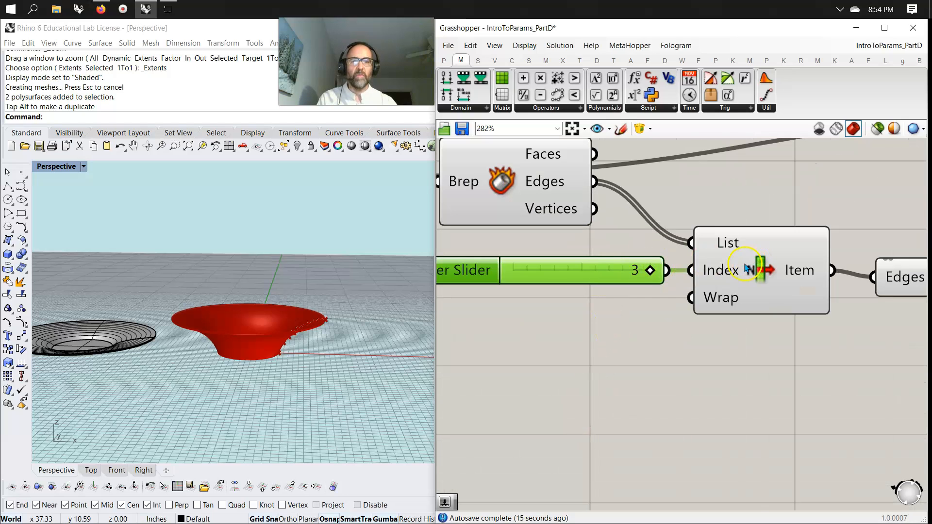
{"action": "right_click", "coordinate": [726, 270]}
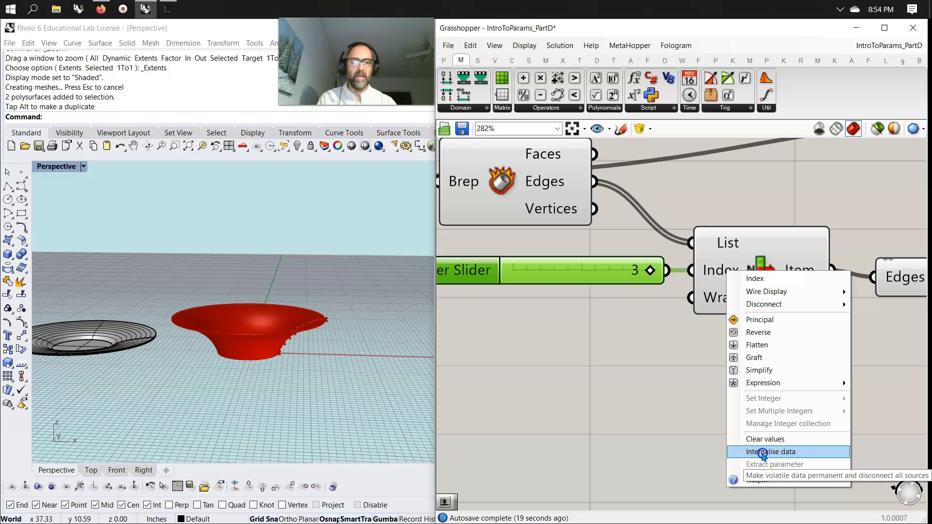
{"action": "left_click", "coordinate": [763, 452]}
{"action": "key", "text": "Delete"}
Extract List Item's Index input as a separate Integer parameter
{"action": "left_click", "coordinate": [689, 273]}
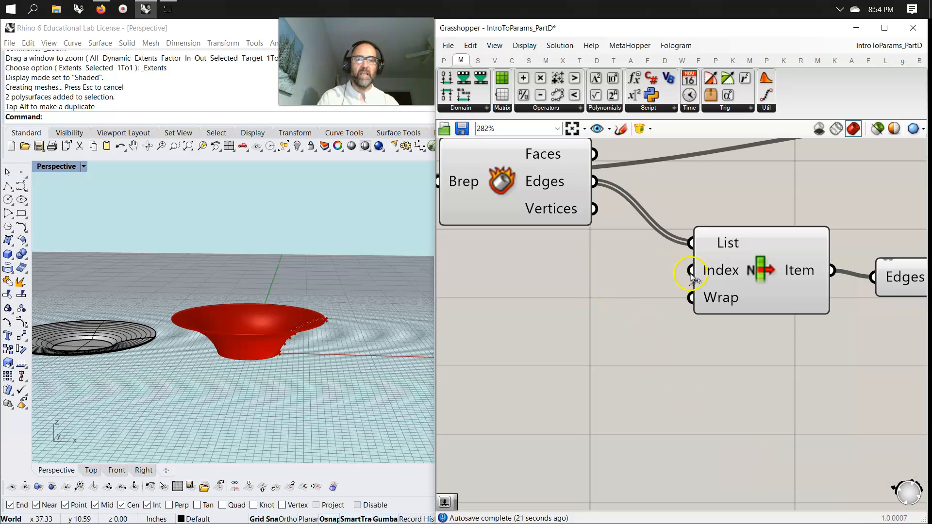
{"action": "scroll", "coordinate": [718, 284], "scroll_direction": "up", "scroll_amount": 1}
{"action": "right_click", "coordinate": [718, 272]}
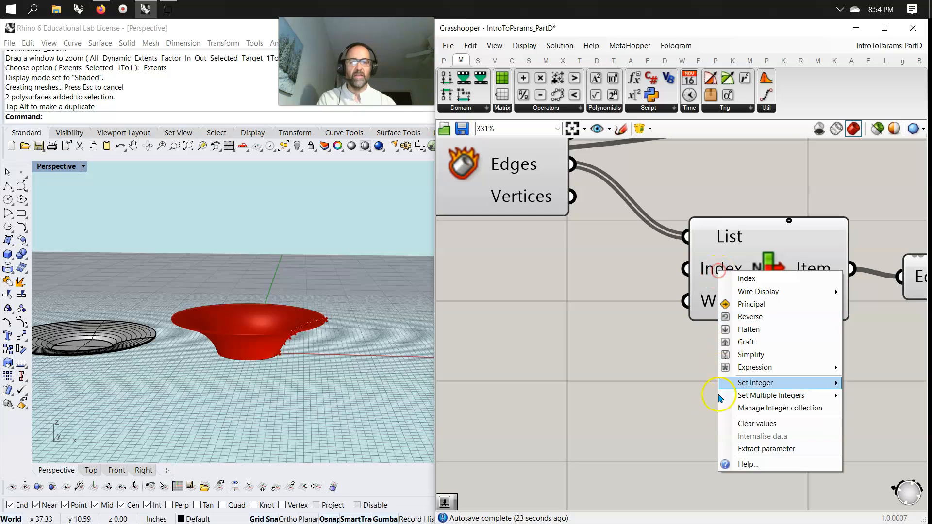
{"action": "left_click", "coordinate": [756, 449]}
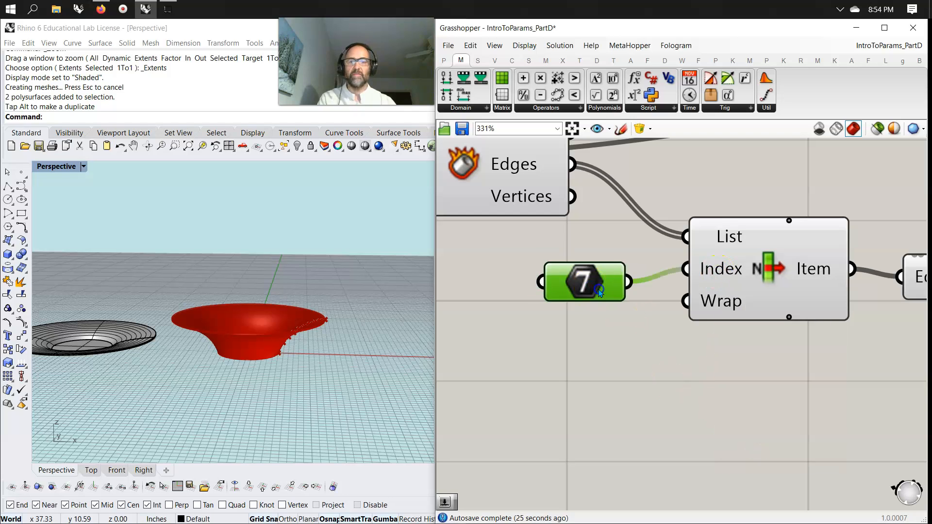
Set the number slider driving Unit Z's Factor to 1.80 to thicken both extrusions
{"action": "right_click_drag", "start_coordinate": [628, 336], "coordinate": [458, 350]}
{"action": "scroll", "coordinate": [540, 368], "scroll_direction": "down", "scroll_amount": 4}
{"action": "scroll", "coordinate": [730, 383], "scroll_direction": "down", "scroll_amount": 3}
{"action": "right_click_drag", "start_coordinate": [769, 389], "coordinate": [577, 319]}
{"action": "left_click_drag", "start_coordinate": [546, 270], "coordinate": [585, 267]}
{"action": "right_click_drag", "start_coordinate": [183, 357], "coordinate": [258, 370]}
Start baking the deeper dish from the final Merge's Result output
{"action": "left_click", "coordinate": [893, 212]}
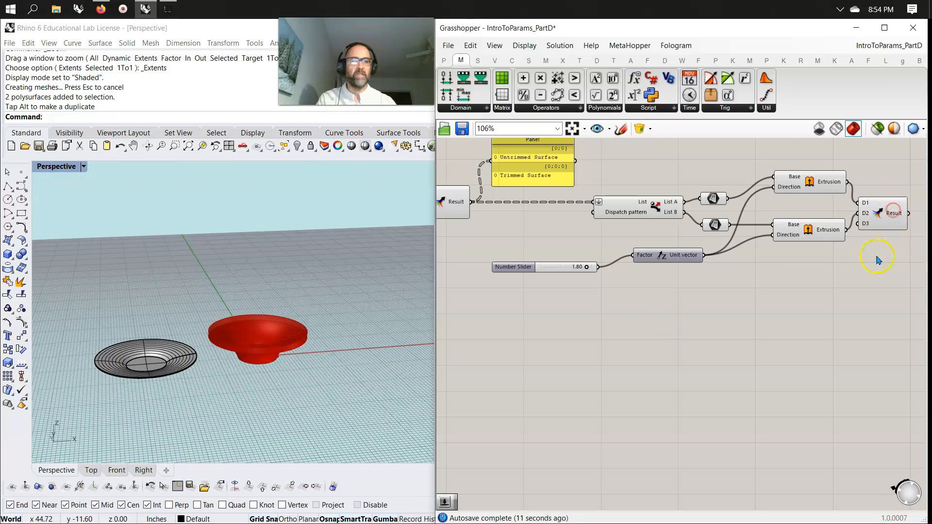
{"action": "right_click_drag", "start_coordinate": [871, 324], "coordinate": [667, 334]}
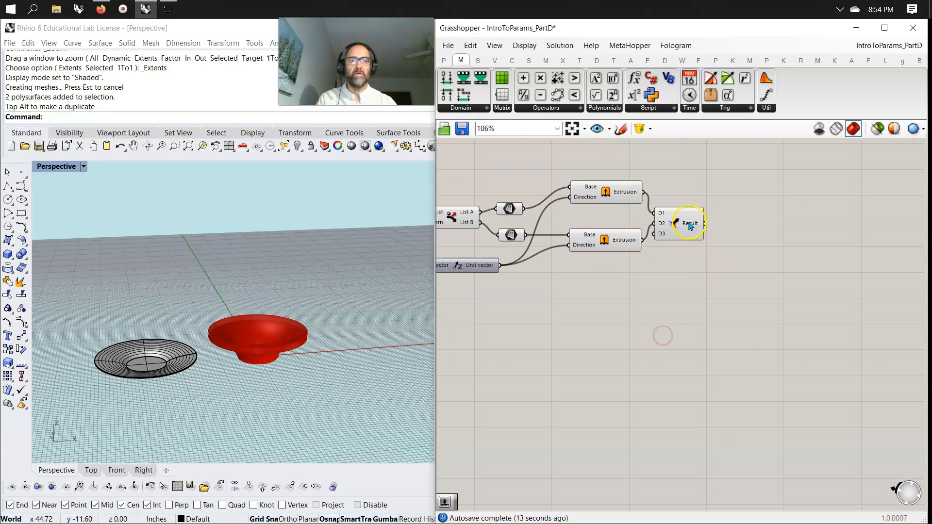
{"action": "right_click", "coordinate": [690, 227]}
{"action": "left_click", "coordinate": [717, 244]}
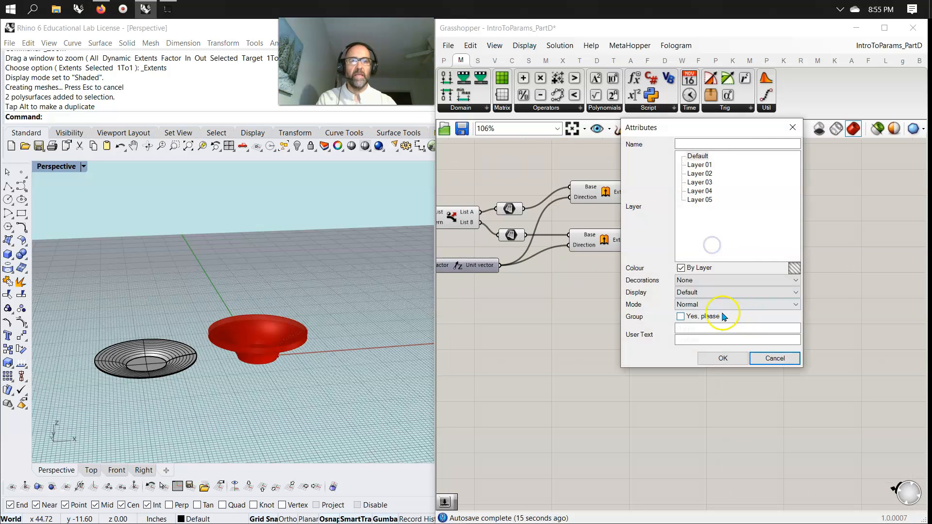
Bake the geometry to Layer 04 with grouping enabled
{"action": "left_click", "coordinate": [695, 191]}
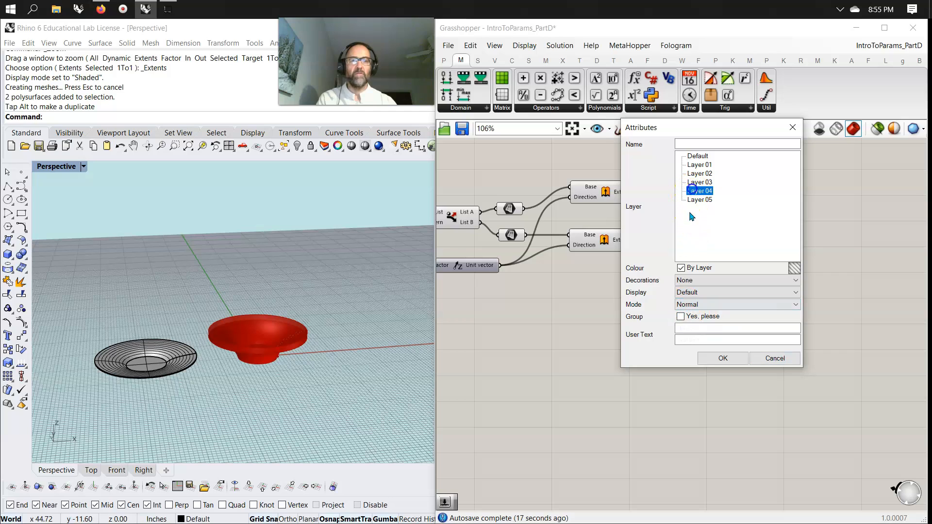
{"action": "left_click", "coordinate": [680, 316]}
{"action": "left_click", "coordinate": [723, 359]}
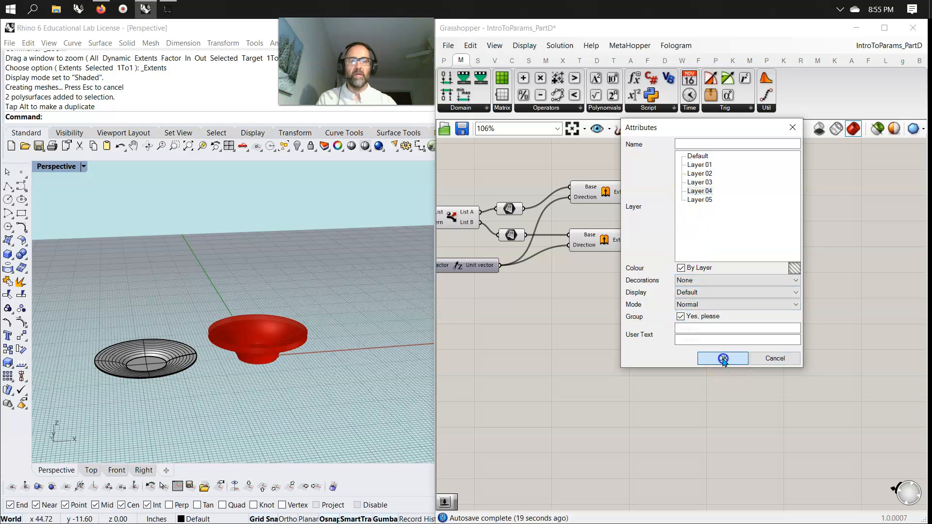
Move the baked green bowl away from the red preview geometry, toward the back of the perspective view
{"action": "left_click", "coordinate": [269, 331]}
{"action": "left_click_drag", "start_coordinate": [250, 332], "coordinate": [216, 280]}
{"action": "left_click", "coordinate": [255, 361]}
{"action": "right_click_drag", "start_coordinate": [332, 395], "coordinate": [379, 403]}
{"action": "scroll", "coordinate": [628, 362], "scroll_direction": "down", "scroll_amount": 5}
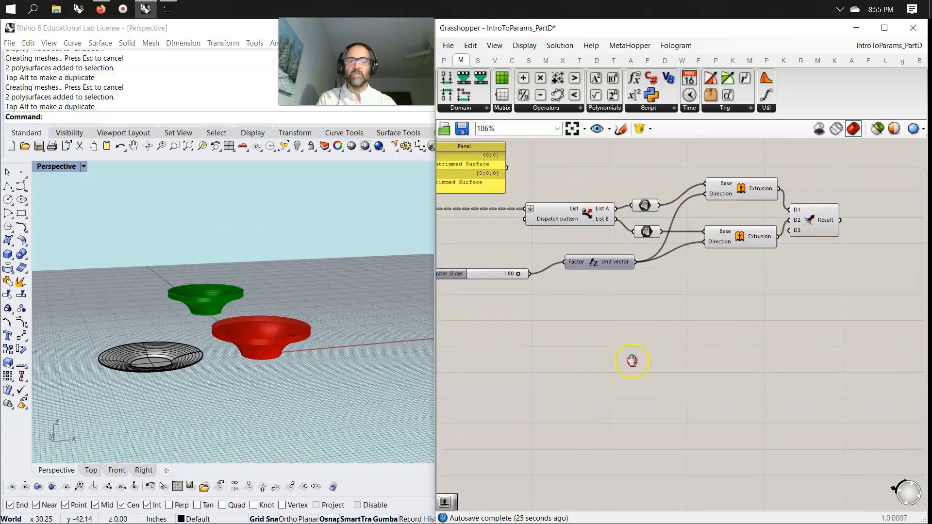
Review the math definition and examine the available Operators, Polynomials and Script components, including Evaluate
{"action": "right_click_drag", "start_coordinate": [726, 326], "coordinate": [699, 358]}
{"action": "scroll", "coordinate": [631, 384], "scroll_direction": "down", "scroll_amount": 4}
{"action": "scroll", "coordinate": [711, 374], "scroll_direction": "up", "scroll_amount": 6}
{"action": "scroll", "coordinate": [692, 358], "scroll_direction": "up", "scroll_amount": 2}
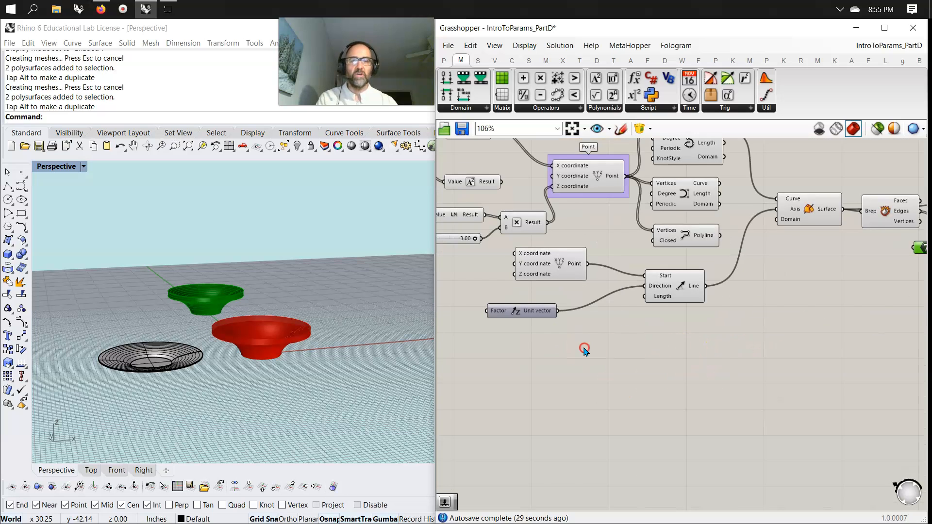
{"action": "right_click_drag", "start_coordinate": [585, 348], "coordinate": [652, 410]}
{"action": "right_click_drag", "start_coordinate": [488, 460], "coordinate": [627, 439]}
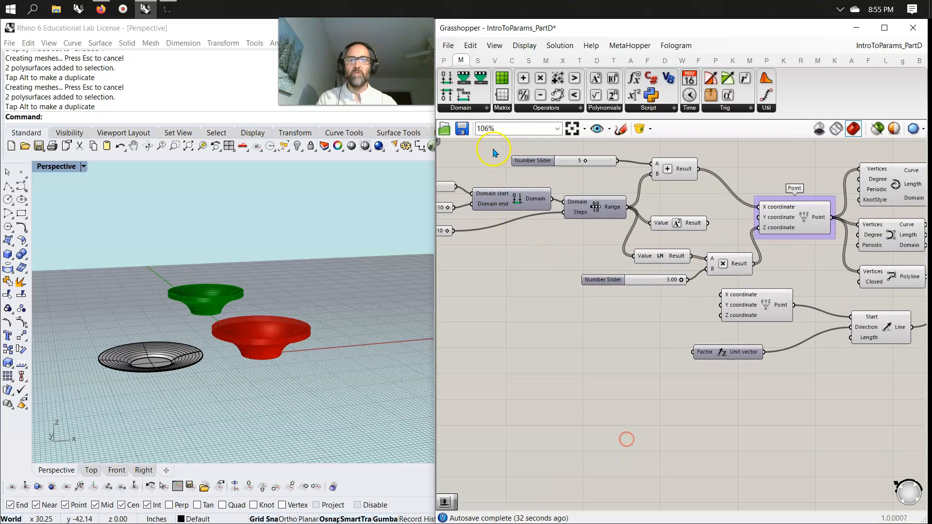
{"action": "left_click", "coordinate": [527, 107]}
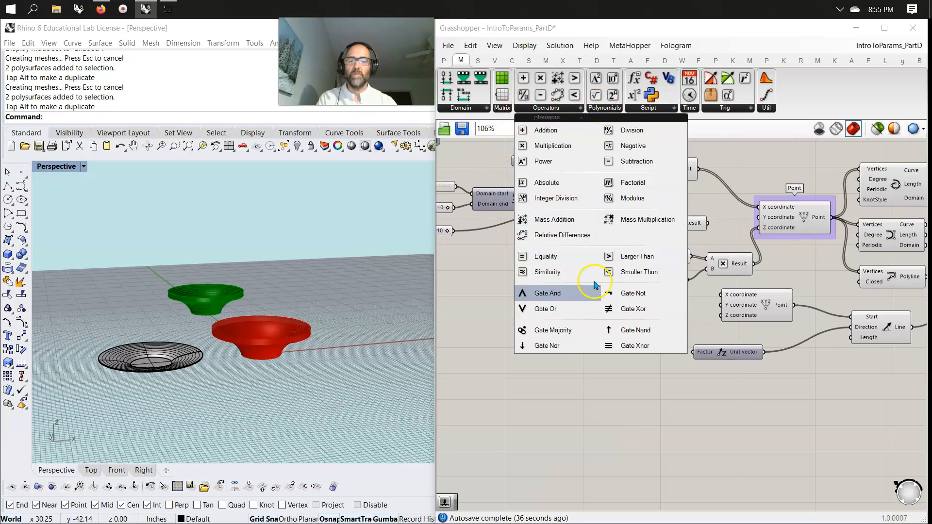
{"action": "left_click", "coordinate": [597, 108]}
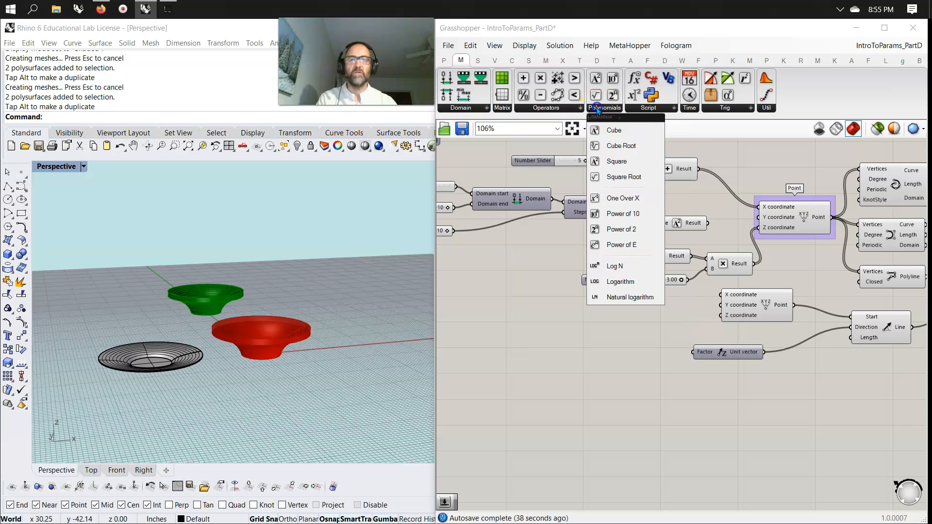
{"action": "mouse_move", "coordinate": [631, 359]}
{"action": "right_mouse_down"}
{"action": "mouse_move", "coordinate": [595, 353]}
{"action": "mouse_move", "coordinate": [575, 328]}
{"action": "right_mouse_up"}
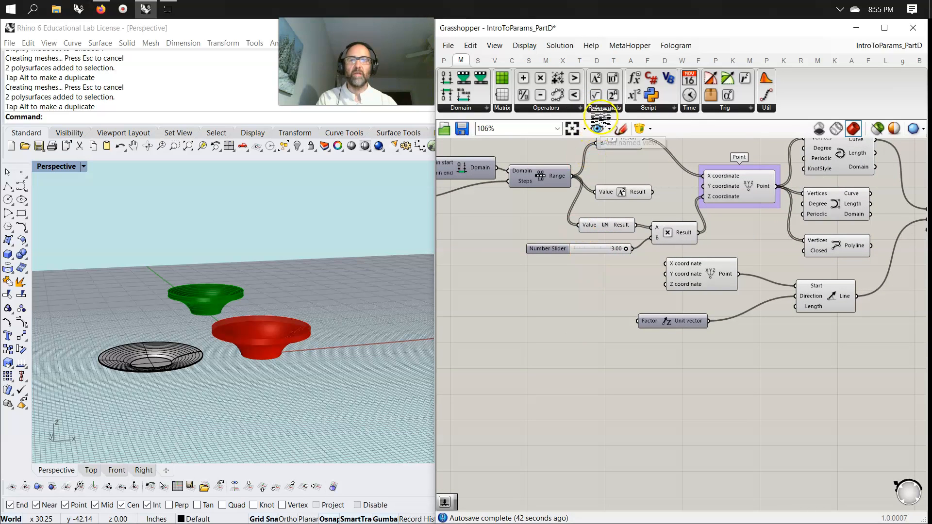
{"action": "left_click", "coordinate": [601, 108]}
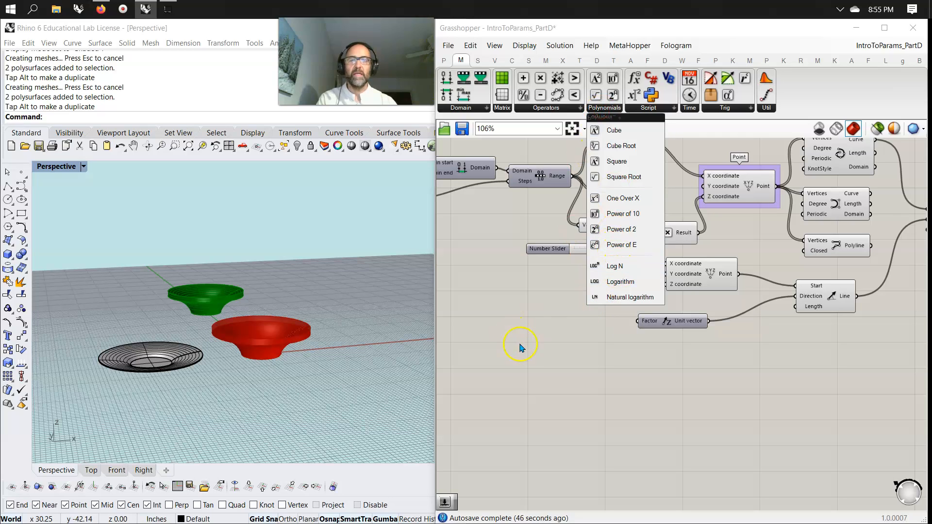
{"action": "right_click_drag", "start_coordinate": [566, 346], "coordinate": [509, 356]}
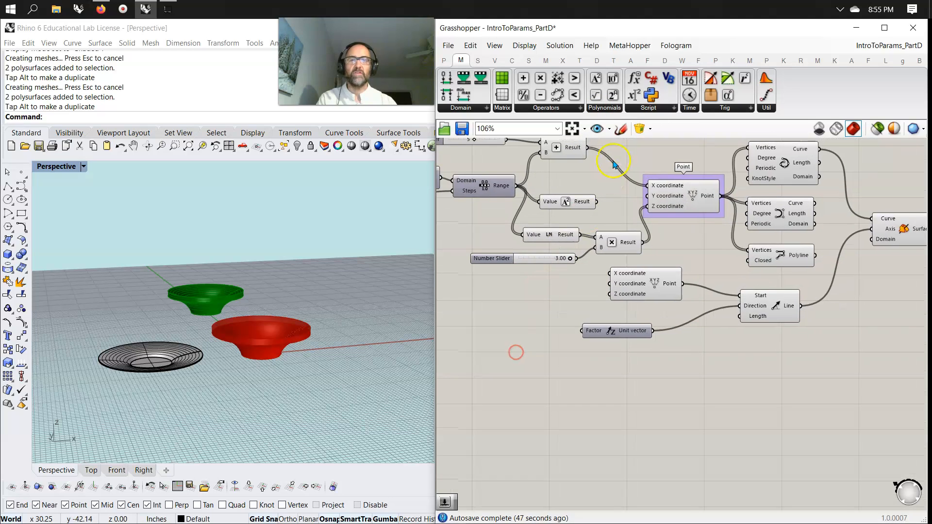
{"action": "left_click", "coordinate": [649, 107]}
{"action": "left_click_drag", "start_coordinate": [658, 134], "coordinate": [659, 136]}
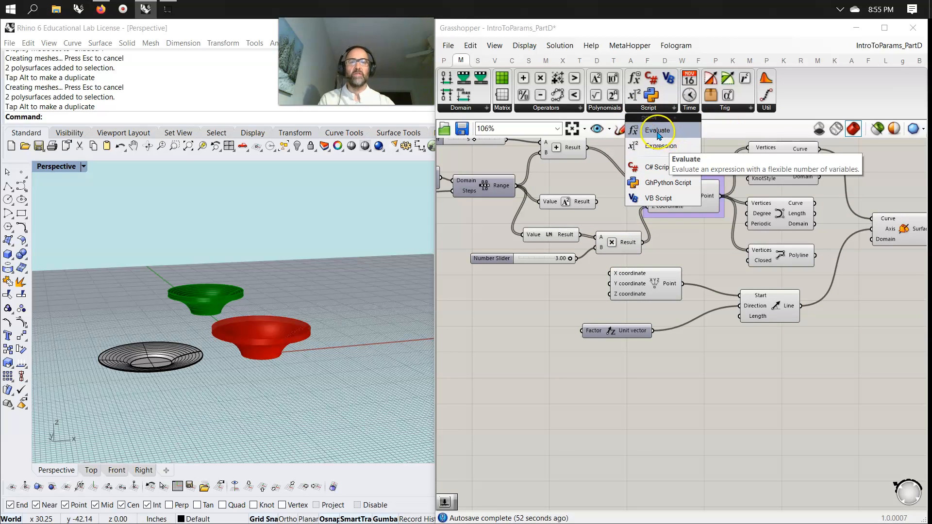
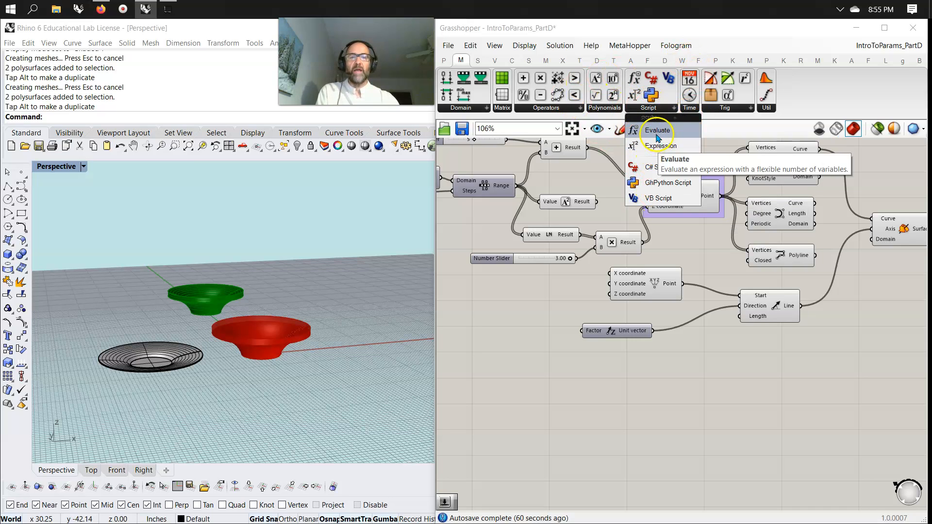
Align the Unit Z component feeding the two extrusions with its number slider
{"action": "right_click_drag", "start_coordinate": [801, 349], "coordinate": [576, 362]}
{"action": "right_click_drag", "start_coordinate": [750, 359], "coordinate": [552, 360]}
{"action": "right_click_drag", "start_coordinate": [751, 341], "coordinate": [549, 342]}
{"action": "right_click_drag", "start_coordinate": [720, 339], "coordinate": [502, 300]}
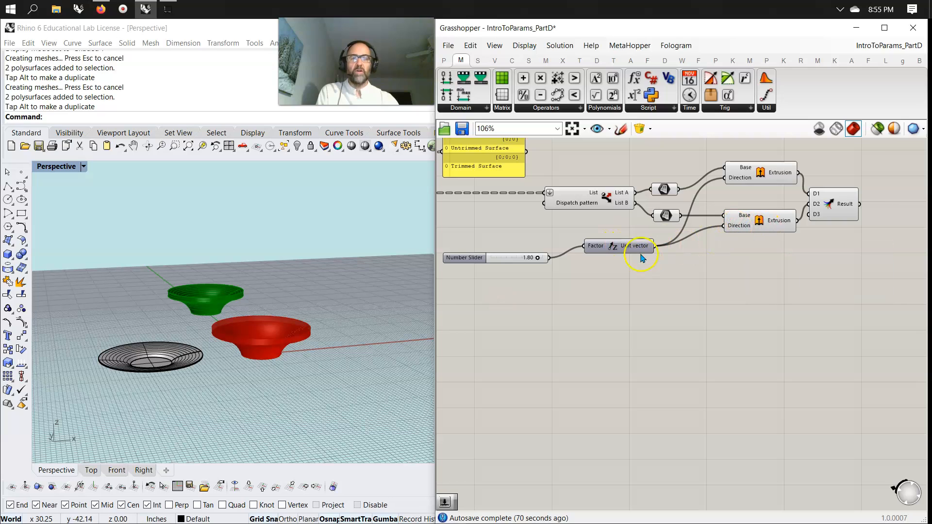
{"action": "left_click_drag", "start_coordinate": [634, 246], "coordinate": [625, 254]}
Add a Negative component to the canvas just below the Unit Z component feeding the extrusions
{"action": "double_click", "coordinate": [678, 300]}
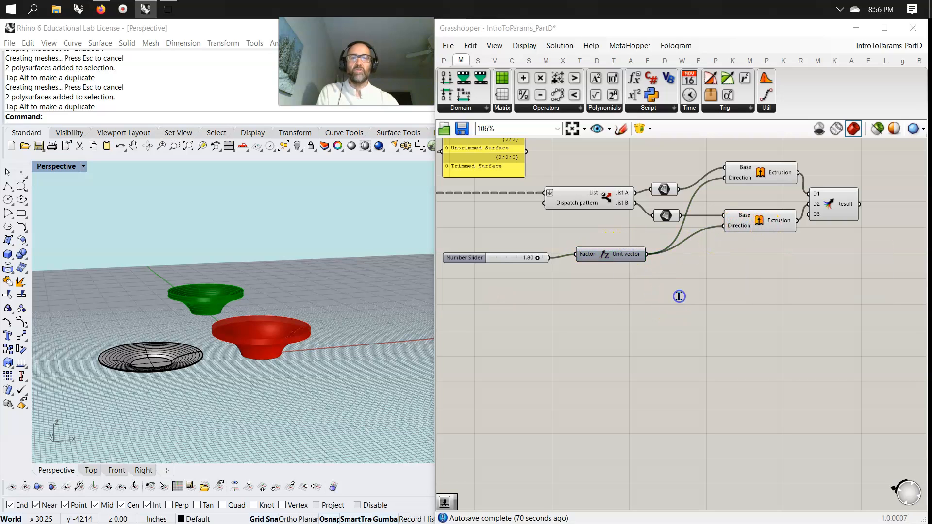
{"action": "left_click", "coordinate": [544, 109]}
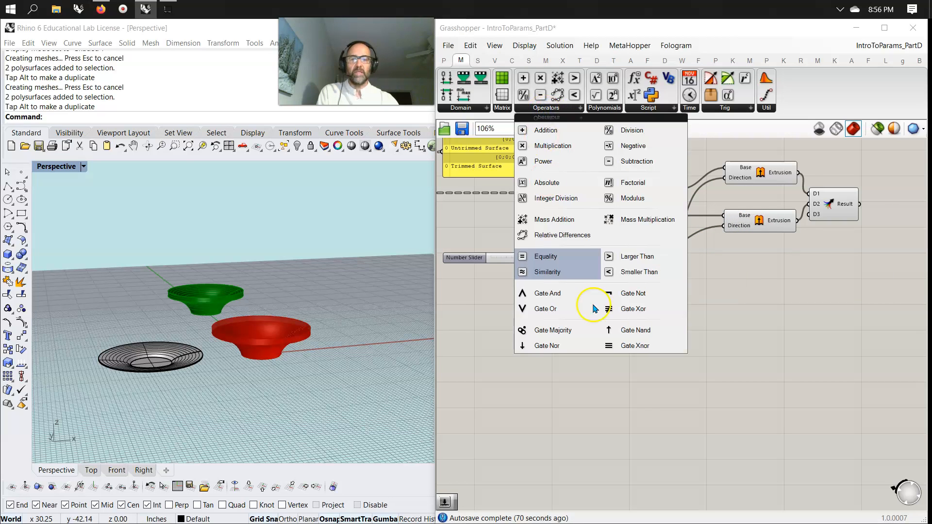
{"action": "left_click", "coordinate": [642, 393]}
{"action": "double_click", "coordinate": [676, 289]}
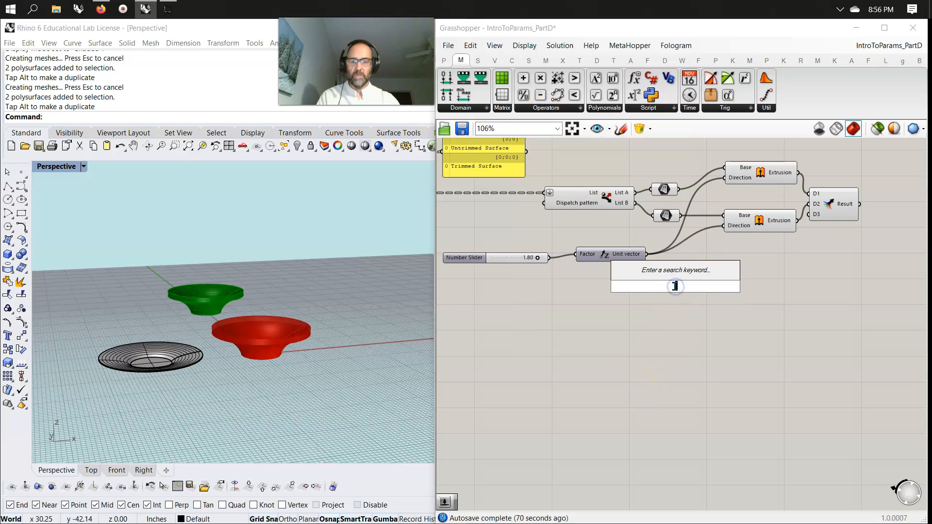
{"action": "type", "text": "neg"}
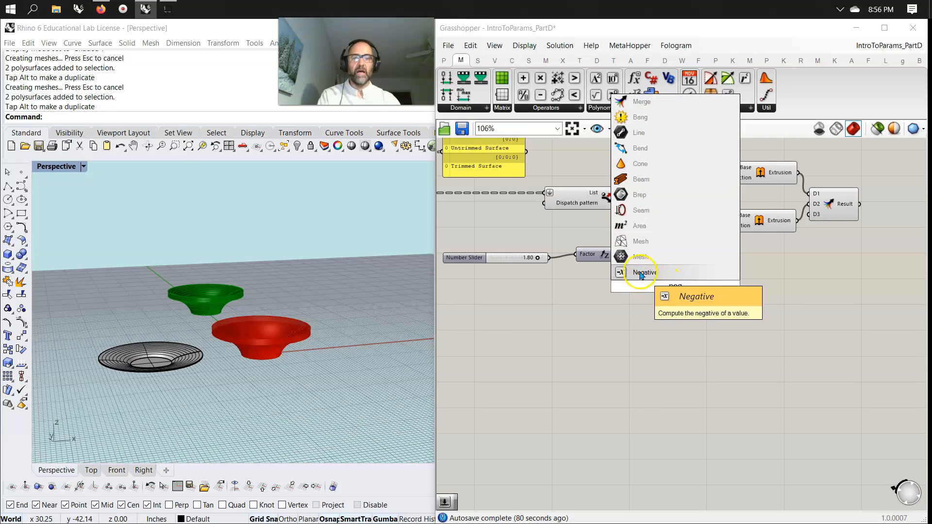
{"action": "left_click", "coordinate": [640, 272]}
{"action": "left_click_drag", "start_coordinate": [672, 289], "coordinate": [686, 278]}
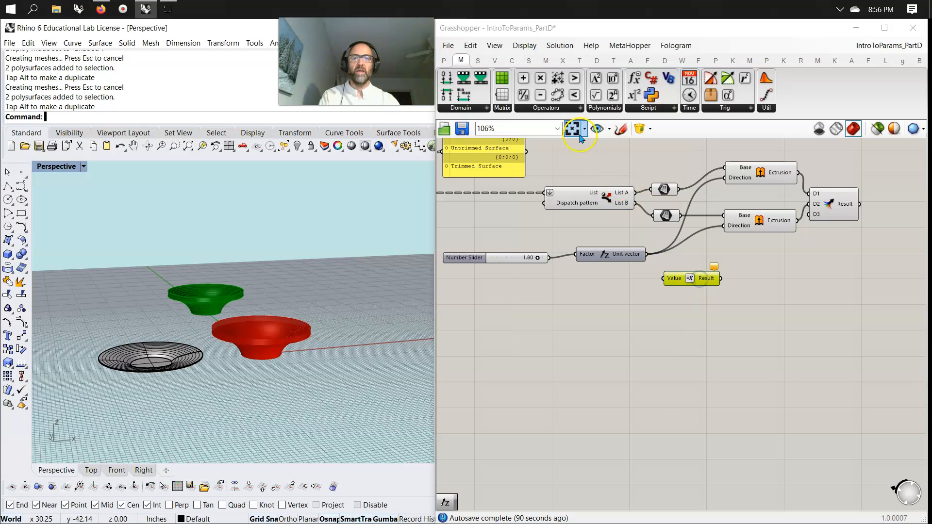
{"action": "left_click", "coordinate": [540, 109]}
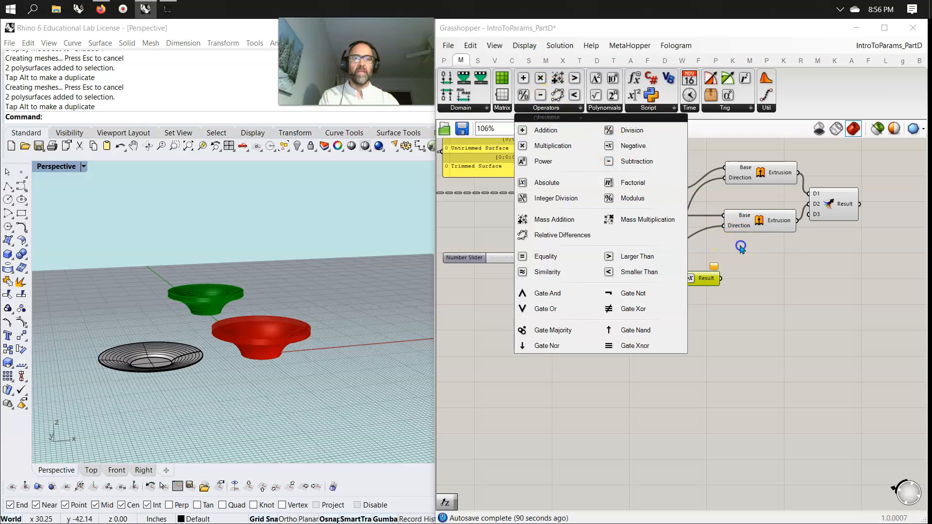
{"action": "right_click", "coordinate": [734, 226]}
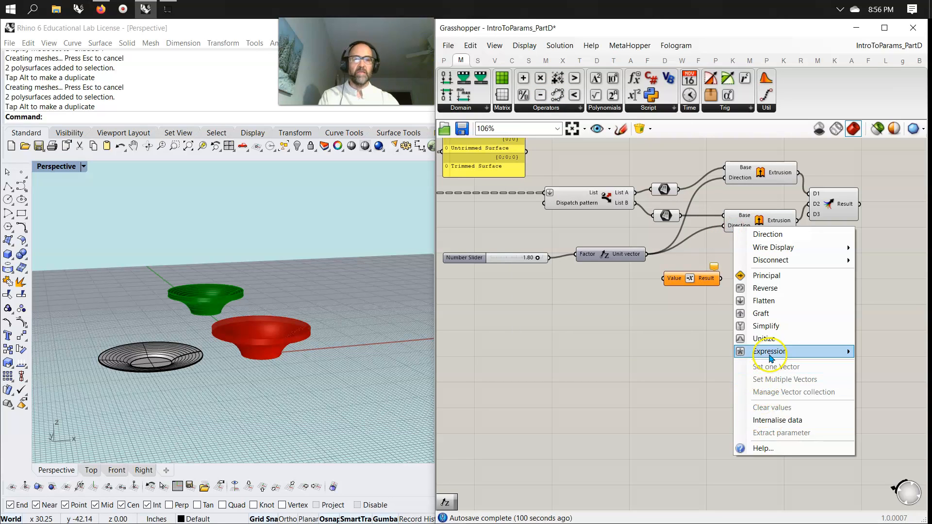
{"action": "left_click", "coordinate": [692, 328]}
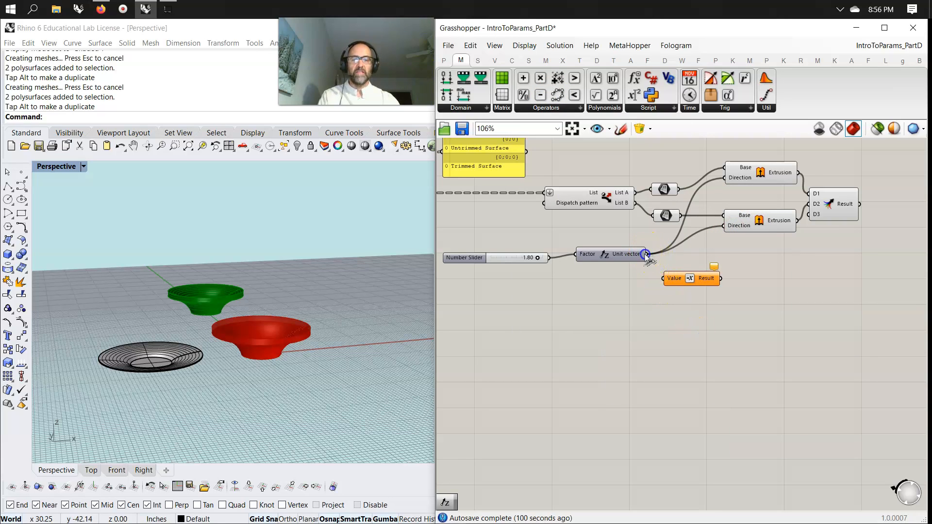
Route the unit vector through the Negative component into the lower Extrusion's Direction input and place the component closer to that extrusion
{"action": "left_click_drag", "start_coordinate": [654, 275], "coordinate": [659, 279]}
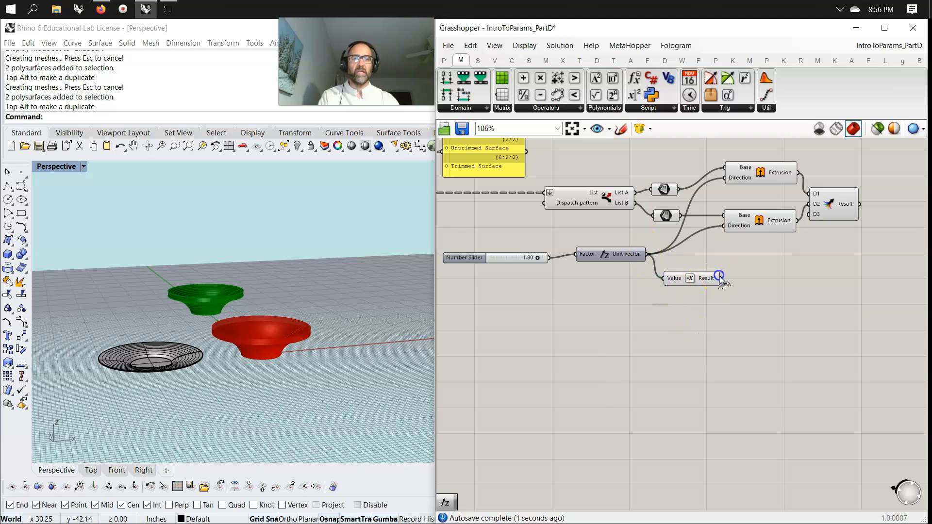
{"action": "left_click_drag", "start_coordinate": [725, 231], "coordinate": [724, 227]}
{"action": "scroll", "coordinate": [287, 381], "scroll_direction": "up", "scroll_amount": 4}
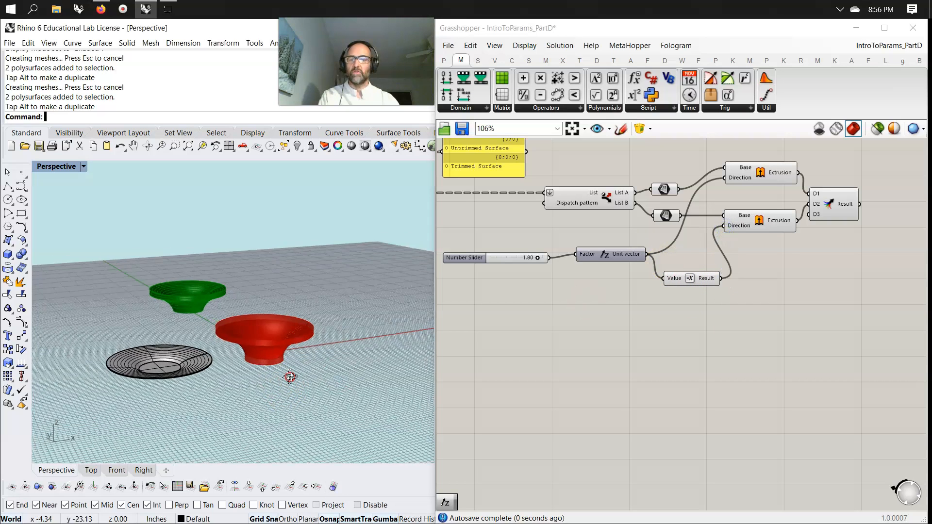
{"action": "right_click_drag", "start_coordinate": [272, 360], "coordinate": [254, 377]}
{"action": "left_click_drag", "start_coordinate": [714, 279], "coordinate": [725, 265]}
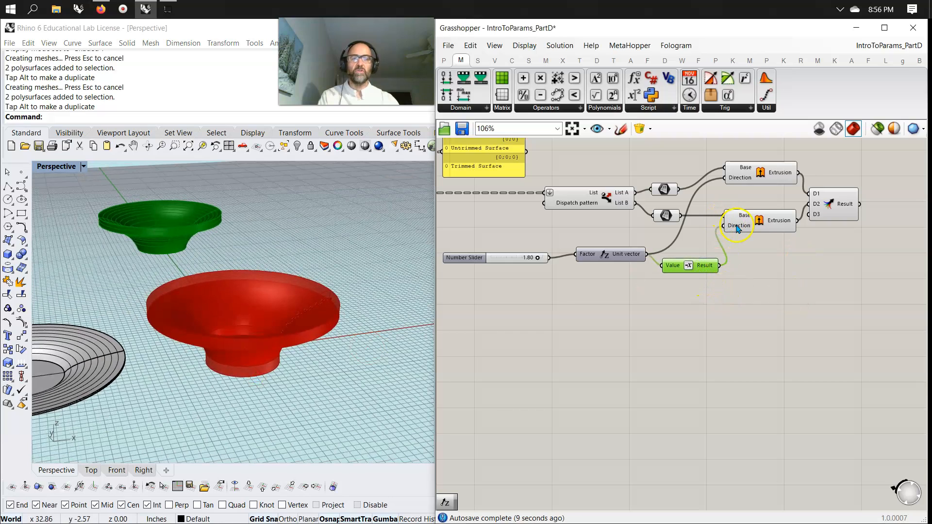
Place an Evaluate component and an Expression component on the empty canvas below the Negative component
{"action": "left_click_drag", "start_coordinate": [634, 79], "coordinate": [694, 315]}
{"action": "left_click", "coordinate": [689, 350]}
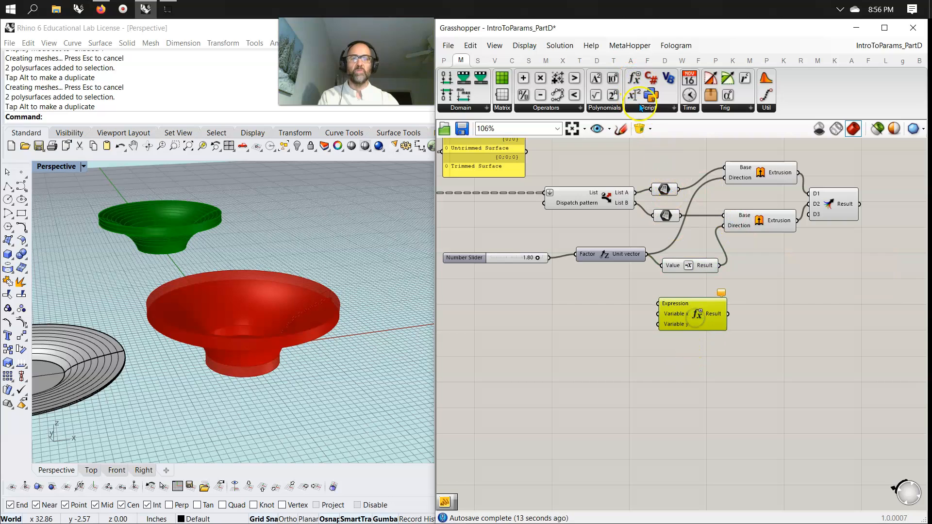
{"action": "left_click_drag", "start_coordinate": [692, 377], "coordinate": [697, 368]}
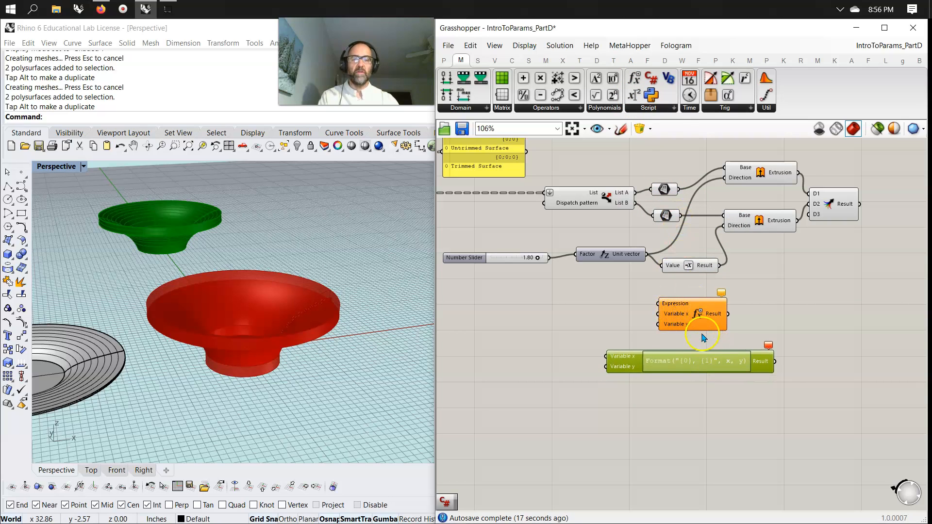
Examine the Expression component's Expression Designer and its function list, leaving the expression as it is
{"action": "double_click", "coordinate": [690, 365]}
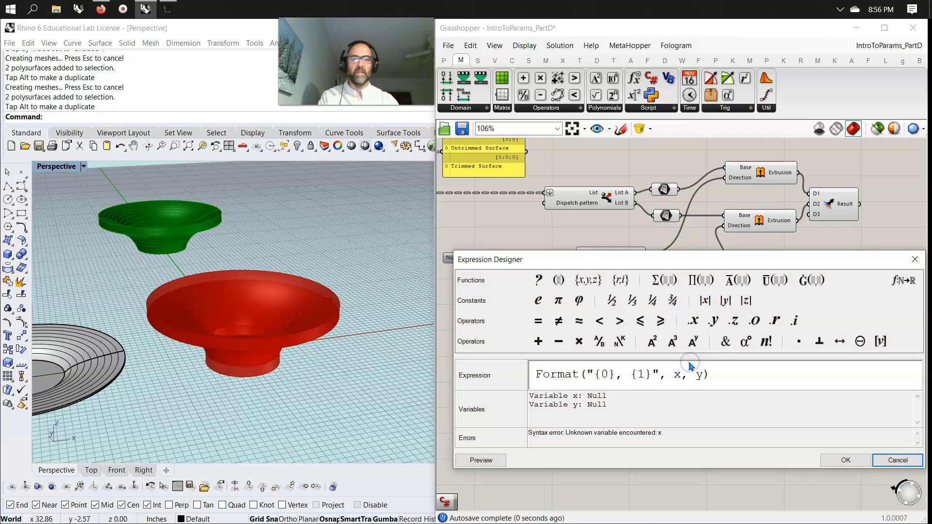
{"action": "left_click", "coordinate": [902, 281]}
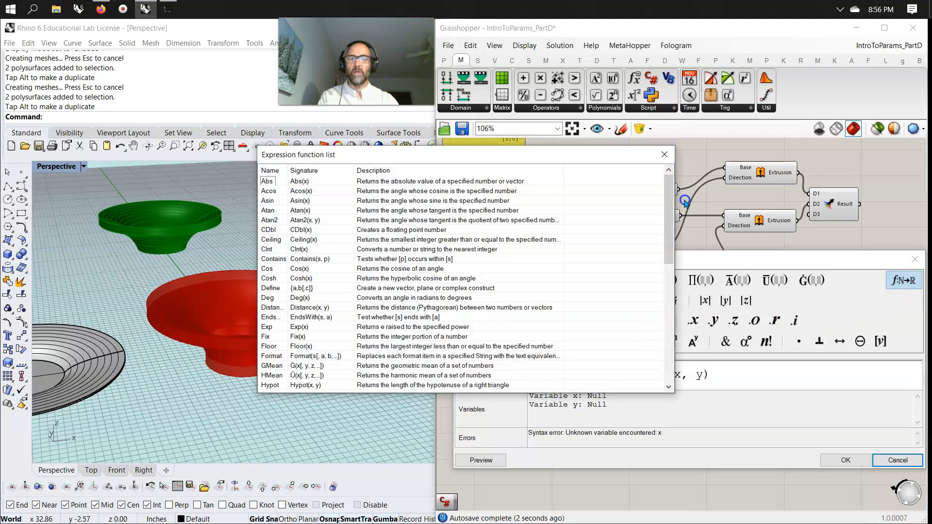
{"action": "left_click_drag", "start_coordinate": [669, 228], "coordinate": [660, 169]}
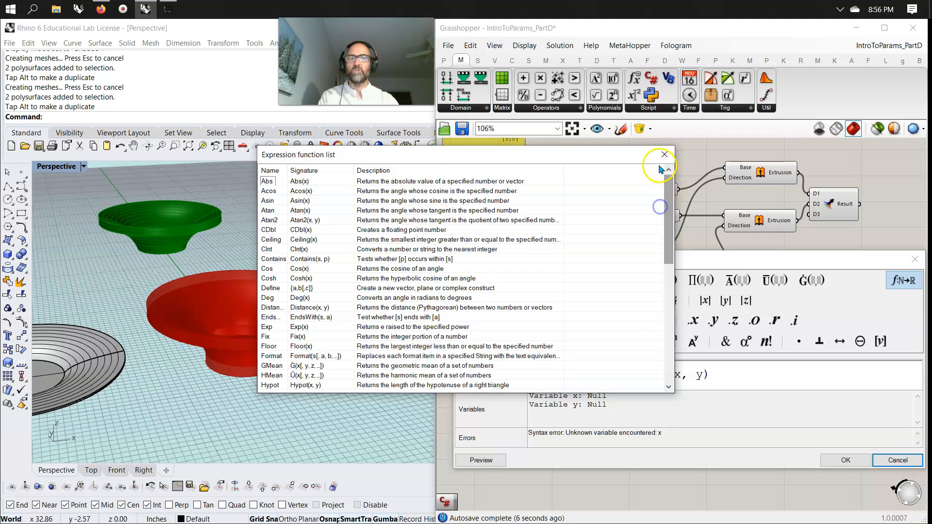
{"action": "left_click", "coordinate": [663, 154]}
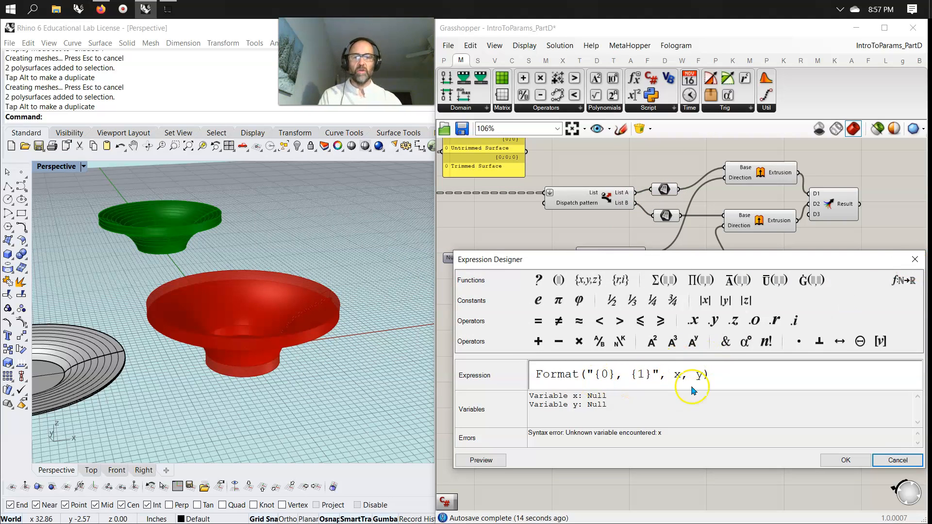
{"action": "left_click", "coordinate": [914, 262]}
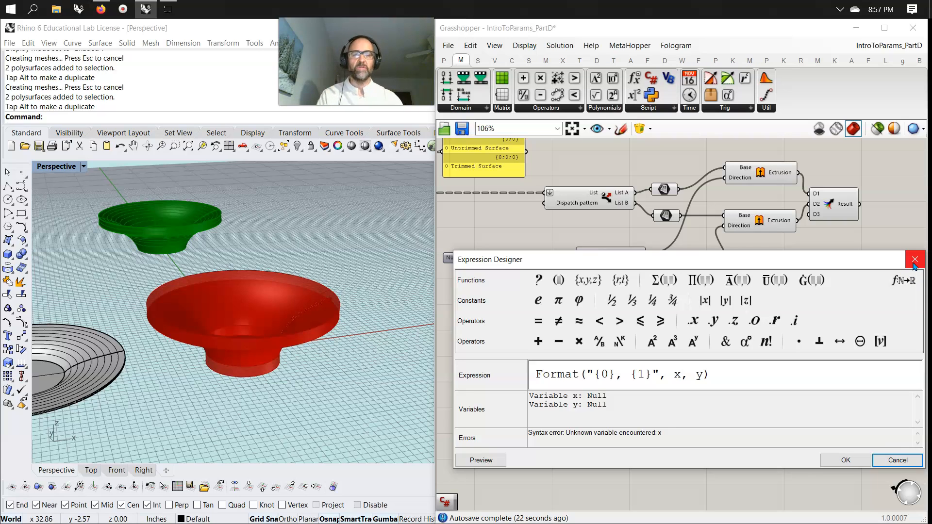
{"action": "left_click", "coordinate": [914, 262]}
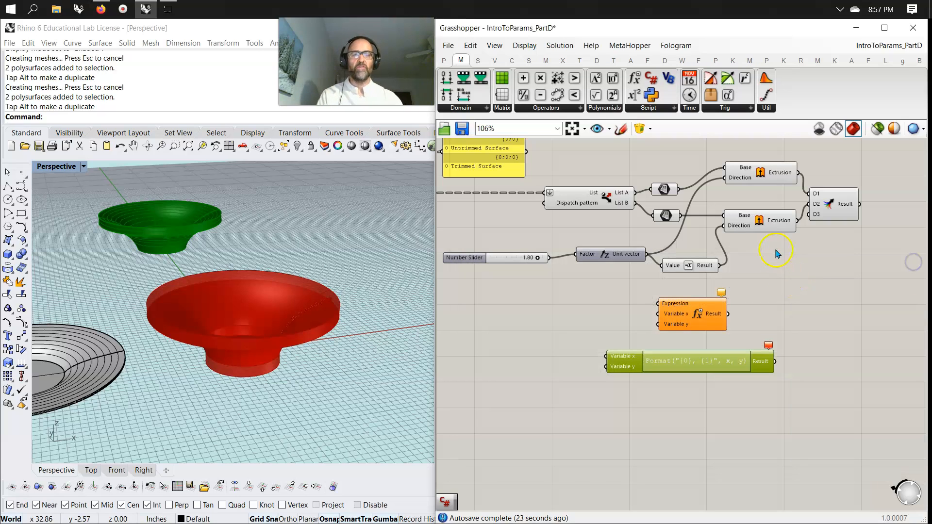
{"action": "right_click", "coordinate": [732, 233]}
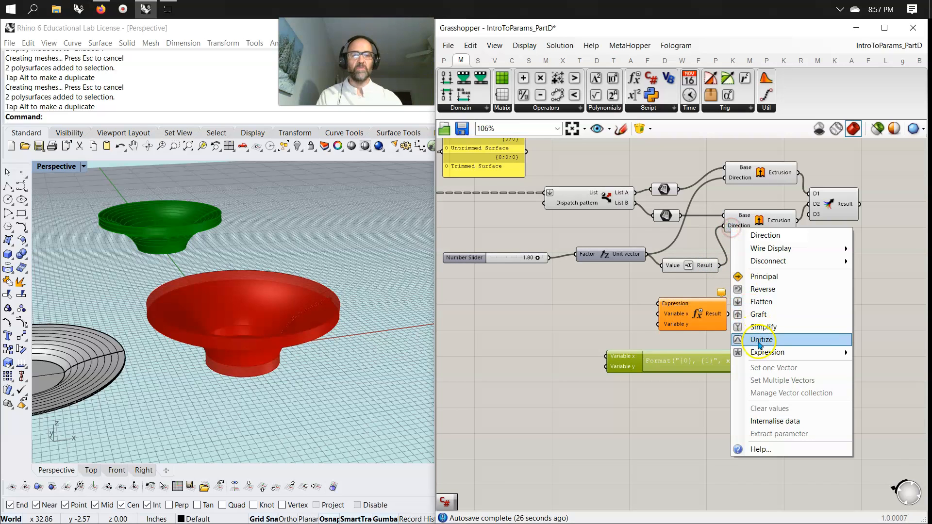
{"action": "mouse_move", "coordinate": [767, 352]}
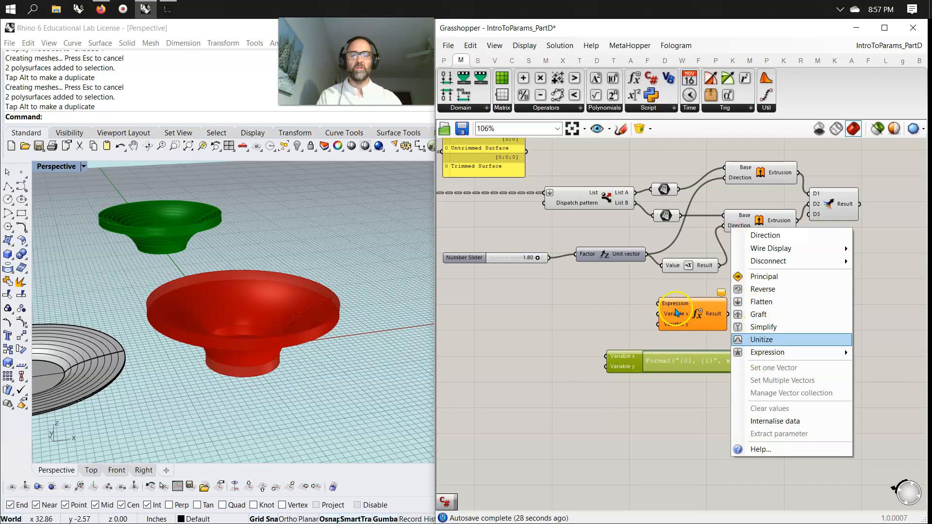
{"action": "left_click", "coordinate": [605, 314]}
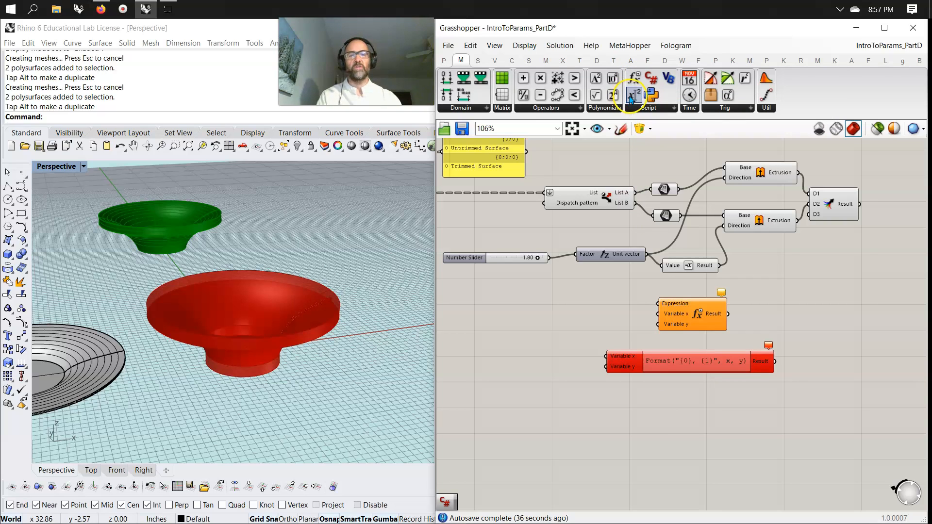
Shift the Evaluate and Expression components slightly on the canvas and move the Merge component farther from the two extrusions
{"action": "left_click", "coordinate": [650, 101]}
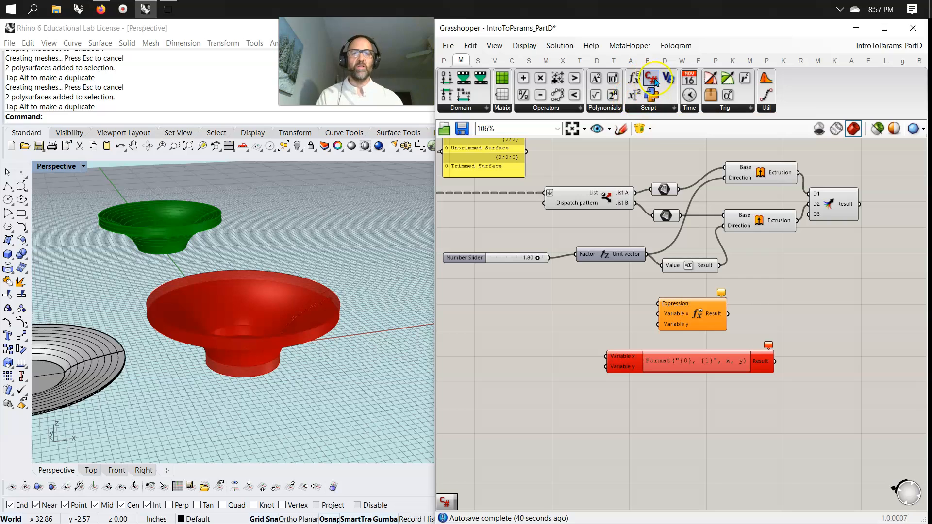
{"action": "left_click_drag", "start_coordinate": [745, 404], "coordinate": [686, 335]}
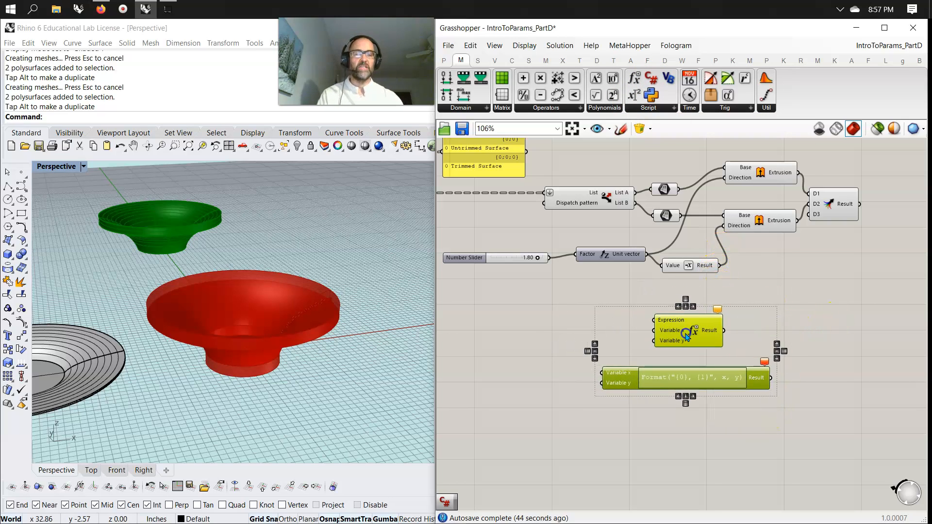
{"action": "right_click_drag", "start_coordinate": [848, 309], "coordinate": [732, 314]}
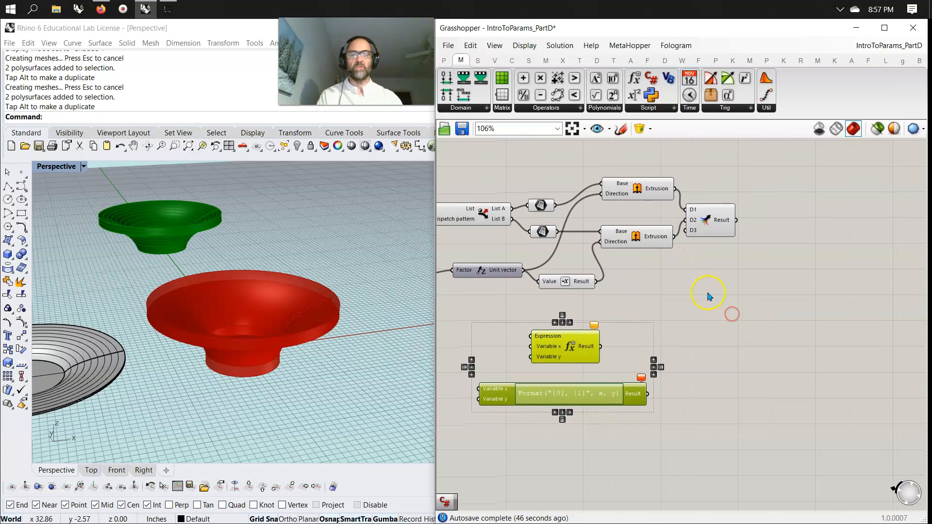
{"action": "left_click_drag", "start_coordinate": [704, 230], "coordinate": [733, 221]}
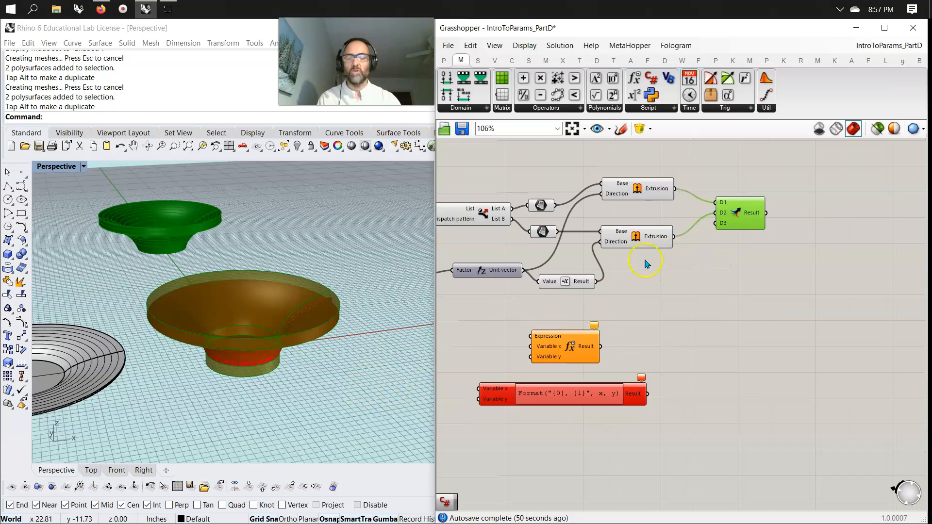
Move the Graph Mapper from the canvas corner to the empty area below the Unit Z component that feeds the Line
{"action": "right_click_drag", "start_coordinate": [513, 324], "coordinate": [709, 300]}
{"action": "right_click_drag", "start_coordinate": [334, 361], "coordinate": [339, 345]}
{"action": "scroll", "coordinate": [529, 355], "scroll_direction": "down", "scroll_amount": 6}
{"action": "right_click_drag", "start_coordinate": [537, 354], "coordinate": [789, 296]}
{"action": "scroll", "coordinate": [781, 293], "scroll_direction": "down", "scroll_amount": 3}
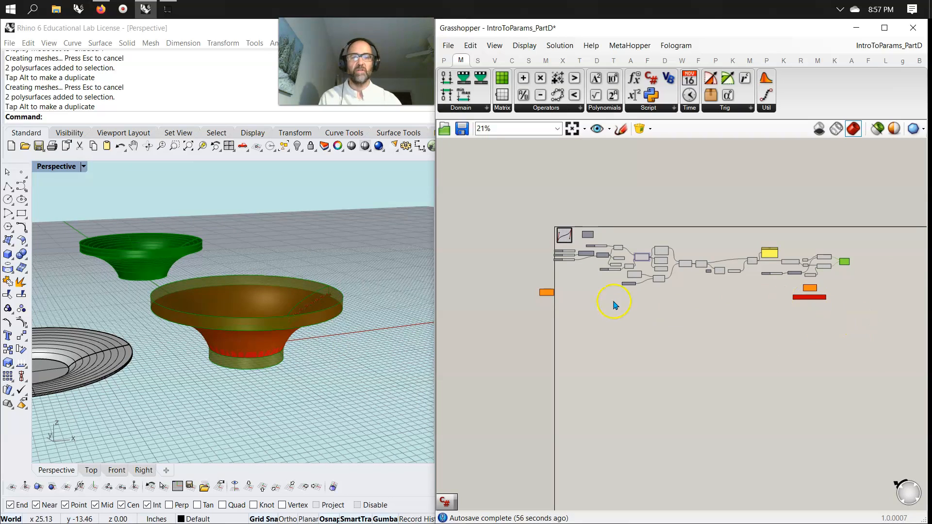
{"action": "scroll", "coordinate": [577, 281], "scroll_direction": "up", "scroll_amount": 6}
{"action": "left_click_drag", "start_coordinate": [558, 167], "coordinate": [659, 356]}
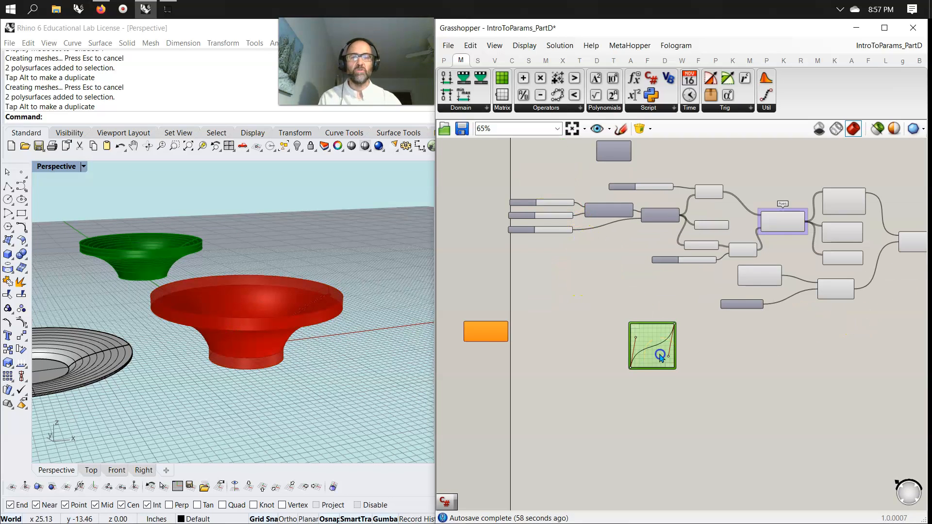
{"action": "scroll", "coordinate": [660, 357], "scroll_direction": "up", "scroll_amount": 4}
{"action": "left_click_drag", "start_coordinate": [581, 414], "coordinate": [628, 432]}
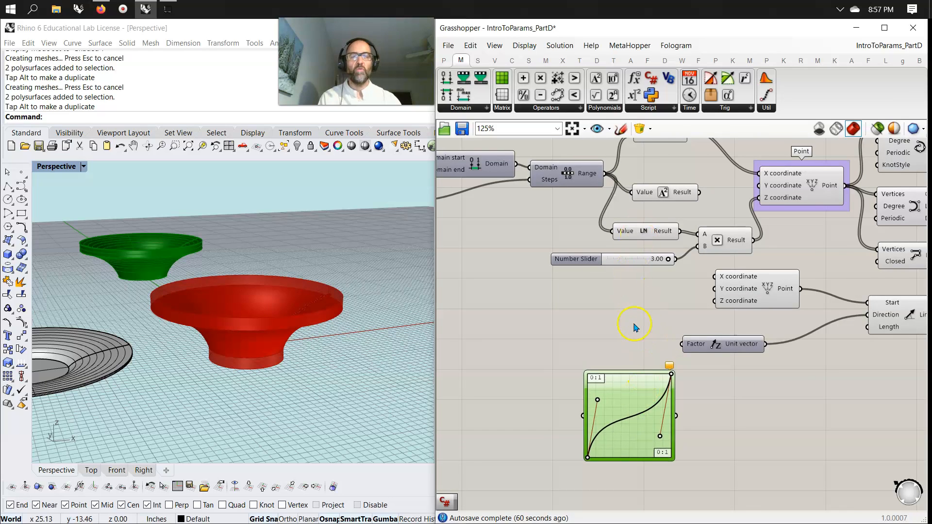
{"action": "right_click_drag", "start_coordinate": [633, 326], "coordinate": [577, 323]}
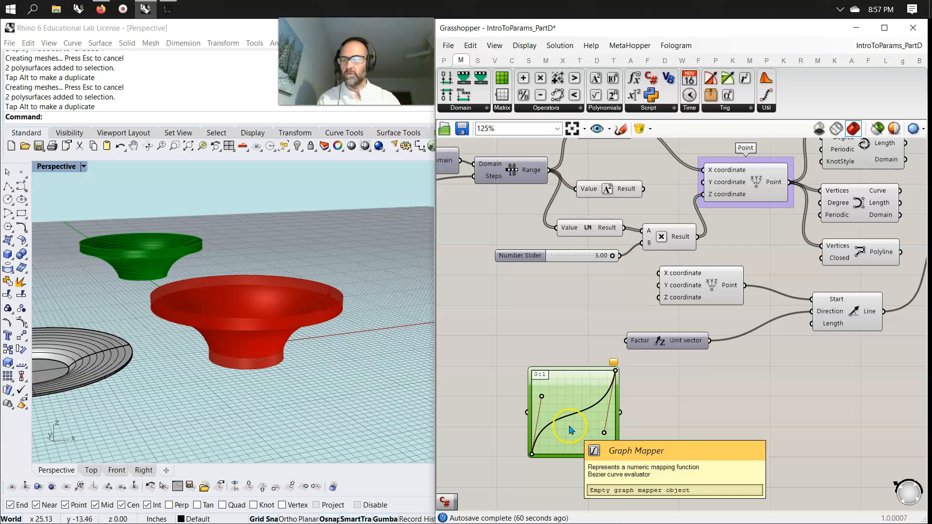
{"action": "left_click_drag", "start_coordinate": [577, 438], "coordinate": [609, 441]}
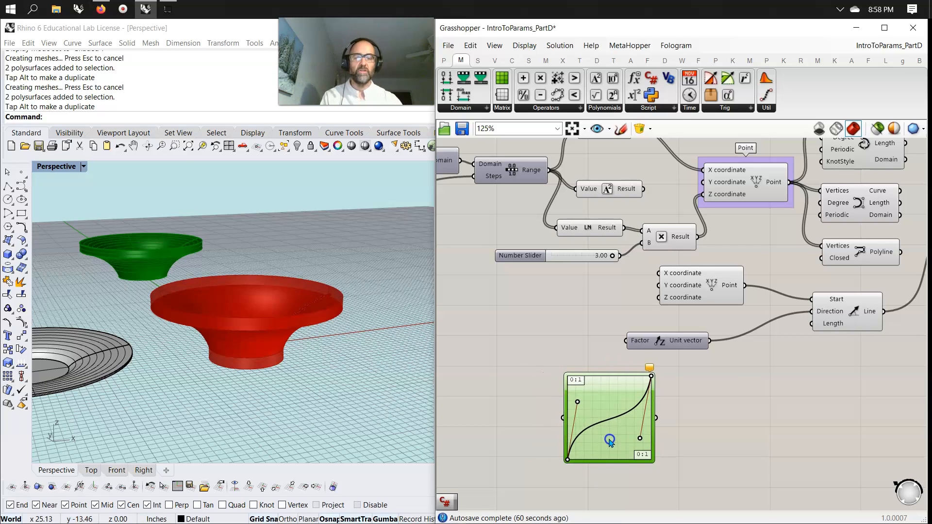
{"action": "right_click_drag", "start_coordinate": [686, 478], "coordinate": [665, 430]}
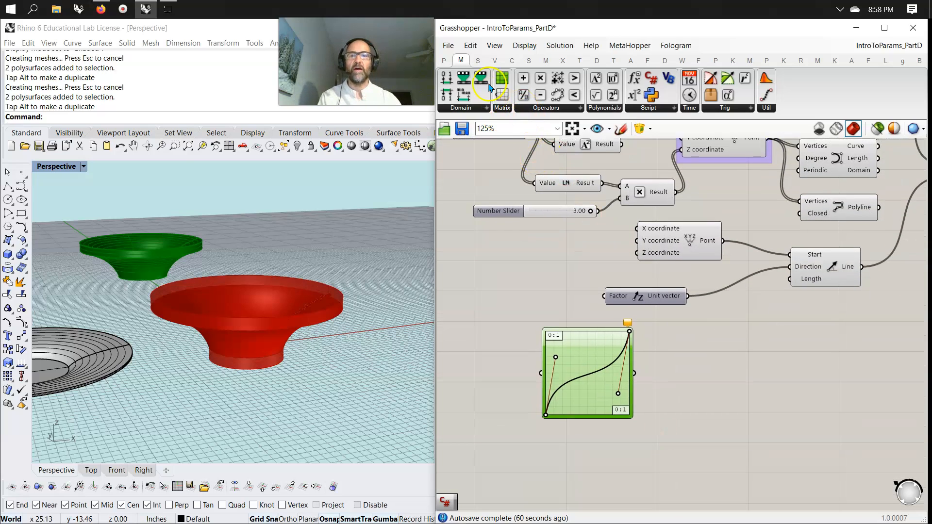
Examine the component categories for sets, sequences, data trees, vectors and intersections
{"action": "left_click", "coordinate": [478, 60]}
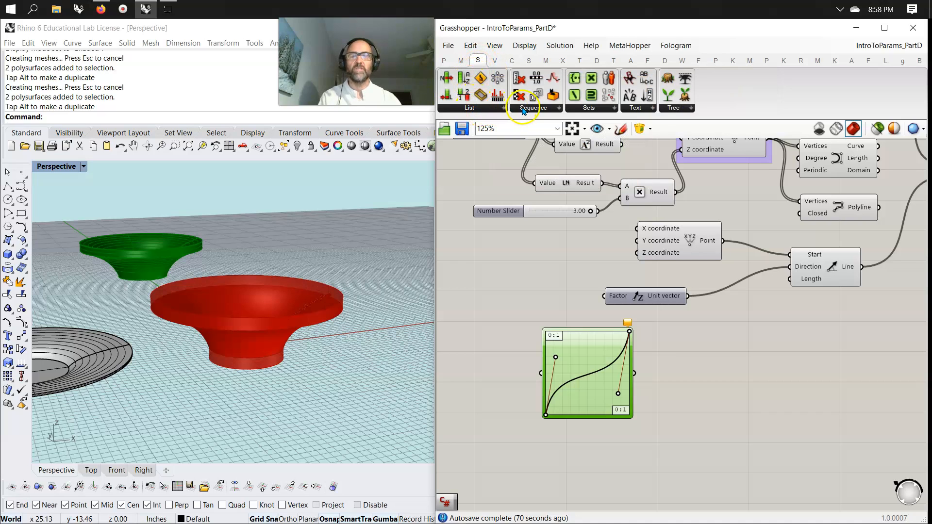
{"action": "left_click", "coordinate": [525, 108]}
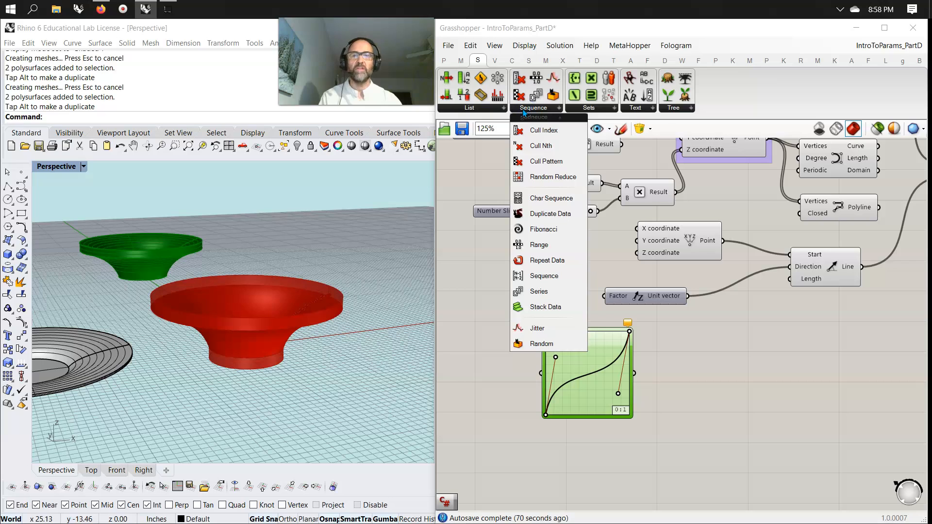
{"action": "left_click", "coordinate": [589, 109]}
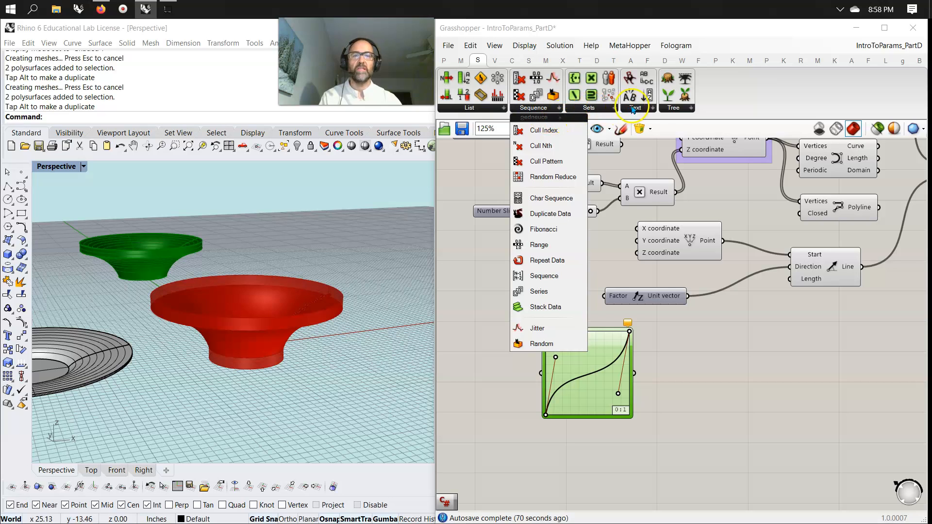
{"action": "left_click", "coordinate": [670, 109]}
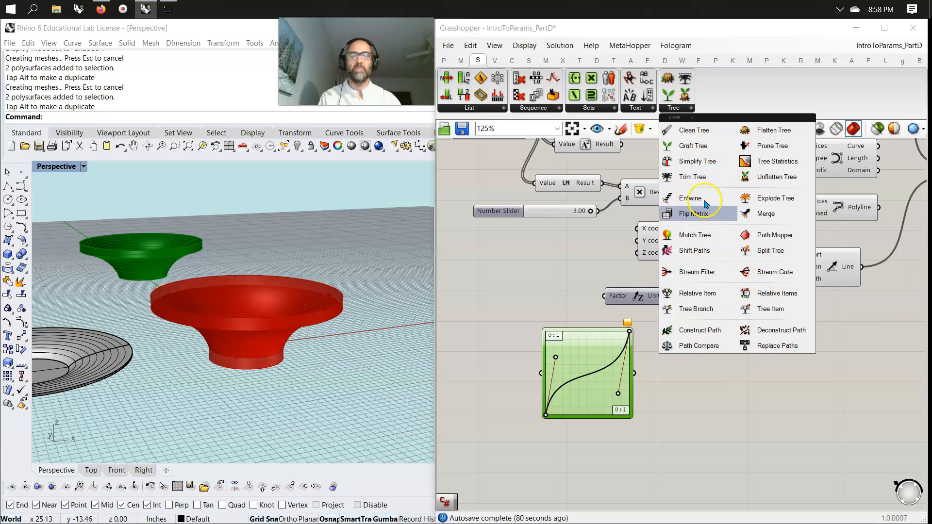
{"action": "left_click", "coordinate": [577, 249]}
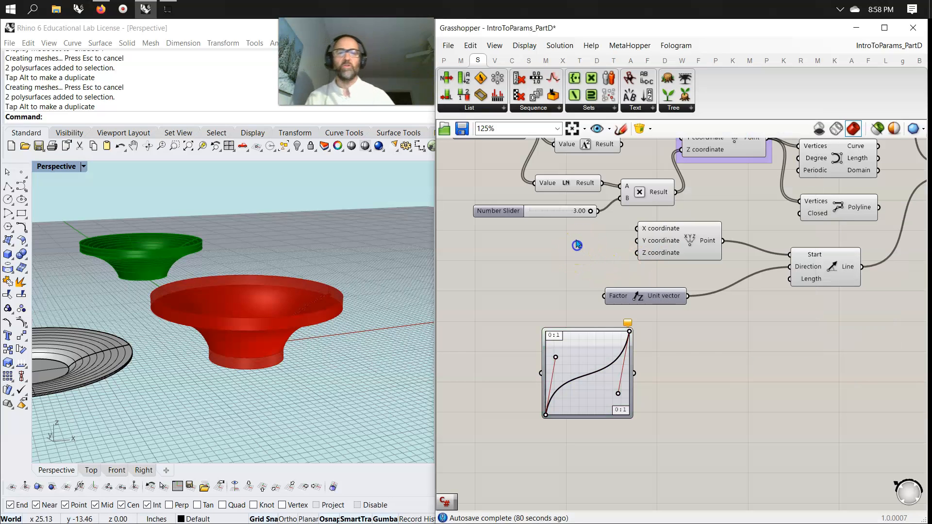
{"action": "left_click", "coordinate": [494, 61]}
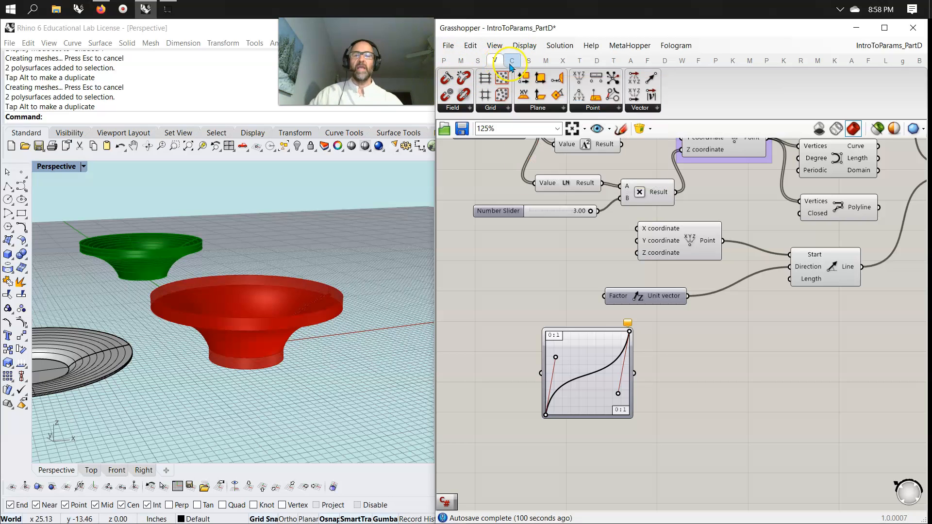
{"action": "mouse_move", "coordinate": [513, 62]}
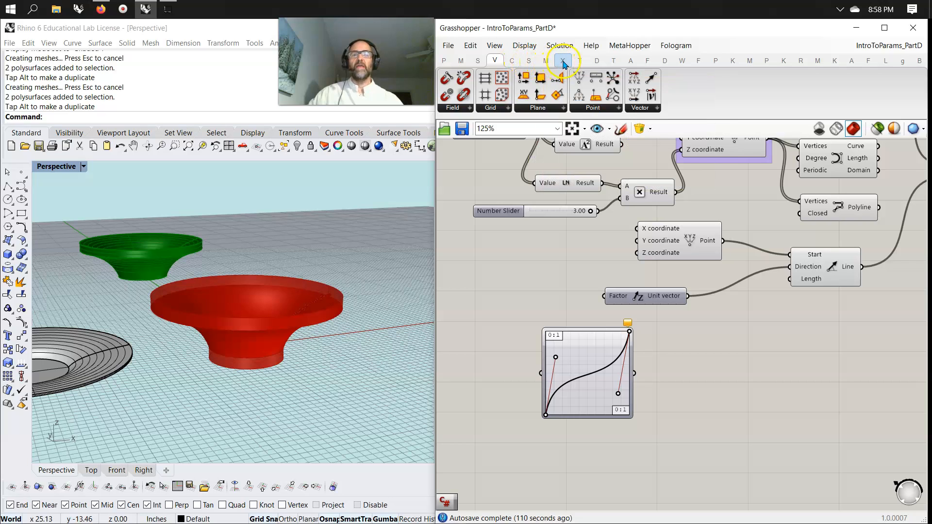
{"action": "mouse_move", "coordinate": [563, 65]}
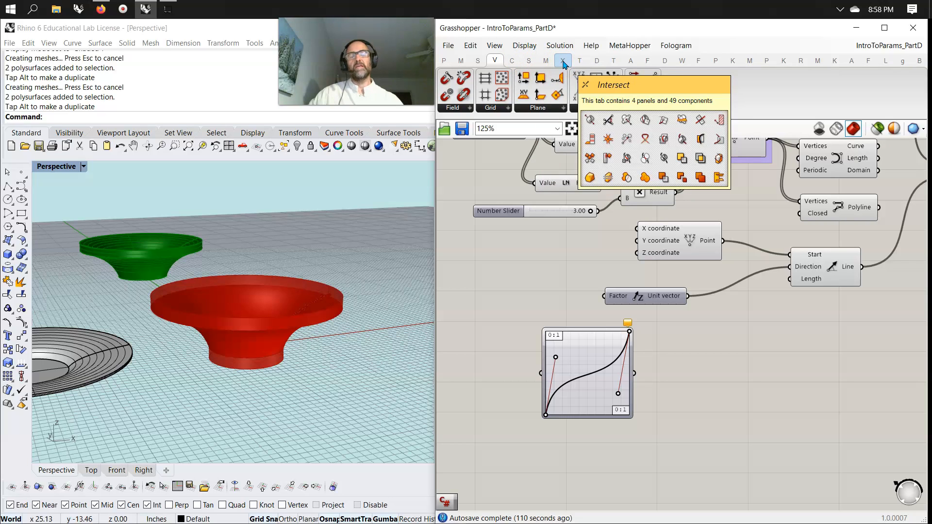
{"action": "left_click", "coordinate": [578, 65]}
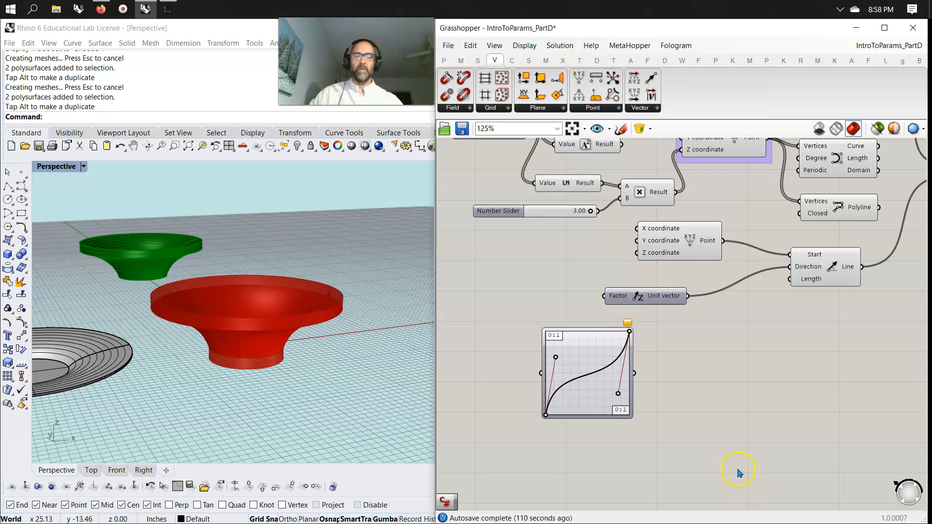
Move the Graph Mapper farther below the definition and duplicate it into a two-by-two block of four graph mappers
{"action": "scroll", "coordinate": [728, 418], "scroll_direction": "down", "scroll_amount": 5}
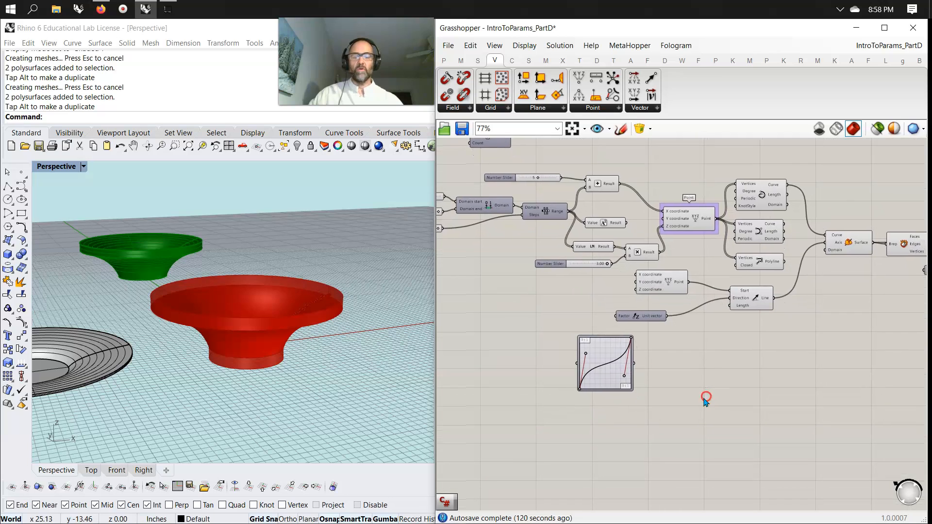
{"action": "scroll", "coordinate": [587, 289], "scroll_direction": "up", "scroll_amount": 5}
{"action": "right_click_drag", "start_coordinate": [592, 305], "coordinate": [593, 277]}
{"action": "scroll", "coordinate": [593, 276], "scroll_direction": "down", "scroll_amount": 5}
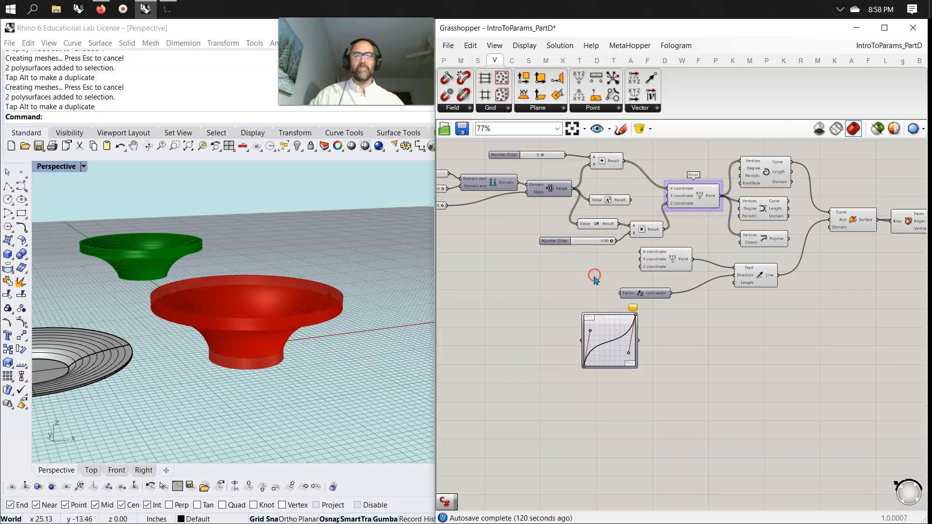
{"action": "right_click_drag", "start_coordinate": [639, 432], "coordinate": [644, 339]}
{"action": "left_click_drag", "start_coordinate": [616, 268], "coordinate": [624, 411]}
{"action": "left_click_drag", "start_coordinate": [648, 451], "coordinate": [593, 265]}
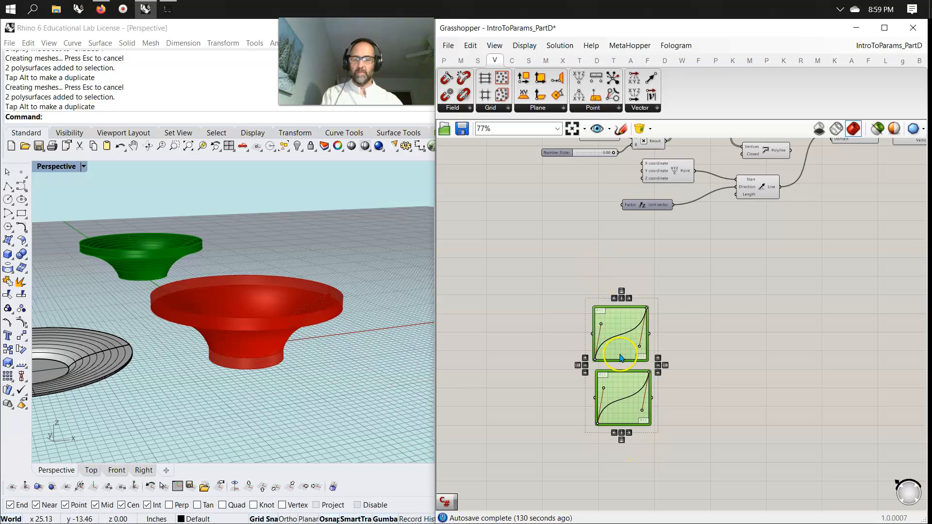
{"action": "left_click_drag", "start_coordinate": [620, 358], "coordinate": [700, 358], "text": "alt"}
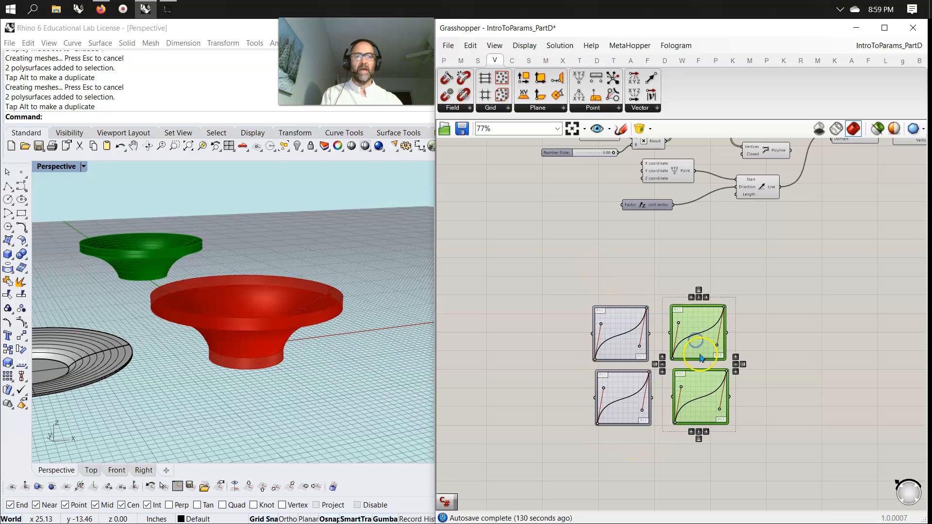
Select the whole bowl definition above the graph mappers and turn off its preview
{"action": "scroll", "coordinate": [604, 363], "scroll_direction": "down", "scroll_amount": 6}
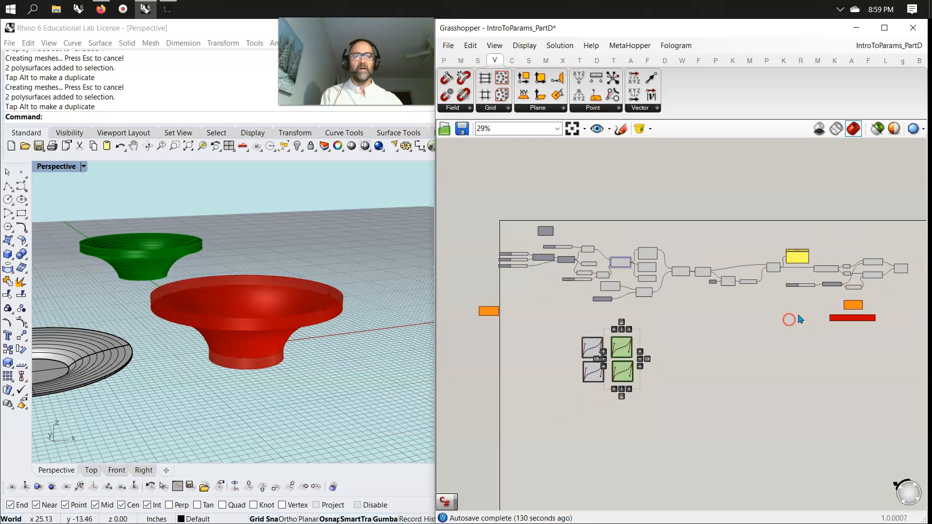
{"action": "scroll", "coordinate": [796, 318], "scroll_direction": "down", "scroll_amount": 1}
{"action": "left_click_drag", "start_coordinate": [905, 322], "coordinate": [510, 219]}
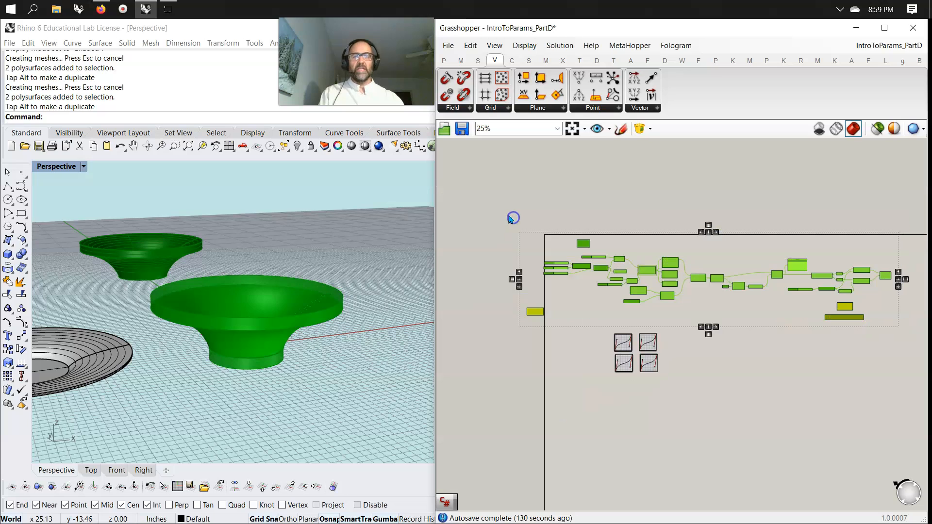
{"action": "right_click", "coordinate": [510, 218]}
{"action": "left_click", "coordinate": [537, 226]}
Place a Construct Point component on the empty canvas to the upper right of the four graph mappers
{"action": "scroll", "coordinate": [630, 349], "scroll_direction": "up", "scroll_amount": 7}
{"action": "scroll", "coordinate": [630, 350], "scroll_direction": "up", "scroll_amount": 3}
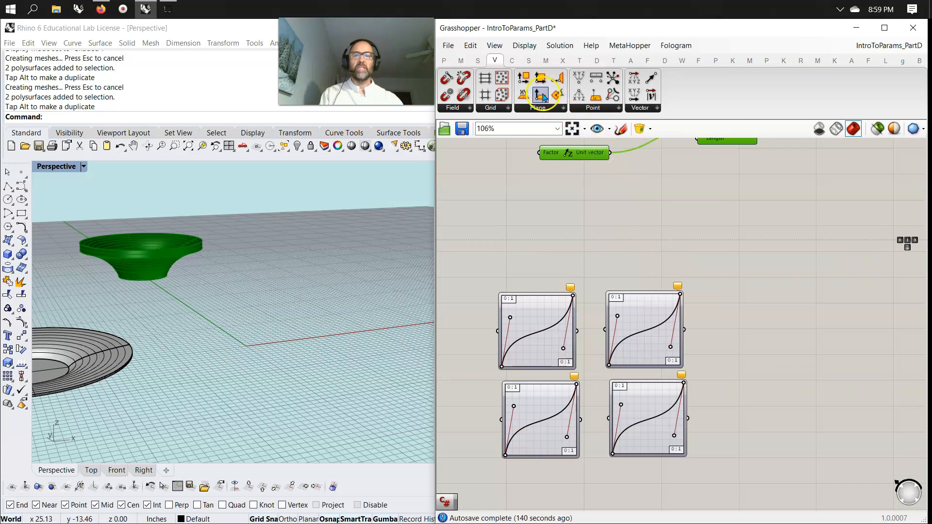
{"action": "left_click_drag", "start_coordinate": [578, 77], "coordinate": [766, 265]}
{"action": "right_click_drag", "start_coordinate": [510, 257], "coordinate": [604, 262]}
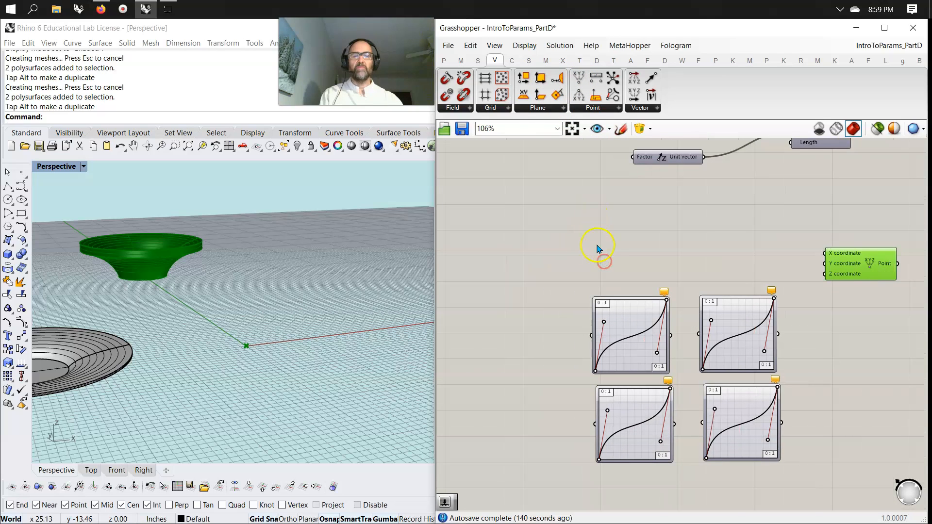
Add a Range component above the graph mappers and locate it among the component categories
{"action": "double_click", "coordinate": [600, 246]}
{"action": "type", "text": "ran"}
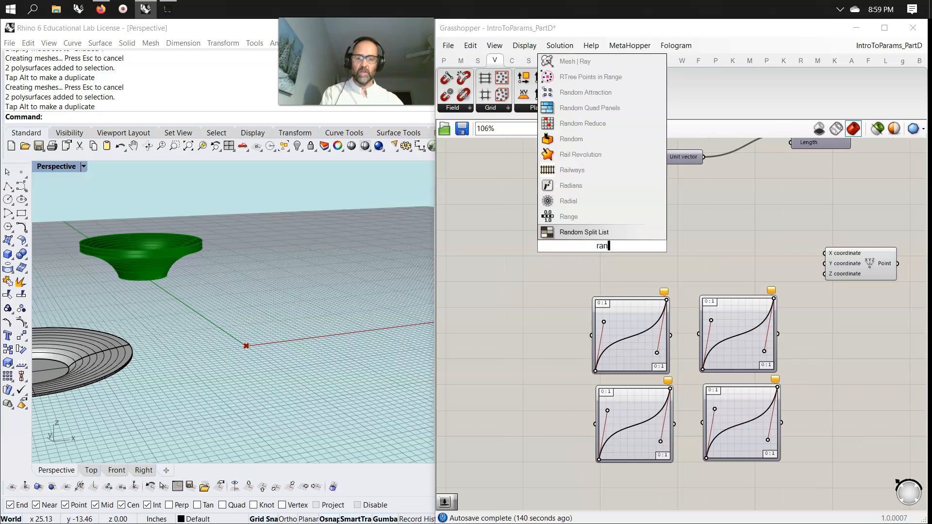
{"action": "type", "text": "ge"}
{"action": "key", "text": "Return"}
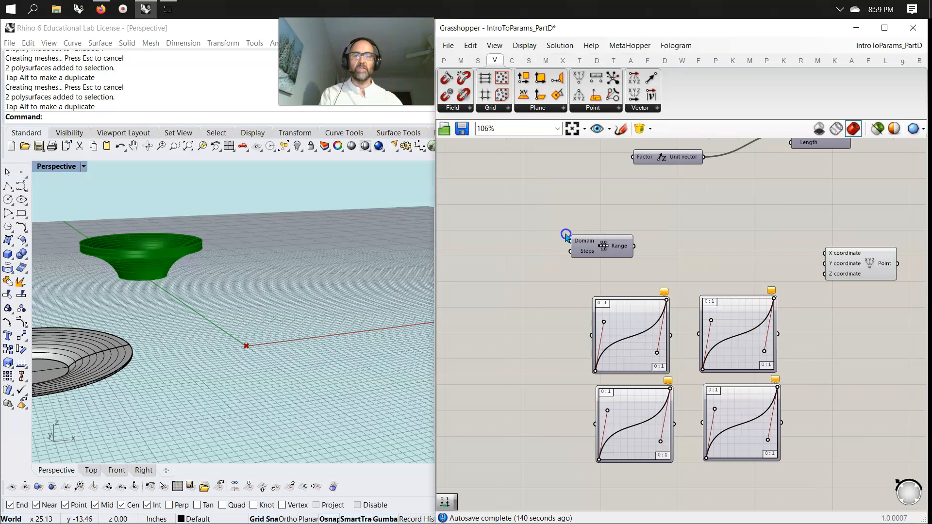
{"action": "left_click", "coordinate": [606, 252]}
{"action": "left_click", "coordinate": [611, 256], "text": "ctrl+alt"}
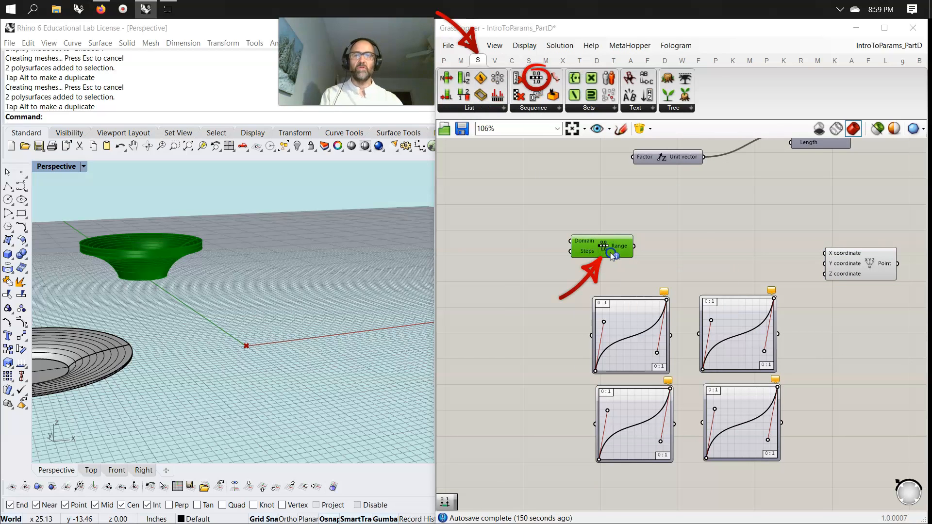
Connect the Range output to the new Construct Point's X coordinate and shift the Range component slightly toward the point
{"action": "left_click_drag", "start_coordinate": [633, 246], "coordinate": [824, 252]}
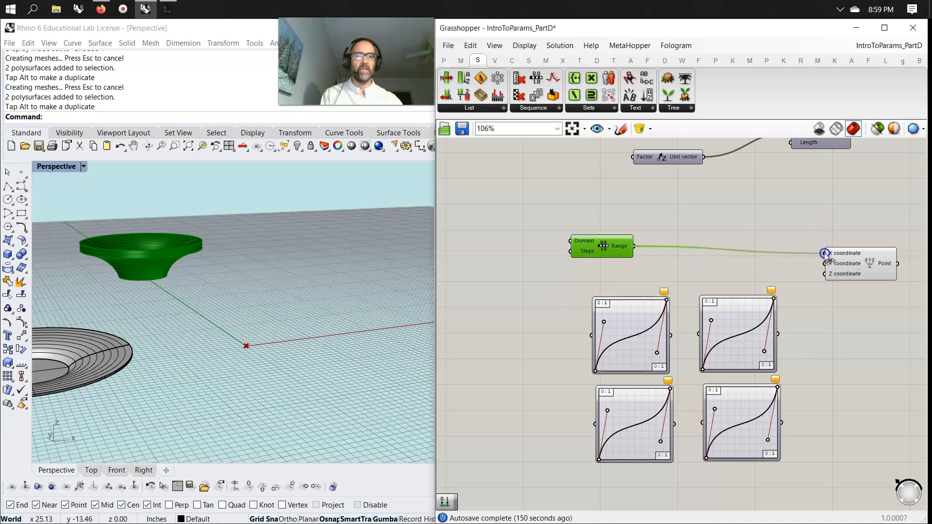
{"action": "left_click_drag", "start_coordinate": [592, 261], "coordinate": [618, 268]}
{"action": "right_click_drag", "start_coordinate": [510, 265], "coordinate": [584, 262]}
{"action": "left_click", "coordinate": [460, 60]}
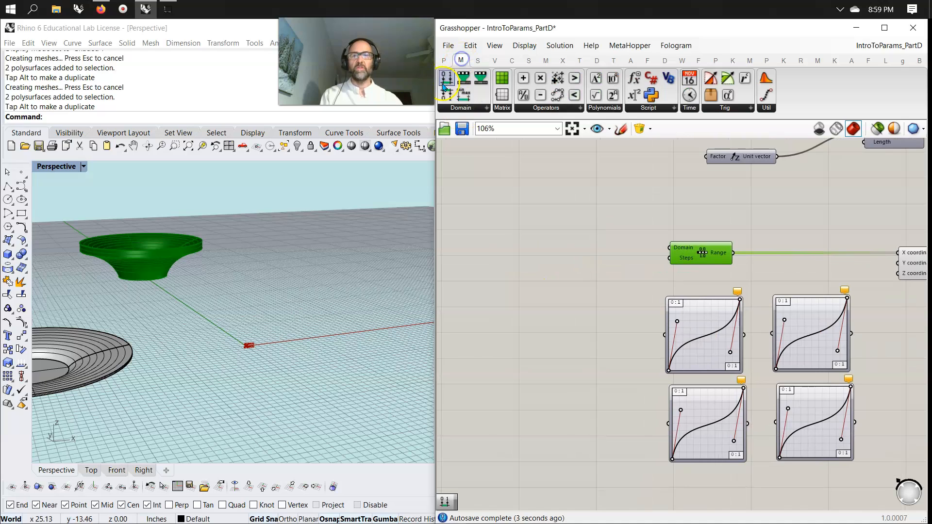
{"action": "left_click_drag", "start_coordinate": [569, 235], "coordinate": [670, 250]}
{"action": "left_click", "coordinate": [580, 239]}
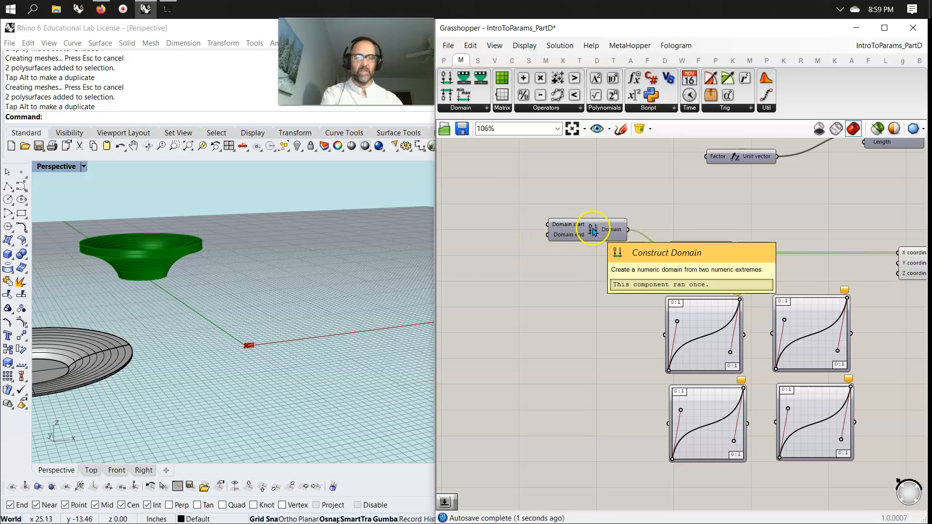
{"action": "key", "text": "Delete"}
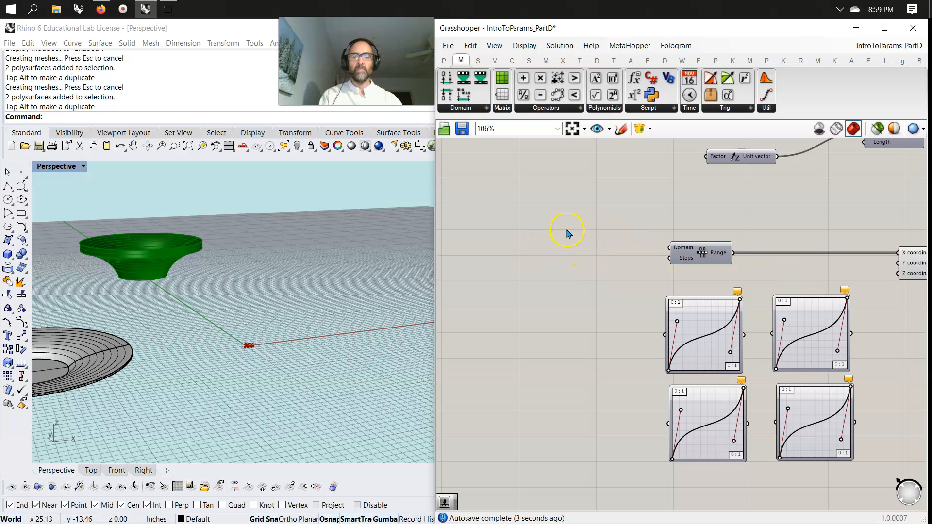
Add a number slider starting from 12, connect it to the Range's Domain input, and set it to 20
{"action": "double_click", "coordinate": [568, 232]}
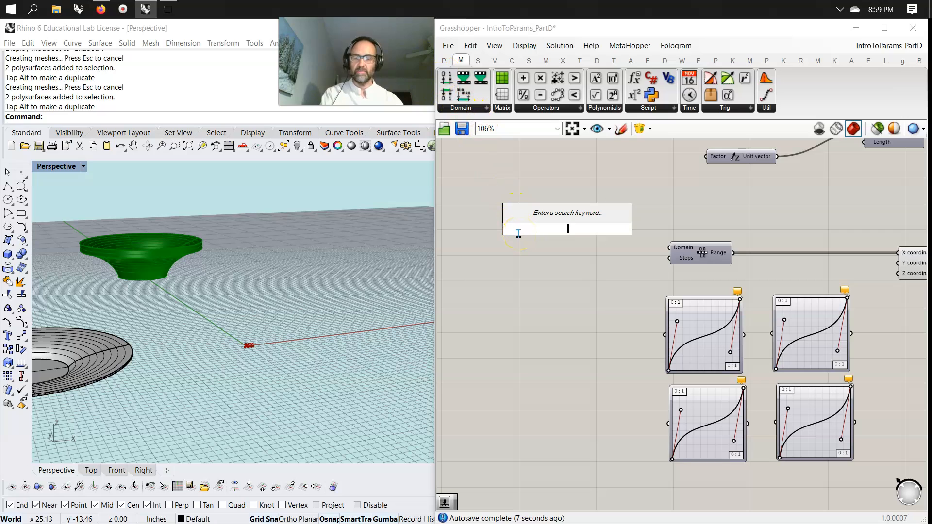
{"action": "type", "text": "12"}
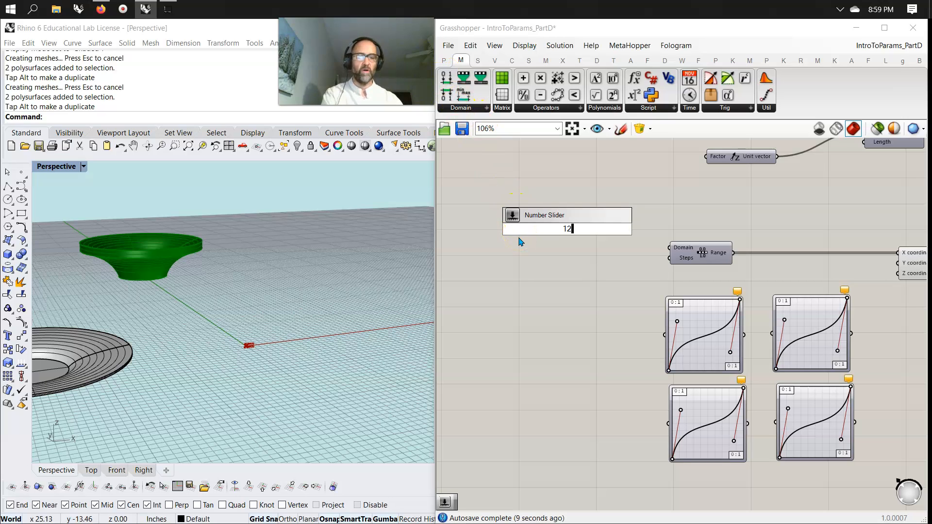
{"action": "key", "text": "Return"}
{"action": "left_click_drag", "start_coordinate": [620, 229], "coordinate": [673, 249]}
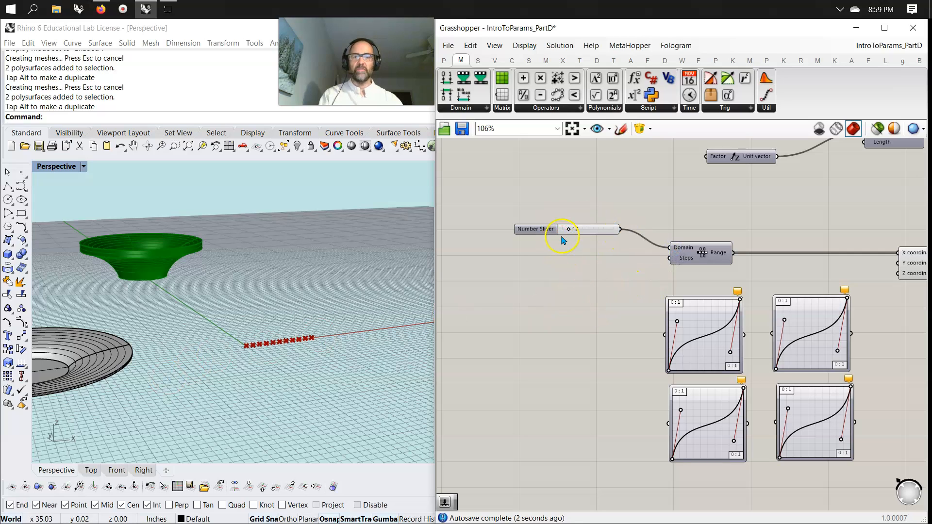
{"action": "mouse_move", "coordinate": [569, 231]}
{"action": "left_mouse_down"}
{"action": "mouse_move", "coordinate": [592, 230]}
{"action": "mouse_move", "coordinate": [561, 231]}
{"action": "mouse_move", "coordinate": [572, 235]}
{"action": "left_mouse_up"}
Examine how the earlier bowl definition offsets its Range values before they reach the point's X coordinate
{"action": "right_click_drag", "start_coordinate": [609, 270], "coordinate": [541, 270]}
{"action": "scroll", "coordinate": [655, 252], "scroll_direction": "down", "scroll_amount": 2}
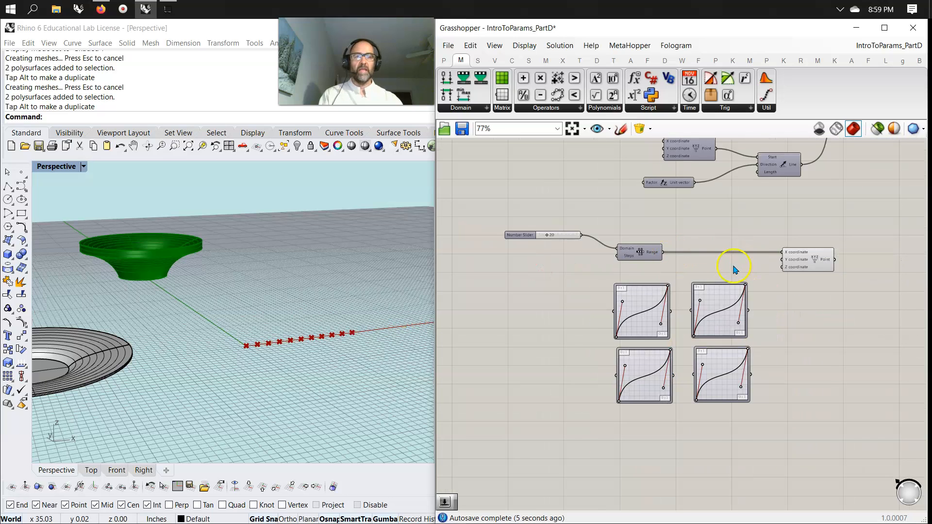
{"action": "scroll", "coordinate": [725, 267], "scroll_direction": "up", "scroll_amount": 3}
{"action": "right_click_drag", "start_coordinate": [716, 265], "coordinate": [684, 280]}
{"action": "scroll", "coordinate": [675, 231], "scroll_direction": "down", "scroll_amount": 4}
{"action": "right_click_drag", "start_coordinate": [676, 232], "coordinate": [658, 290]}
{"action": "scroll", "coordinate": [660, 277], "scroll_direction": "up", "scroll_amount": 3}
{"action": "scroll", "coordinate": [660, 278], "scroll_direction": "down", "scroll_amount": 4}
{"action": "right_click_drag", "start_coordinate": [612, 194], "coordinate": [607, 188]}
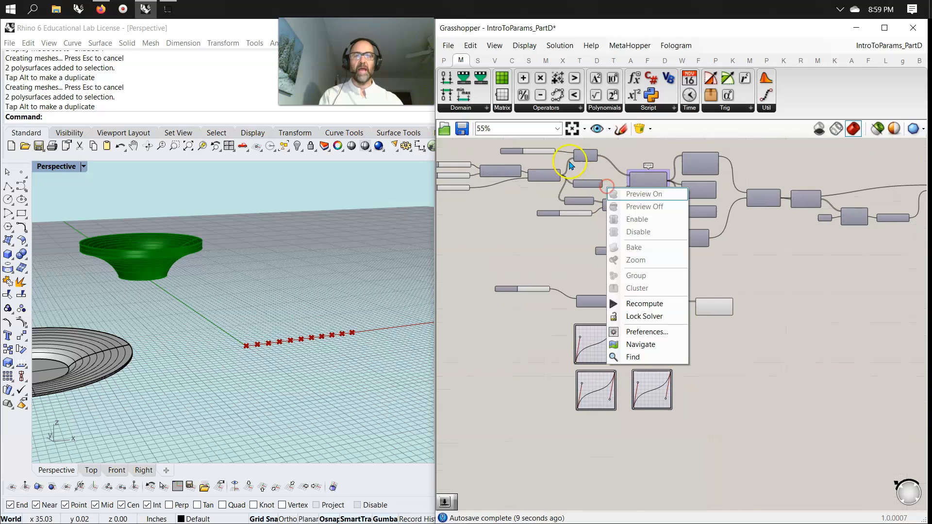
{"action": "scroll", "coordinate": [565, 167], "scroll_direction": "up", "scroll_amount": 2}
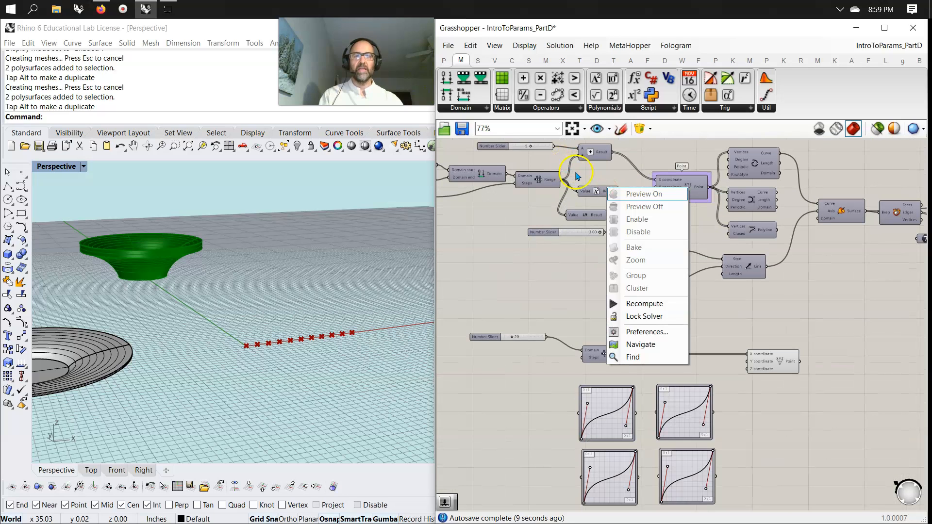
{"action": "left_click", "coordinate": [718, 313]}
Look at the Expression option of the new Construct Point's X coordinate input and leave it empty
{"action": "scroll", "coordinate": [717, 312], "scroll_direction": "up", "scroll_amount": 6}
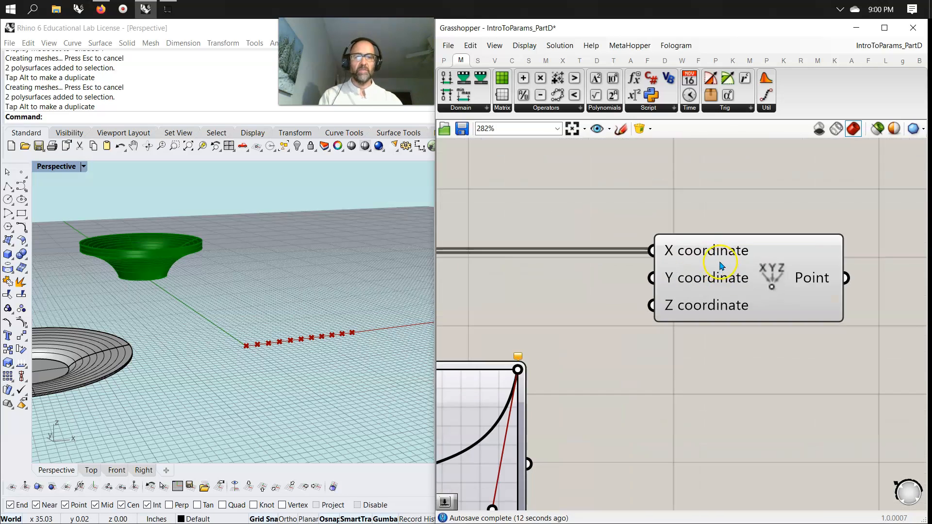
{"action": "right_click", "coordinate": [712, 254]}
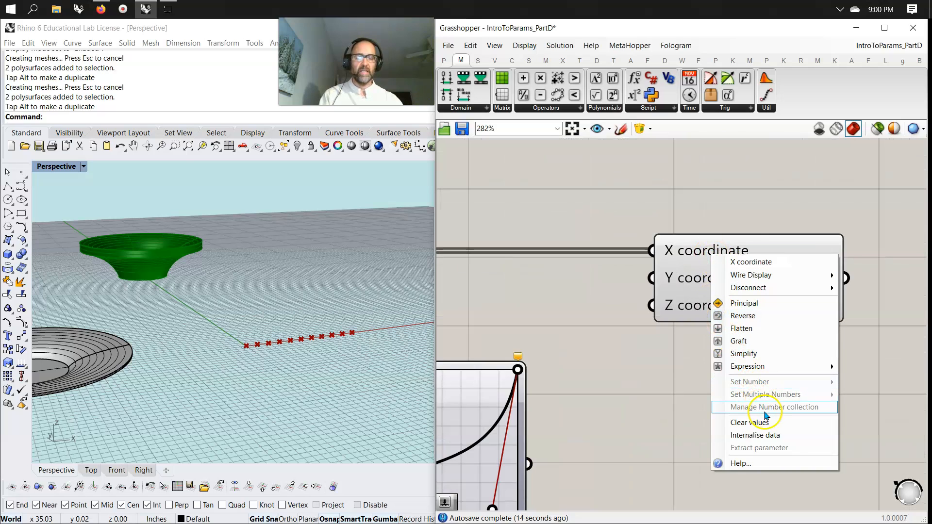
{"action": "scroll", "coordinate": [577, 324], "scroll_direction": "down", "scroll_amount": 2}
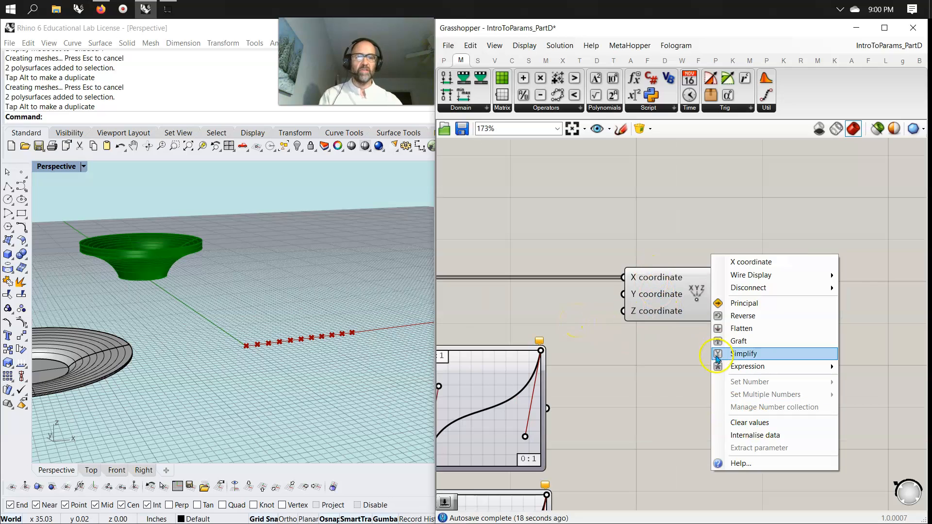
{"action": "mouse_move", "coordinate": [717, 366]}
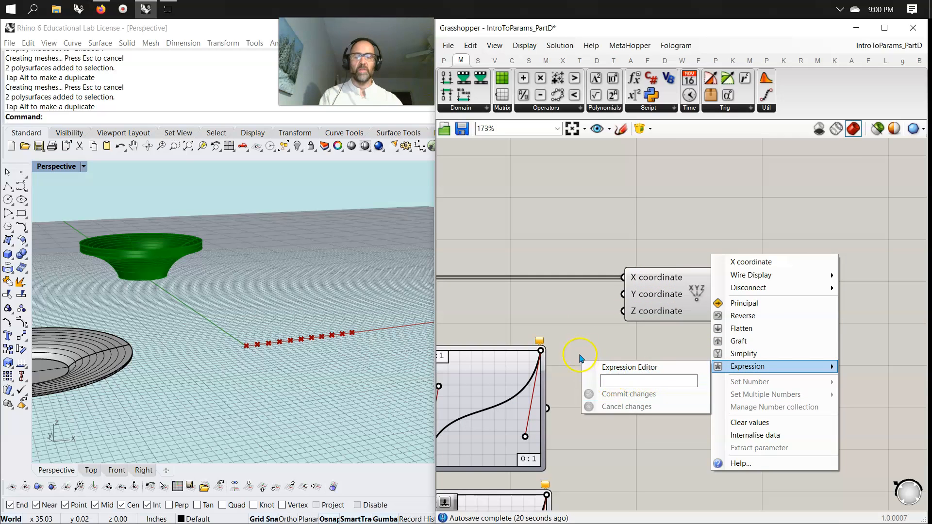
{"action": "left_click", "coordinate": [569, 311]}
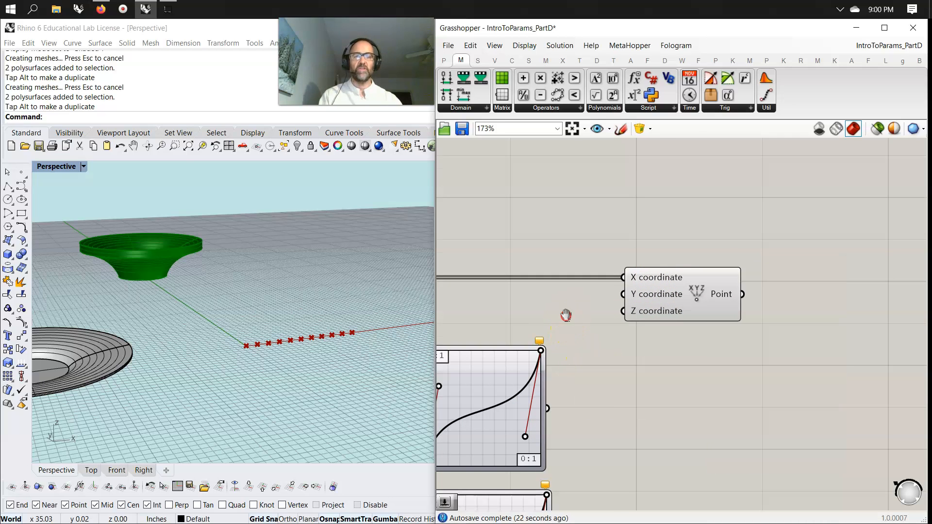
Place an Addition component between Range and Construct Point, wiring Range into B and the Result into X coordinate
{"action": "right_click_drag", "start_coordinate": [566, 316], "coordinate": [718, 329]}
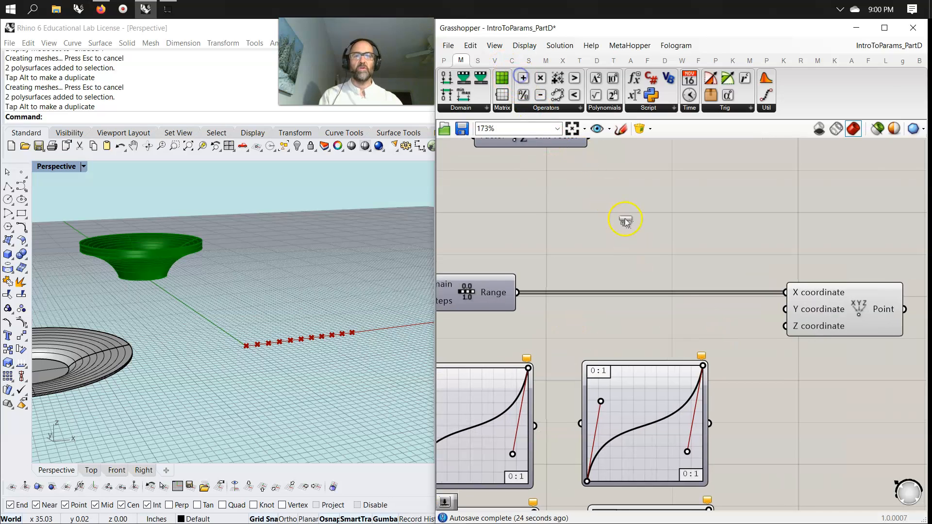
{"action": "left_click_drag", "start_coordinate": [625, 221], "coordinate": [627, 237]}
{"action": "left_click_drag", "start_coordinate": [517, 292], "coordinate": [591, 246]}
{"action": "left_click_drag", "start_coordinate": [659, 242], "coordinate": [783, 291]}
Add a number slider starting from 2, connect it to the Addition's A input, and set it to 6
{"action": "double_click", "coordinate": [512, 209]}
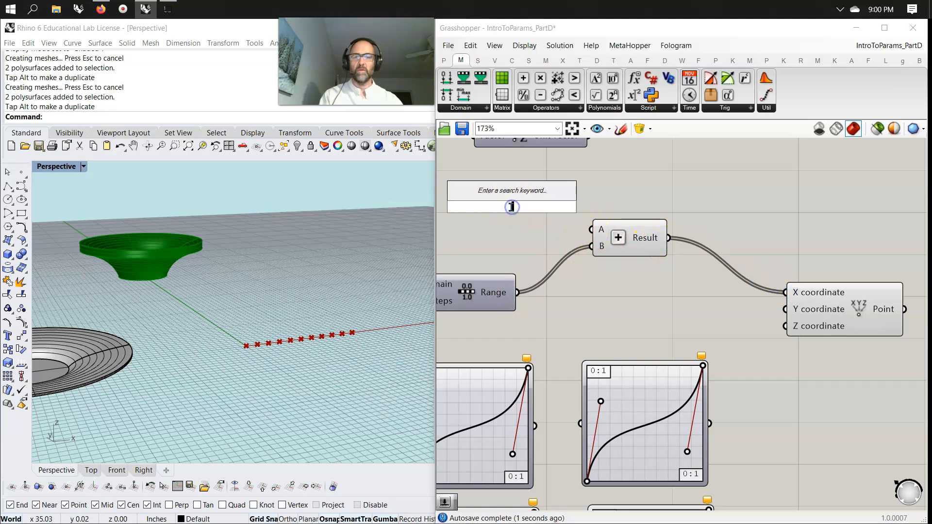
{"action": "type", "text": "2"}
{"action": "key", "text": "Return"}
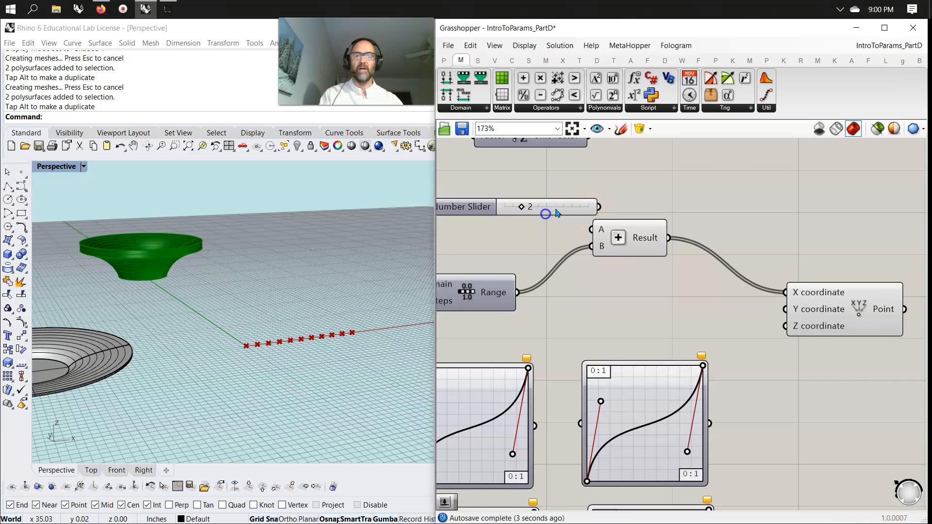
{"action": "left_click_drag", "start_coordinate": [548, 219], "coordinate": [514, 207]}
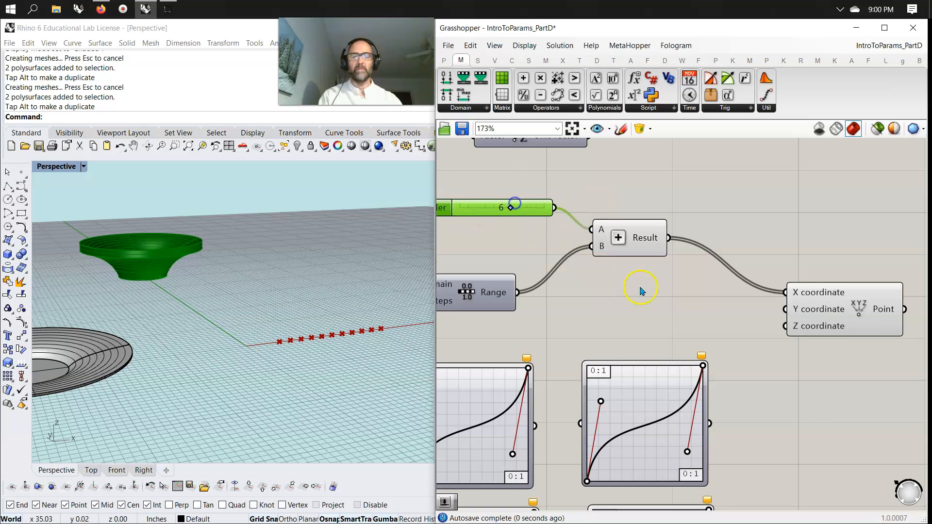
Move one graph mapper between Range and Construct Point and wire the Range through it into the Y coordinate
{"action": "scroll", "coordinate": [641, 291], "scroll_direction": "down", "scroll_amount": 5}
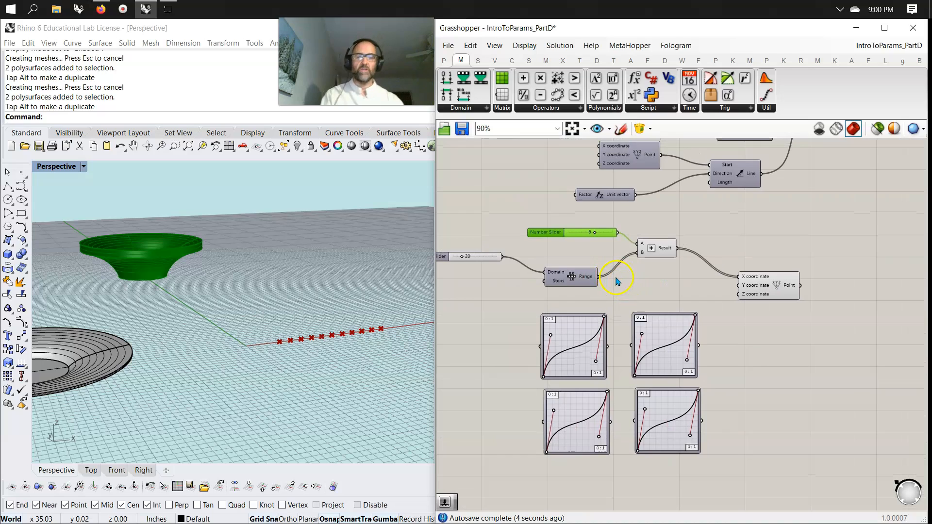
{"action": "left_click_drag", "start_coordinate": [571, 277], "coordinate": [550, 274]}
{"action": "left_click_drag", "start_coordinate": [651, 255], "coordinate": [653, 256]}
{"action": "left_click_drag", "start_coordinate": [573, 277], "coordinate": [604, 349]}
{"action": "left_click_drag", "start_coordinate": [695, 476], "coordinate": [667, 443]}
{"action": "left_click", "coordinate": [587, 364]}
{"action": "left_click_drag", "start_coordinate": [586, 364], "coordinate": [657, 332]}
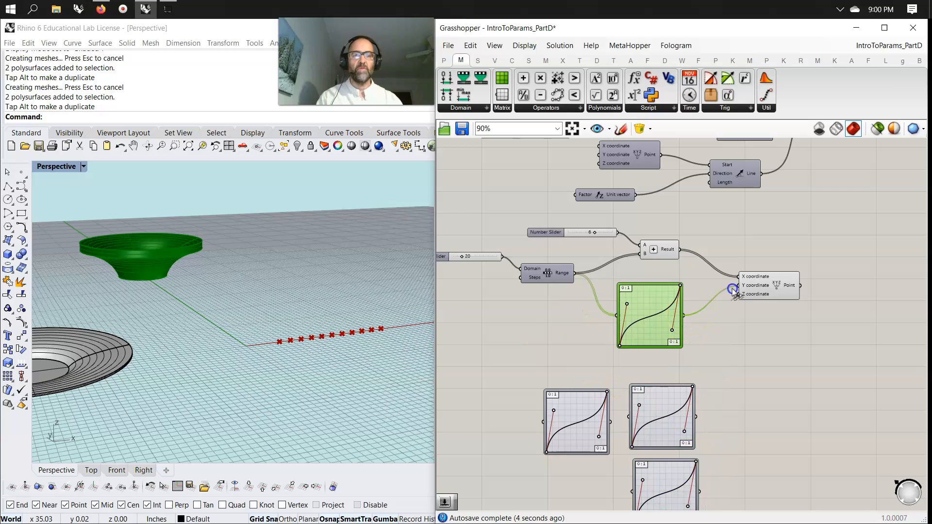
{"action": "left_click_drag", "start_coordinate": [739, 284], "coordinate": [739, 285]}
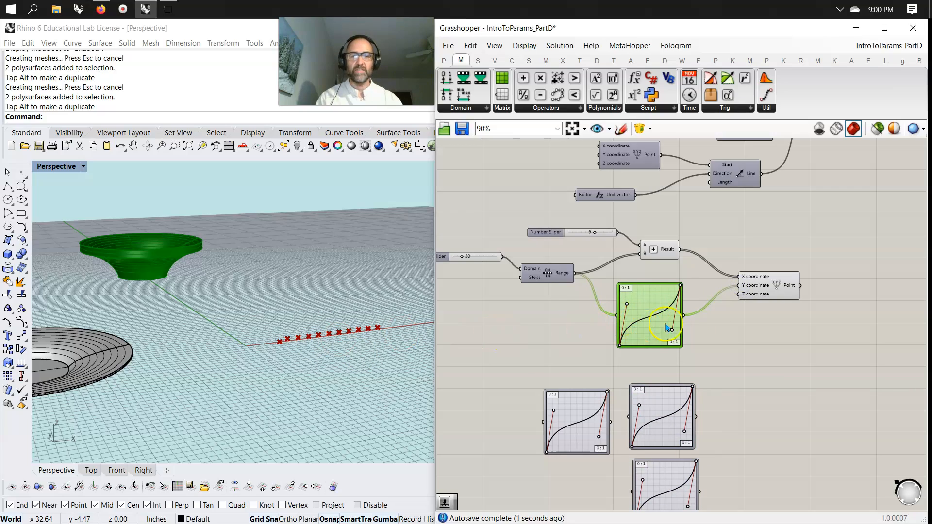
Inspect the X and Y domain settings of the connected graph mapper in its Graph Editor and cancel without changes
{"action": "right_click_drag", "start_coordinate": [414, 342], "coordinate": [313, 336]}
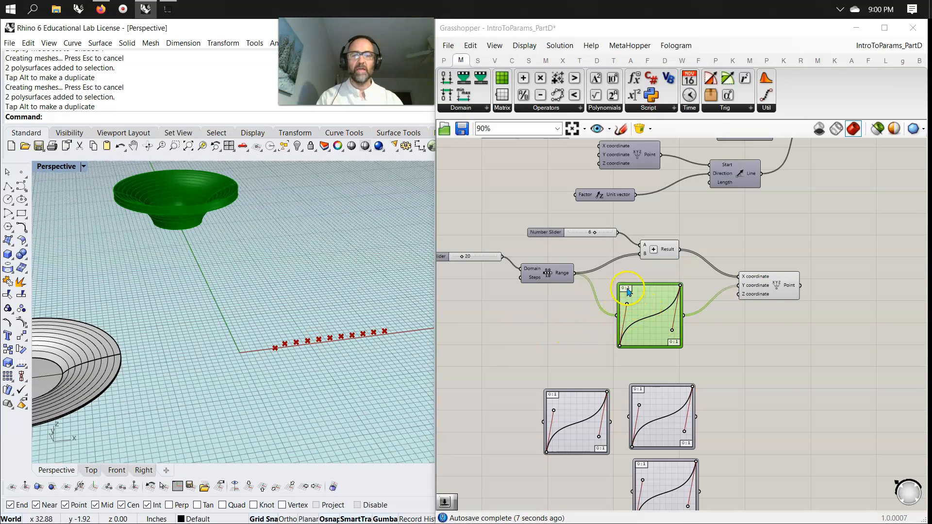
{"action": "right_click_drag", "start_coordinate": [495, 313], "coordinate": [552, 308]}
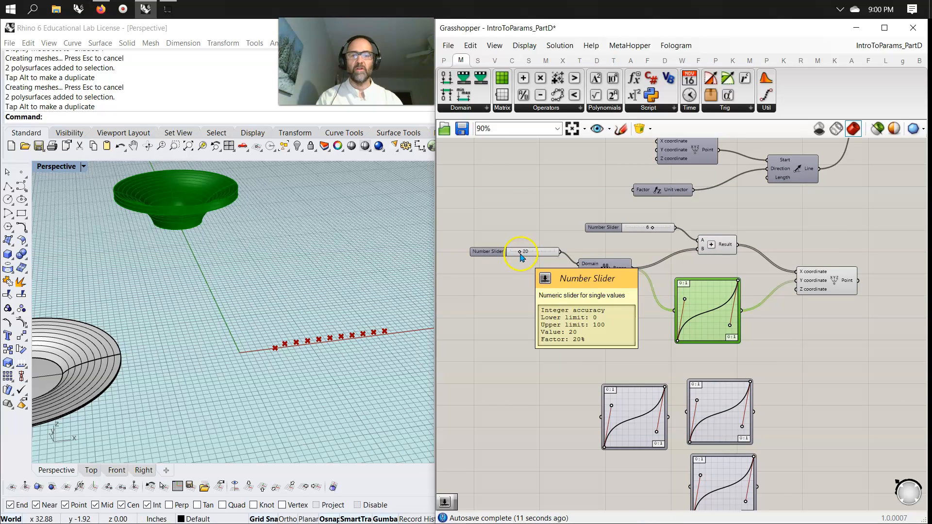
{"action": "scroll", "coordinate": [708, 308], "scroll_direction": "up", "scroll_amount": 5}
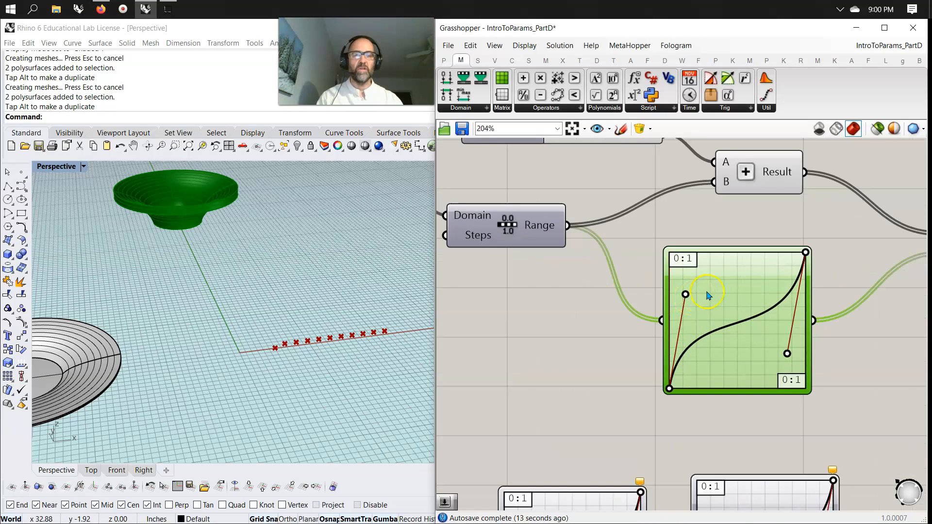
{"action": "double_click", "coordinate": [739, 296]}
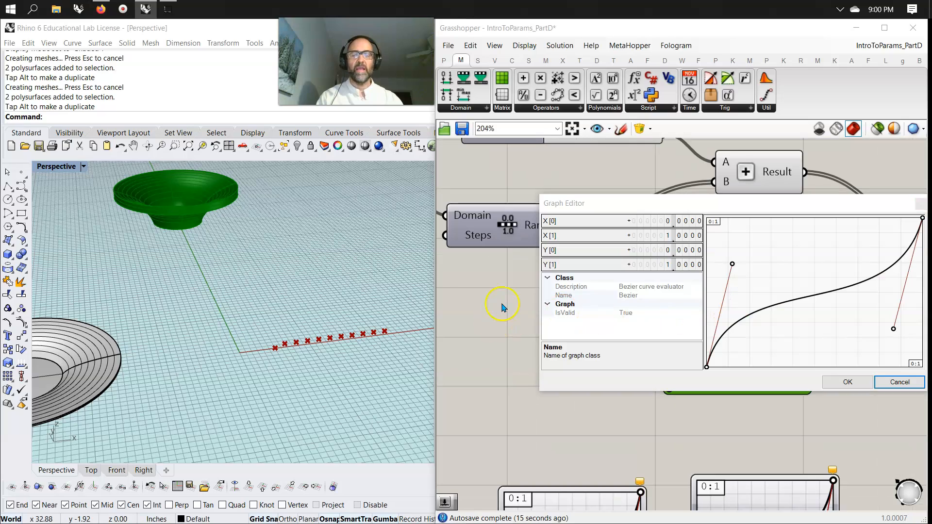
{"action": "left_click", "coordinate": [889, 378]}
Review the number slider feeding the Range's Domain and its available options, comparing it with the graph mapper's domain
{"action": "right_click_drag", "start_coordinate": [558, 310], "coordinate": [733, 331]}
{"action": "mouse_move", "coordinate": [495, 211]}
{"action": "left_mouse_down"}
{"action": "mouse_move", "coordinate": [514, 211]}
{"action": "mouse_move", "coordinate": [493, 212]}
{"action": "mouse_move", "coordinate": [496, 221]}
{"action": "left_mouse_up"}
{"action": "right_click_drag", "start_coordinate": [677, 367], "coordinate": [582, 334]}
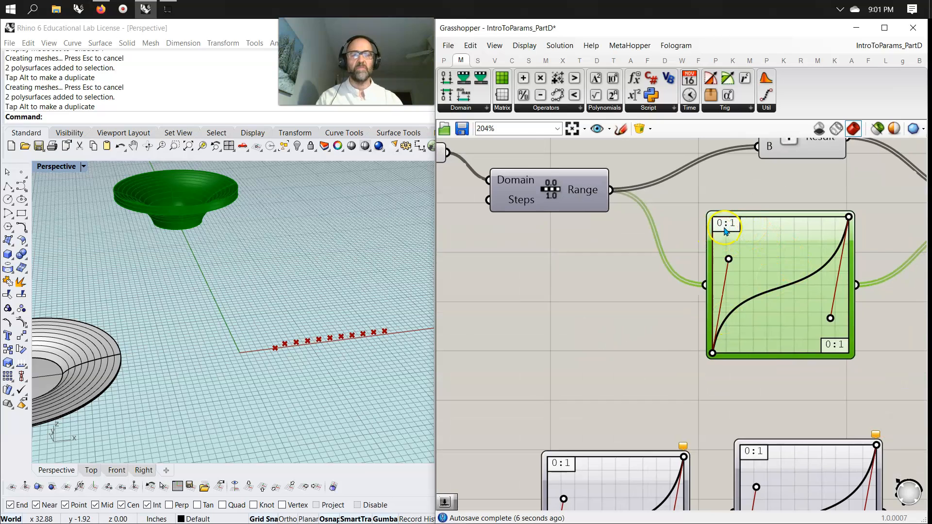
{"action": "right_click_drag", "start_coordinate": [509, 271], "coordinate": [779, 340]}
{"action": "right_click", "coordinate": [841, 267]}
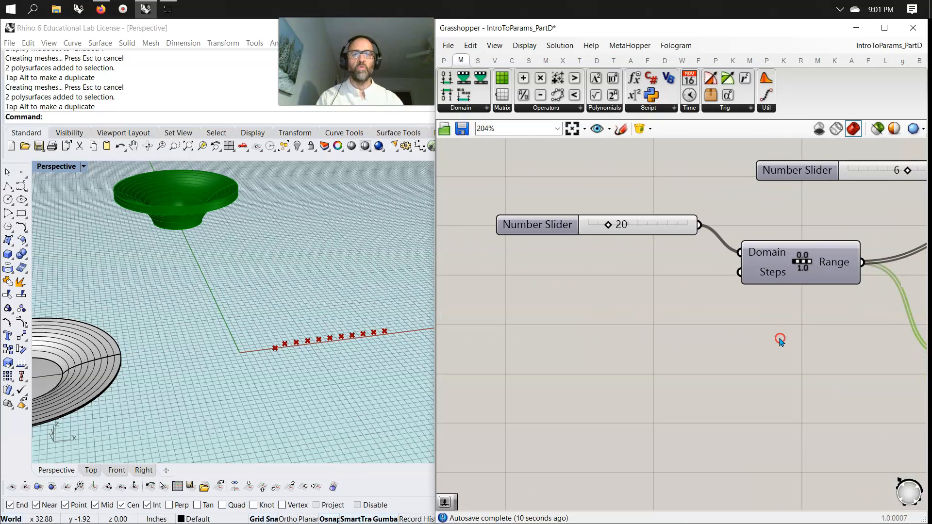
{"action": "right_click", "coordinate": [648, 232]}
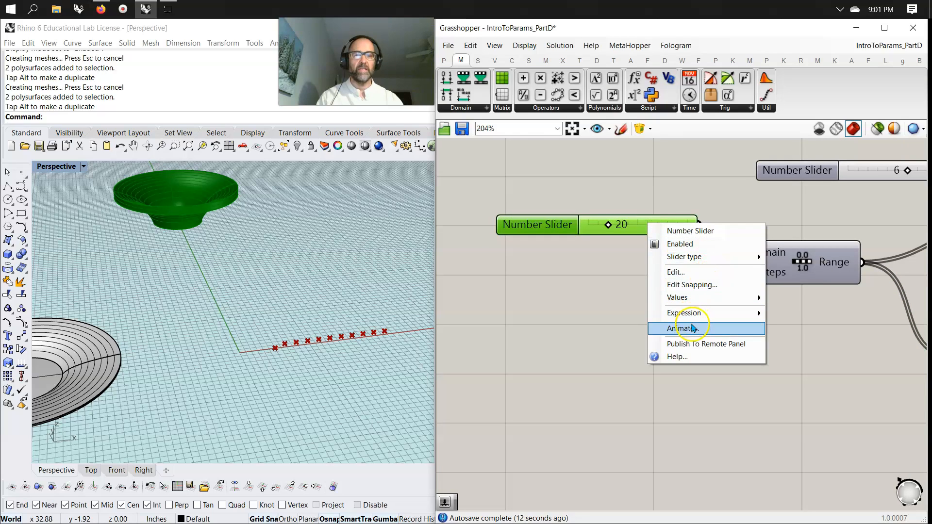
{"action": "left_click", "coordinate": [628, 285]}
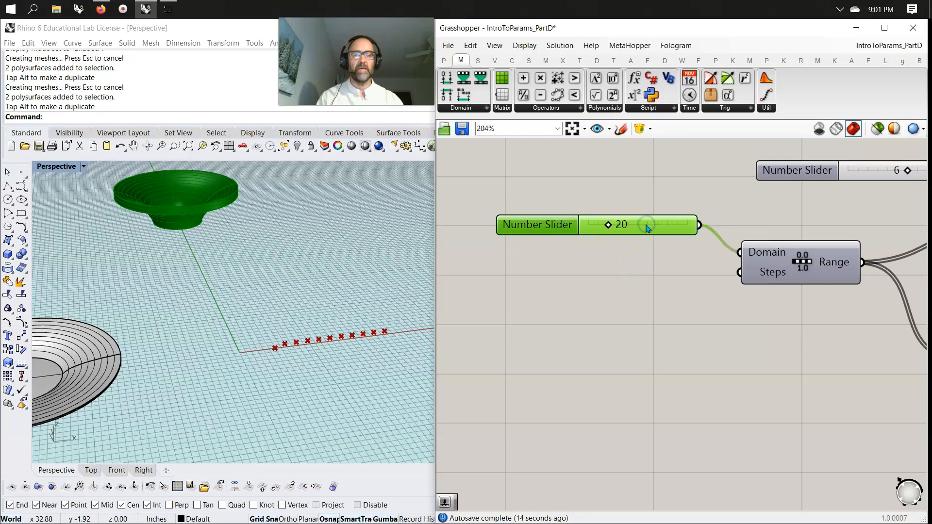
Replace the slider feeding the Range's Domain with a parameter extracted from the input's internalised data, placed beside the Range
{"action": "right_click", "coordinate": [759, 260]}
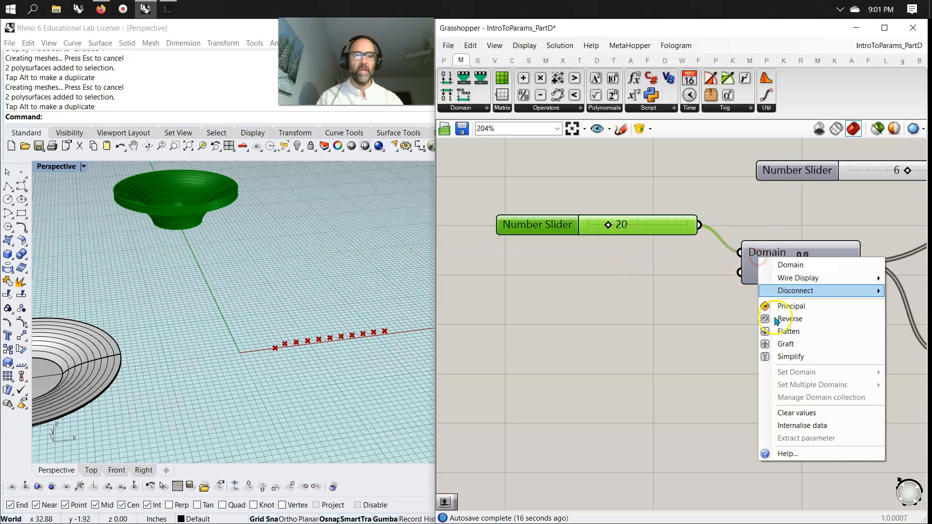
{"action": "left_click", "coordinate": [798, 422]}
{"action": "right_click", "coordinate": [760, 251]}
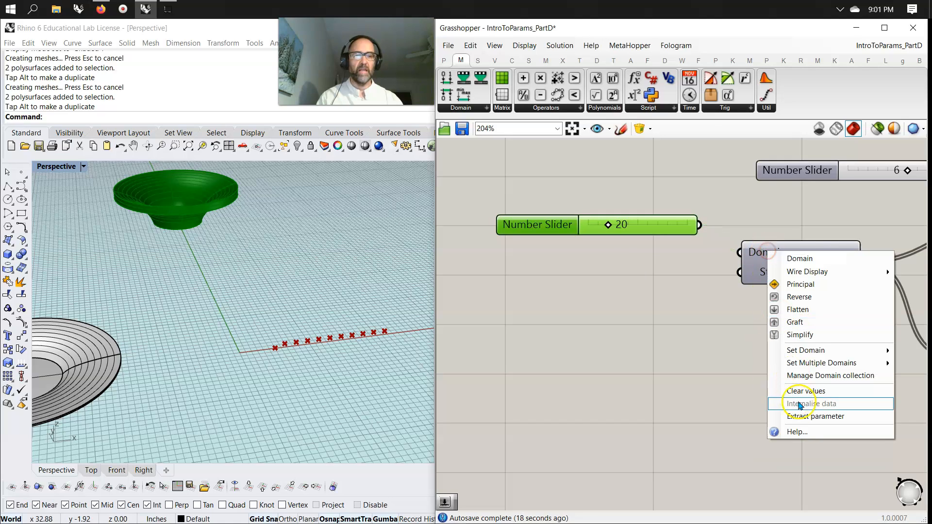
{"action": "left_click", "coordinate": [803, 416]}
{"action": "left_click_drag", "start_coordinate": [648, 252], "coordinate": [621, 249]}
{"action": "left_click", "coordinate": [647, 224]}
{"action": "key", "text": "Delete"}
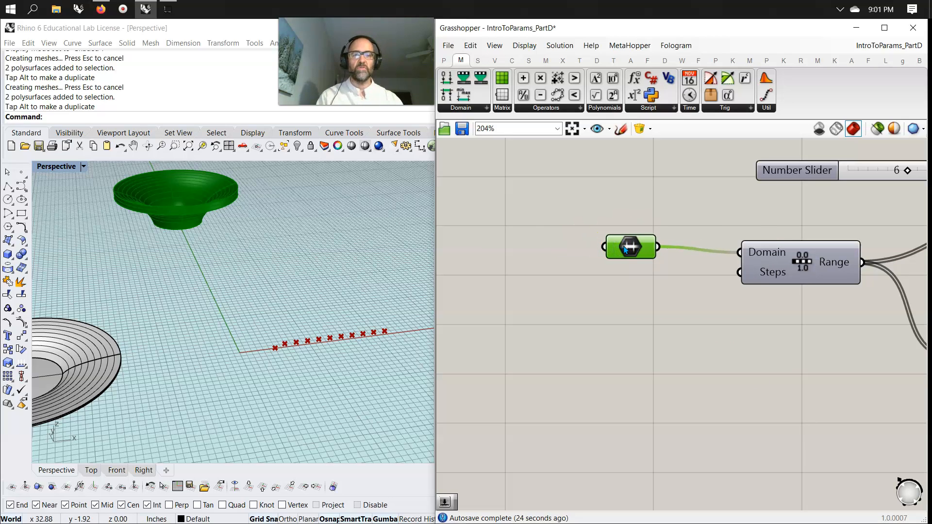
Set the connected graph mapper's X and Y domains to 0 to 20
{"action": "right_click_drag", "start_coordinate": [815, 371], "coordinate": [611, 316]}
{"action": "scroll", "coordinate": [612, 315], "scroll_direction": "down", "scroll_amount": 3}
{"action": "right_click_drag", "start_coordinate": [667, 339], "coordinate": [629, 309]}
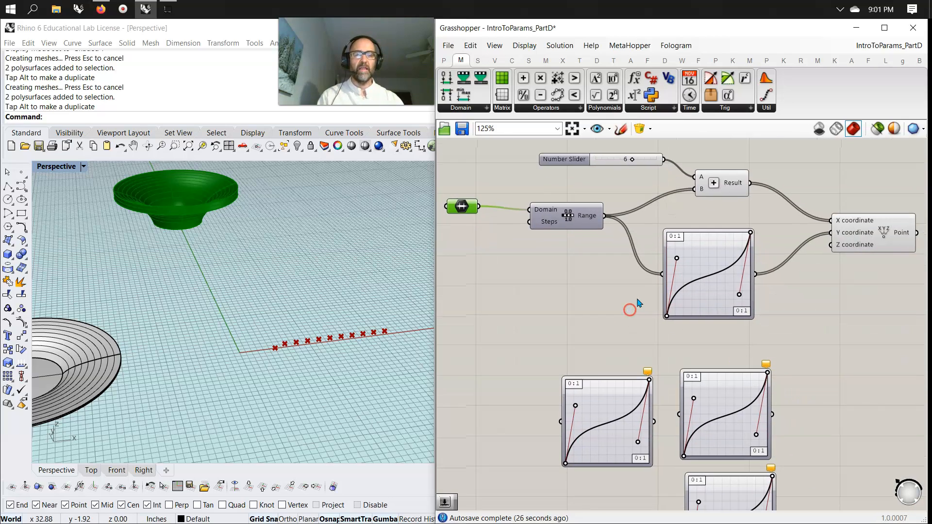
{"action": "right_click", "coordinate": [691, 253]}
{"action": "left_click", "coordinate": [692, 257]}
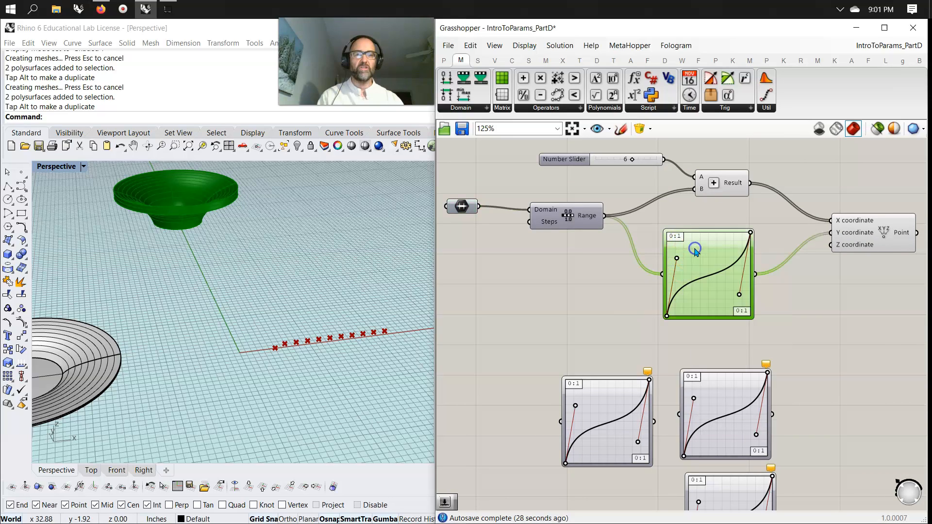
{"action": "double_click", "coordinate": [691, 245]}
{"action": "left_click", "coordinate": [622, 189]}
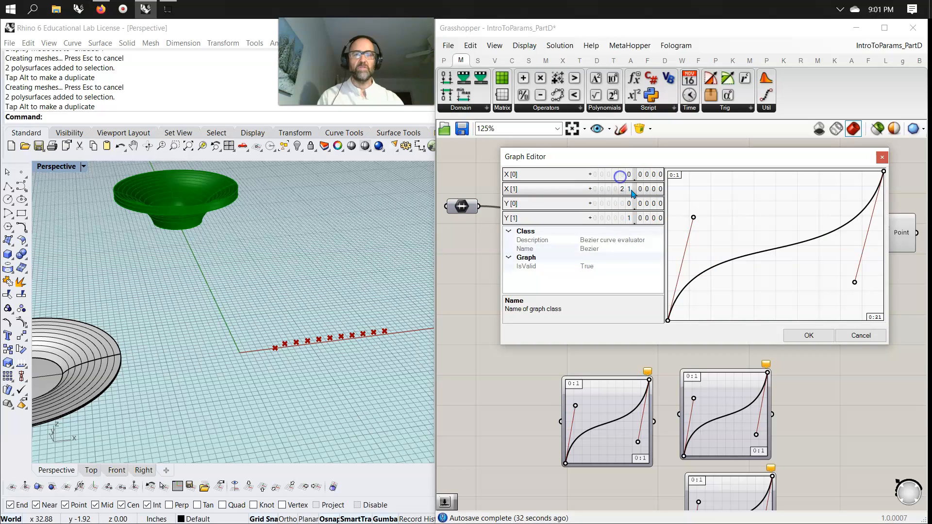
{"action": "left_click_drag", "start_coordinate": [622, 218], "coordinate": [622, 207]}
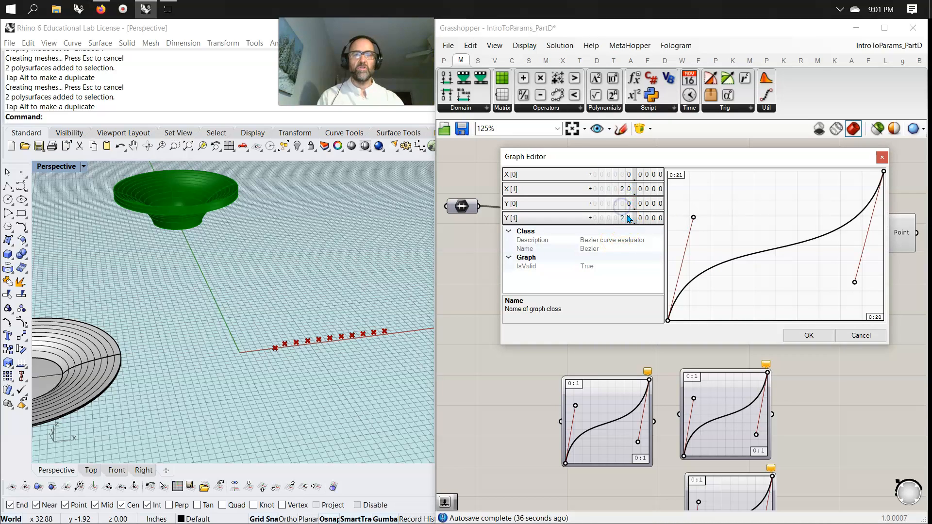
{"action": "left_click", "coordinate": [808, 336]}
Rewire the graph mapper's output from the point's Y coordinate to its Z coordinate
{"action": "right_click_drag", "start_coordinate": [360, 362], "coordinate": [322, 360]}
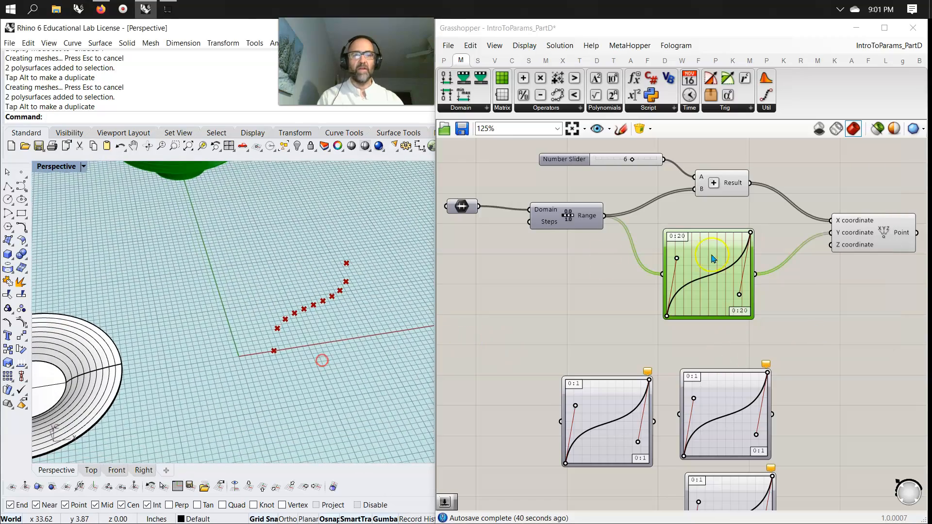
{"action": "left_click_drag", "start_coordinate": [760, 281], "coordinate": [827, 232], "text": "ctrl"}
{"action": "left_click_drag", "start_coordinate": [756, 274], "coordinate": [831, 245]}
{"action": "right_click_drag", "start_coordinate": [378, 326], "coordinate": [361, 289]}
{"action": "left_click", "coordinate": [729, 266]}
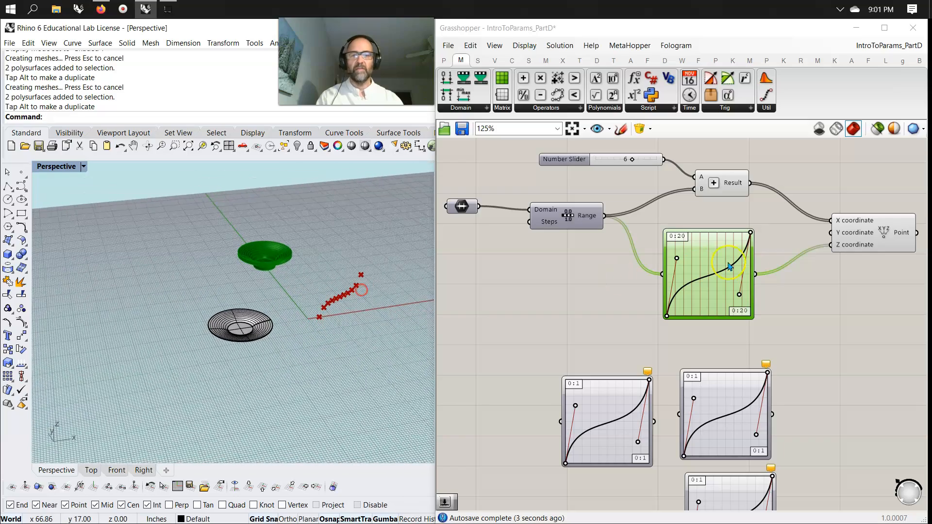
Raise the connected graph mapper's end handle slightly and duplicate the component chain from Revolution through Extrude below the original chain
{"action": "mouse_move", "coordinate": [741, 300]}
{"action": "left_mouse_down"}
{"action": "mouse_move", "coordinate": [711, 281]}
{"action": "mouse_move", "coordinate": [755, 291]}
{"action": "mouse_move", "coordinate": [740, 291]}
{"action": "left_mouse_up"}
{"action": "scroll", "coordinate": [829, 297], "scroll_direction": "down", "scroll_amount": 4}
{"action": "right_click_drag", "start_coordinate": [843, 309], "coordinate": [692, 303]}
{"action": "scroll", "coordinate": [712, 295], "scroll_direction": "down", "scroll_amount": 3}
{"action": "scroll", "coordinate": [765, 242], "scroll_direction": "up", "scroll_amount": 3}
{"action": "scroll", "coordinate": [765, 242], "scroll_direction": "up", "scroll_amount": 3}
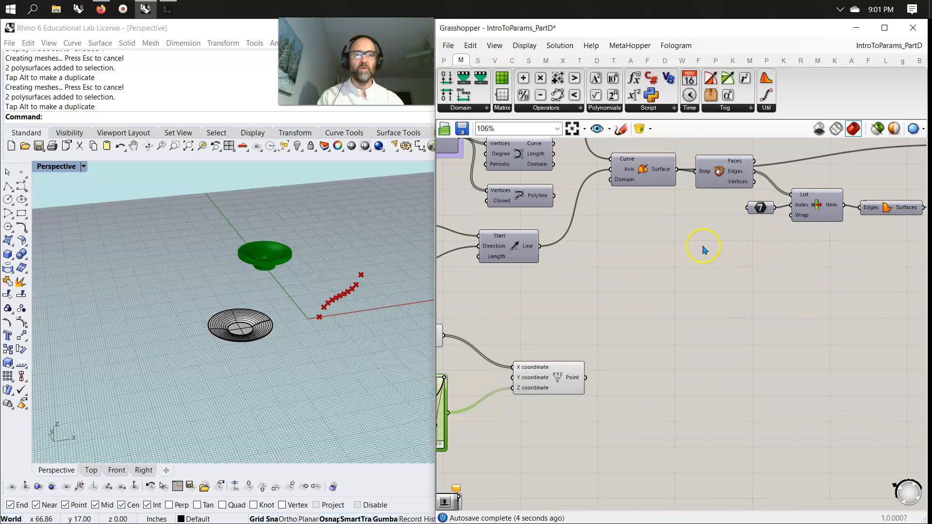
{"action": "scroll", "coordinate": [682, 256], "scroll_direction": "down", "scroll_amount": 6}
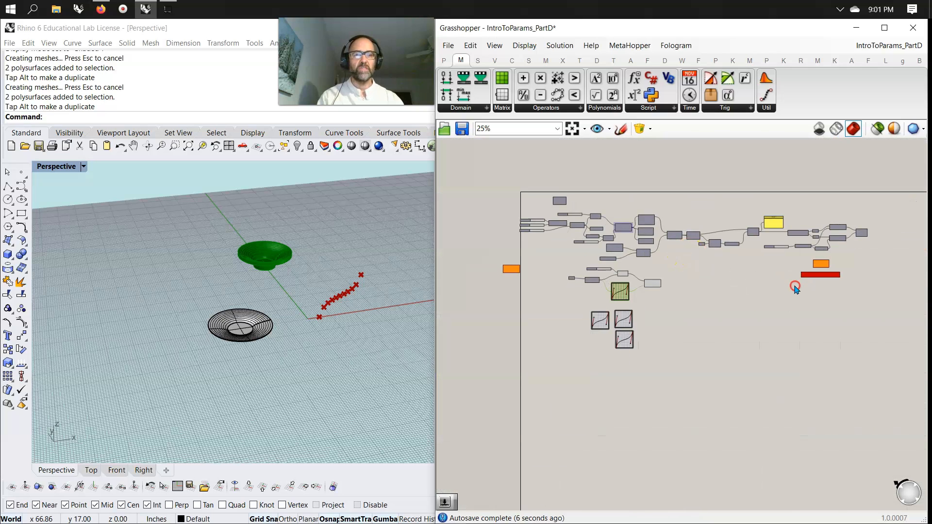
{"action": "left_click_drag", "start_coordinate": [867, 292], "coordinate": [624, 181]}
{"action": "left_click_drag", "start_coordinate": [625, 222], "coordinate": [641, 279]}
Wire the new Construct Point's output directly to the Curve input of the duplicated Revolution
{"action": "scroll", "coordinate": [603, 299], "scroll_direction": "up", "scroll_amount": 6}
{"action": "left_click", "coordinate": [566, 269]}
{"action": "right_click_drag", "start_coordinate": [534, 320], "coordinate": [615, 299]}
{"action": "left_click_drag", "start_coordinate": [632, 215], "coordinate": [718, 239]}
Move the unused Nurbs Curve component down and rewire it between the new Construct Point and the duplicated Revolution's Curve input
{"action": "right_click_drag", "start_coordinate": [691, 296], "coordinate": [598, 383]}
{"action": "scroll", "coordinate": [634, 322], "scroll_direction": "down", "scroll_amount": 3}
{"action": "scroll", "coordinate": [617, 300], "scroll_direction": "up", "scroll_amount": 3}
{"action": "right_click_drag", "start_coordinate": [579, 257], "coordinate": [625, 321]}
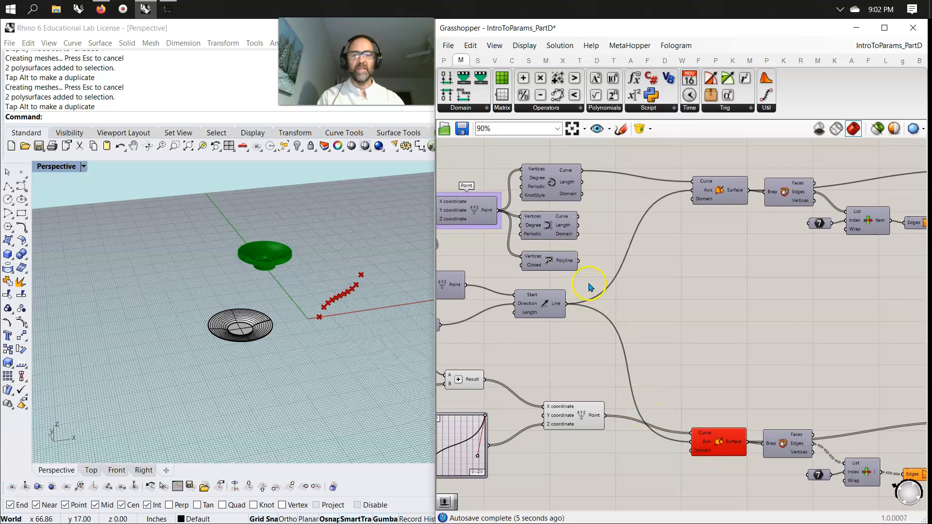
{"action": "left_click_drag", "start_coordinate": [548, 234], "coordinate": [682, 381]}
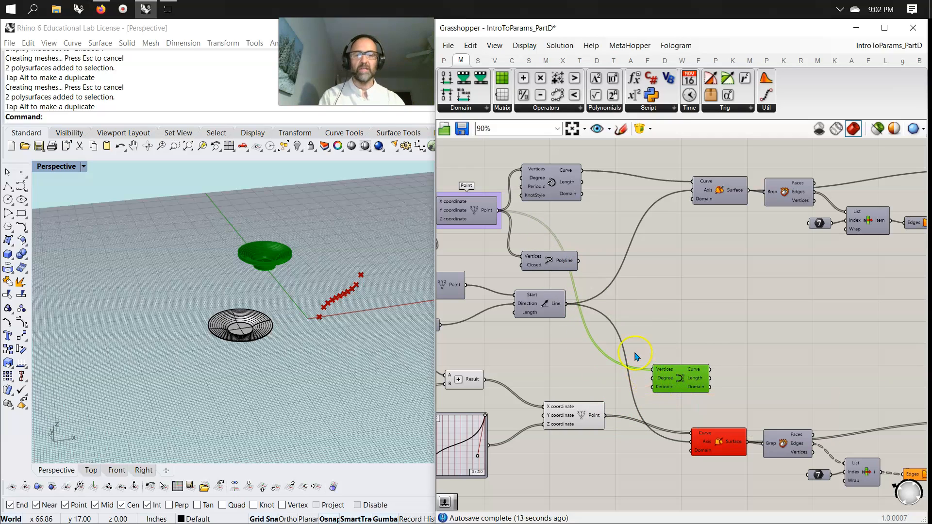
{"action": "left_click_drag", "start_coordinate": [499, 212], "coordinate": [620, 384]}
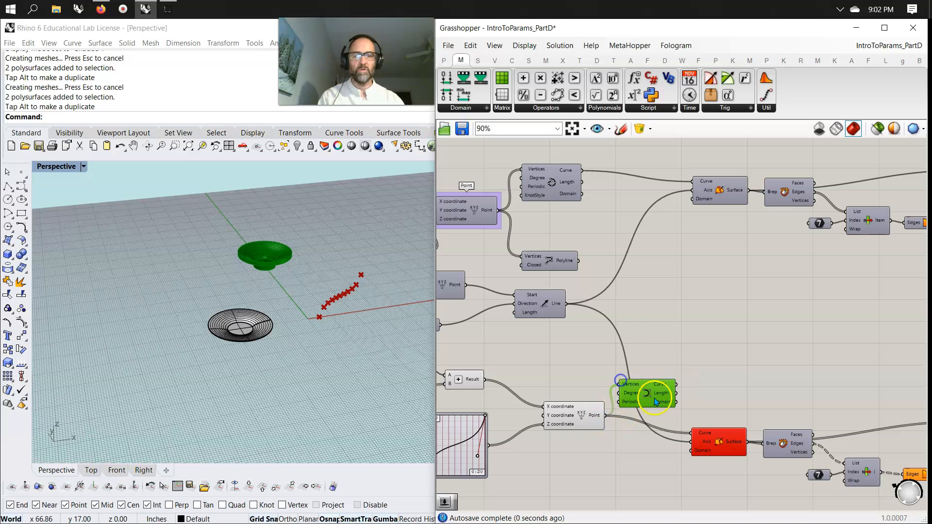
{"action": "left_click_drag", "start_coordinate": [694, 423], "coordinate": [693, 429]}
{"action": "left_click_drag", "start_coordinate": [651, 400], "coordinate": [651, 469]}
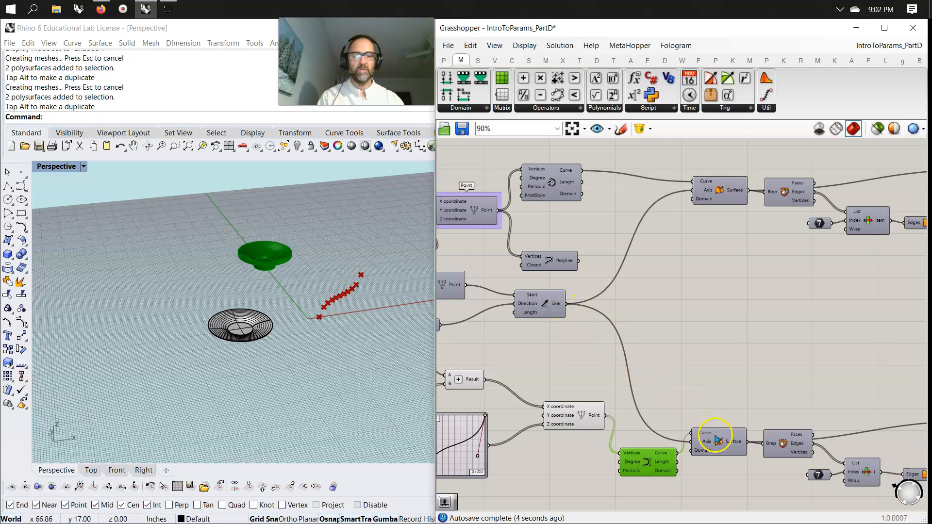
Replace the direct wire from Line to the duplicated Revolution's Axis with one routed through a relay on the Line's output
{"action": "left_click_drag", "start_coordinate": [566, 305], "coordinate": [694, 442], "text": "ctrl"}
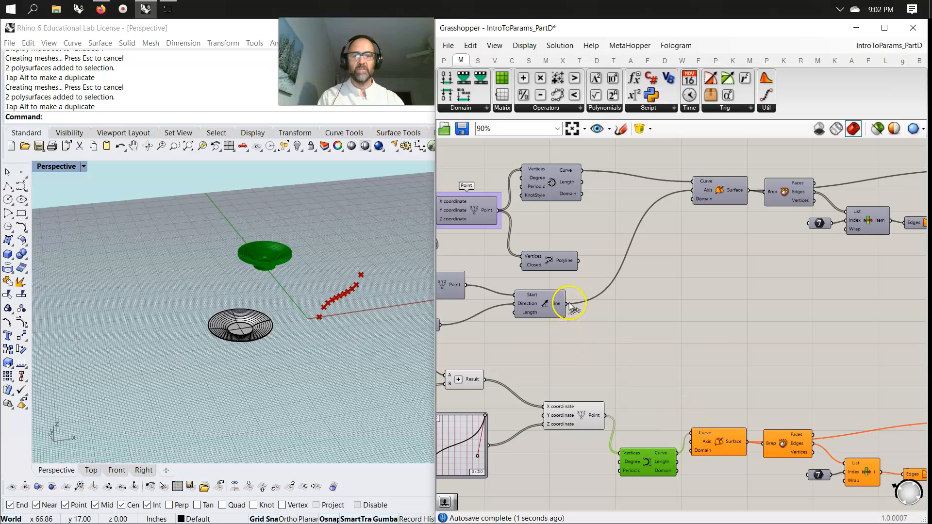
{"action": "double_click", "coordinate": [608, 288]}
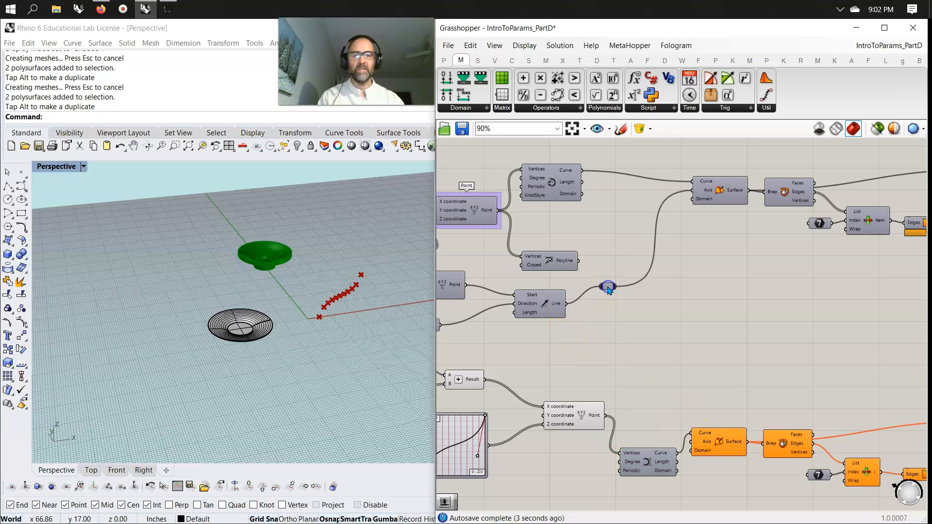
{"action": "left_click_drag", "start_coordinate": [615, 288], "coordinate": [691, 442]}
Select the duplicated component chain, including its Nurbs Curve, and turn on its preview
{"action": "right_click_drag", "start_coordinate": [673, 483], "coordinate": [658, 379]}
{"action": "scroll", "coordinate": [821, 406], "scroll_direction": "down", "scroll_amount": 5}
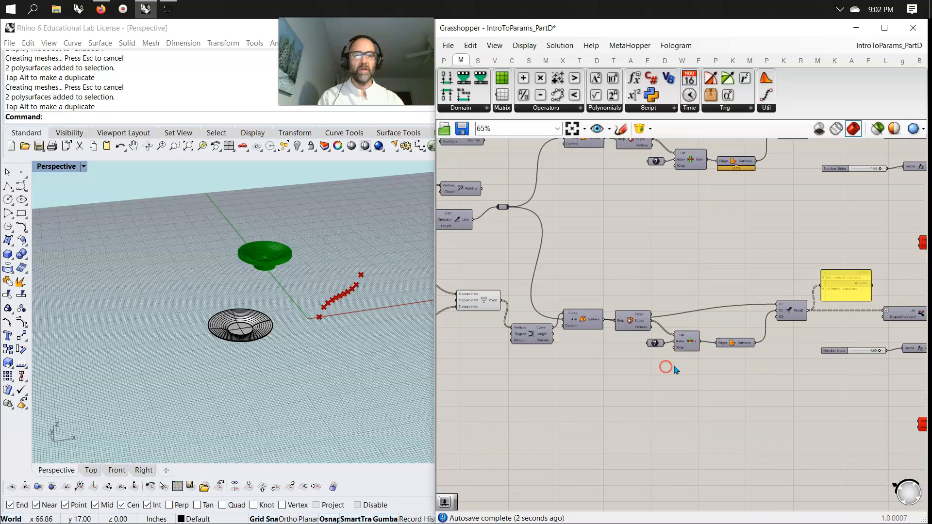
{"action": "left_click_drag", "start_coordinate": [866, 407], "coordinate": [525, 299]}
{"action": "right_click", "coordinate": [591, 281]}
{"action": "left_click", "coordinate": [640, 291]}
Move the wireframe bowl in the Rhino viewport aside, away from the large previewed bowl
{"action": "right_click_drag", "start_coordinate": [323, 343], "coordinate": [367, 314]}
{"action": "scroll", "coordinate": [320, 317], "scroll_direction": "up", "scroll_amount": 6}
{"action": "left_click", "coordinate": [216, 340]}
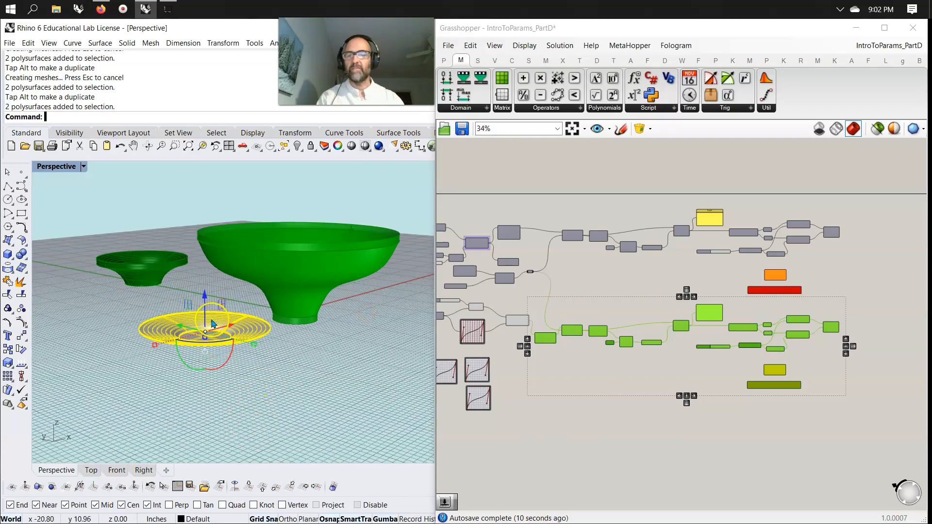
{"action": "left_click_drag", "start_coordinate": [179, 324], "coordinate": [88, 229]}
{"action": "left_click", "coordinate": [148, 343]}
Reshape the bowl profile by raising both Bezier handles of the connected graph mapper slightly
{"action": "right_click_drag", "start_coordinate": [342, 317], "coordinate": [359, 344]}
{"action": "scroll", "coordinate": [500, 374], "scroll_direction": "up", "scroll_amount": 5}
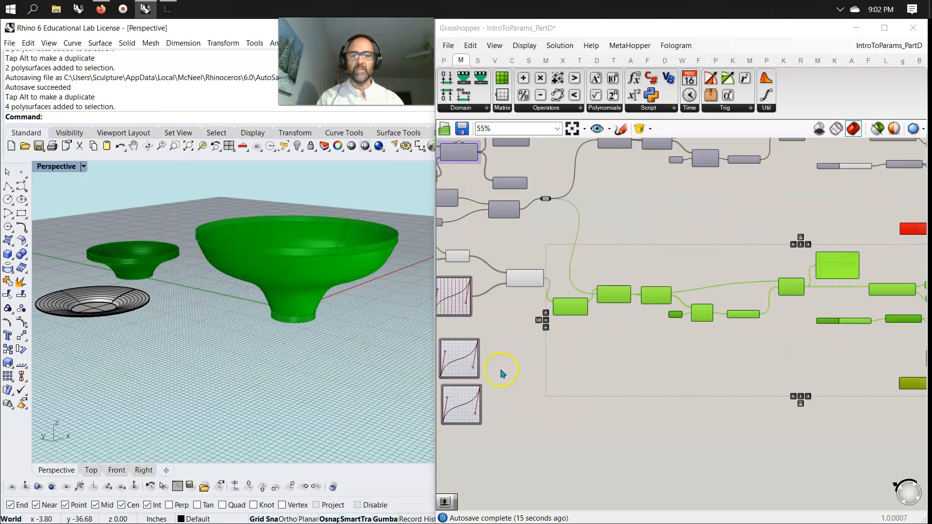
{"action": "mouse_move", "coordinate": [672, 287]}
{"action": "left_mouse_down"}
{"action": "mouse_move", "coordinate": [631, 262]}
{"action": "mouse_move", "coordinate": [674, 282]}
{"action": "left_mouse_up"}
{"action": "mouse_move", "coordinate": [615, 275]}
{"action": "left_mouse_down"}
{"action": "mouse_move", "coordinate": [624, 271]}
{"action": "mouse_move", "coordinate": [674, 292]}
{"action": "mouse_move", "coordinate": [612, 277]}
{"action": "mouse_move", "coordinate": [615, 301]}
{"action": "mouse_move", "coordinate": [624, 249]}
{"action": "mouse_move", "coordinate": [650, 287]}
{"action": "mouse_move", "coordinate": [631, 253]}
{"action": "mouse_move", "coordinate": [620, 259]}
{"action": "left_mouse_up"}
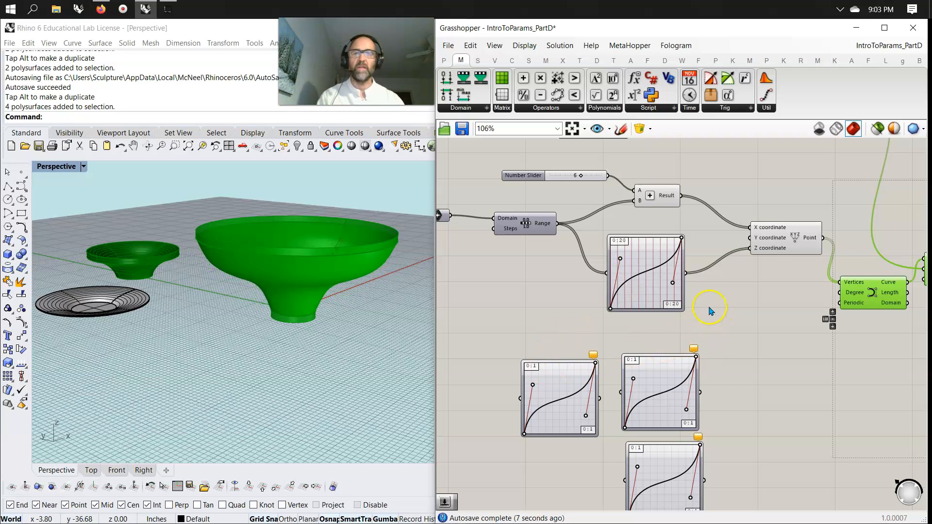
Shift the connected graph mapper back and place a second graph mapper after it, wired from the first mapper's output
{"action": "right_click_drag", "start_coordinate": [735, 325], "coordinate": [663, 316]}
{"action": "left_click_drag", "start_coordinate": [577, 279], "coordinate": [537, 301]}
{"action": "left_click_drag", "start_coordinate": [596, 376], "coordinate": [634, 311]}
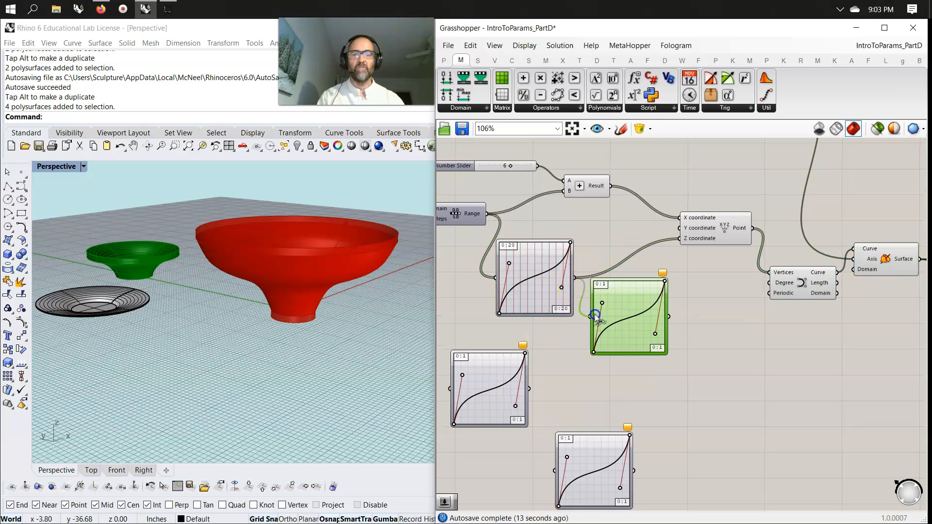
{"action": "left_click_drag", "start_coordinate": [641, 324], "coordinate": [642, 378]}
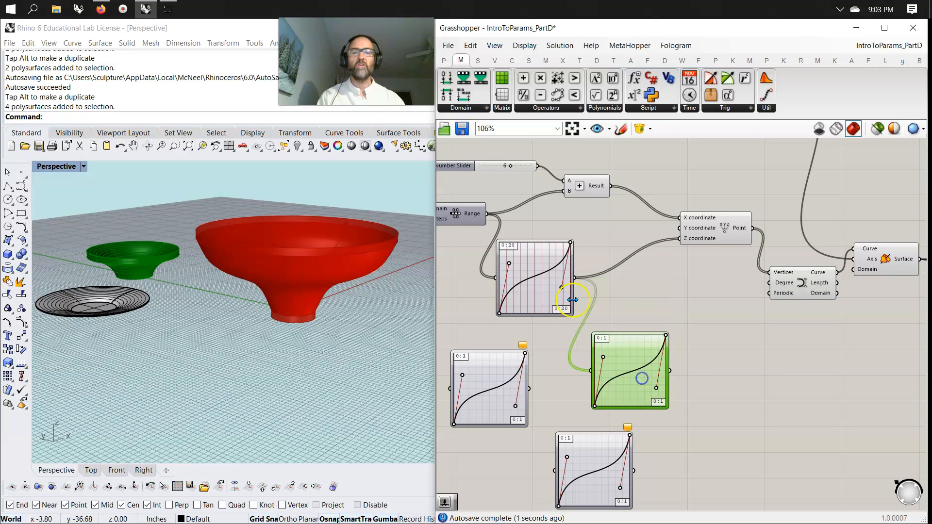
Try the Gaussian graph type on the first graph mapper and shift its peak along the curve's domain
{"action": "right_click", "coordinate": [543, 295]}
{"action": "mouse_move", "coordinate": [594, 431]}
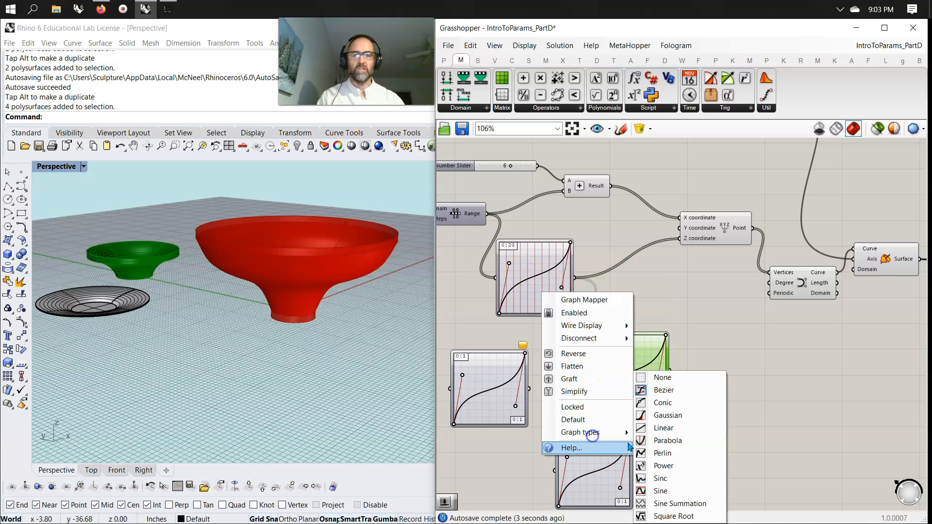
{"action": "left_click", "coordinate": [666, 416]}
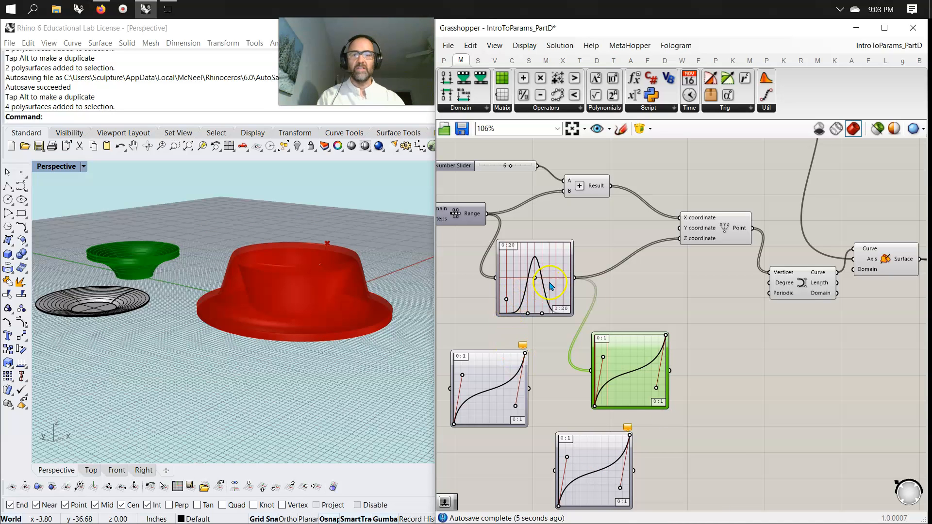
{"action": "right_click", "coordinate": [560, 273]}
{"action": "left_click", "coordinate": [534, 283]}
{"action": "left_click_drag", "start_coordinate": [534, 278], "coordinate": [564, 302]}
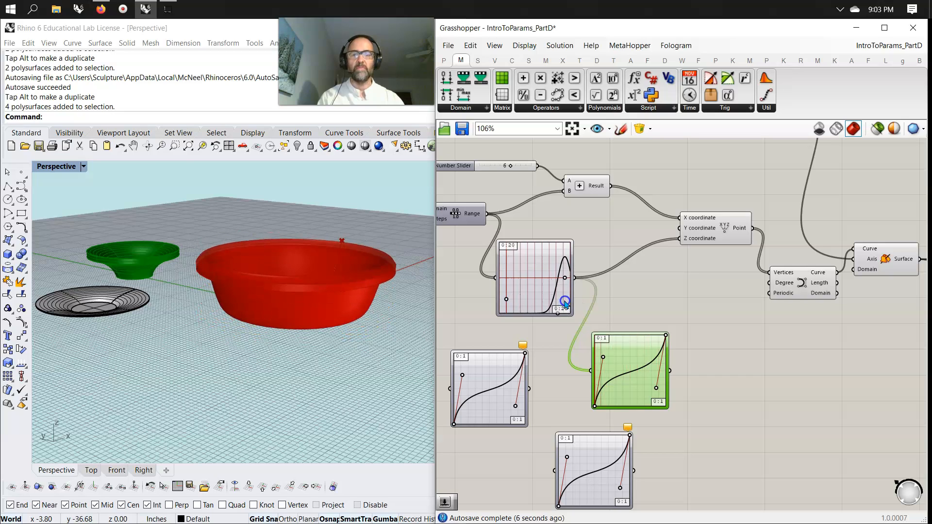
{"action": "left_click_drag", "start_coordinate": [567, 284], "coordinate": [542, 283]}
Set the first graph mapper's graph type to Sine and adjust its end point to form a single rising curve
{"action": "right_click", "coordinate": [641, 385]}
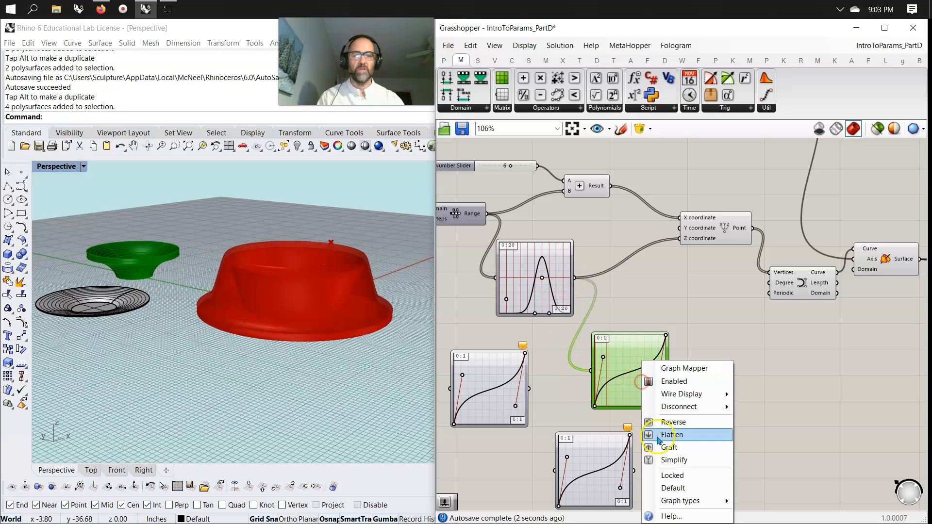
{"action": "right_click", "coordinate": [535, 302]}
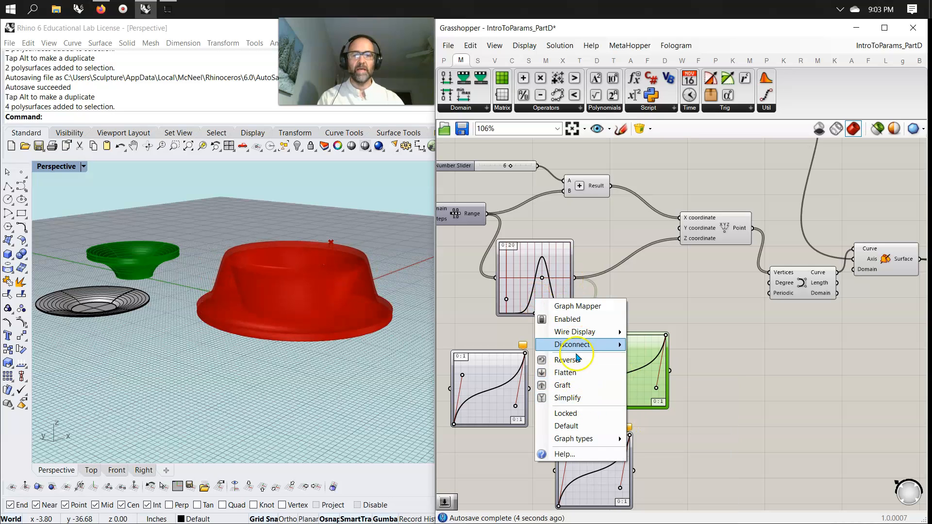
{"action": "mouse_move", "coordinate": [574, 439]}
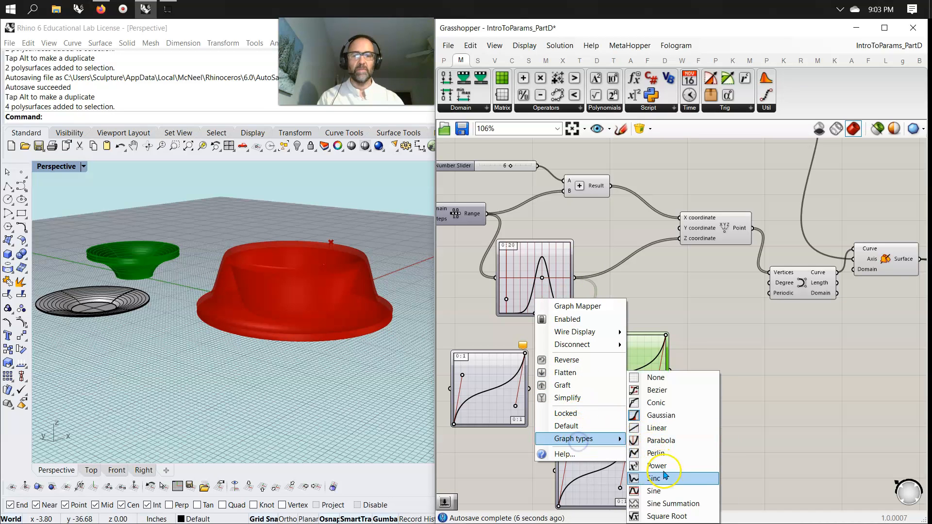
{"action": "left_click", "coordinate": [660, 489]}
{"action": "mouse_move", "coordinate": [561, 251]}
{"action": "left_mouse_down"}
{"action": "mouse_move", "coordinate": [519, 252]}
{"action": "mouse_move", "coordinate": [567, 252]}
{"action": "left_mouse_up"}
Move the second graph mapper closer to the first, choose the Bezier graph type, and wire its output to the point's Z coordinate
{"action": "left_click_drag", "start_coordinate": [624, 382], "coordinate": [628, 335]}
{"action": "right_click", "coordinate": [641, 343]}
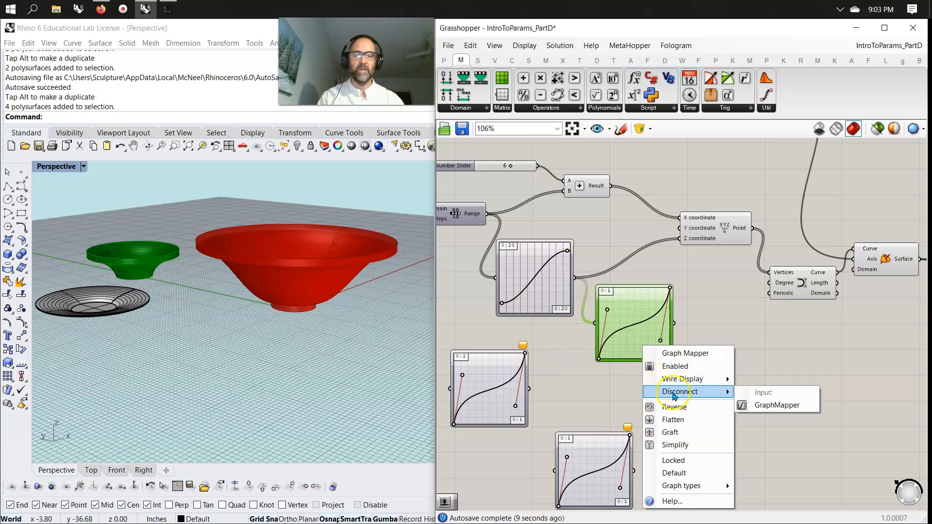
{"action": "mouse_move", "coordinate": [686, 487]}
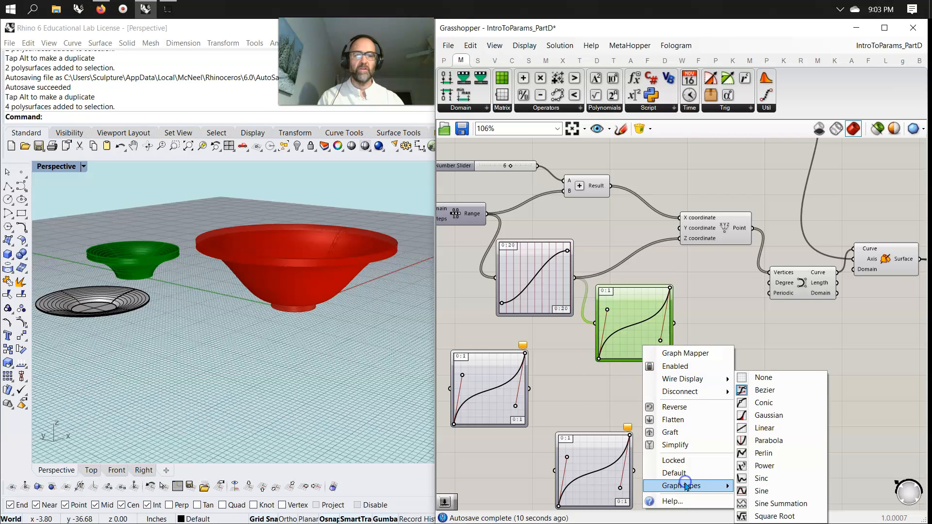
{"action": "left_click", "coordinate": [759, 389]}
{"action": "left_click_drag", "start_coordinate": [672, 322], "coordinate": [680, 238]}
Pull the second graph mapper's Bezier end handle inward and set its X and Y domains to 0 to 20
{"action": "mouse_move", "coordinate": [307, 348]}
{"action": "right_mouse_down"}
{"action": "mouse_move", "coordinate": [308, 304]}
{"action": "mouse_move", "coordinate": [302, 339]}
{"action": "right_mouse_up"}
{"action": "mouse_move", "coordinate": [660, 343]}
{"action": "left_mouse_down"}
{"action": "mouse_move", "coordinate": [626, 303]}
{"action": "mouse_move", "coordinate": [652, 336]}
{"action": "left_mouse_up"}
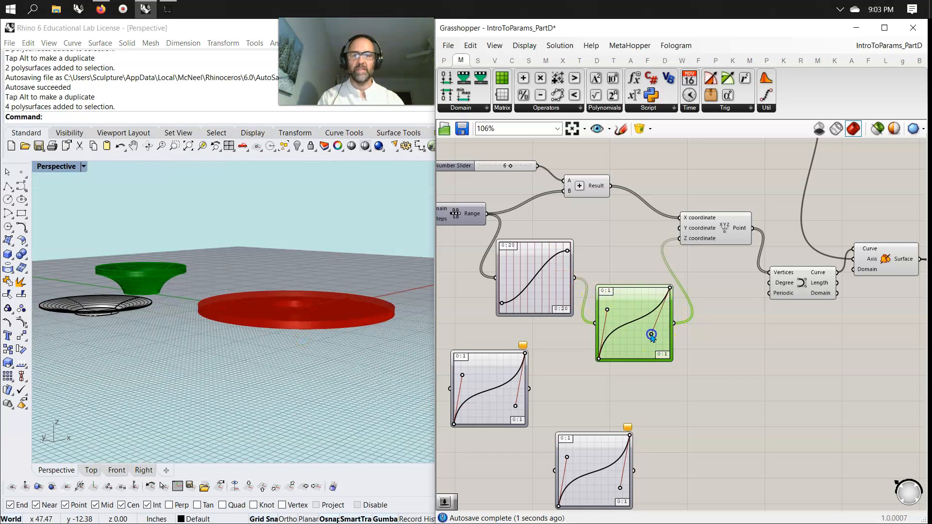
{"action": "left_click_drag", "start_coordinate": [632, 321], "coordinate": [632, 318]}
{"action": "right_click", "coordinate": [620, 303]}
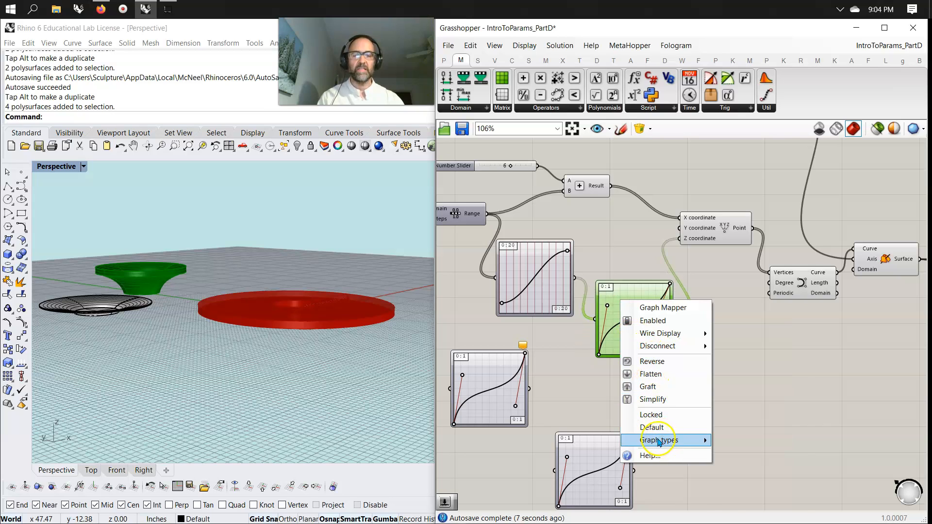
{"action": "mouse_move", "coordinate": [660, 444]}
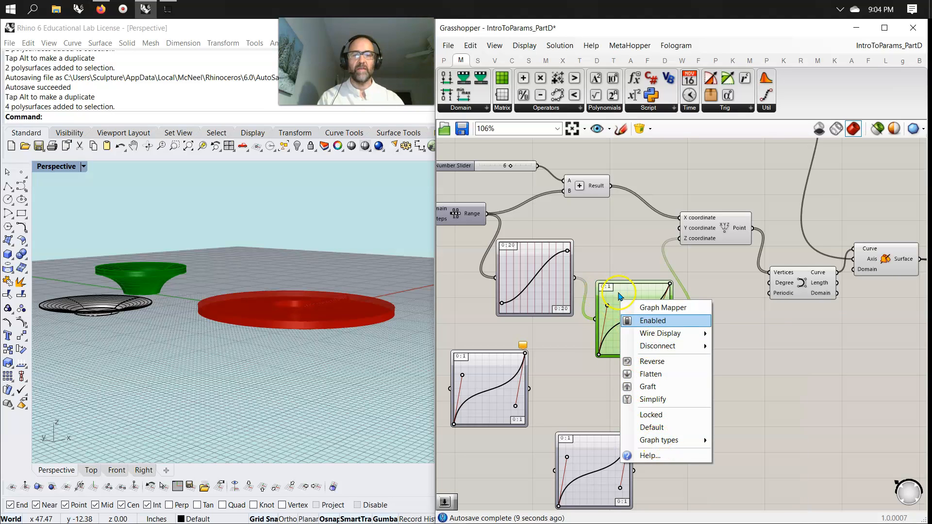
{"action": "double_click", "coordinate": [625, 299]}
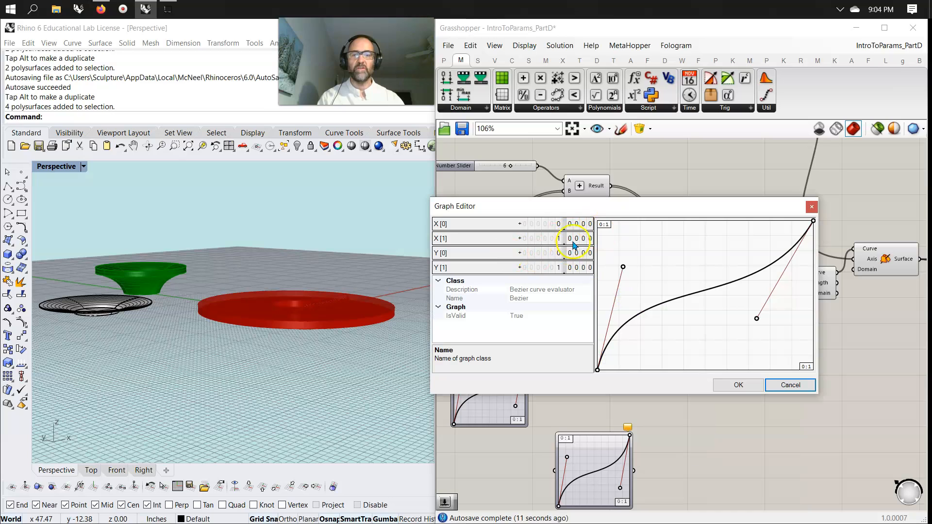
{"action": "left_click_drag", "start_coordinate": [553, 240], "coordinate": [552, 233]}
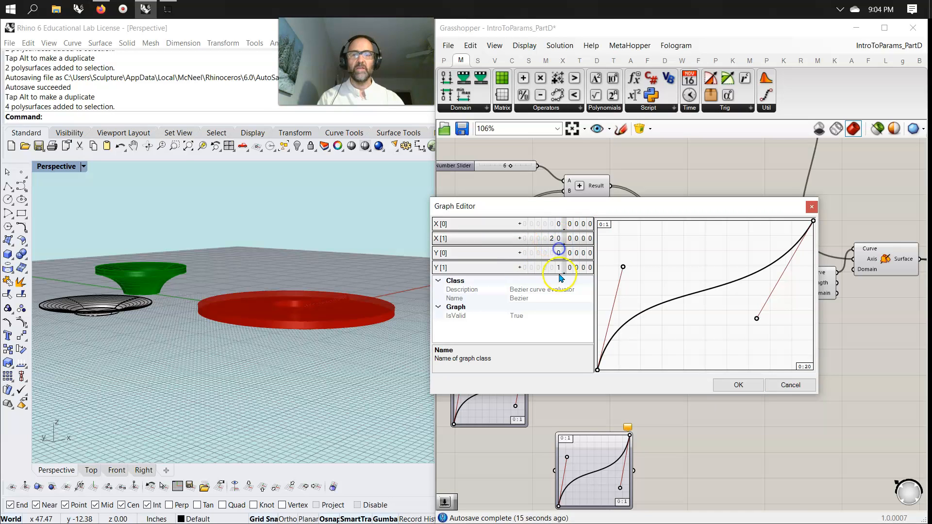
{"action": "left_click_drag", "start_coordinate": [554, 271], "coordinate": [553, 249]}
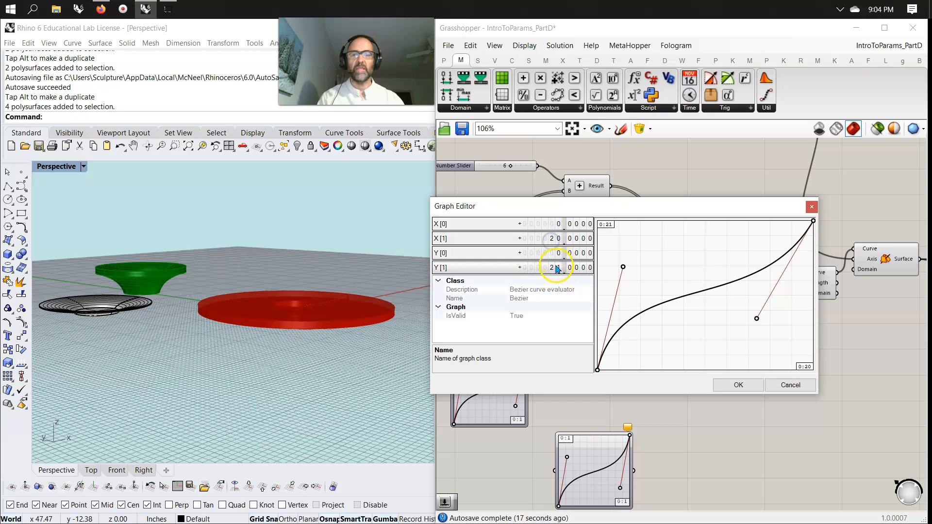
{"action": "left_click", "coordinate": [737, 384]}
Align the second graph mapper beside the first, then refine the bowl profile with its Bezier end handle and the Sine curve's end points
{"action": "scroll", "coordinate": [270, 274], "scroll_direction": "up", "scroll_amount": 4}
{"action": "right_click_drag", "start_coordinate": [270, 275], "coordinate": [289, 280]}
{"action": "scroll", "coordinate": [301, 278], "scroll_direction": "down", "scroll_amount": 5}
{"action": "left_click_drag", "start_coordinate": [636, 330], "coordinate": [625, 278]}
{"action": "mouse_move", "coordinate": [568, 254]}
{"action": "left_mouse_down"}
{"action": "mouse_move", "coordinate": [532, 260]}
{"action": "mouse_move", "coordinate": [576, 257]}
{"action": "left_mouse_up"}
{"action": "mouse_move", "coordinate": [502, 304]}
{"action": "left_mouse_down"}
{"action": "mouse_move", "coordinate": [501, 293]}
{"action": "mouse_move", "coordinate": [502, 303]}
{"action": "left_mouse_up"}
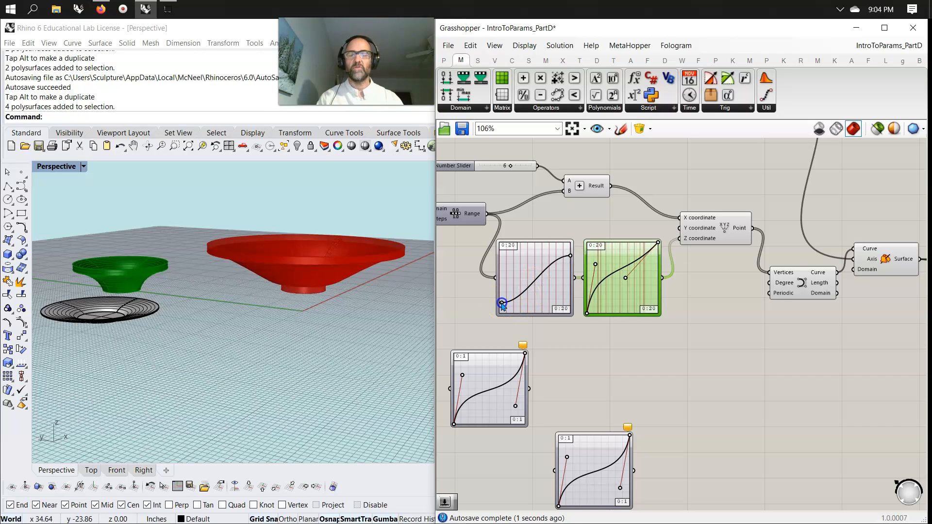
{"action": "left_click", "coordinate": [558, 291]}
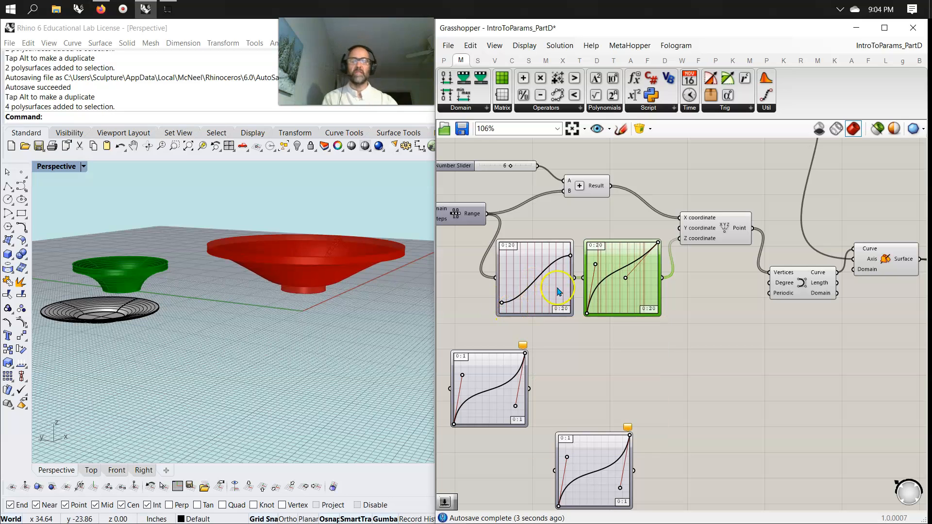
Place the component with the Exceptions input that labels all components by name, beside the Evaluate component
{"action": "right_click_drag", "start_coordinate": [549, 201], "coordinate": [631, 345]}
{"action": "mouse_move", "coordinate": [711, 277]}
{"action": "right_mouse_down"}
{"action": "mouse_move", "coordinate": [644, 306]}
{"action": "mouse_move", "coordinate": [700, 319]}
{"action": "mouse_move", "coordinate": [746, 364]}
{"action": "mouse_move", "coordinate": [699, 341]}
{"action": "mouse_move", "coordinate": [727, 286]}
{"action": "right_mouse_up"}
{"action": "scroll", "coordinate": [684, 287], "scroll_direction": "down", "scroll_amount": 3}
{"action": "right_click_drag", "start_coordinate": [802, 291], "coordinate": [594, 279]}
{"action": "right_click_drag", "start_coordinate": [833, 253], "coordinate": [598, 289]}
{"action": "scroll", "coordinate": [689, 292], "scroll_direction": "up", "scroll_amount": 3}
{"action": "scroll", "coordinate": [747, 290], "scroll_direction": "up", "scroll_amount": 2}
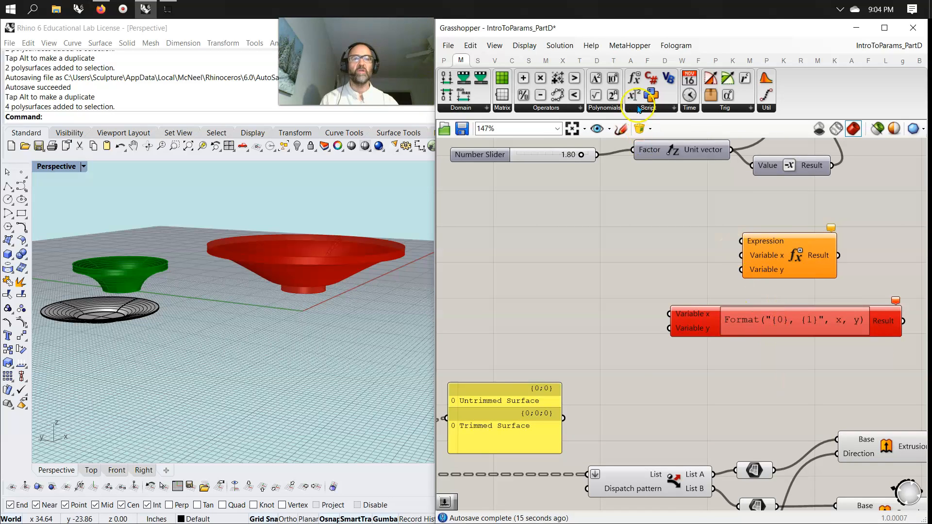
{"action": "left_click", "coordinate": [444, 60]}
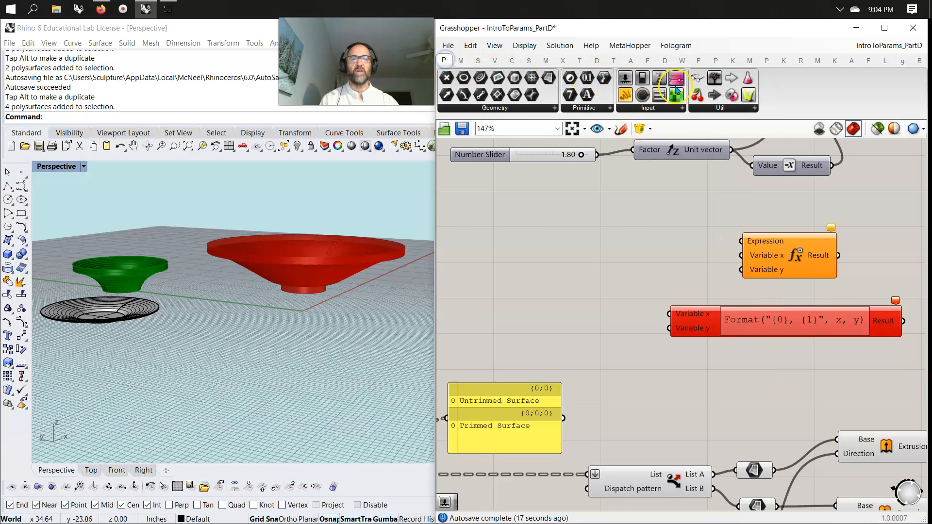
{"action": "left_click", "coordinate": [777, 216]}
{"action": "left_click_drag", "start_coordinate": [778, 217], "coordinate": [628, 230]}
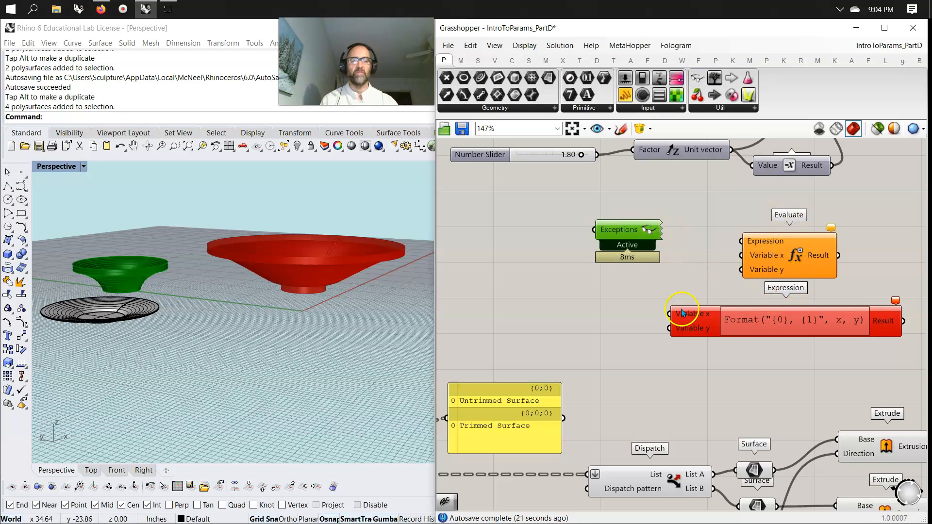
Examine the labelled definition from the Merge and Dispatch components back to the chained graph mappers
{"action": "scroll", "coordinate": [682, 313], "scroll_direction": "down", "scroll_amount": 5}
{"action": "right_click_drag", "start_coordinate": [670, 268], "coordinate": [685, 238]}
{"action": "scroll", "coordinate": [640, 335], "scroll_direction": "up", "scroll_amount": 4}
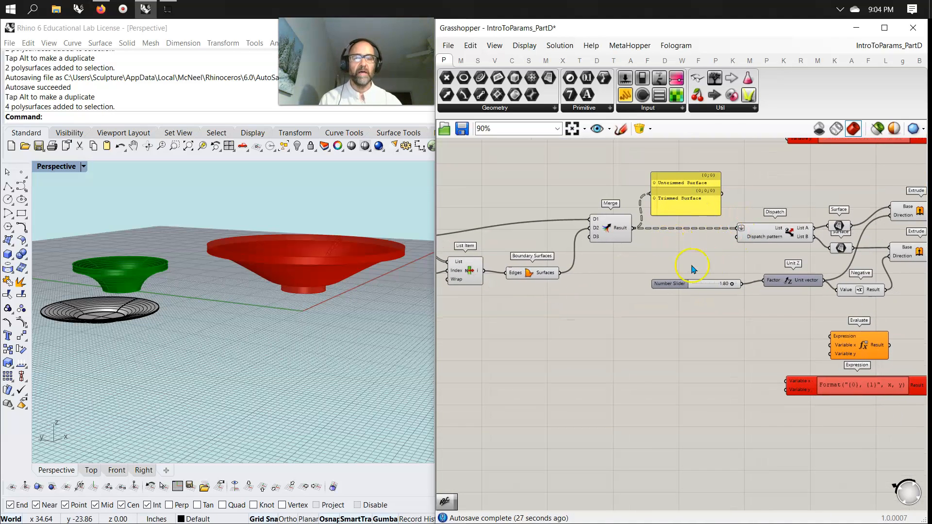
{"action": "right_click_drag", "start_coordinate": [590, 369], "coordinate": [694, 367]}
{"action": "right_click_drag", "start_coordinate": [534, 359], "coordinate": [732, 363]}
{"action": "right_click_drag", "start_coordinate": [657, 328], "coordinate": [746, 343]}
{"action": "mouse_move", "coordinate": [615, 330]}
{"action": "right_mouse_down"}
{"action": "mouse_move", "coordinate": [697, 350]}
{"action": "mouse_move", "coordinate": [764, 328]}
{"action": "right_mouse_up"}
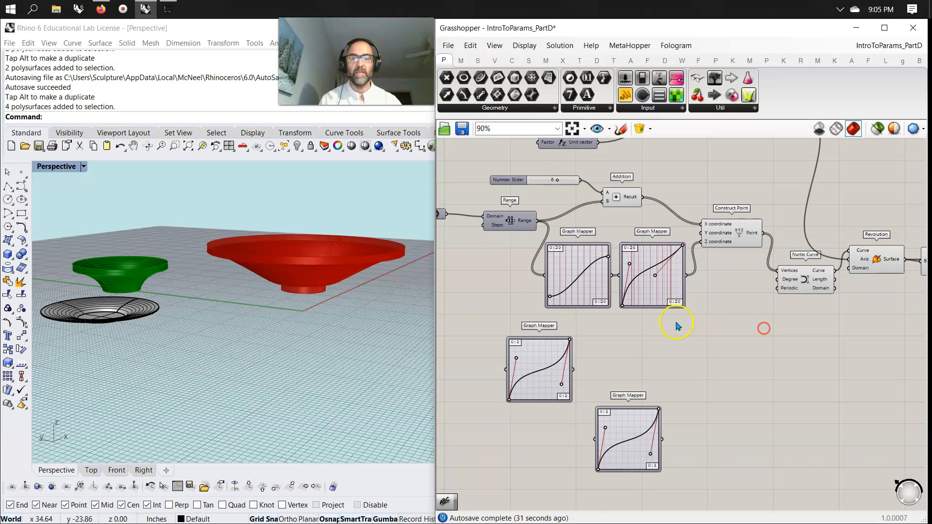
Move the two chained graph mappers below the Range component and line up the two spare graph mappers side by side beneath them
{"action": "left_click_drag", "start_coordinate": [663, 287], "coordinate": [661, 333]}
{"action": "left_click_drag", "start_coordinate": [573, 287], "coordinate": [567, 325]}
{"action": "left_click_drag", "start_coordinate": [529, 378], "coordinate": [537, 448]}
{"action": "left_click", "coordinate": [621, 466]}
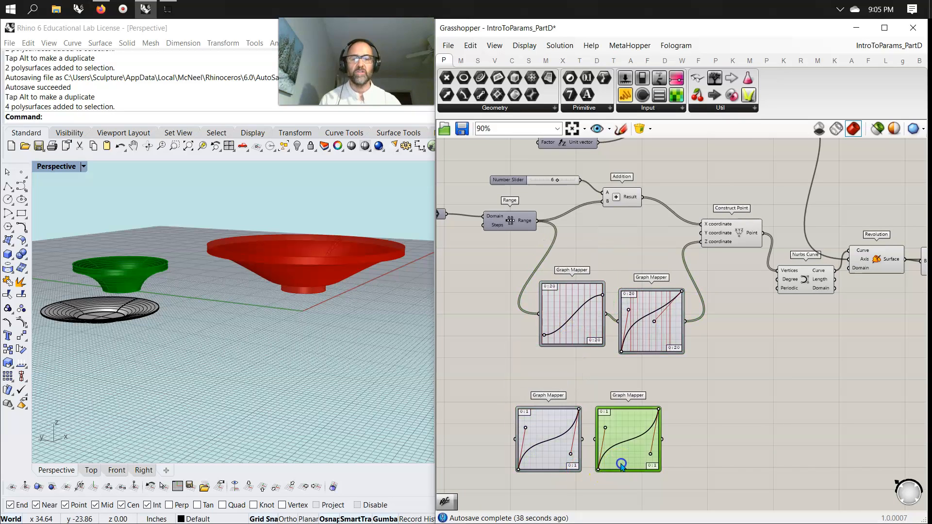
{"action": "left_click_drag", "start_coordinate": [622, 465], "coordinate": [655, 455]}
{"action": "left_click_drag", "start_coordinate": [568, 457], "coordinate": [557, 435]}
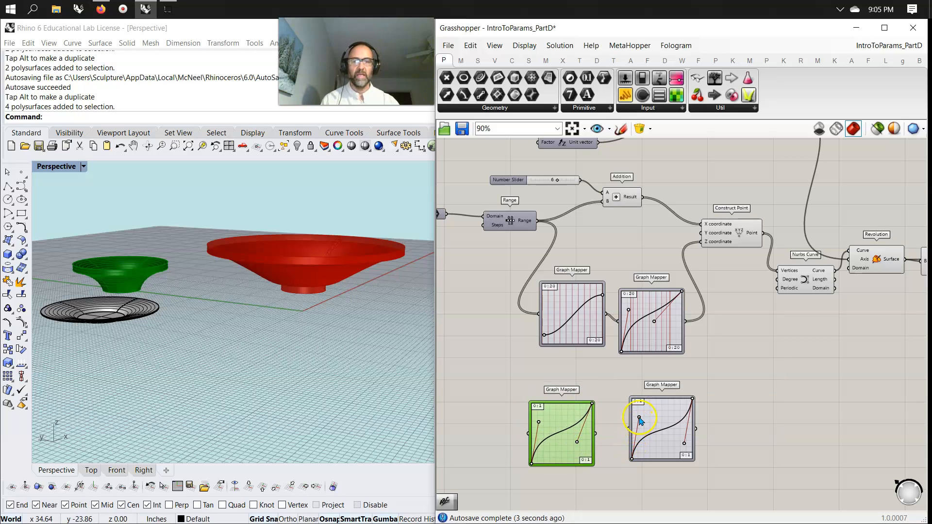
{"action": "left_click_drag", "start_coordinate": [651, 418], "coordinate": [642, 416]}
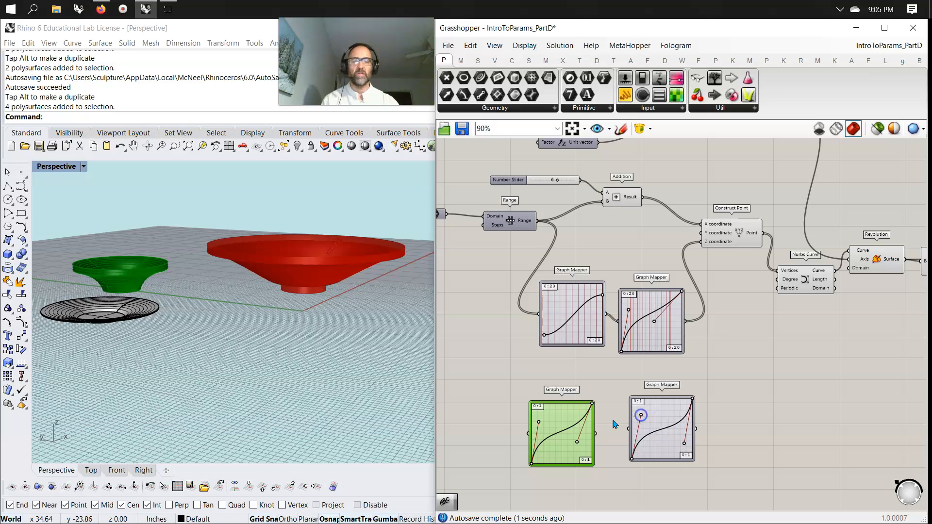
{"action": "left_click_drag", "start_coordinate": [571, 452], "coordinate": [580, 432]}
{"action": "left_click_drag", "start_coordinate": [667, 447], "coordinate": [666, 433]}
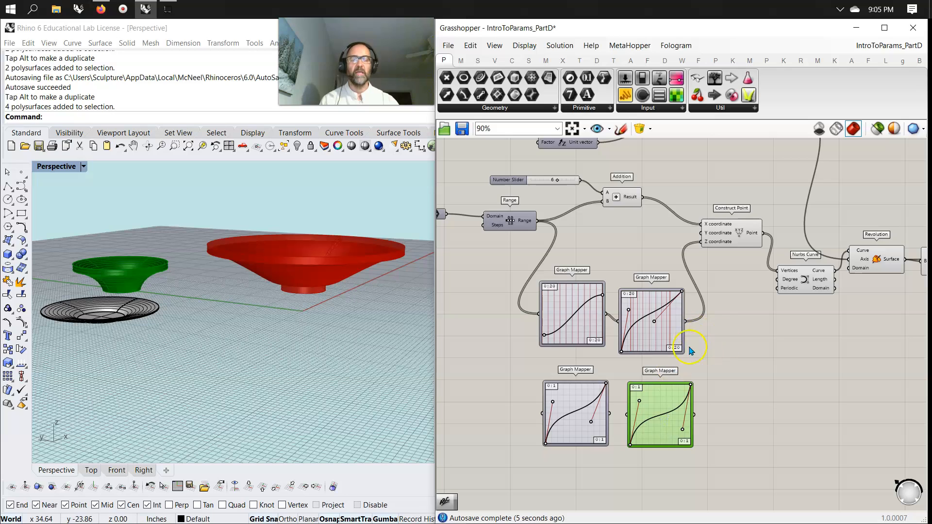
Bake the result of the lower definition's Merge component onto Layer 03
{"action": "scroll", "coordinate": [691, 351], "scroll_direction": "down", "scroll_amount": 6}
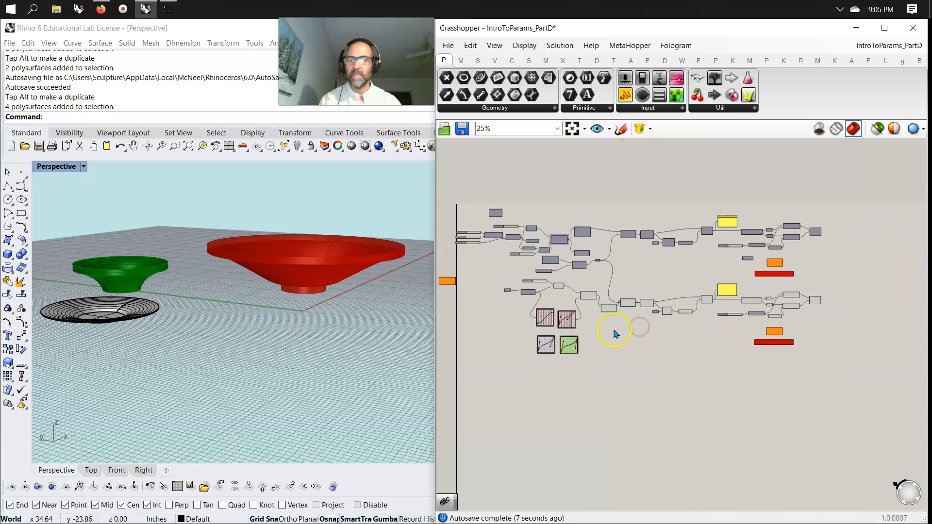
{"action": "scroll", "coordinate": [810, 318], "scroll_direction": "up", "scroll_amount": 3}
{"action": "left_click", "coordinate": [825, 293]}
{"action": "right_click_drag", "start_coordinate": [339, 282], "coordinate": [341, 298]}
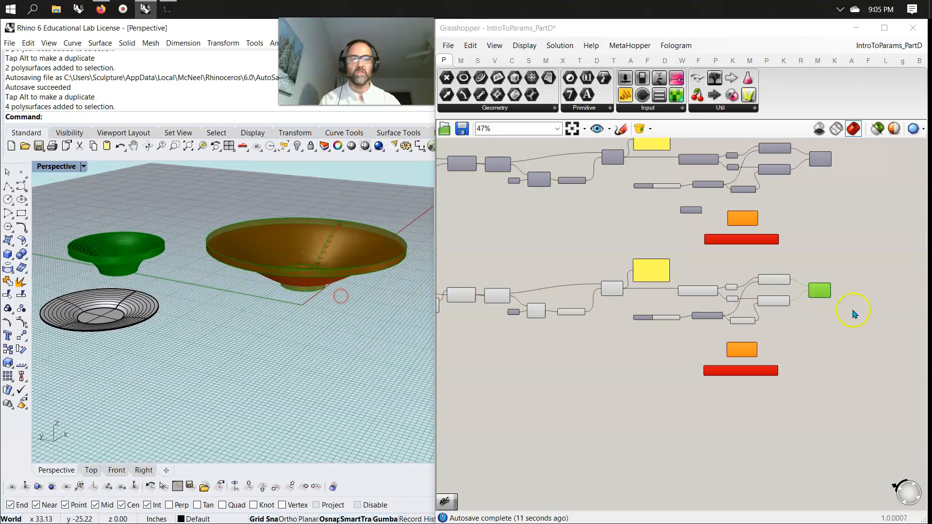
{"action": "scroll", "coordinate": [821, 290], "scroll_direction": "up", "scroll_amount": 4}
{"action": "right_click", "coordinate": [821, 290]}
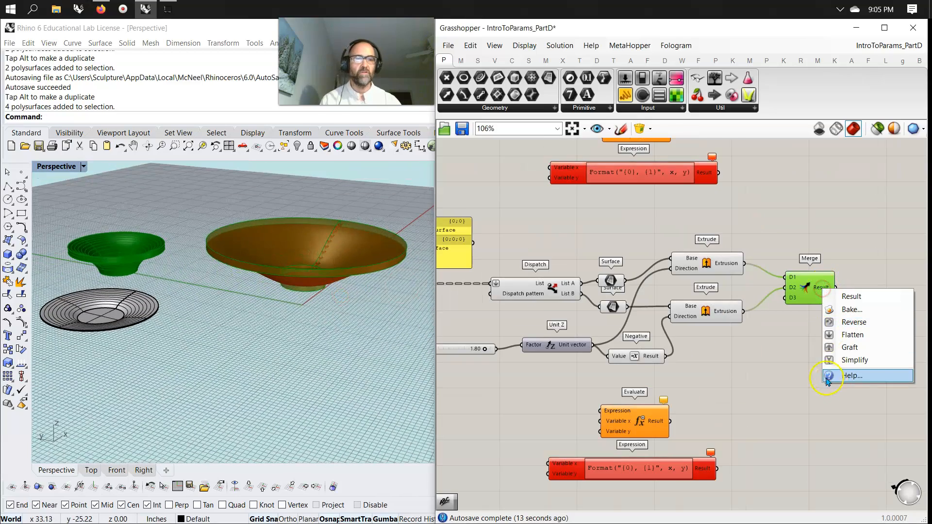
{"action": "left_click", "coordinate": [850, 310]}
{"action": "left_click", "coordinate": [828, 245]}
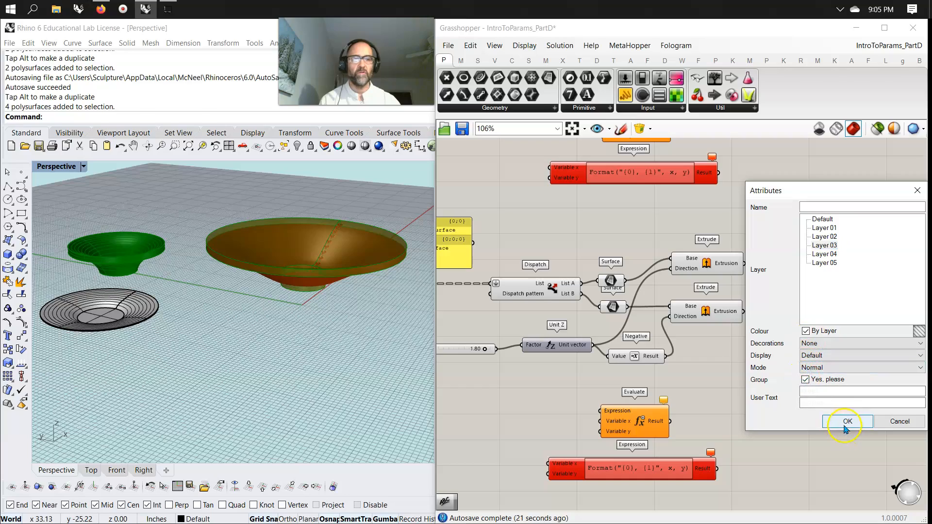
{"action": "left_click", "coordinate": [848, 421]}
{"action": "right_click_drag", "start_coordinate": [352, 380], "coordinate": [308, 360]}
{"action": "left_click", "coordinate": [825, 359]}
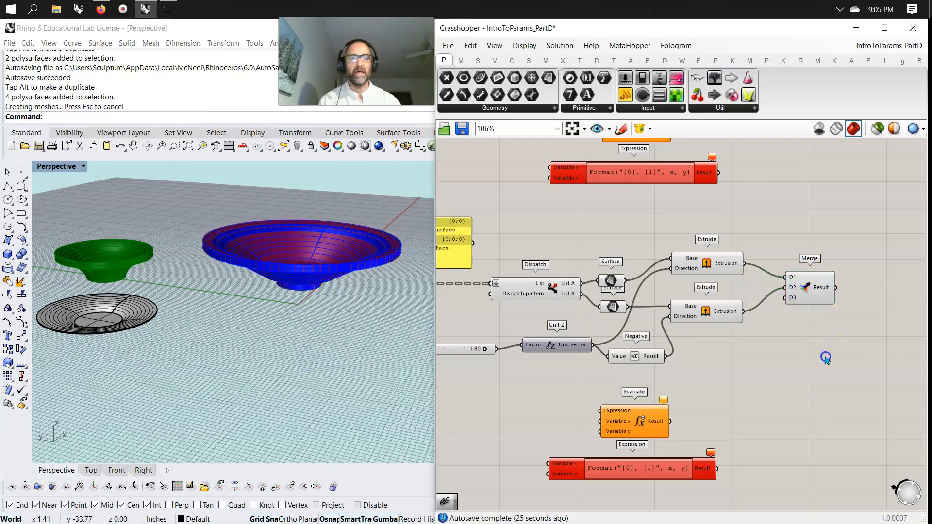
Limit the Grasshopper preview to selected components and set the Perspective viewport's display mode to Rendered
{"action": "left_click", "coordinate": [877, 128]}
{"action": "right_click_drag", "start_coordinate": [378, 417], "coordinate": [350, 378]}
{"action": "left_click", "coordinate": [56, 167]}
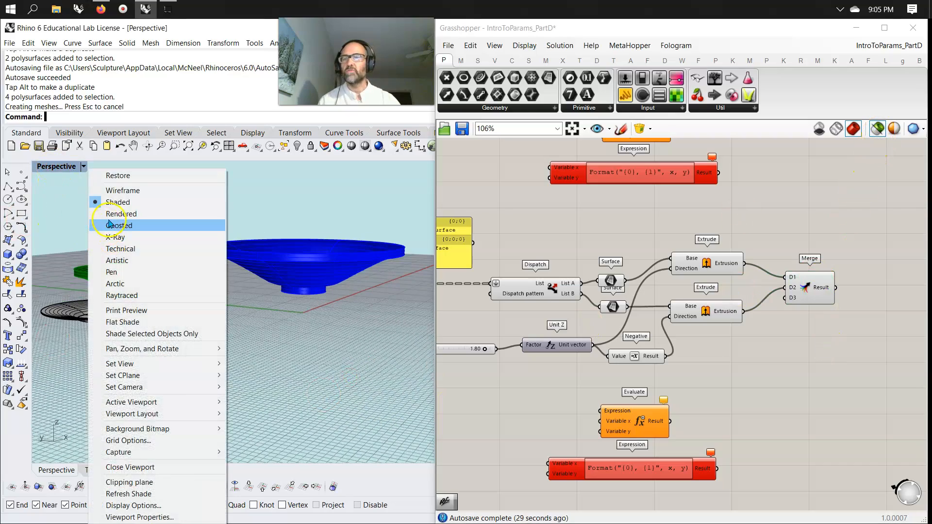
{"action": "left_click", "coordinate": [110, 214]}
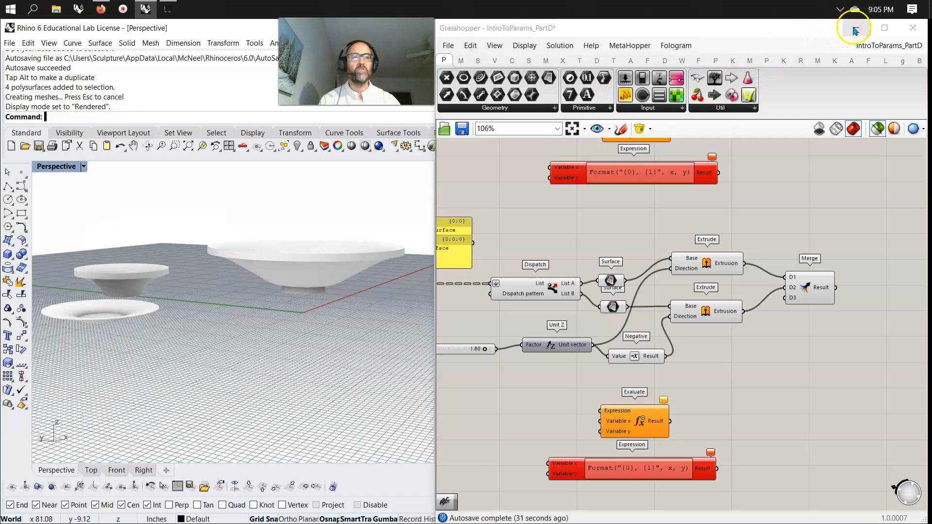
Minimize the Grasshopper window and widen the Rhino window across the whole screen
{"action": "left_click", "coordinate": [913, 28]}
{"action": "left_click_drag", "start_coordinate": [466, 274], "coordinate": [929, 279]}
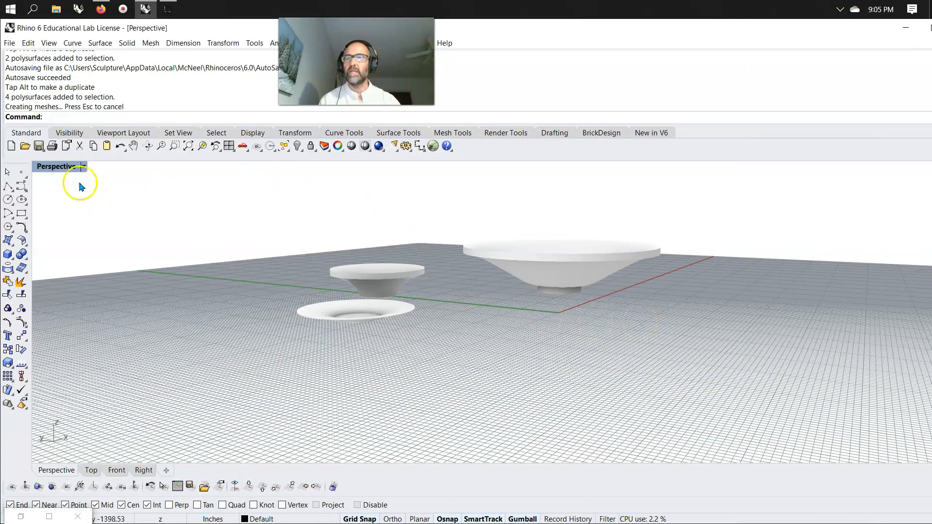
{"action": "right_click_drag", "start_coordinate": [291, 261], "coordinate": [277, 269]}
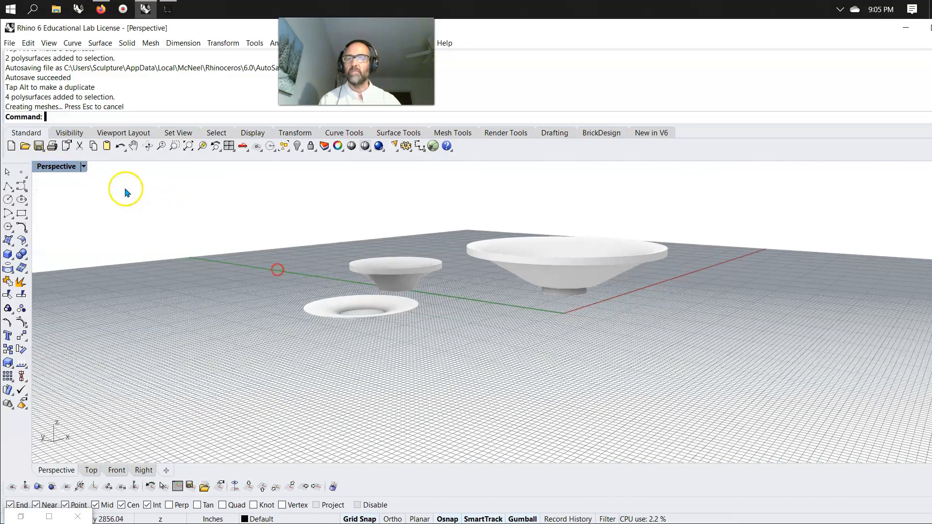
Restore the four-viewport layout from the maximized Perspective view and zoom all viewports to their extents
{"action": "left_click", "coordinate": [56, 166]}
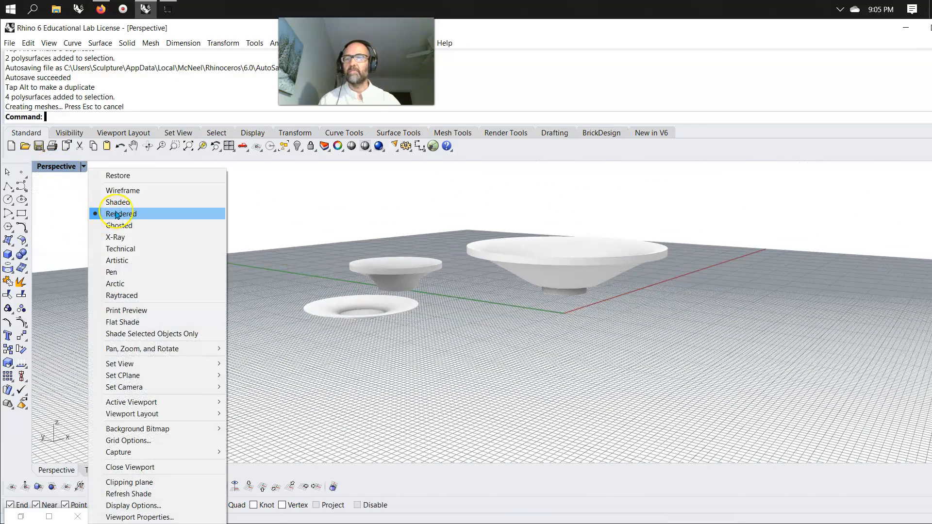
{"action": "double_click", "coordinate": [61, 168]}
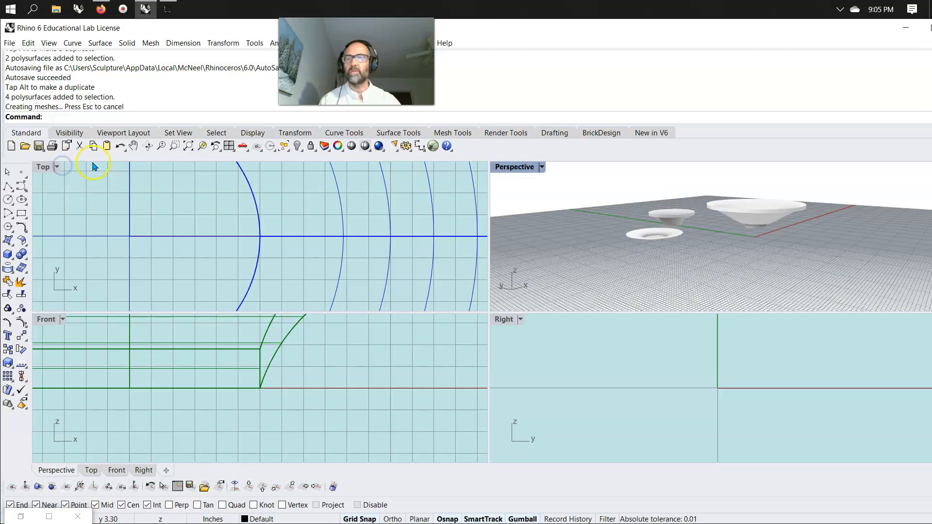
{"action": "right_click", "coordinate": [190, 146]}
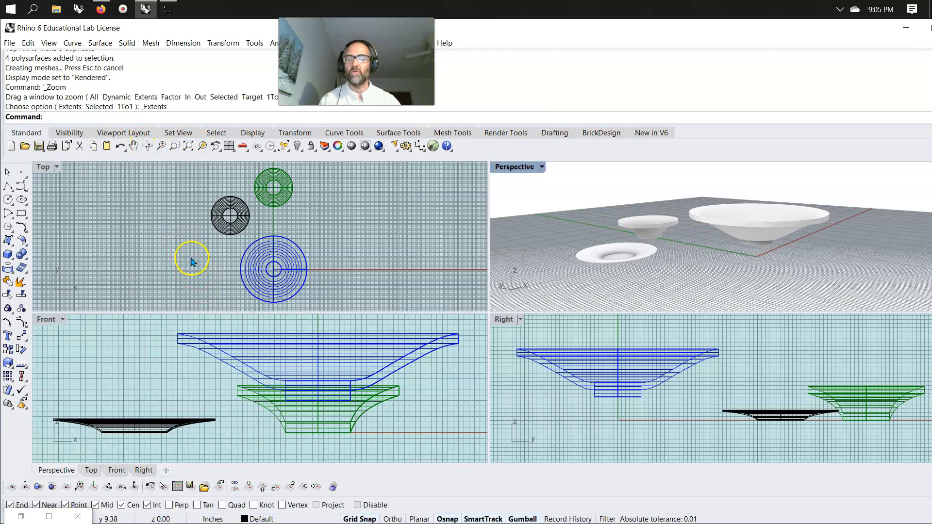
Set the display mode to Technical in the Top viewport, Pen in the Right viewport and Artistic in the Front viewport
{"action": "left_click", "coordinate": [38, 168]}
{"action": "left_click", "coordinate": [94, 248]}
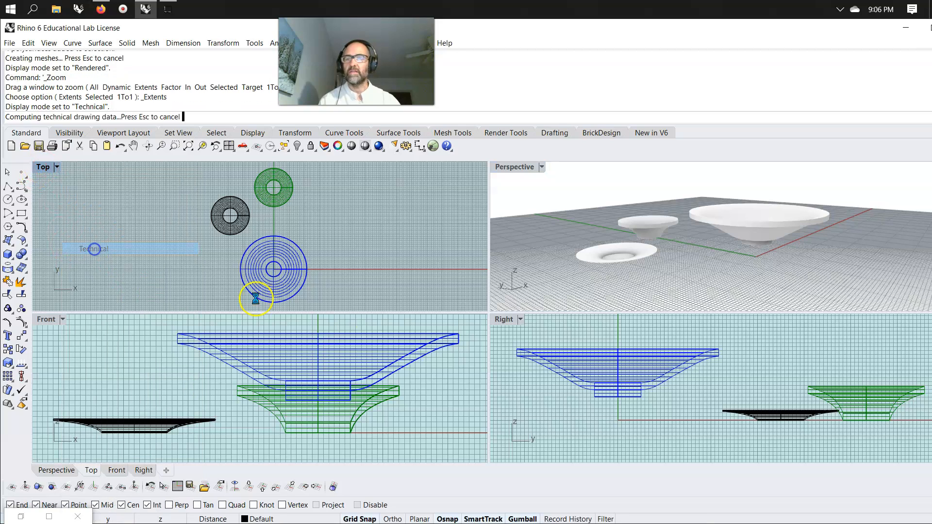
{"action": "left_click", "coordinate": [504, 319]}
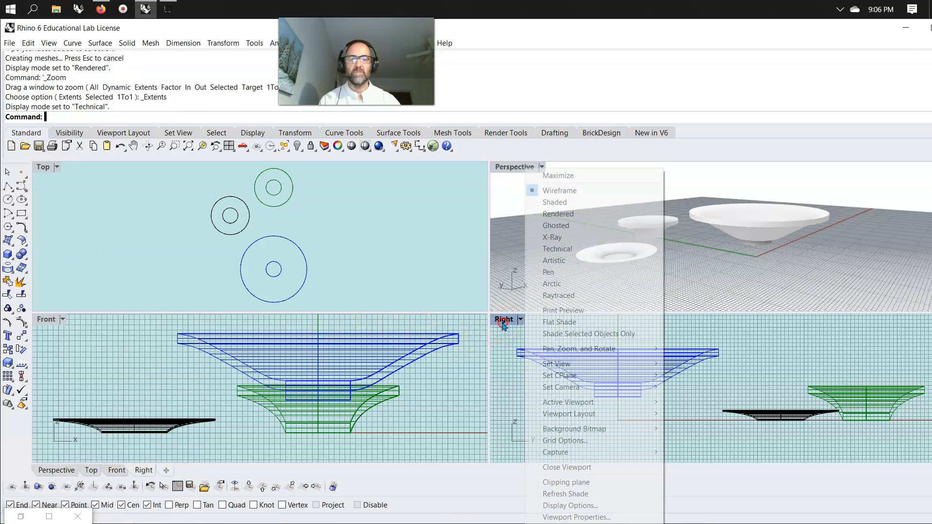
{"action": "left_click", "coordinate": [547, 272]}
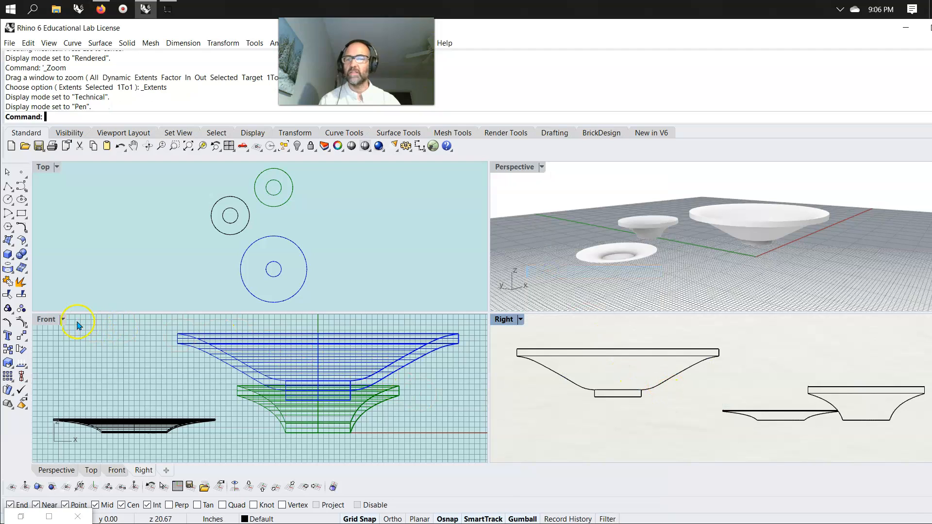
{"action": "left_click", "coordinate": [47, 320]}
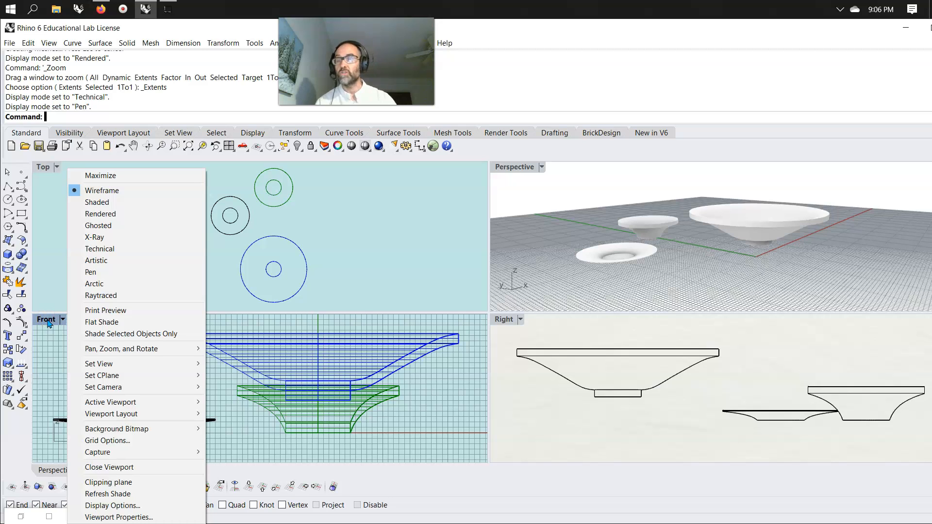
{"action": "left_click", "coordinate": [102, 260]}
{"action": "right_click_drag", "start_coordinate": [171, 391], "coordinate": [177, 379]}
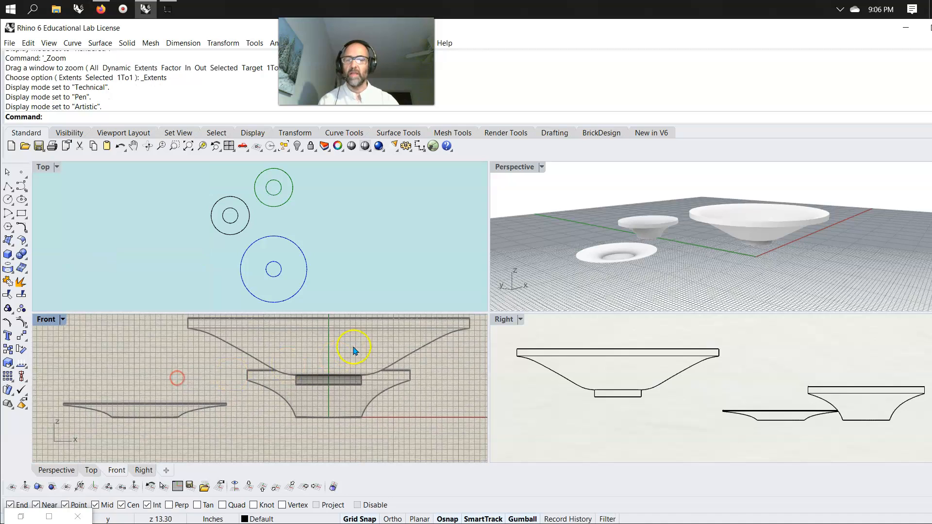
{"action": "left_click", "coordinate": [358, 346]}
{"action": "left_click_drag", "start_coordinate": [329, 314], "coordinate": [329, 359]}
{"action": "left_click", "coordinate": [329, 353]}
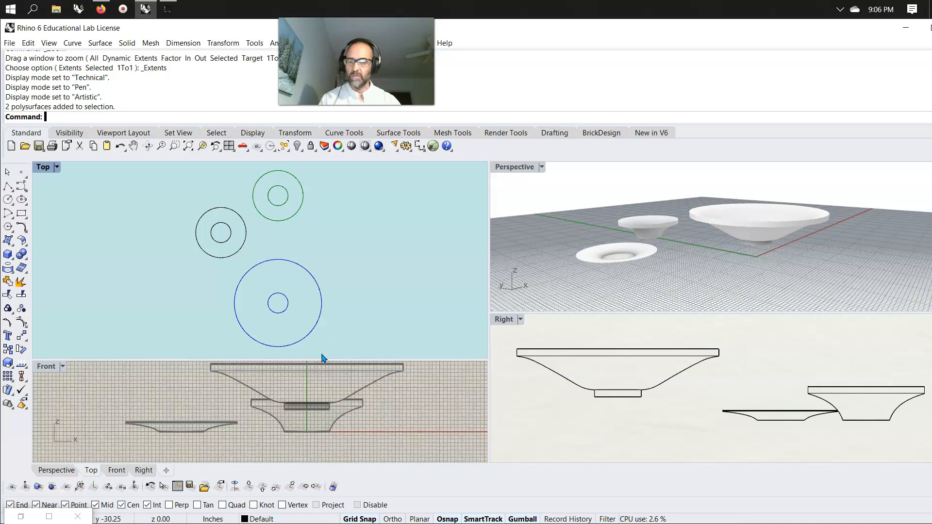
{"action": "key", "text": "ctrl+z"}
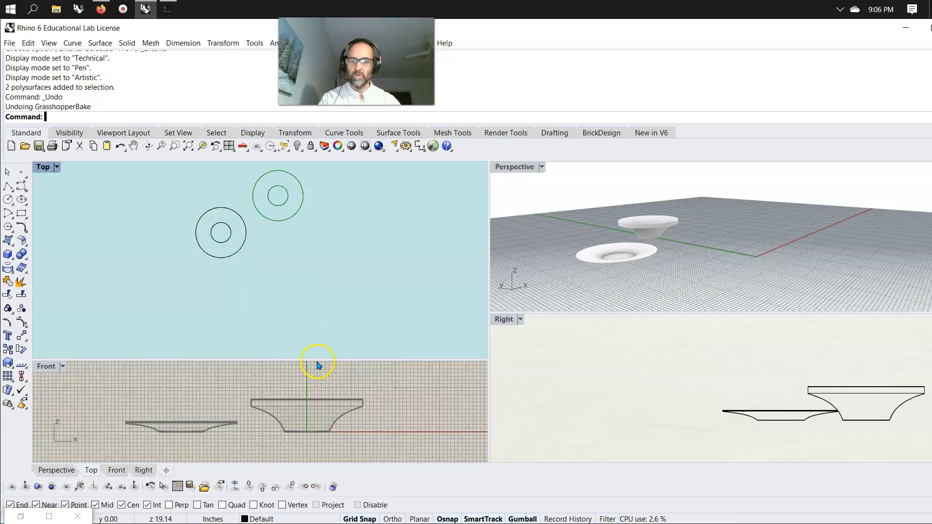
{"action": "key", "text": "ctrl+y"}
{"action": "left_click_drag", "start_coordinate": [317, 338], "coordinate": [315, 315]}
Lower the large baked bowl vertically in the Front viewport so that its foot rests on the ground plane
{"action": "left_click", "coordinate": [344, 355]}
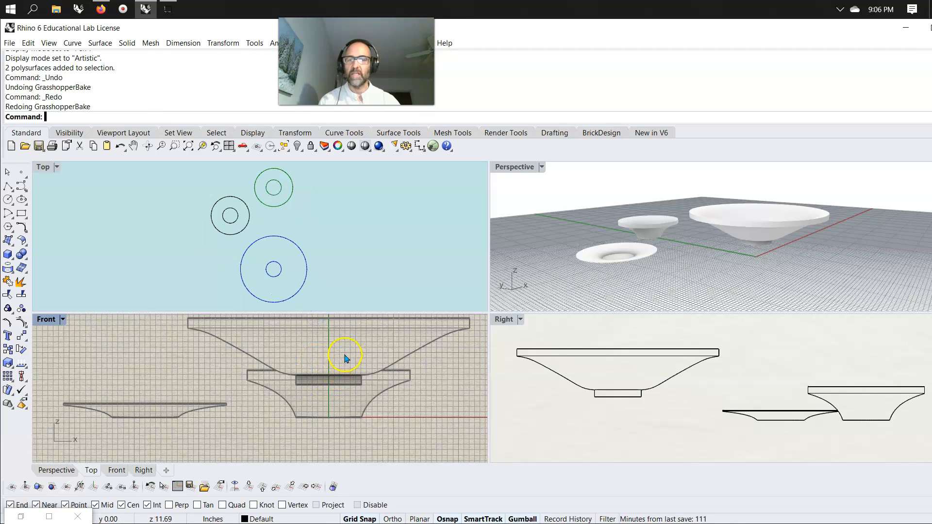
{"action": "left_click", "coordinate": [346, 357]}
{"action": "scroll", "coordinate": [373, 418], "scroll_direction": "down", "scroll_amount": 1}
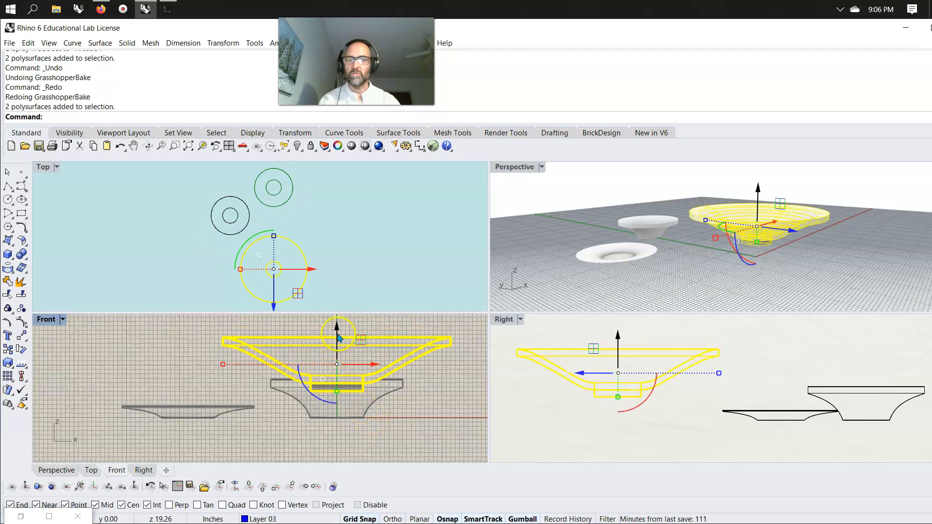
{"action": "left_click_drag", "start_coordinate": [338, 336], "coordinate": [337, 363]}
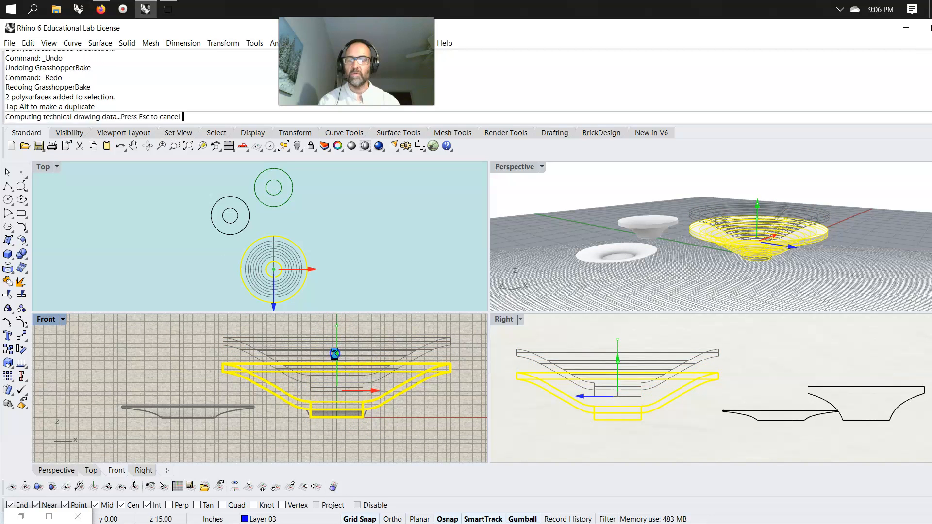
{"action": "left_click", "coordinate": [301, 431]}
{"action": "right_click_drag", "start_coordinate": [669, 277], "coordinate": [823, 270]}
{"action": "right_click", "coordinate": [823, 271]}
{"action": "right_click_drag", "start_coordinate": [728, 302], "coordinate": [601, 300]}
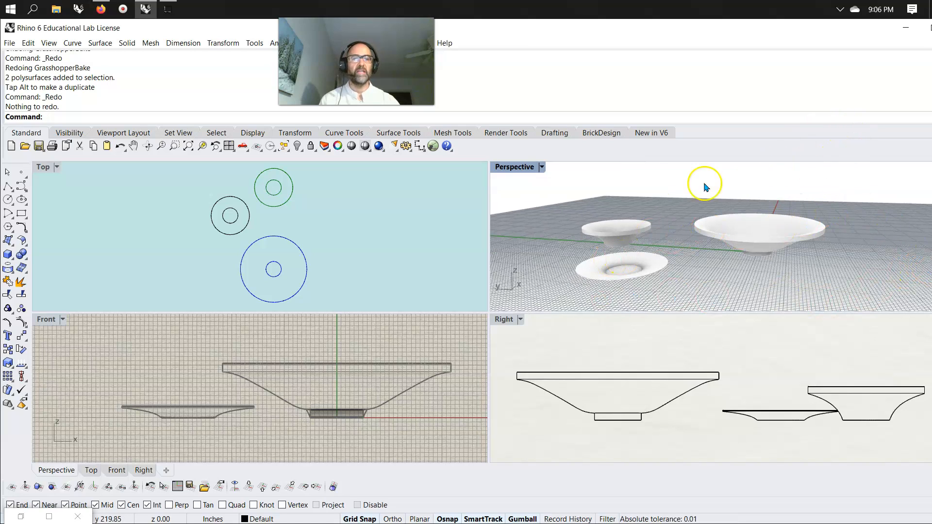
Show the command help panel and fit the Rhino window to the screen with a wider docked panel area
{"action": "left_click", "coordinate": [452, 152]}
{"action": "left_click", "coordinate": [462, 164]}
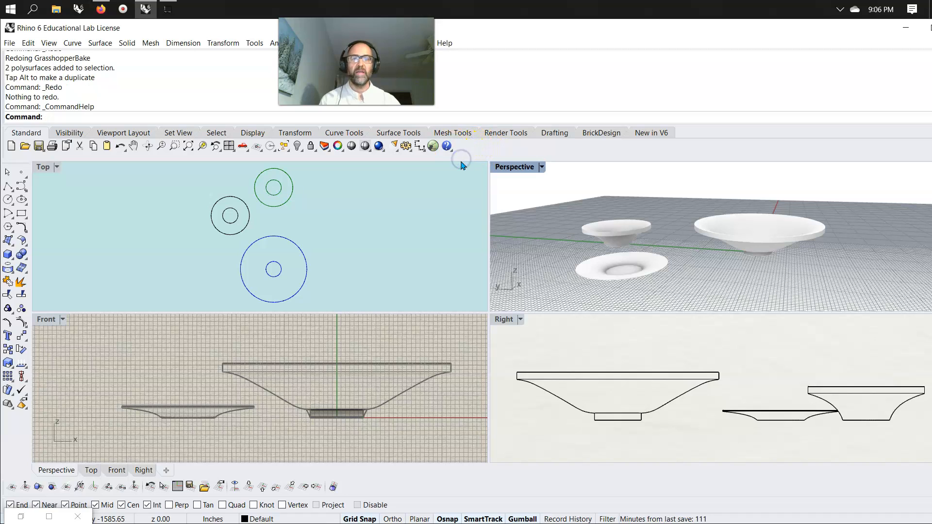
{"action": "left_click", "coordinate": [451, 151]}
{"action": "left_click", "coordinate": [460, 161]}
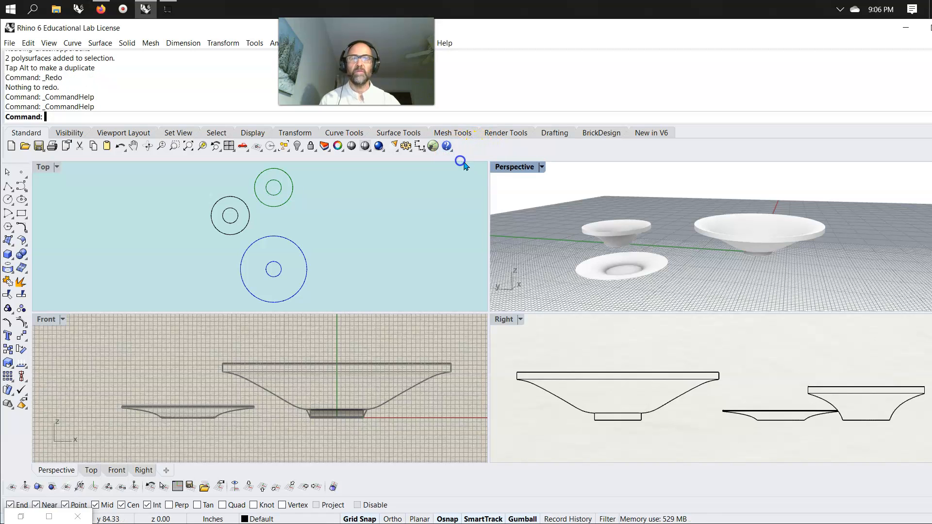
{"action": "left_click_drag", "start_coordinate": [788, 34], "coordinate": [2, 29]}
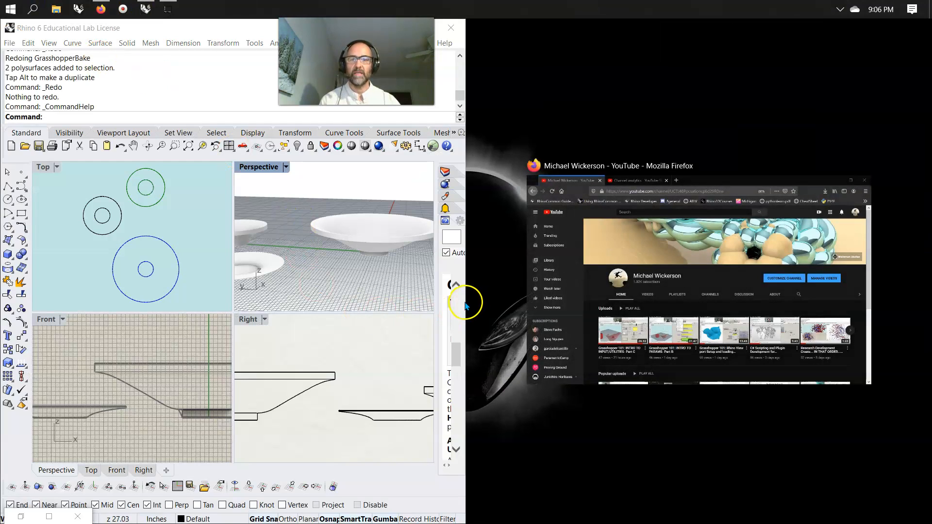
{"action": "left_click_drag", "start_coordinate": [465, 302], "coordinate": [928, 307]}
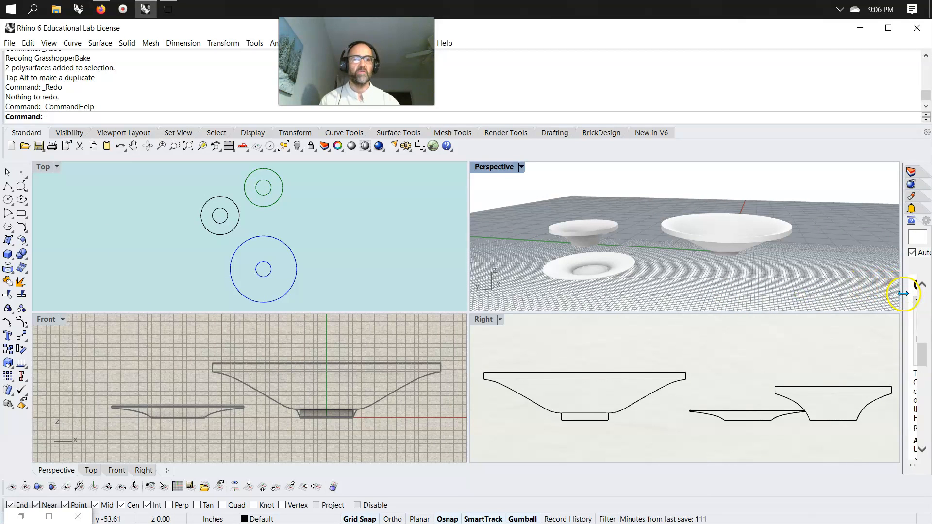
{"action": "left_click_drag", "start_coordinate": [874, 294], "coordinate": [709, 314]}
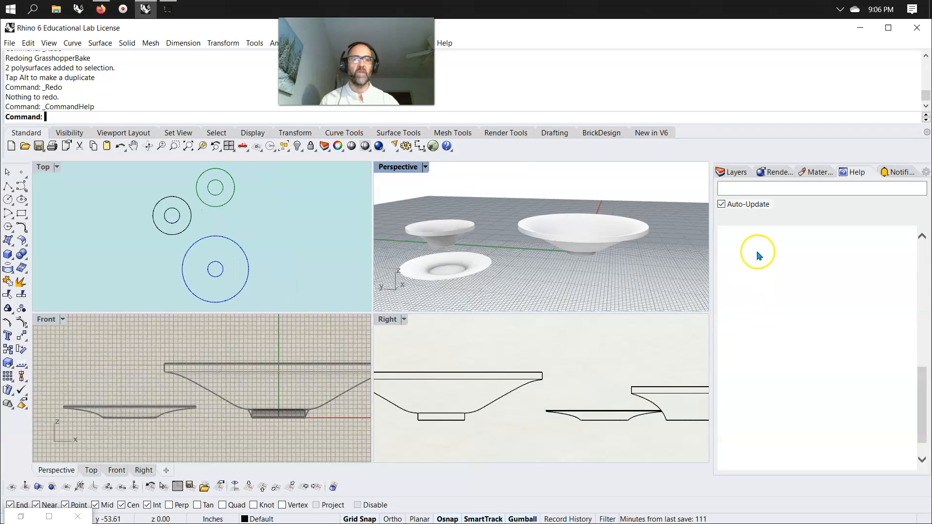
Maximize the Perspective viewport with a closer view of the bowls and set the rendering resolution to 300 DPI
{"action": "left_click", "coordinate": [778, 173]}
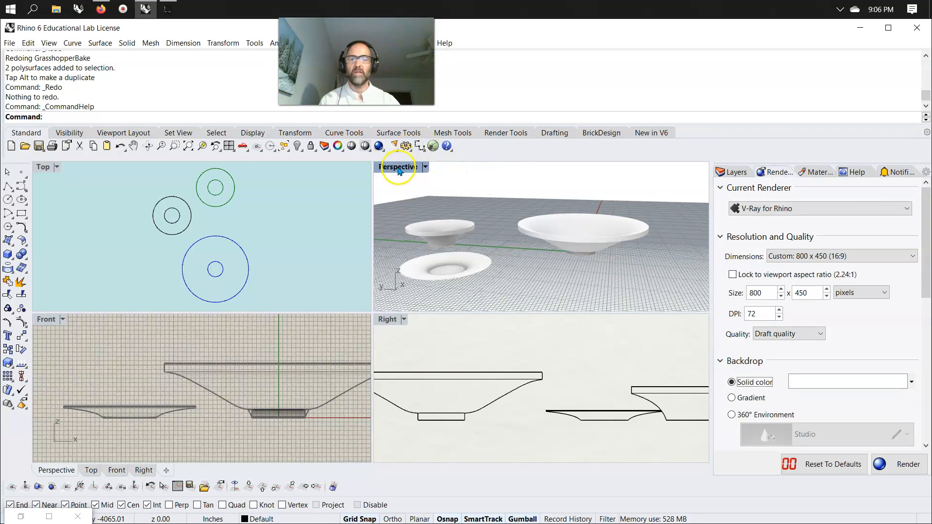
{"action": "double_click", "coordinate": [398, 167]}
{"action": "right_click_drag", "start_coordinate": [432, 388], "coordinate": [451, 396]}
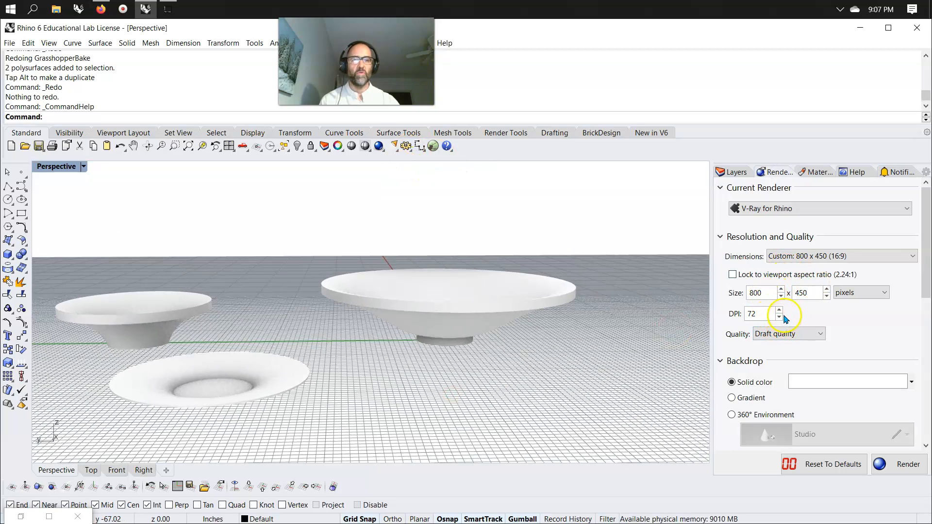
{"action": "type", "text": "300"}
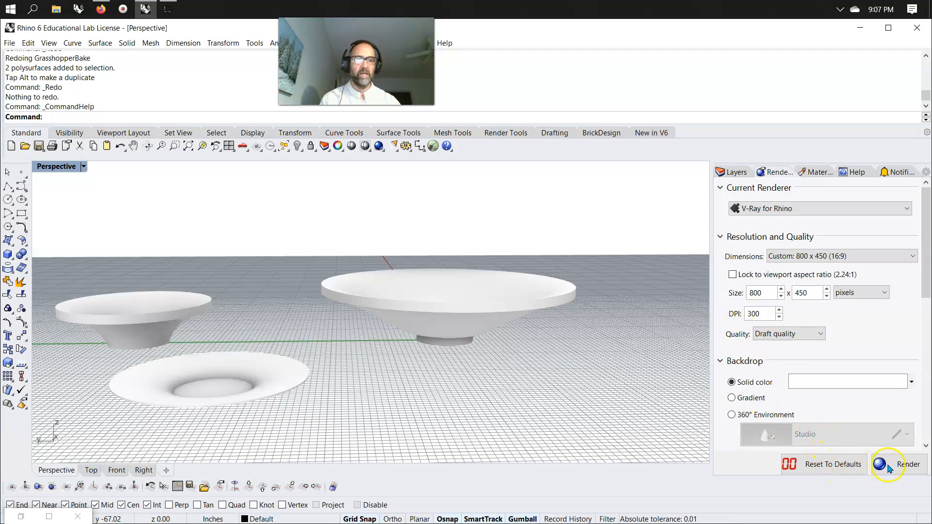
Set the render quality to Good quality and switch the backdrop from a solid color to Gradient
{"action": "left_click", "coordinate": [823, 333]}
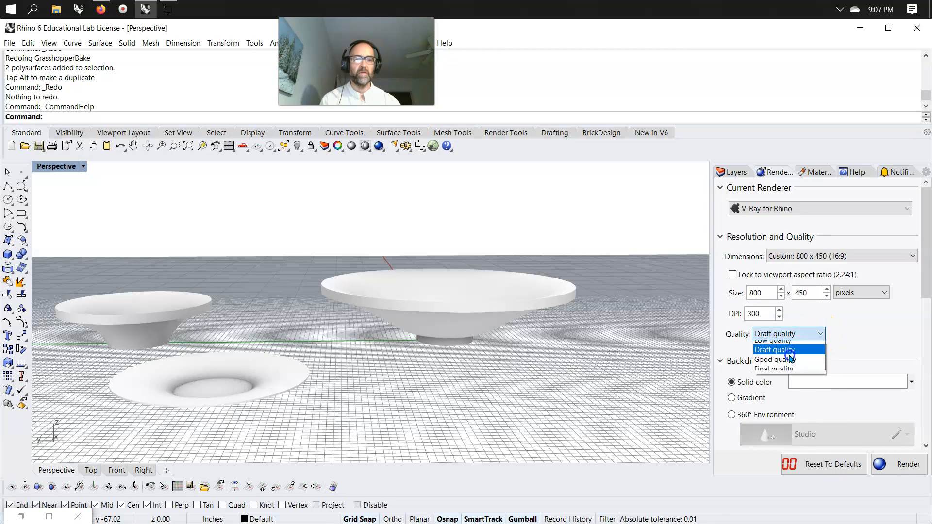
{"action": "left_click", "coordinate": [770, 366]}
{"action": "scroll", "coordinate": [757, 344], "scroll_direction": "down", "scroll_amount": 1}
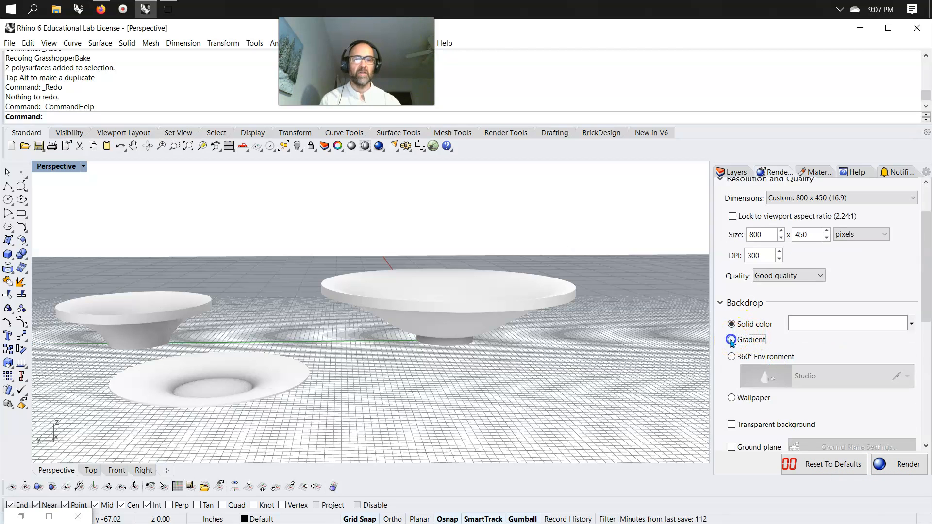
{"action": "left_click", "coordinate": [731, 340]}
Turn off the skylight in the rendering's lighting settings
{"action": "scroll", "coordinate": [786, 379], "scroll_direction": "down", "scroll_amount": 3}
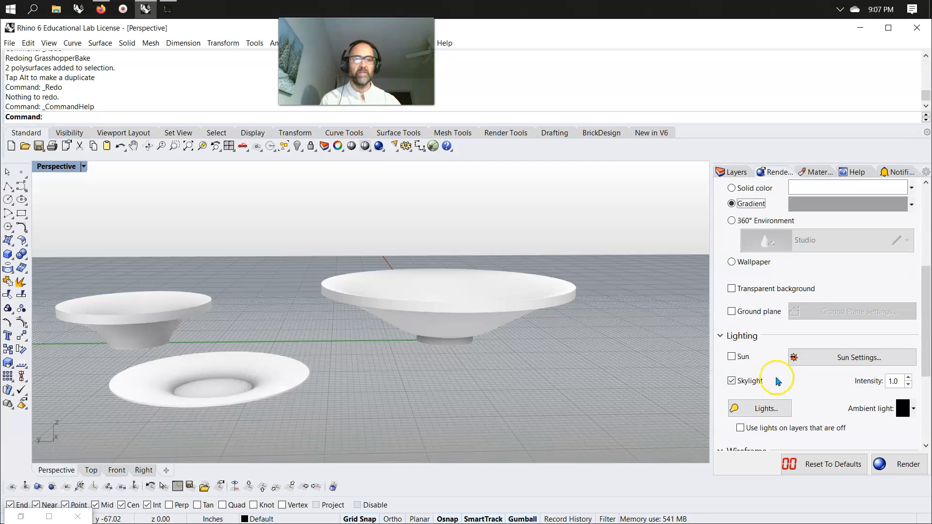
{"action": "left_click", "coordinate": [738, 383]}
{"action": "scroll", "coordinate": [774, 373], "scroll_direction": "down", "scroll_amount": 2}
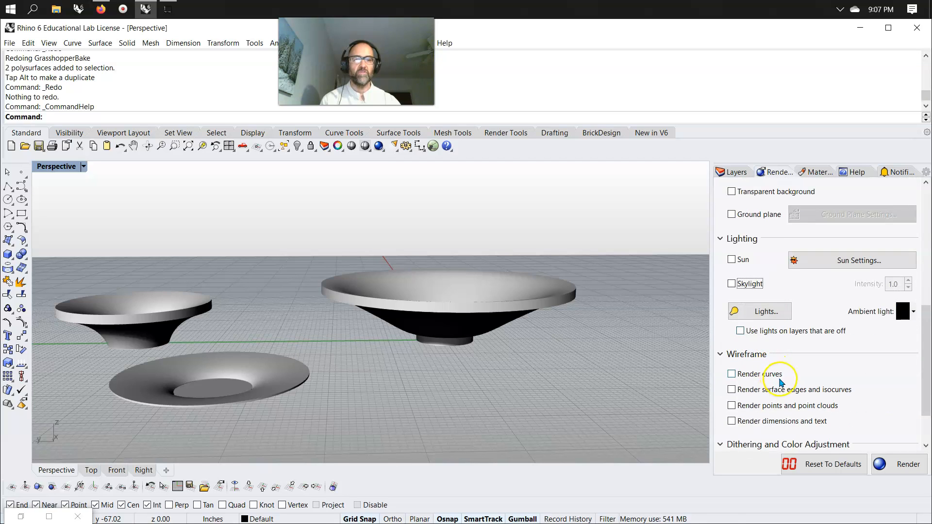
Add a new Metal material to the model and keep Metal as its type
{"action": "left_click", "coordinate": [815, 173]}
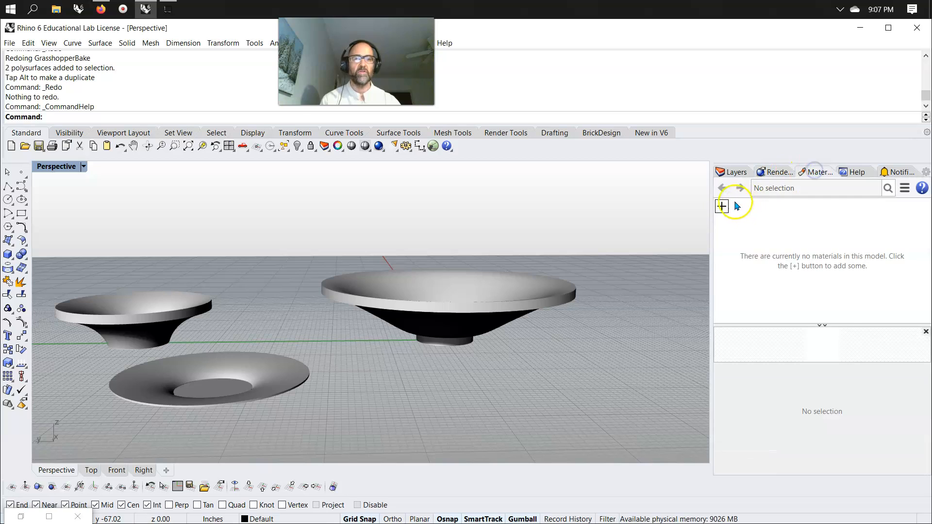
{"action": "left_click", "coordinate": [722, 207]}
{"action": "left_click", "coordinate": [742, 259]}
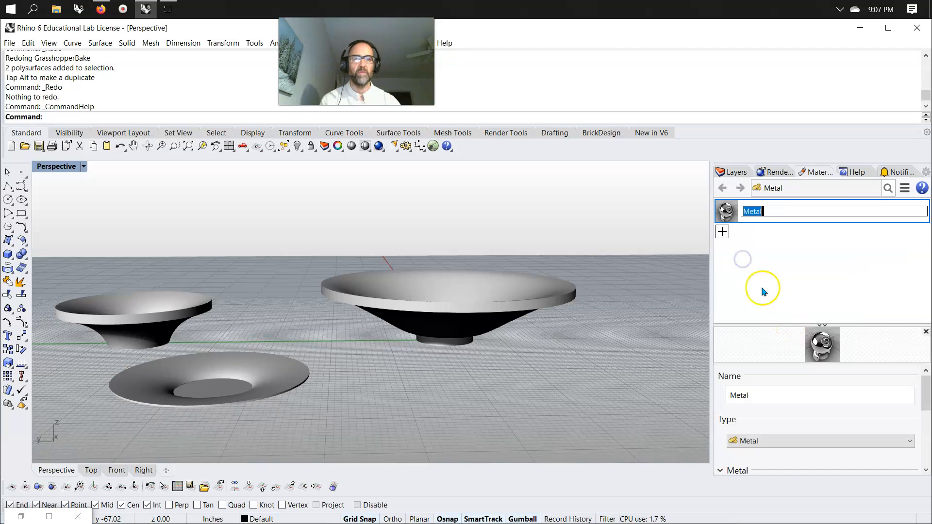
{"action": "left_click", "coordinate": [817, 439]}
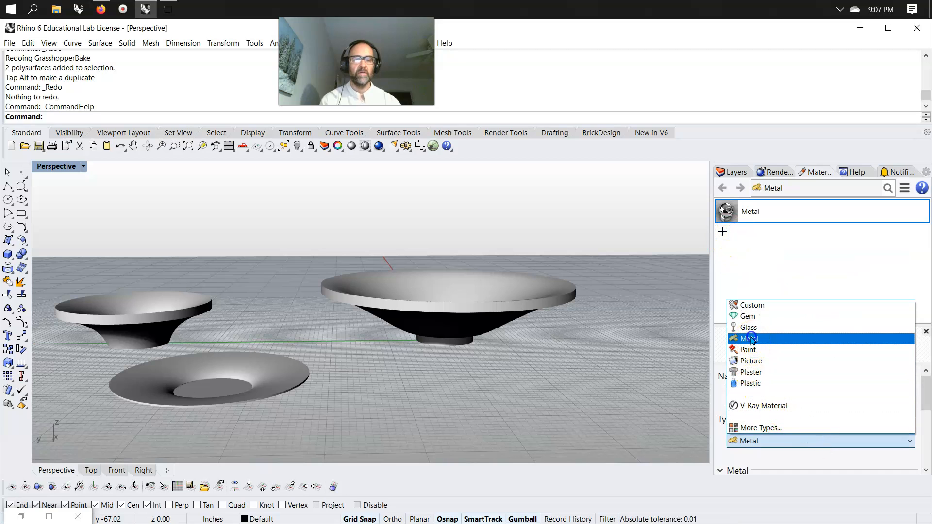
{"action": "left_click", "coordinate": [750, 338]}
Set the Metal material's color to a pale cyan of about RGB 186, 230, 229
{"action": "scroll", "coordinate": [798, 395], "scroll_direction": "down", "scroll_amount": 1}
{"action": "left_click", "coordinate": [815, 432]}
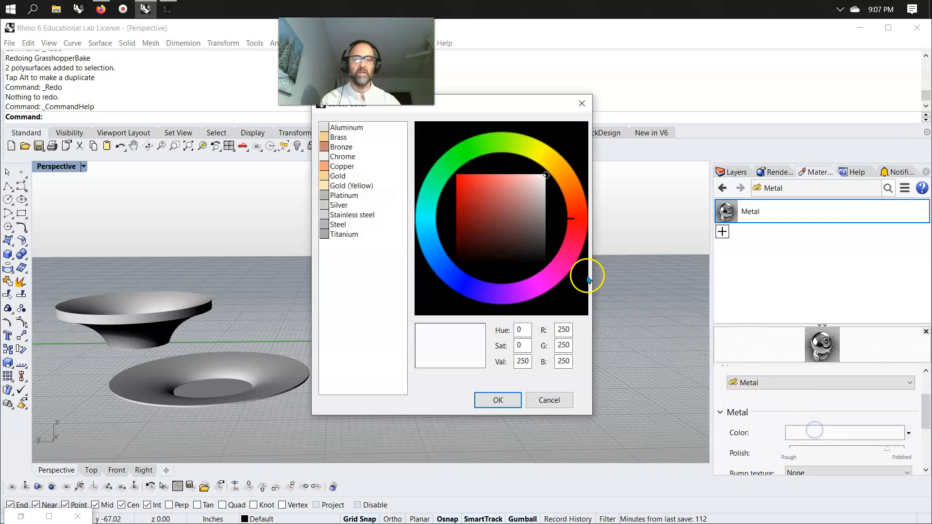
{"action": "left_click", "coordinate": [432, 223]}
{"action": "left_click", "coordinate": [505, 183]}
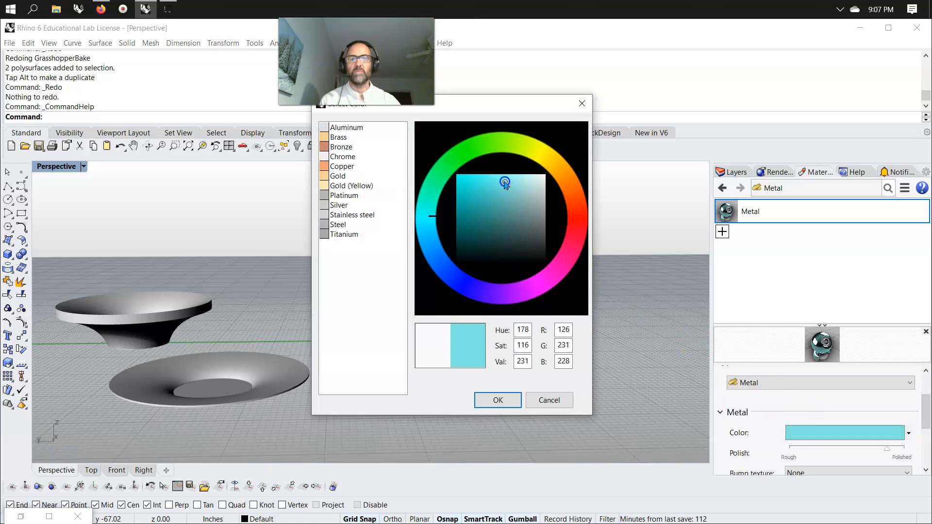
{"action": "left_click_drag", "start_coordinate": [521, 185], "coordinate": [529, 185]}
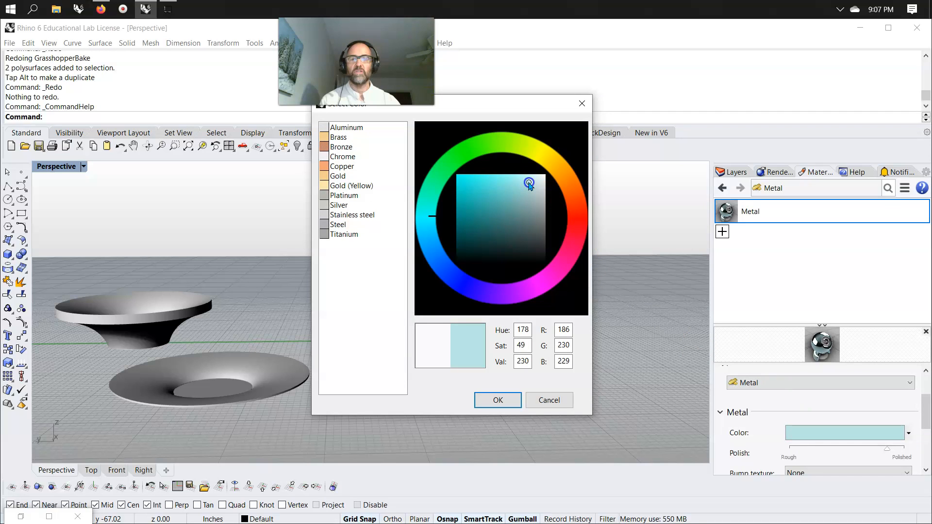
{"action": "left_click", "coordinate": [516, 406]}
Give the Metal material a Dots bump texture at Large scale
{"action": "scroll", "coordinate": [858, 427], "scroll_direction": "down", "scroll_amount": 2}
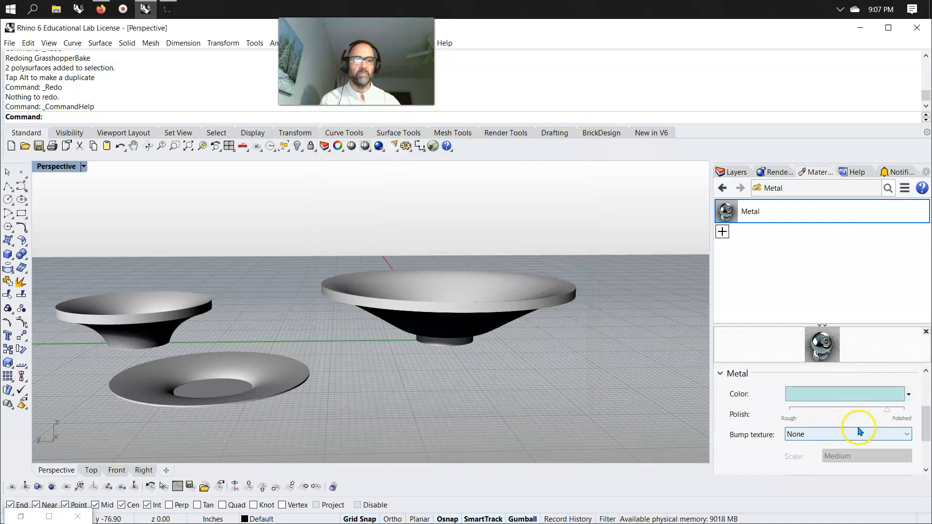
{"action": "left_click", "coordinate": [859, 432]}
{"action": "left_click", "coordinate": [844, 467]}
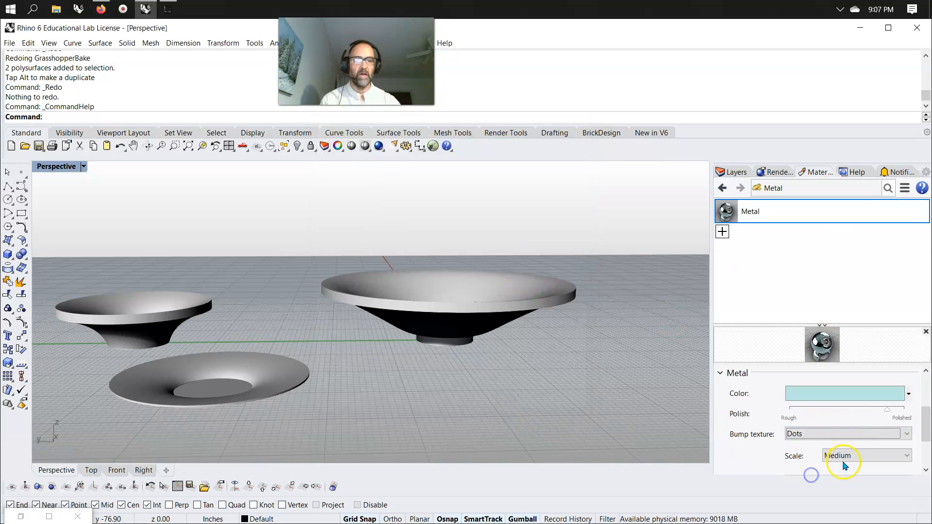
{"action": "left_click", "coordinate": [844, 460]}
{"action": "left_click", "coordinate": [830, 406]}
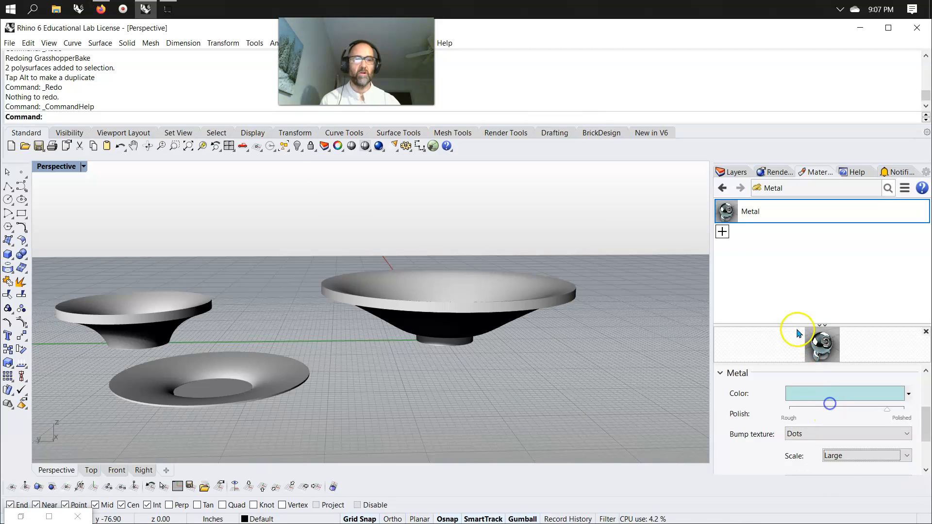
Assign the Metal material to the large bowl
{"action": "right_click", "coordinate": [726, 211]}
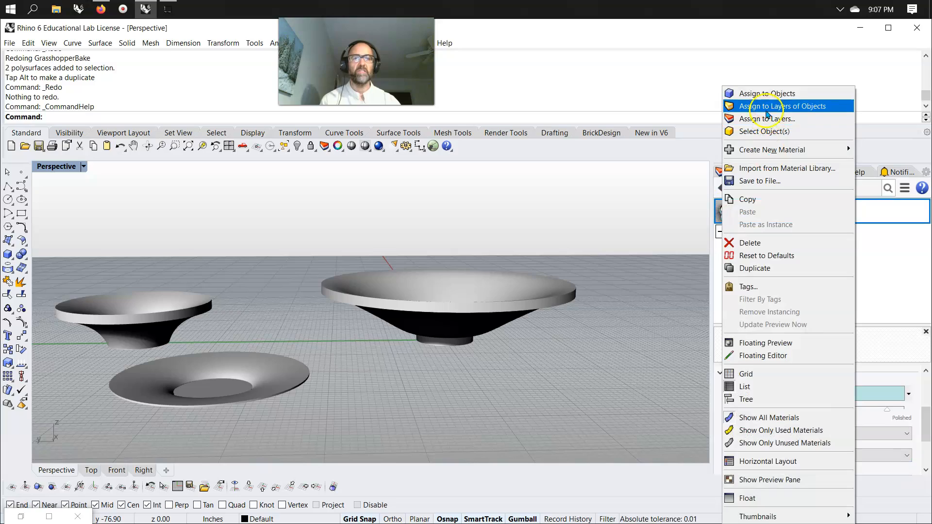
{"action": "left_click", "coordinate": [763, 94]}
{"action": "left_click", "coordinate": [533, 306]}
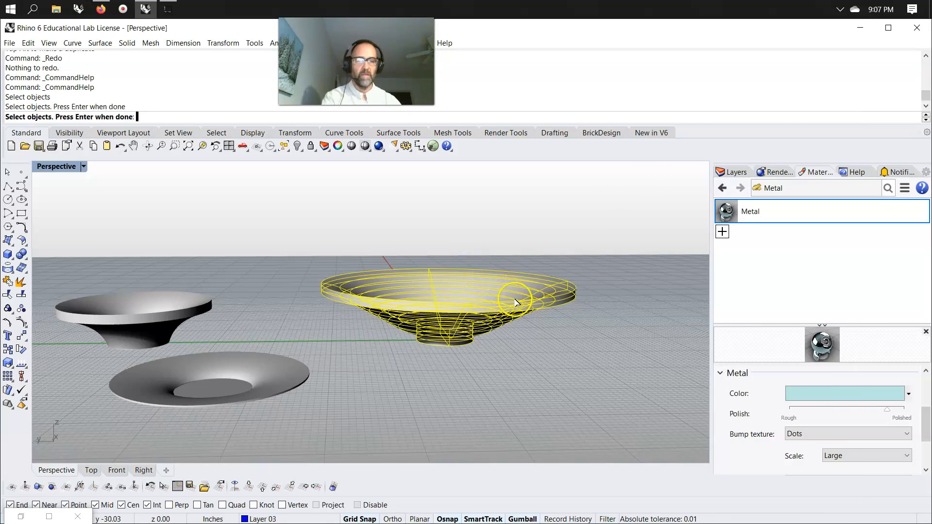
{"action": "key", "text": "Return"}
{"action": "mouse_move", "coordinate": [463, 390]}
{"action": "right_mouse_down"}
{"action": "mouse_move", "coordinate": [508, 391]}
{"action": "mouse_move", "coordinate": [472, 376]}
{"action": "mouse_move", "coordinate": [481, 388]}
{"action": "mouse_move", "coordinate": [444, 388]}
{"action": "mouse_move", "coordinate": [458, 376]}
{"action": "mouse_move", "coordinate": [447, 384]}
{"action": "right_mouse_up"}
Select the shallow dish in the Perspective viewport and add a new Glass material
{"action": "left_click", "coordinate": [339, 386]}
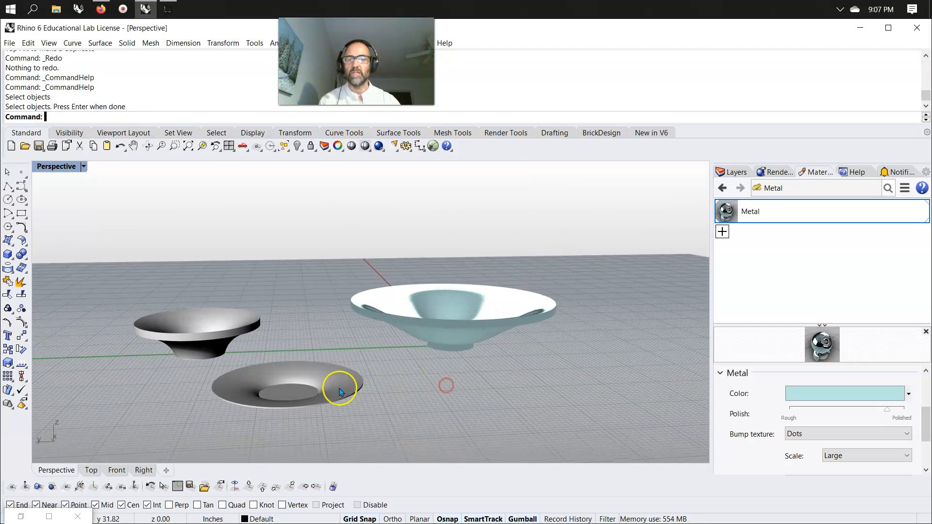
{"action": "left_click", "coordinate": [849, 262]}
{"action": "left_click", "coordinate": [723, 232]}
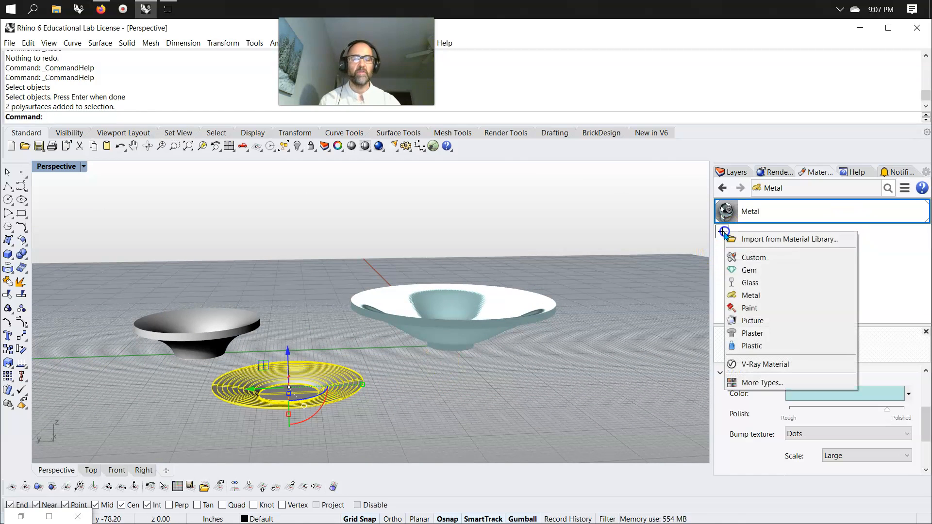
{"action": "left_click", "coordinate": [762, 298]}
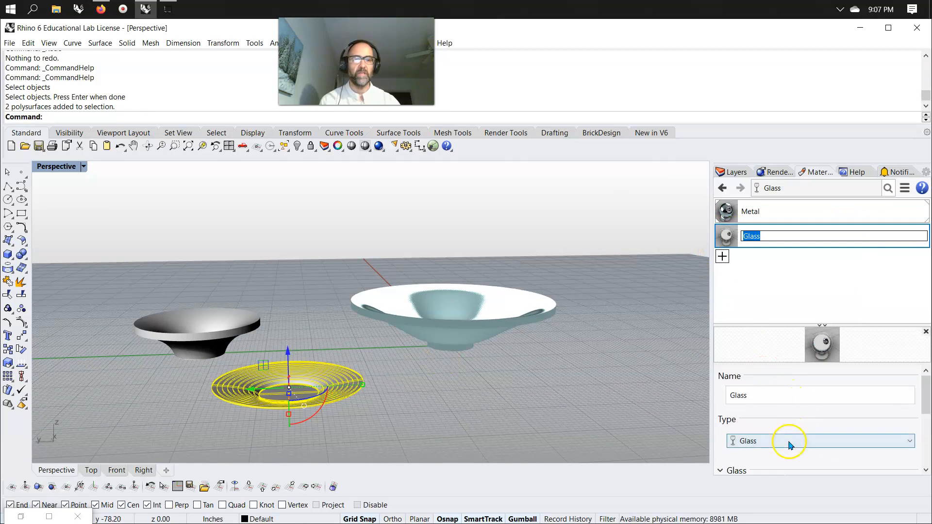
Set the Glass material's color to a muted purple
{"action": "scroll", "coordinate": [789, 435], "scroll_direction": "down", "scroll_amount": 3}
{"action": "left_click", "coordinate": [820, 413]}
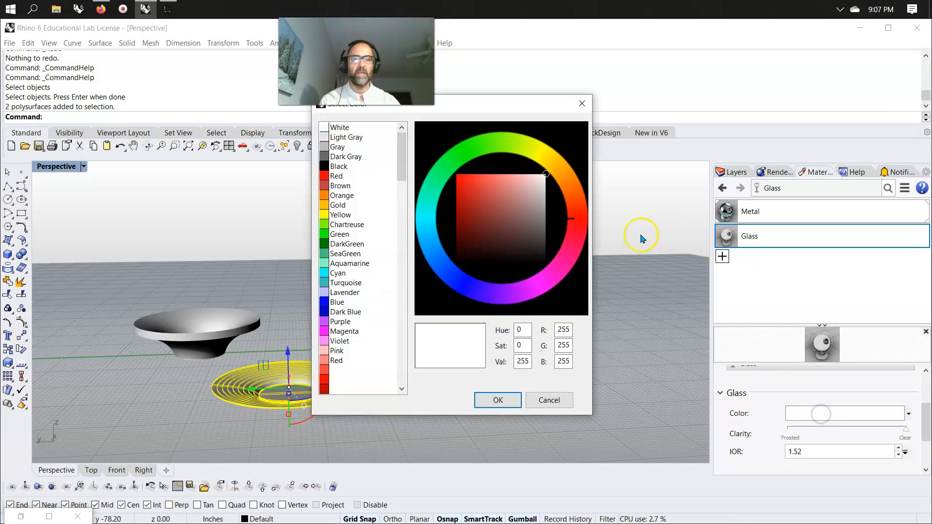
{"action": "left_click", "coordinate": [547, 171]}
{"action": "mouse_move", "coordinate": [509, 204]}
{"action": "left_mouse_down"}
{"action": "mouse_move", "coordinate": [526, 179]}
{"action": "mouse_move", "coordinate": [521, 215]}
{"action": "mouse_move", "coordinate": [495, 180]}
{"action": "left_mouse_up"}
{"action": "left_click", "coordinate": [515, 182]}
{"action": "left_click_drag", "start_coordinate": [551, 152], "coordinate": [545, 148]}
{"action": "left_click", "coordinate": [531, 287]}
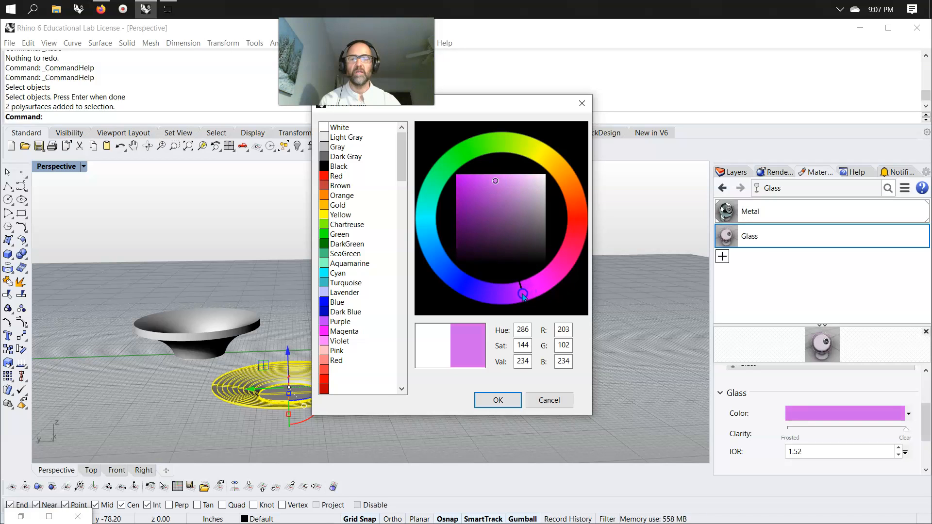
{"action": "mouse_move", "coordinate": [515, 225]}
{"action": "left_mouse_down"}
{"action": "mouse_move", "coordinate": [513, 199]}
{"action": "mouse_move", "coordinate": [523, 217]}
{"action": "left_mouse_up"}
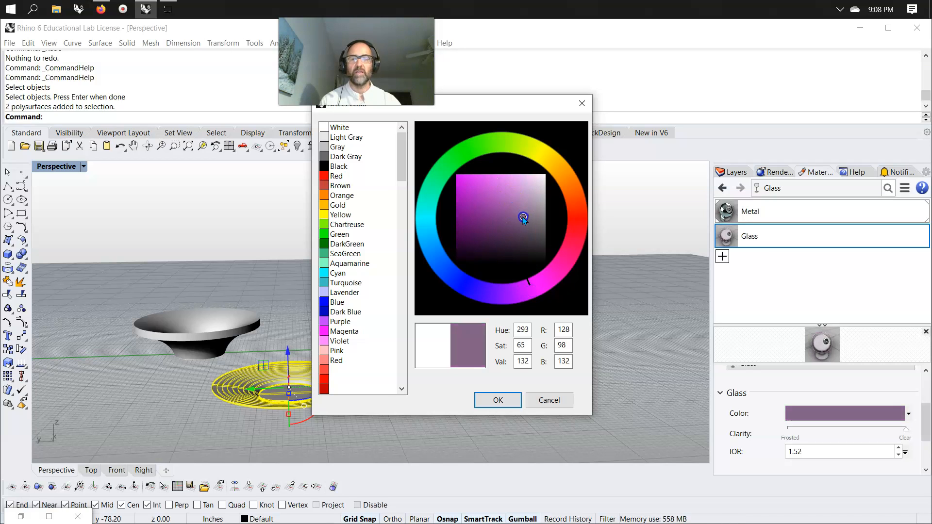
{"action": "left_click", "coordinate": [492, 410]}
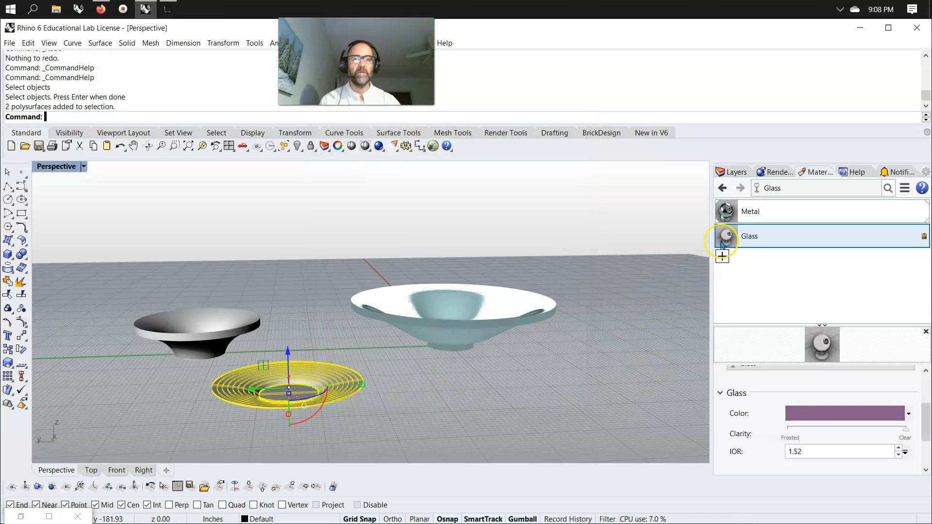
Assign the Glass material to the selected shallow dish
{"action": "right_click", "coordinate": [727, 236]}
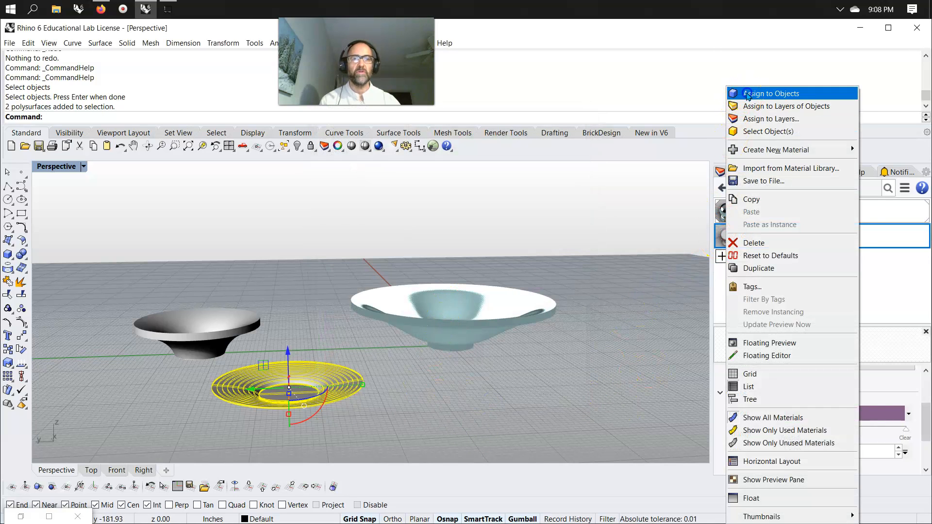
{"action": "left_click", "coordinate": [747, 92]}
{"action": "right_click_drag", "start_coordinate": [350, 371], "coordinate": [378, 361]}
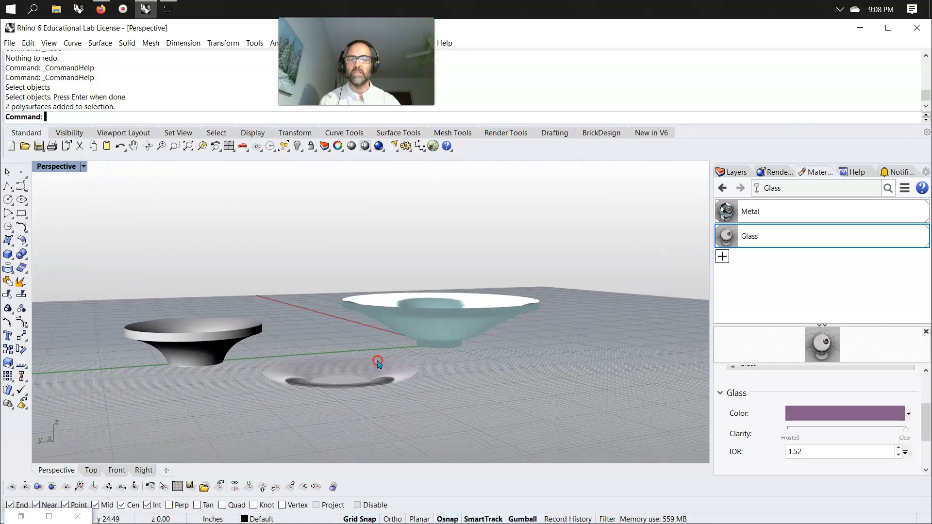
Add a new Paint material and set its color to orange
{"action": "left_click", "coordinate": [722, 257]}
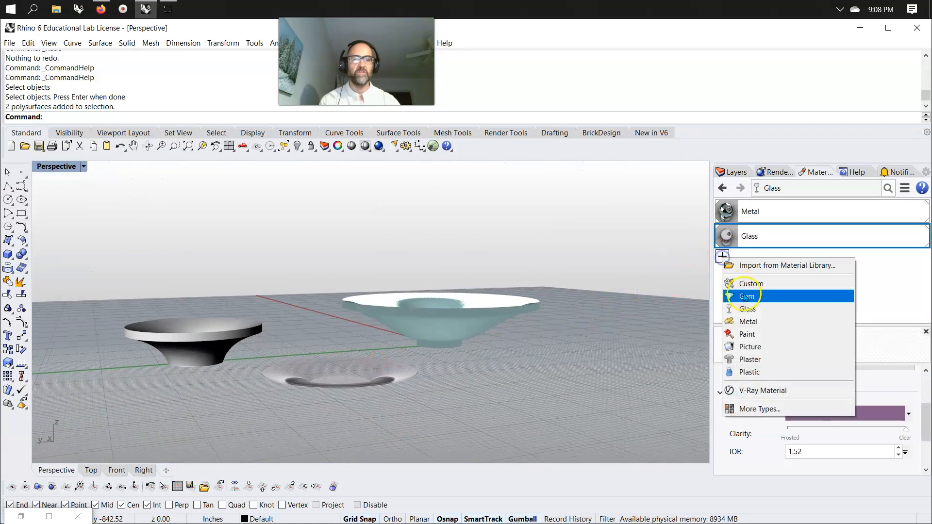
{"action": "left_click", "coordinate": [748, 335]}
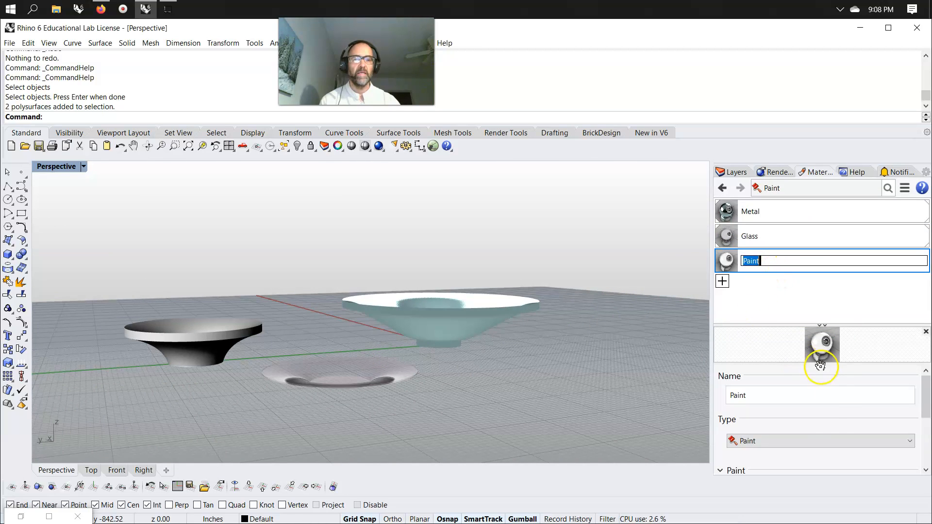
{"action": "scroll", "coordinate": [814, 446], "scroll_direction": "down", "scroll_amount": 2}
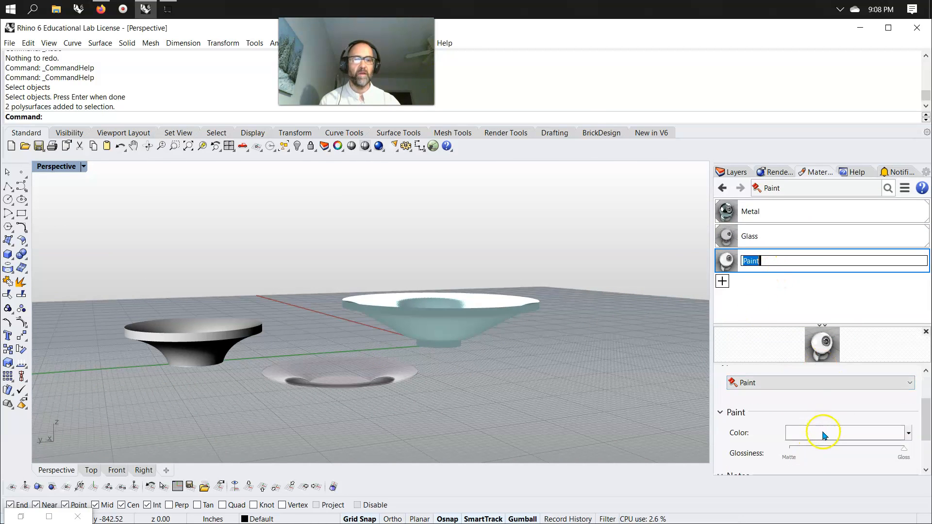
{"action": "left_click", "coordinate": [822, 432]}
{"action": "left_click_drag", "start_coordinate": [582, 217], "coordinate": [567, 186]}
{"action": "left_click_drag", "start_coordinate": [502, 252], "coordinate": [491, 193]}
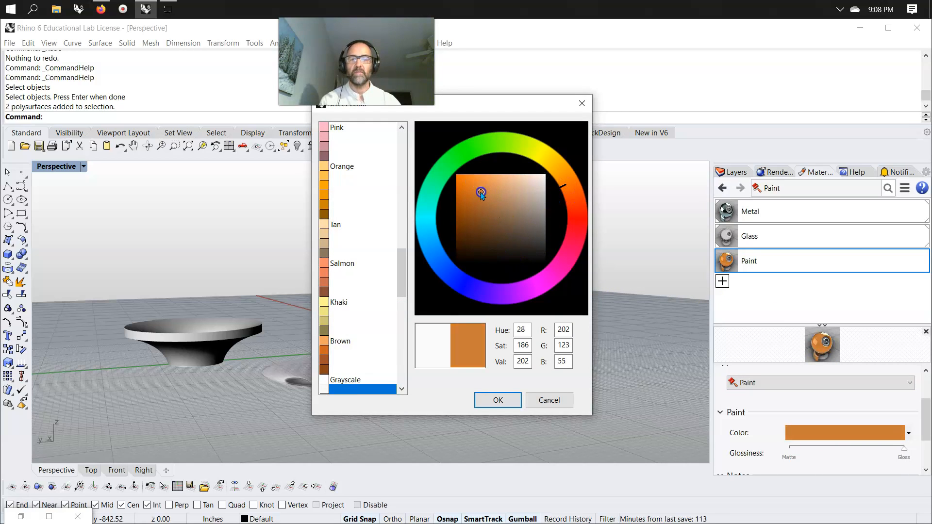
{"action": "left_click", "coordinate": [498, 400]}
Assign the orange Paint material to the small footed bowl
{"action": "right_click", "coordinate": [726, 262]}
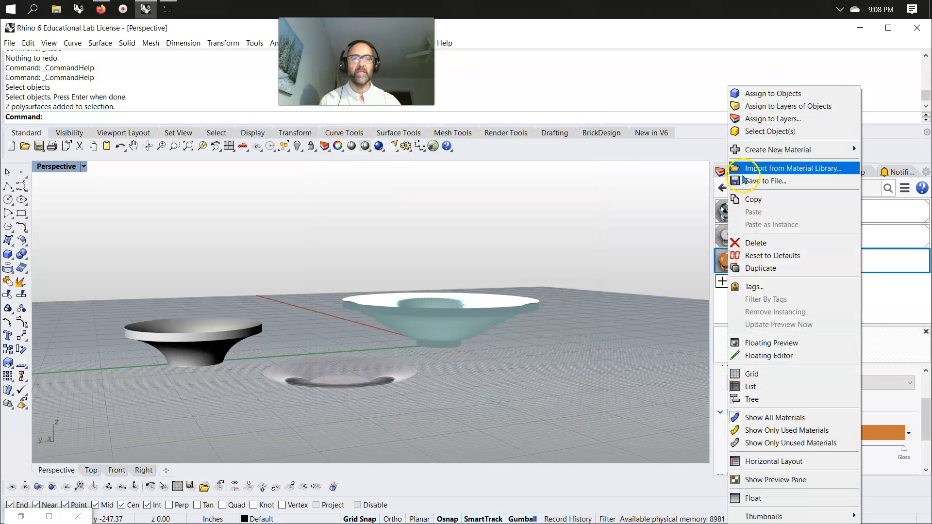
{"action": "left_click", "coordinate": [744, 93]}
{"action": "left_click", "coordinate": [206, 368]}
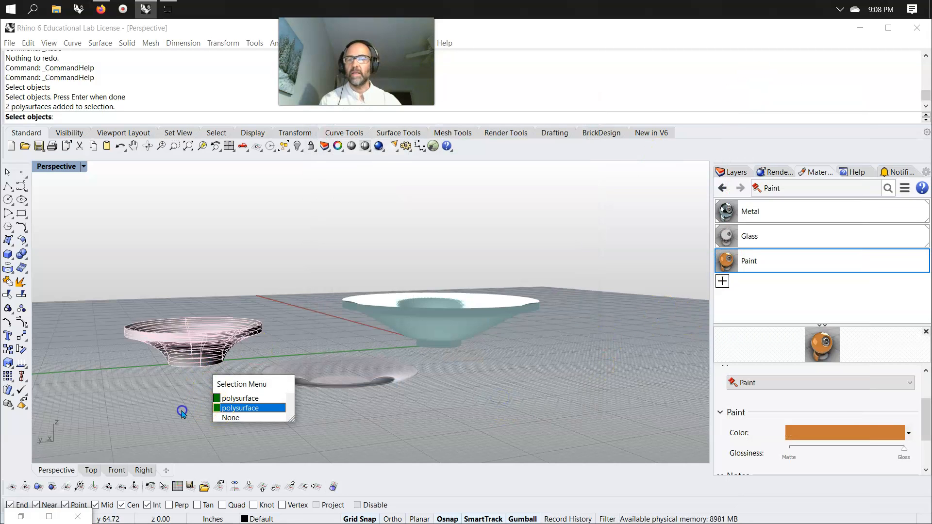
{"action": "left_click", "coordinate": [228, 398]}
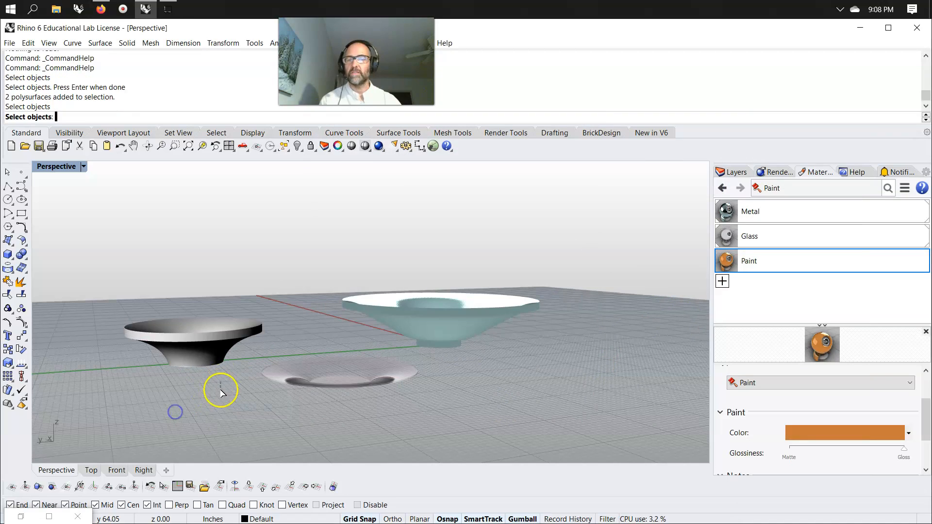
{"action": "right_click", "coordinate": [733, 261]}
{"action": "left_click", "coordinate": [749, 94]}
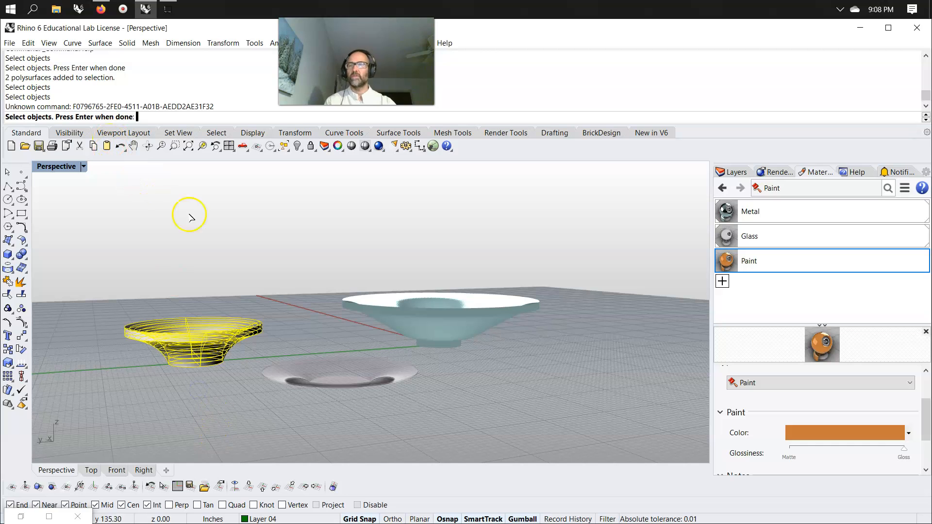
{"action": "key", "text": "Return"}
Restore the four-viewport layout and zoom all viewports to the extents of the bowls
{"action": "scroll", "coordinate": [221, 410], "scroll_direction": "up", "scroll_amount": 3}
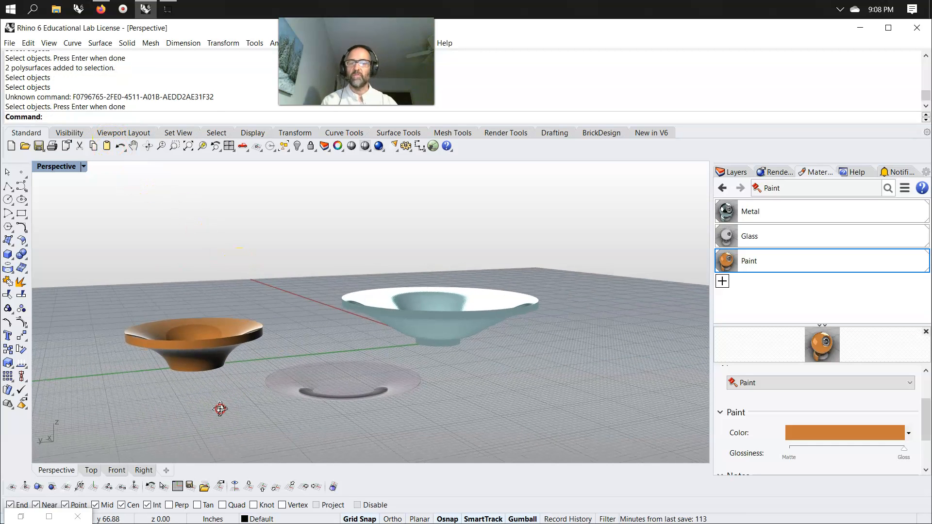
{"action": "double_click", "coordinate": [58, 167]}
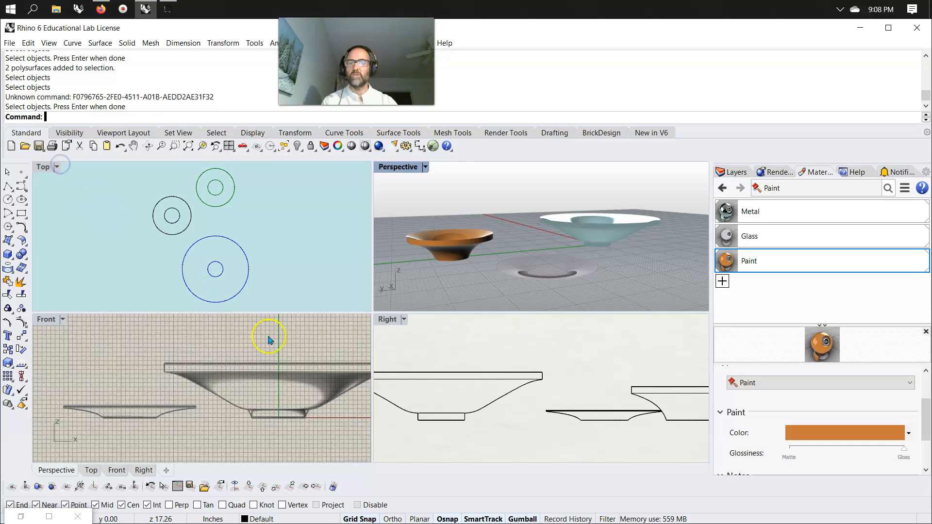
{"action": "right_click", "coordinate": [189, 146]}
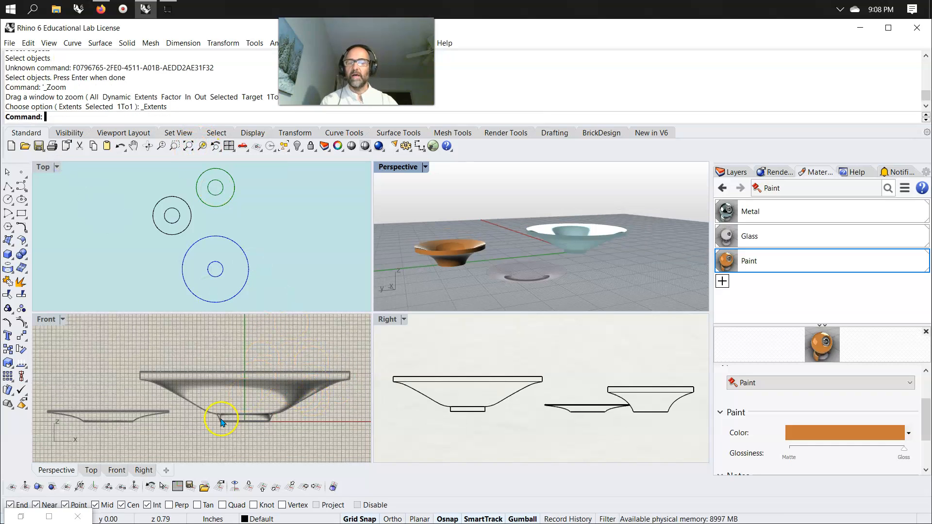
Preview the bowls in the Perspective viewport with Arctic display mode, followed by Raytraced mode
{"action": "left_click", "coordinate": [398, 171]}
{"action": "left_click", "coordinate": [474, 286]}
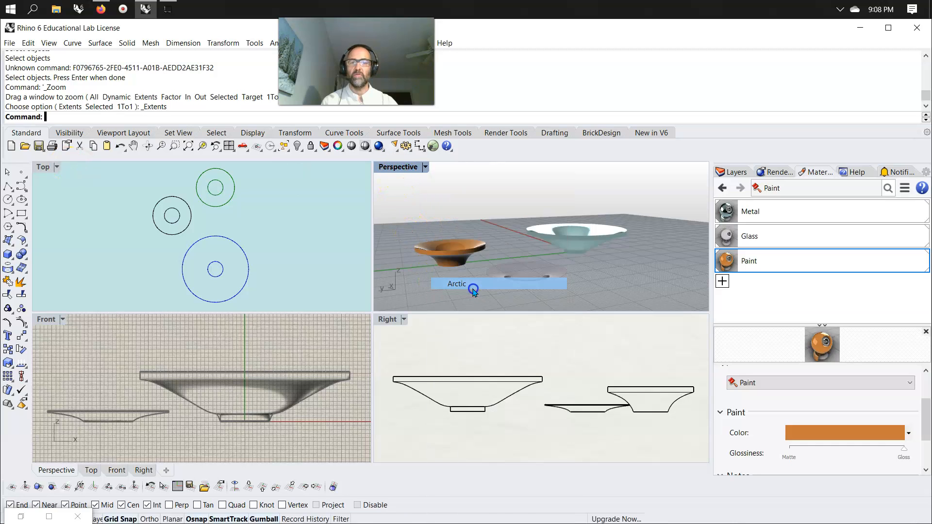
{"action": "left_click", "coordinate": [405, 171]}
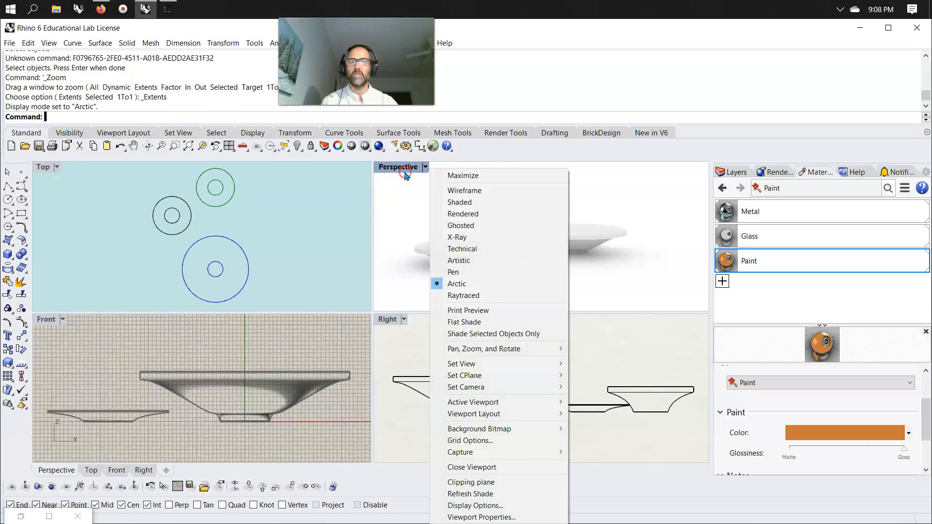
{"action": "left_click", "coordinate": [473, 295]}
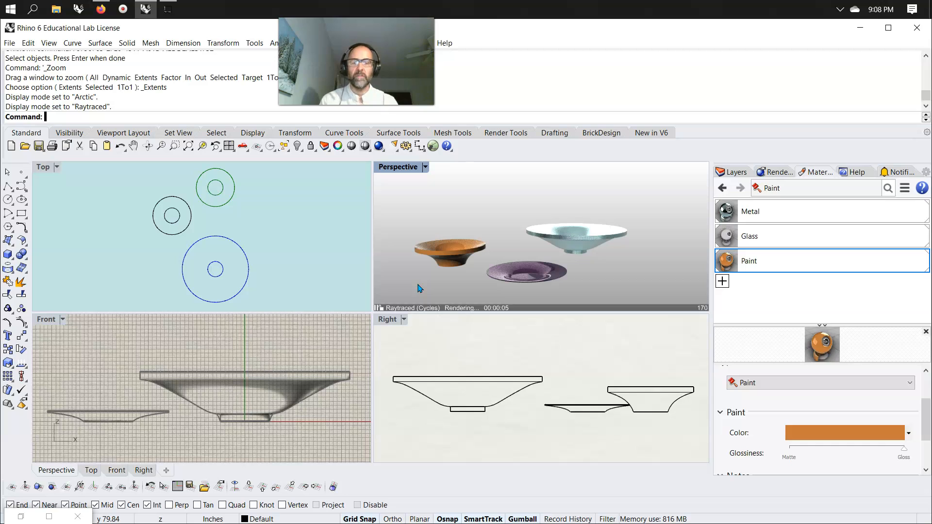
Maximize the Perspective viewport and inspect the raytraced bowls up close
{"action": "double_click", "coordinate": [397, 167]}
{"action": "mouse_move", "coordinate": [282, 432]}
{"action": "right_mouse_down"}
{"action": "mouse_move", "coordinate": [281, 416]}
{"action": "mouse_move", "coordinate": [282, 432]}
{"action": "right_mouse_up"}
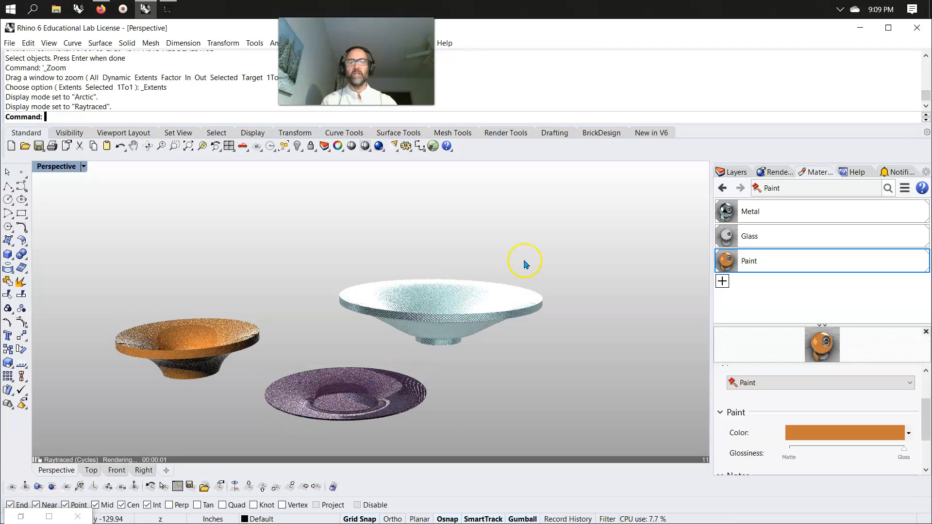
{"action": "scroll", "coordinate": [433, 335], "scroll_direction": "up", "scroll_amount": 8}
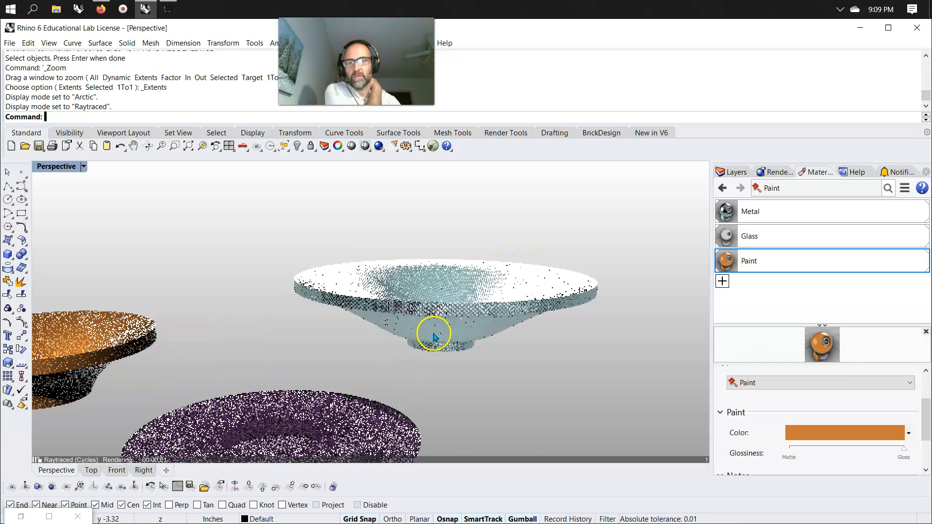
{"action": "scroll", "coordinate": [434, 334], "scroll_direction": "down", "scroll_amount": 6}
{"action": "scroll", "coordinate": [434, 335], "scroll_direction": "down", "scroll_amount": 2}
{"action": "left_click", "coordinate": [418, 283]}
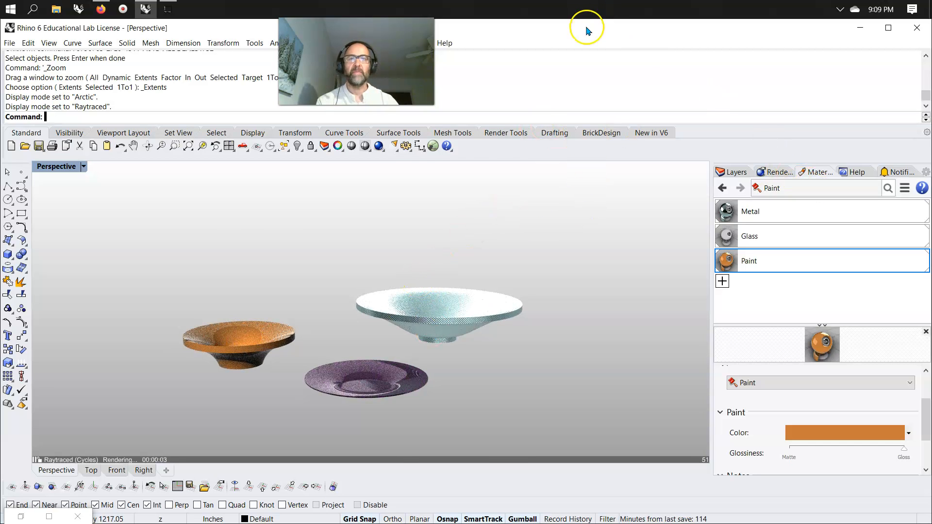
Shrink the Rhino window to half the screen and bring up the minimized Grasshopper definition
{"action": "left_click_drag", "start_coordinate": [584, 27], "coordinate": [5, 63]}
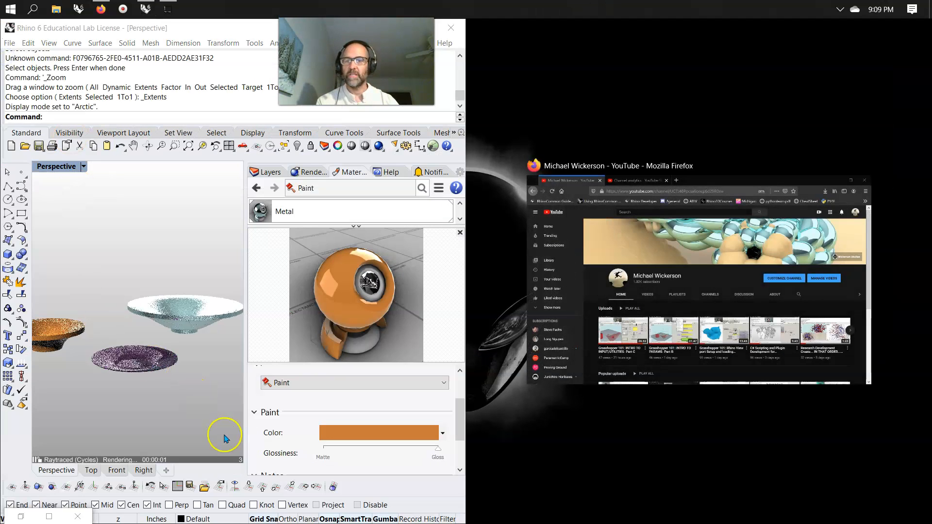
{"action": "left_click_drag", "start_coordinate": [246, 364], "coordinate": [388, 281]}
{"action": "left_click", "coordinate": [48, 515]}
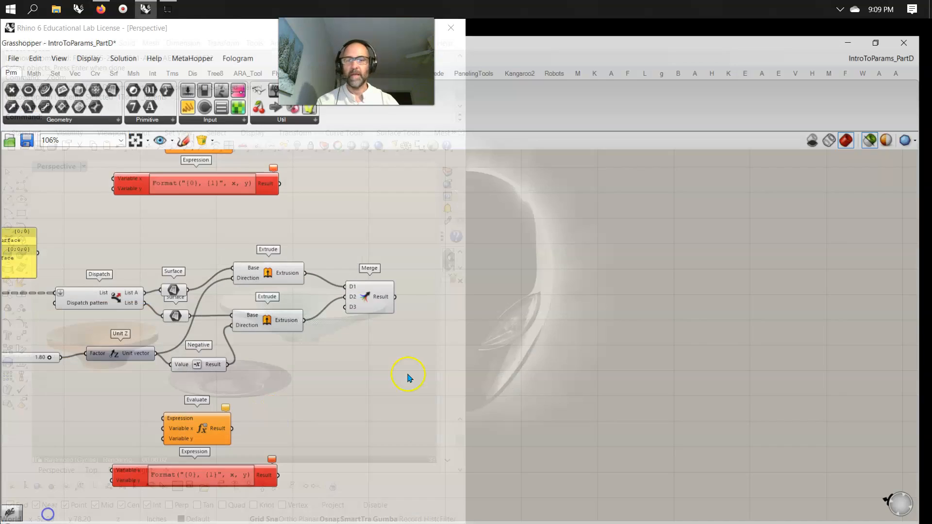
Turn off the preview of all Grasshopper components except the two final Merge components
{"action": "scroll", "coordinate": [645, 325], "scroll_direction": "down", "scroll_amount": 6}
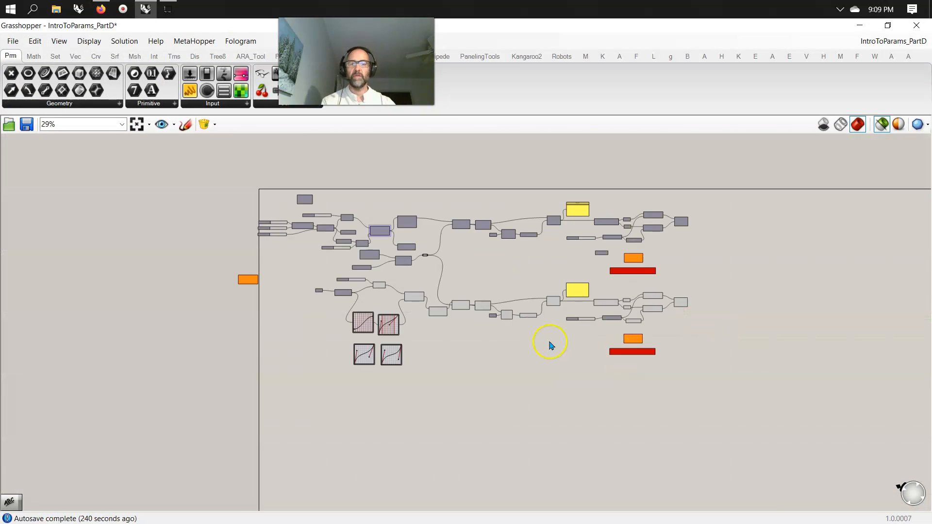
{"action": "right_click_drag", "start_coordinate": [549, 343], "coordinate": [615, 356]}
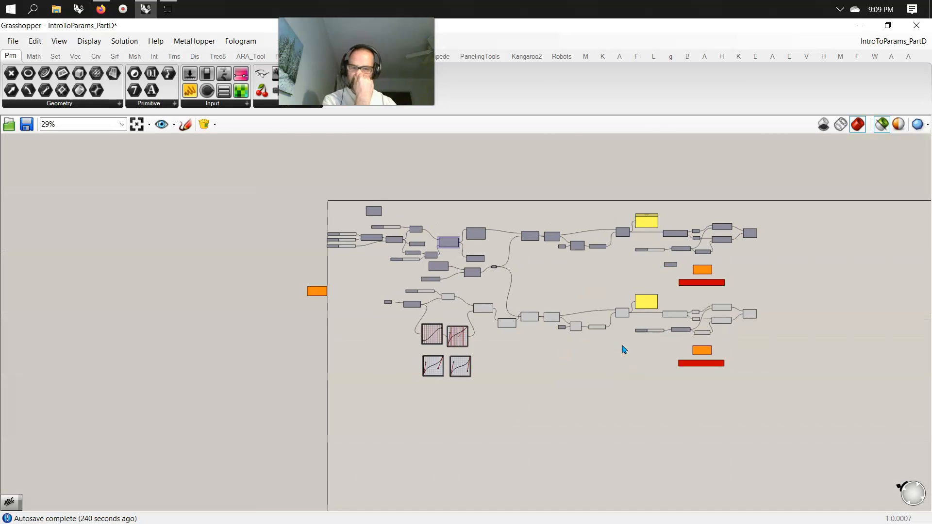
{"action": "left_click_drag", "start_coordinate": [718, 410], "coordinate": [293, 177]}
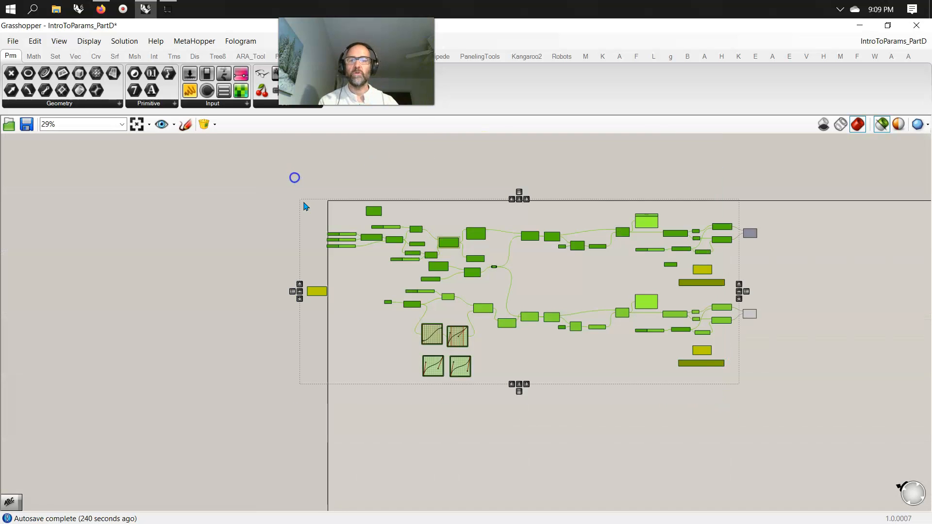
{"action": "right_click", "coordinate": [262, 188]}
{"action": "left_click", "coordinate": [308, 210]}
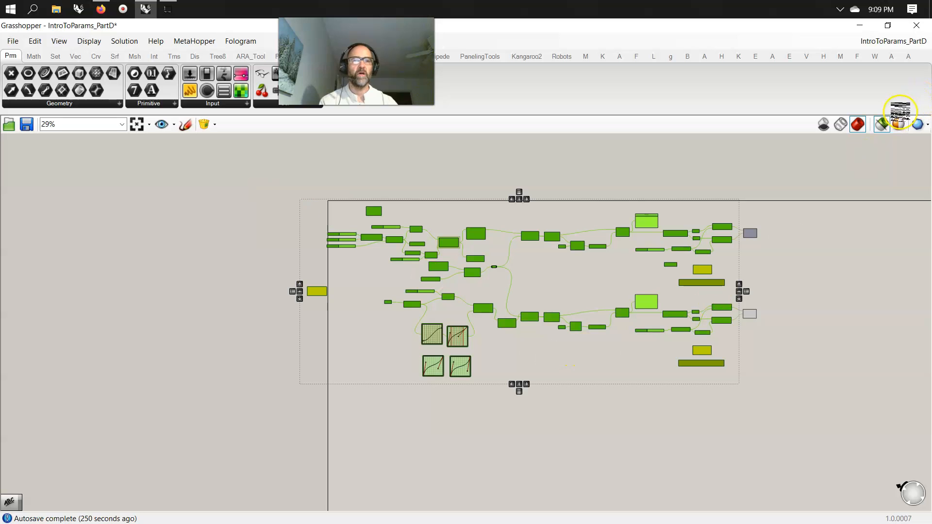
Place the Grasshopper window beside Rhino with the whole definition in view
{"action": "mouse_move", "coordinate": [691, 32]}
{"action": "left_mouse_down"}
{"action": "mouse_move", "coordinate": [716, 41]}
{"action": "mouse_move", "coordinate": [680, 18]}
{"action": "left_mouse_up"}
{"action": "right_click_drag", "start_coordinate": [742, 359], "coordinate": [616, 351]}
{"action": "scroll", "coordinate": [616, 351], "scroll_direction": "down", "scroll_amount": 3}
{"action": "scroll", "coordinate": [816, 315], "scroll_direction": "up", "scroll_amount": 3}
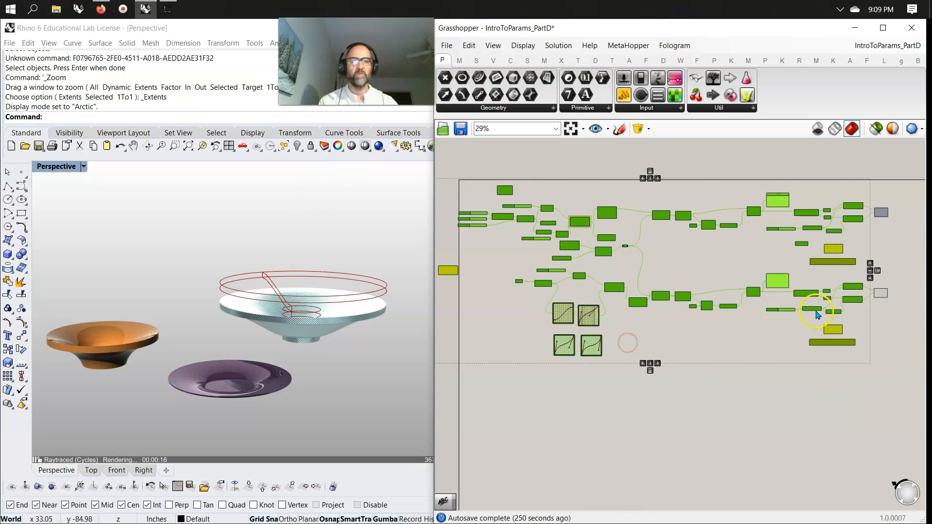
Restrict the Grasshopper preview to the lower Merge component's bowl and set the Perspective viewport to Shaded
{"action": "left_click", "coordinate": [882, 129]}
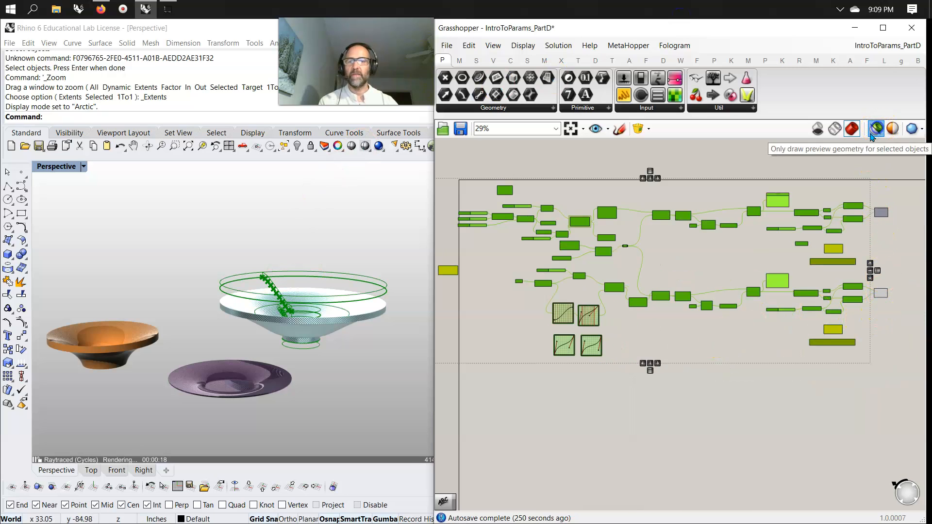
{"action": "left_click", "coordinate": [881, 293]}
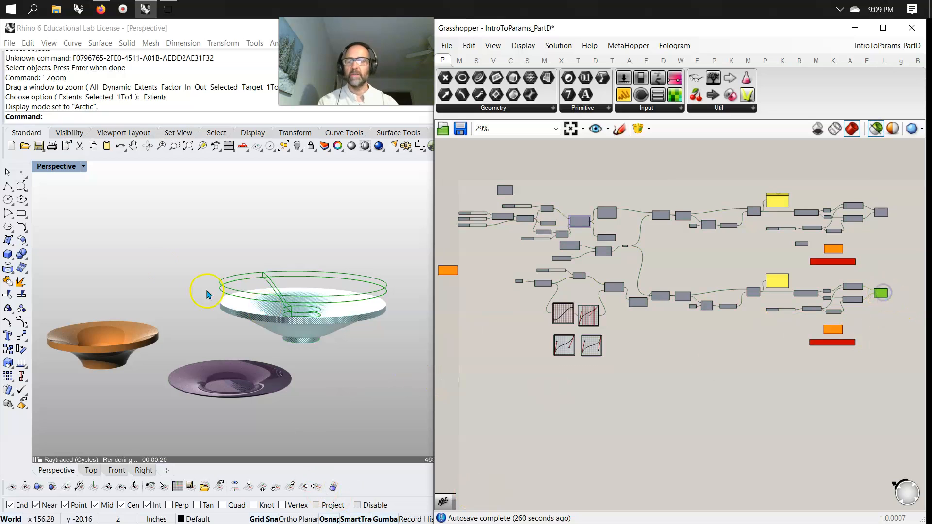
{"action": "left_click", "coordinate": [70, 169]}
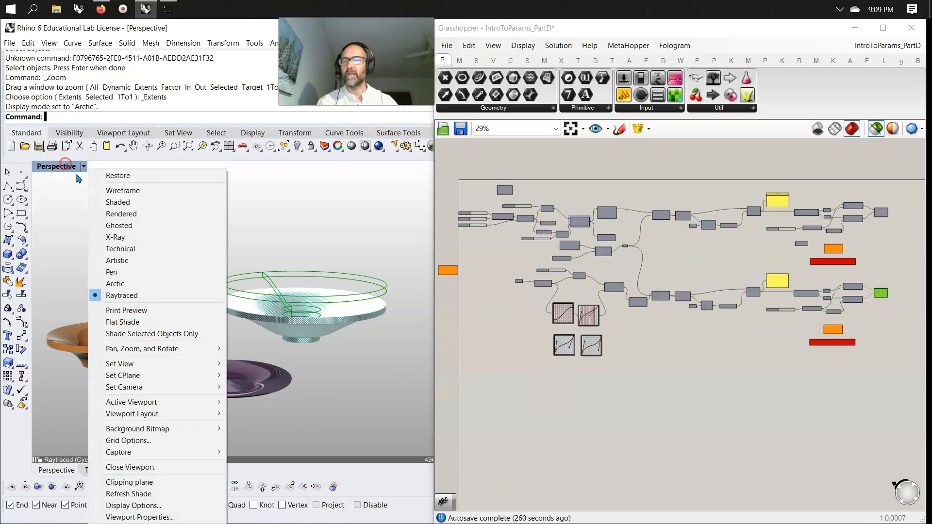
{"action": "left_click", "coordinate": [120, 200]}
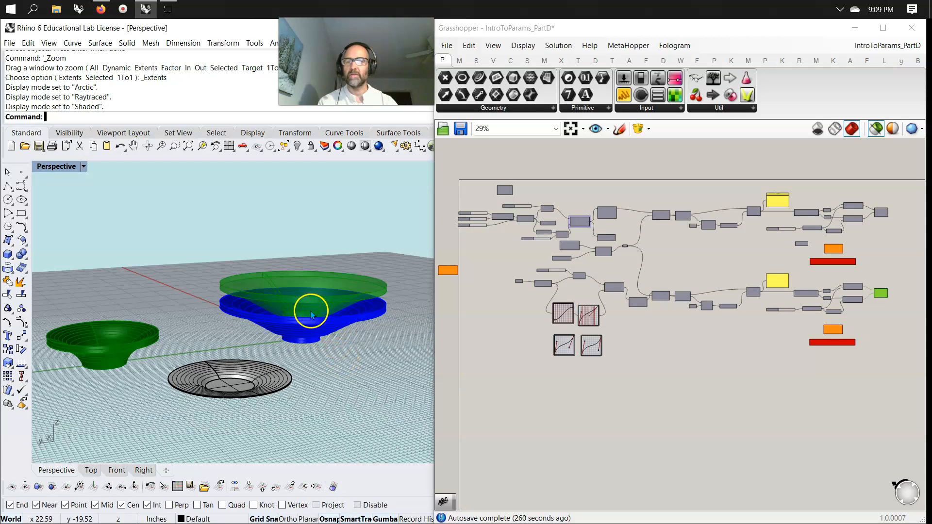
Try scaling the baked blue bowl with the gumball's scale handles
{"action": "left_click", "coordinate": [311, 314]}
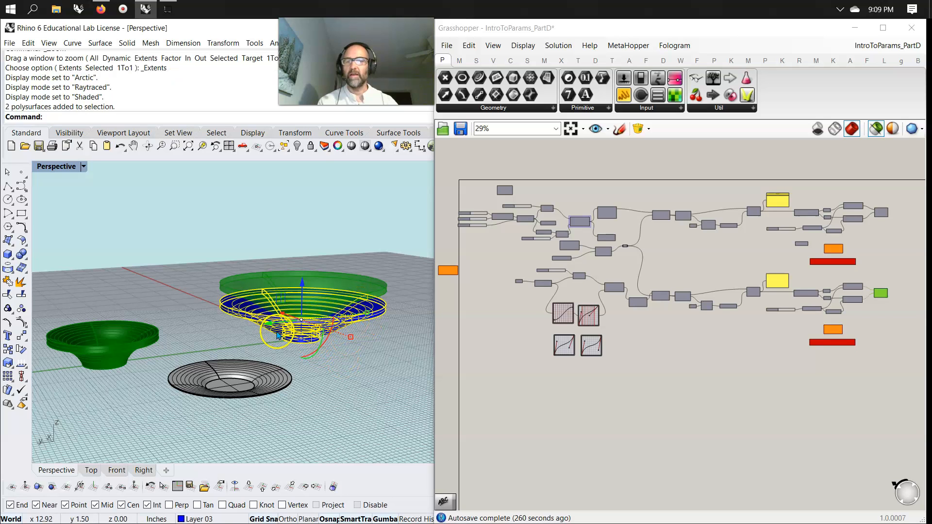
{"action": "left_click_drag", "start_coordinate": [353, 338], "coordinate": [389, 351]}
{"action": "right_click_drag", "start_coordinate": [372, 382], "coordinate": [245, 381]}
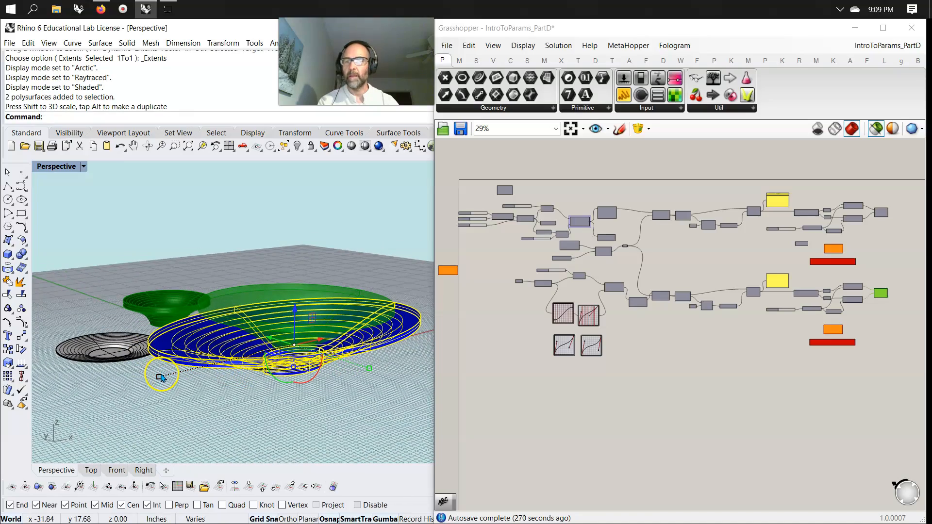
{"action": "left_click_drag", "start_coordinate": [161, 378], "coordinate": [229, 355]}
{"action": "right_click_drag", "start_coordinate": [268, 441], "coordinate": [348, 352]}
Move the baked blue bowl away from the Grasshopper preview, past the small footed bowl, and deselect it
{"action": "left_click_drag", "start_coordinate": [312, 343], "coordinate": [29, 287]}
{"action": "scroll", "coordinate": [133, 368], "scroll_direction": "down", "scroll_amount": 3}
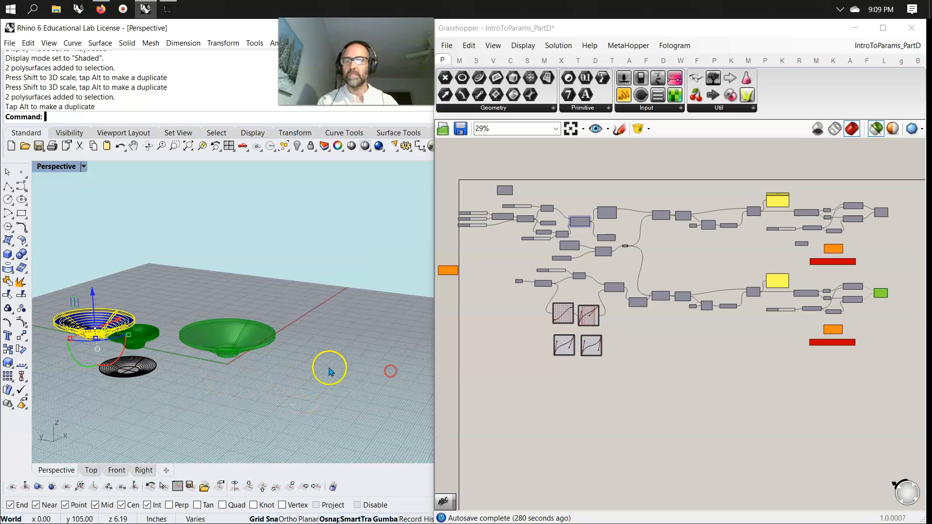
{"action": "scroll", "coordinate": [328, 370], "scroll_direction": "down", "scroll_amount": 3}
{"action": "scroll", "coordinate": [176, 348], "scroll_direction": "up", "scroll_amount": 3}
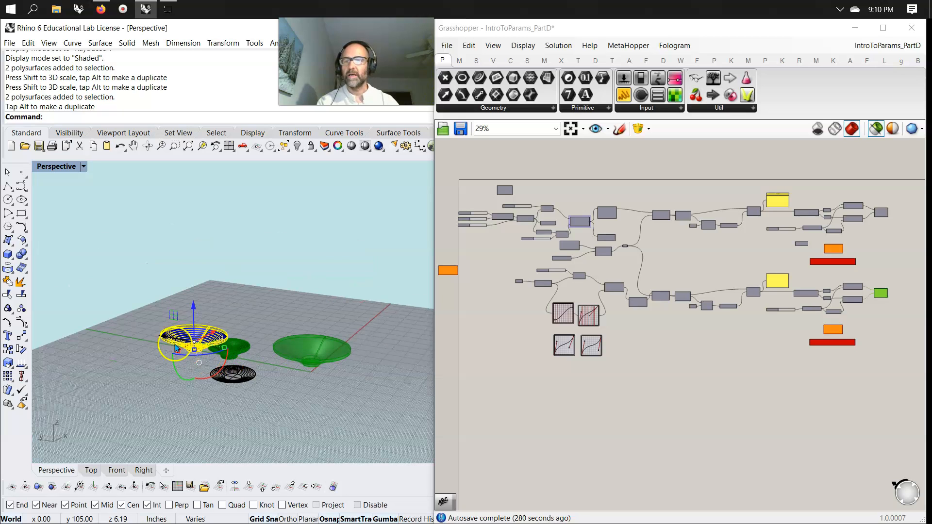
{"action": "left_click_drag", "start_coordinate": [157, 344], "coordinate": [121, 338]}
{"action": "left_click", "coordinate": [226, 405]}
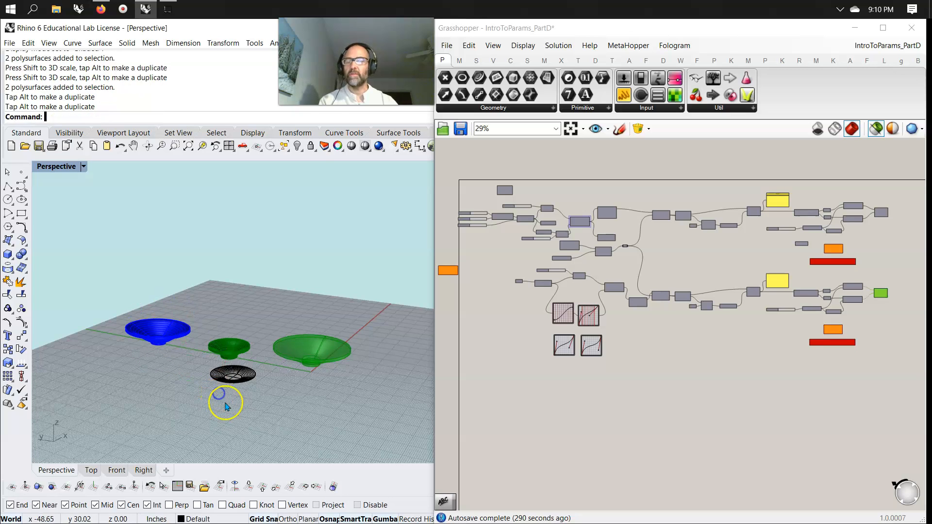
Set the Perspective viewport to Rendered and orbit to a low view of the bowls
{"action": "right_click", "coordinate": [61, 166]}
{"action": "left_click", "coordinate": [112, 216]}
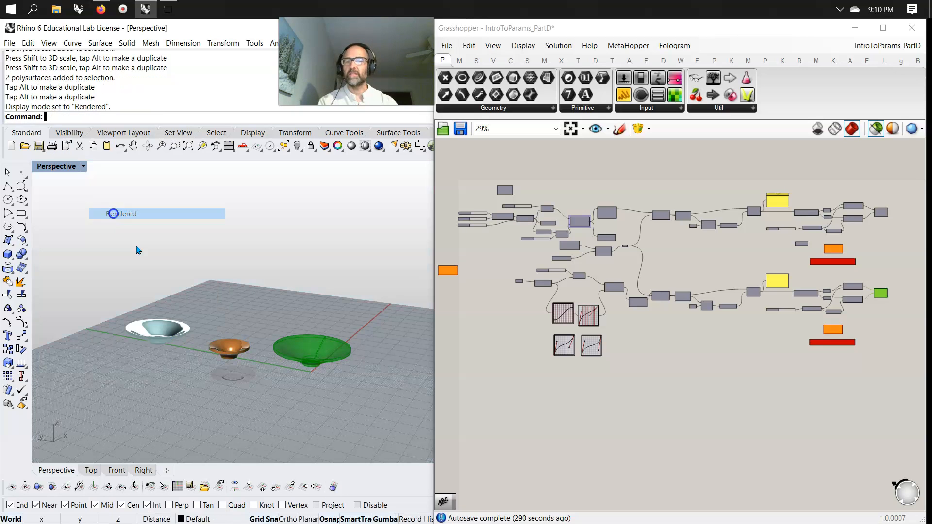
{"action": "right_click_drag", "start_coordinate": [235, 443], "coordinate": [332, 432]}
Change the second wired Graph Mapper to the graph type with a straight diagonal and one central handle
{"action": "scroll", "coordinate": [290, 344], "scroll_direction": "up", "scroll_amount": 5}
{"action": "scroll", "coordinate": [592, 305], "scroll_direction": "up", "scroll_amount": 5}
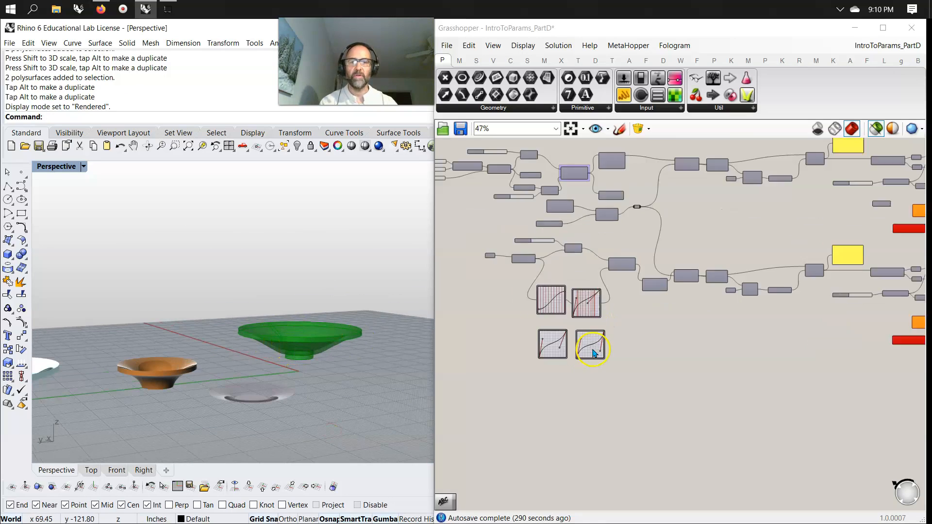
{"action": "right_click", "coordinate": [577, 270]}
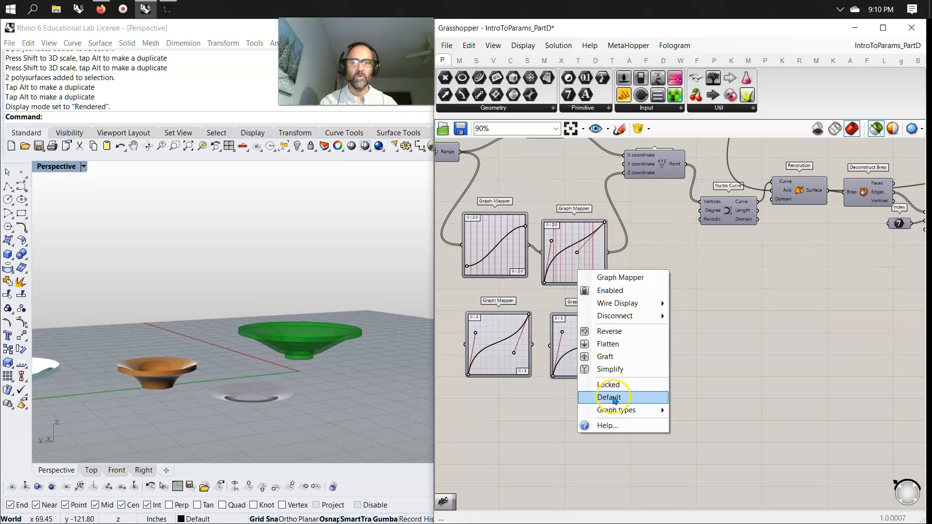
{"action": "mouse_move", "coordinate": [611, 410]}
{"action": "left_click", "coordinate": [702, 407]}
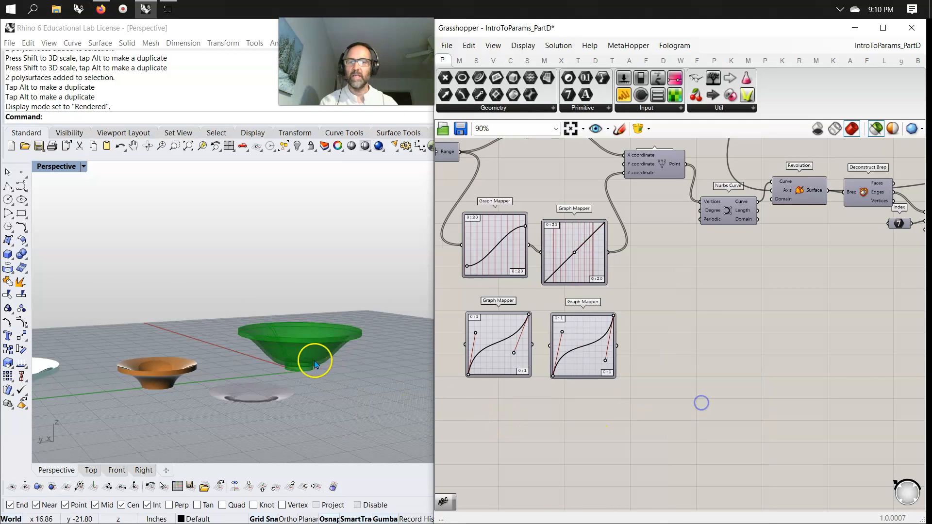
Shift the second Graph Mapper's central handle slightly to curve the previewed bowl's profile
{"action": "right_click_drag", "start_coordinate": [297, 412], "coordinate": [287, 369]}
{"action": "scroll", "coordinate": [287, 368], "scroll_direction": "up", "scroll_amount": 3}
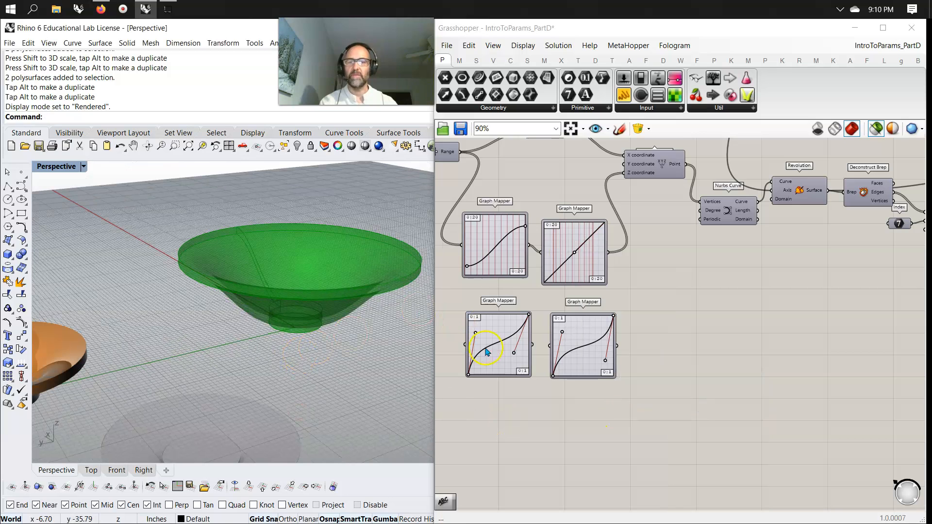
{"action": "mouse_move", "coordinate": [574, 253]}
{"action": "left_mouse_down"}
{"action": "mouse_move", "coordinate": [590, 266]}
{"action": "mouse_move", "coordinate": [553, 252]}
{"action": "mouse_move", "coordinate": [588, 266]}
{"action": "mouse_move", "coordinate": [565, 256]}
{"action": "left_mouse_up"}
{"action": "scroll", "coordinate": [193, 368], "scroll_direction": "down", "scroll_amount": 8}
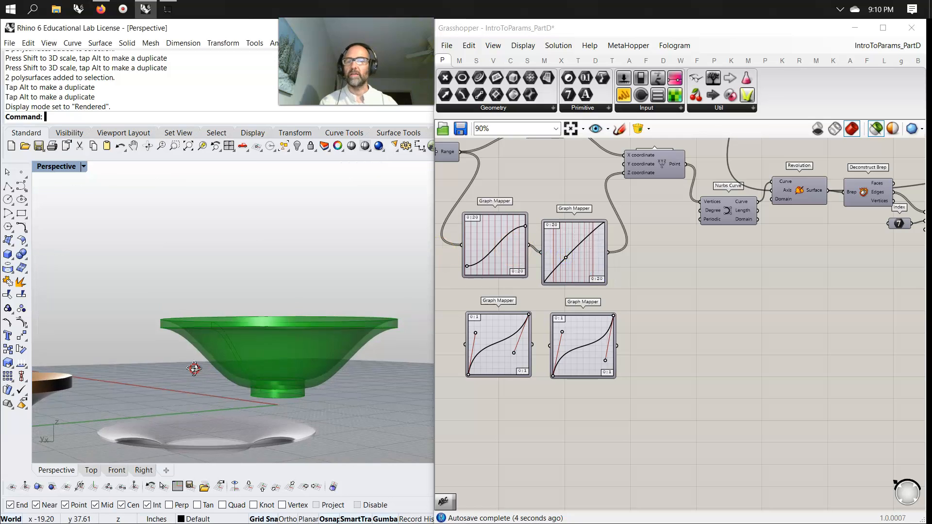
Run the Turntable command to view the bowls rotating, and close it
{"action": "right_click_drag", "start_coordinate": [293, 385], "coordinate": [249, 389]}
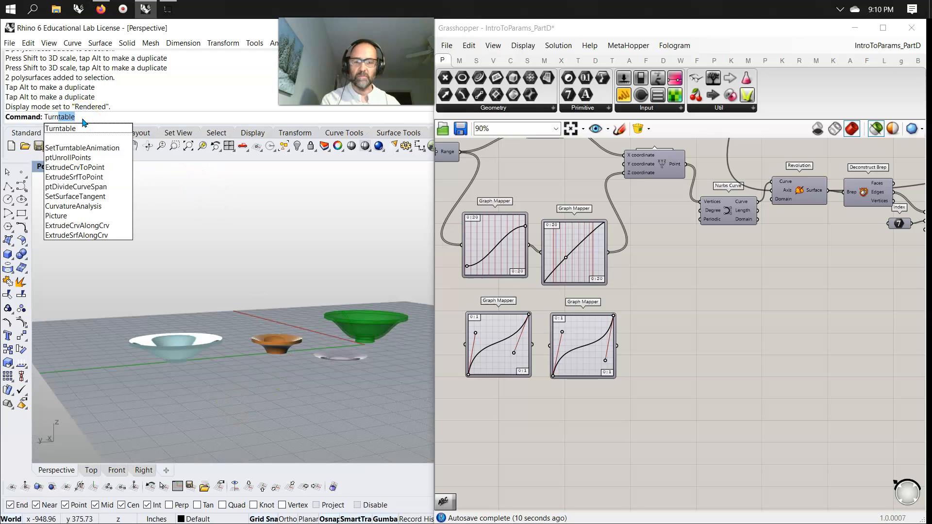
{"action": "key", "text": "Return"}
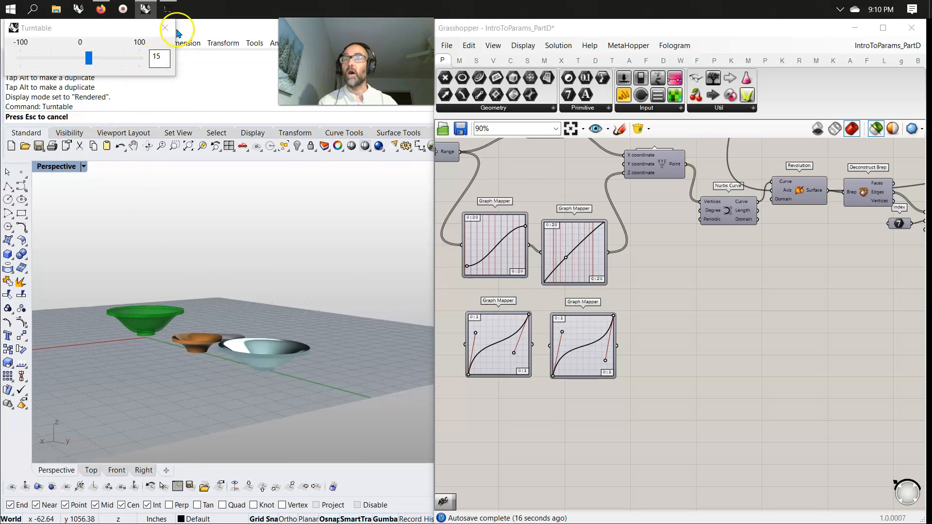
{"action": "left_click", "coordinate": [165, 27]}
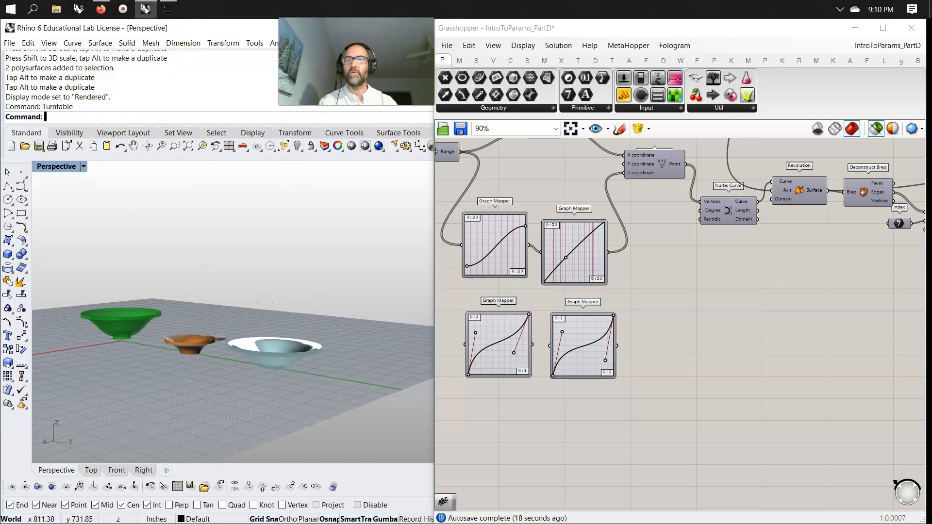
Apply Zebra surface analysis to the pale blue bowl and examine its stripes up close
{"action": "left_click", "coordinate": [275, 43]}
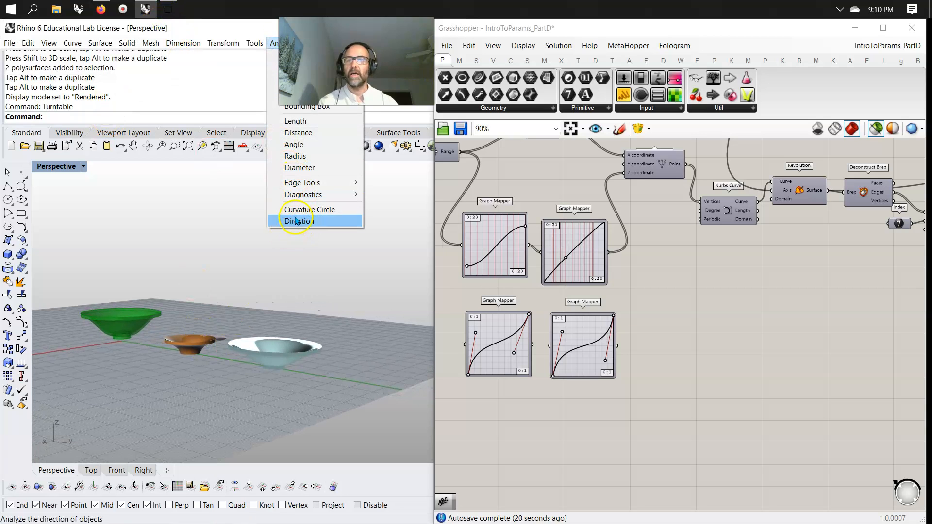
{"action": "mouse_move", "coordinate": [330, 78]}
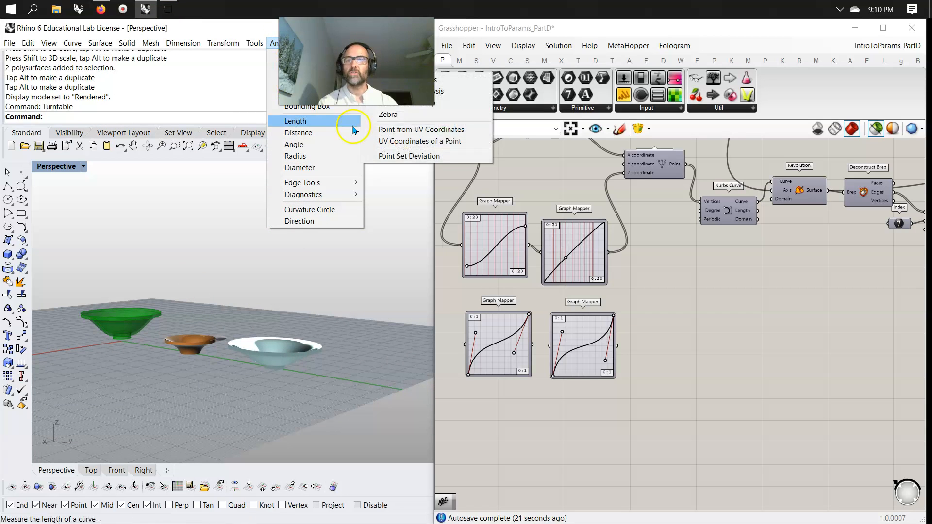
{"action": "left_click", "coordinate": [388, 115]}
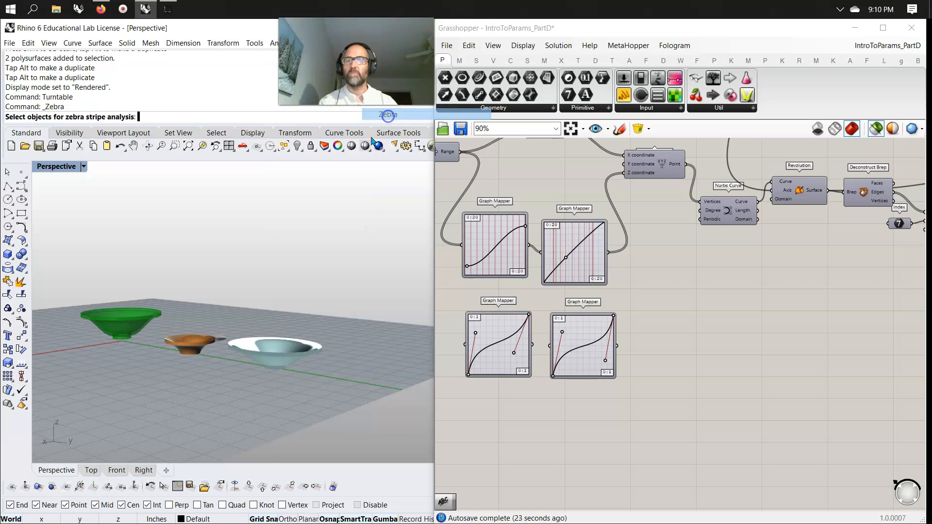
{"action": "left_click", "coordinate": [270, 358]}
{"action": "key", "text": "Return"}
{"action": "scroll", "coordinate": [271, 382], "scroll_direction": "up", "scroll_amount": 8}
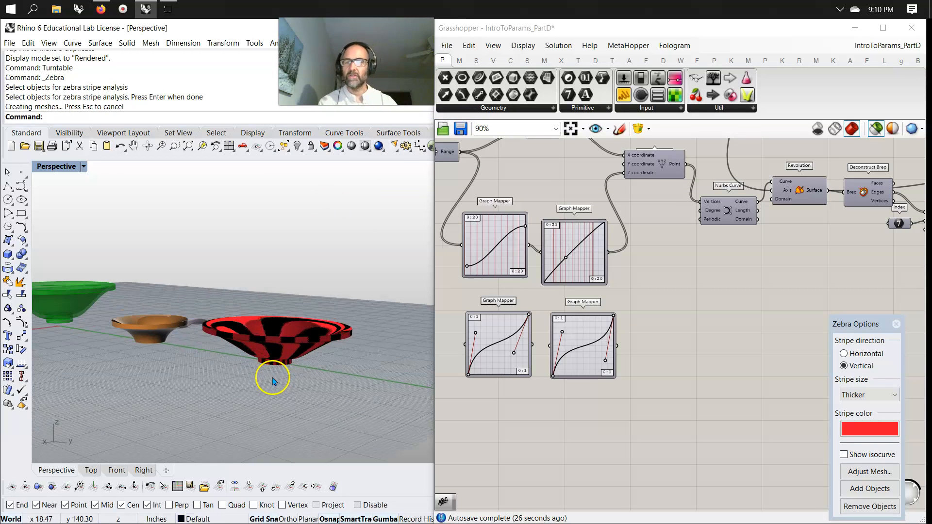
Apply environment map (EMap) surface analysis to the brown bowl and examine its reflections up close and from different angles
{"action": "right_click_drag", "start_coordinate": [318, 334], "coordinate": [260, 343]}
{"action": "scroll", "coordinate": [191, 367], "scroll_direction": "down", "scroll_amount": 3}
{"action": "right_click_drag", "start_coordinate": [191, 368], "coordinate": [176, 341]}
{"action": "left_click", "coordinate": [142, 325]}
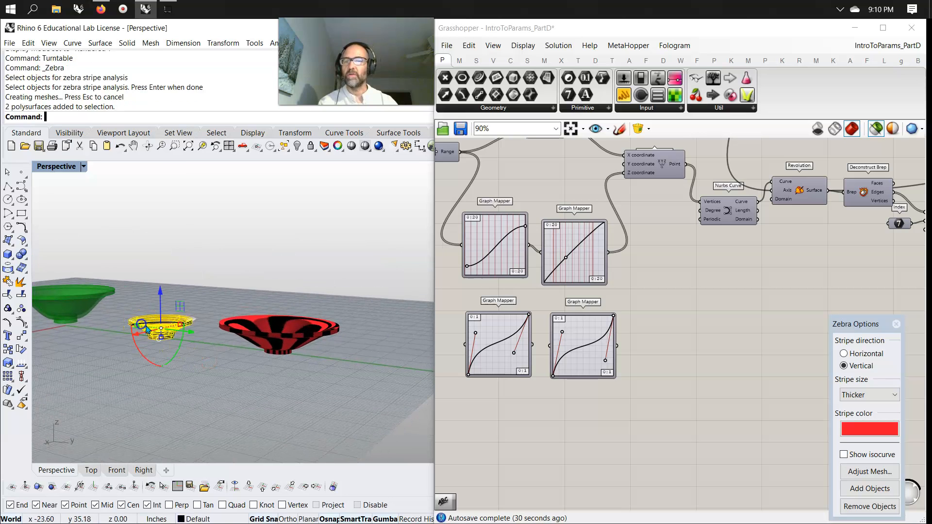
{"action": "left_click", "coordinate": [274, 43]}
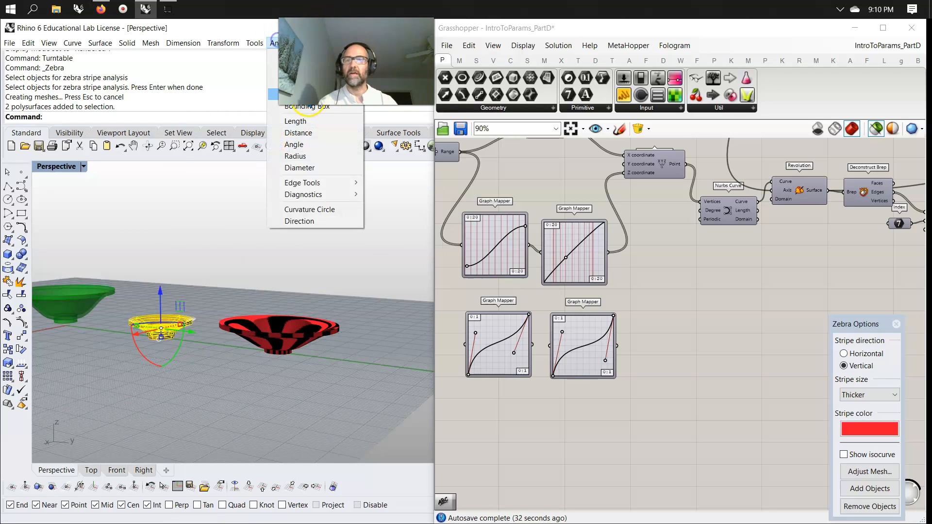
{"action": "mouse_move", "coordinate": [316, 79]}
{"action": "left_click", "coordinate": [413, 102]}
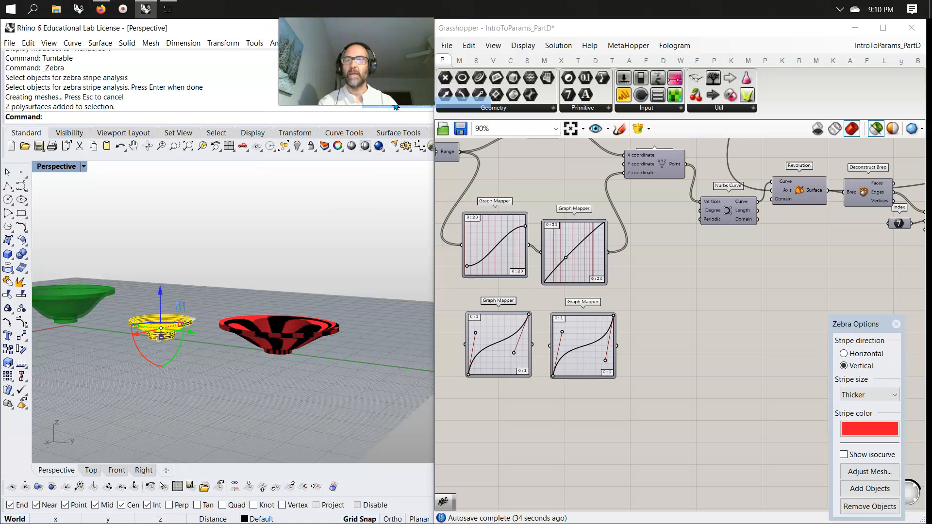
{"action": "right_click", "coordinate": [357, 433]}
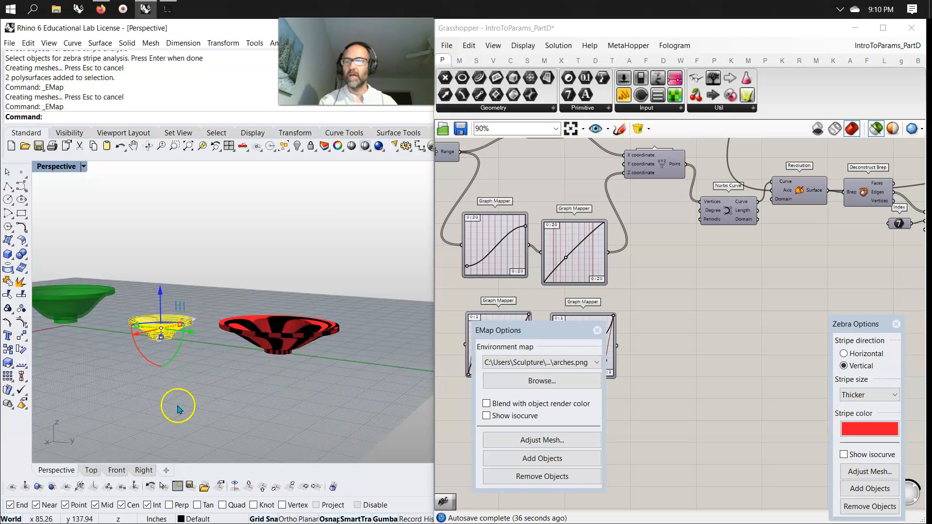
{"action": "scroll", "coordinate": [181, 398], "scroll_direction": "up", "scroll_amount": 3}
{"action": "right_click_drag", "start_coordinate": [152, 322], "coordinate": [298, 287]}
{"action": "right_click", "coordinate": [183, 315]}
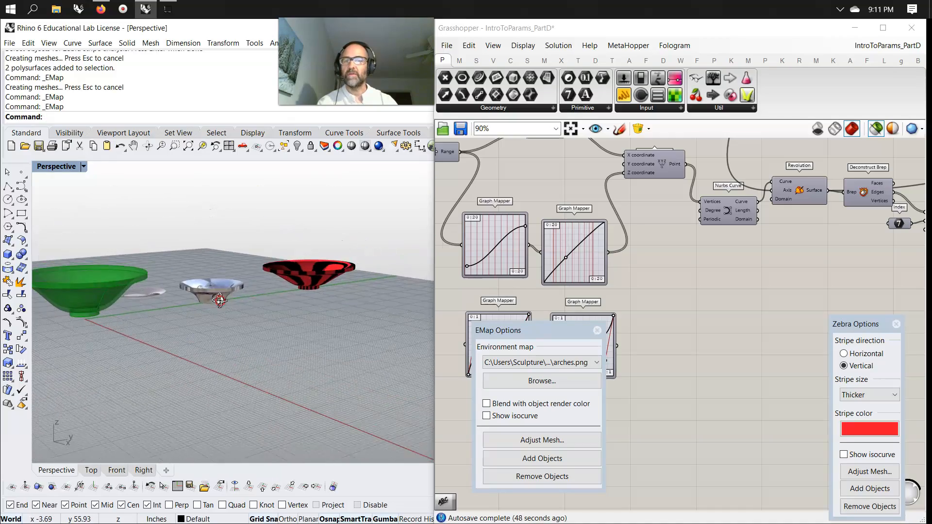
Duplicate the zebra-striped bowl, placing the copy about 51 in away along the X axis
{"action": "left_click", "coordinate": [301, 284]}
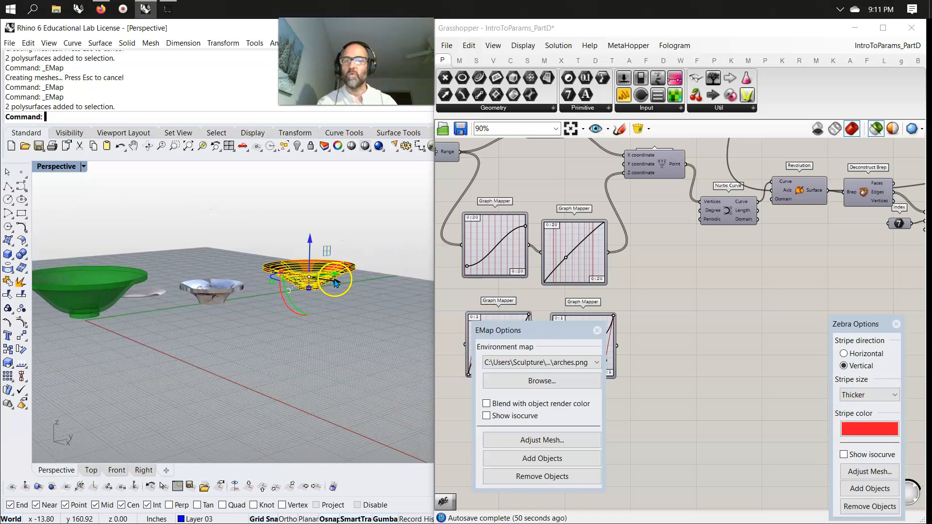
{"action": "left_click_drag", "start_coordinate": [336, 283], "coordinate": [369, 298]}
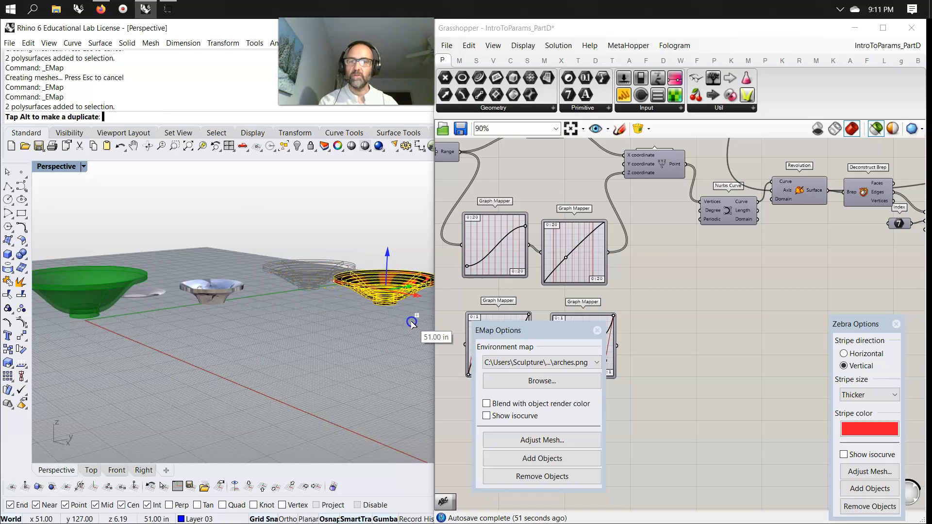
{"action": "left_click_drag", "start_coordinate": [412, 323], "coordinate": [411, 325]}
Apply Curvature Analysis to the duplicated bowl and inspect the result from above
{"action": "scroll", "coordinate": [296, 317], "scroll_direction": "down", "scroll_amount": 6}
{"action": "scroll", "coordinate": [350, 299], "scroll_direction": "up", "scroll_amount": 9}
{"action": "left_click", "coordinate": [239, 391]}
{"action": "left_click", "coordinate": [270, 312]}
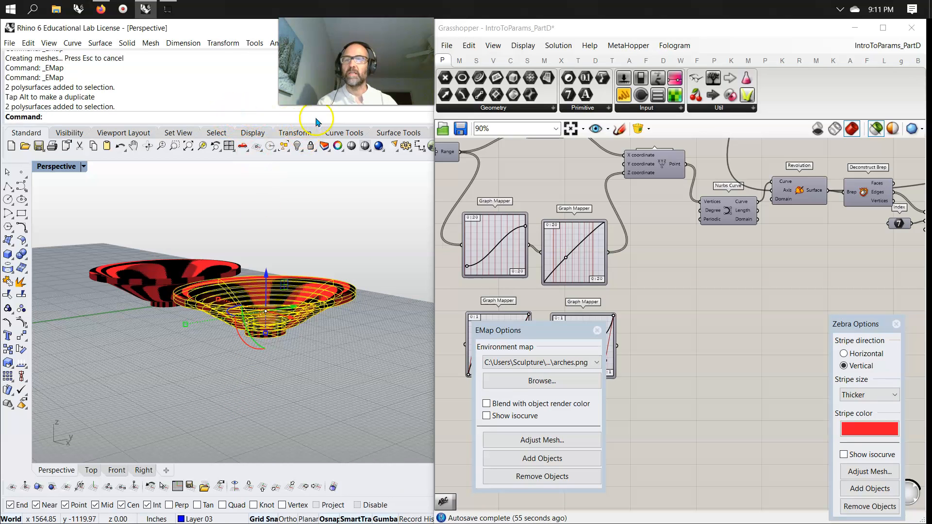
{"action": "left_click", "coordinate": [274, 43]}
{"action": "mouse_move", "coordinate": [301, 80]}
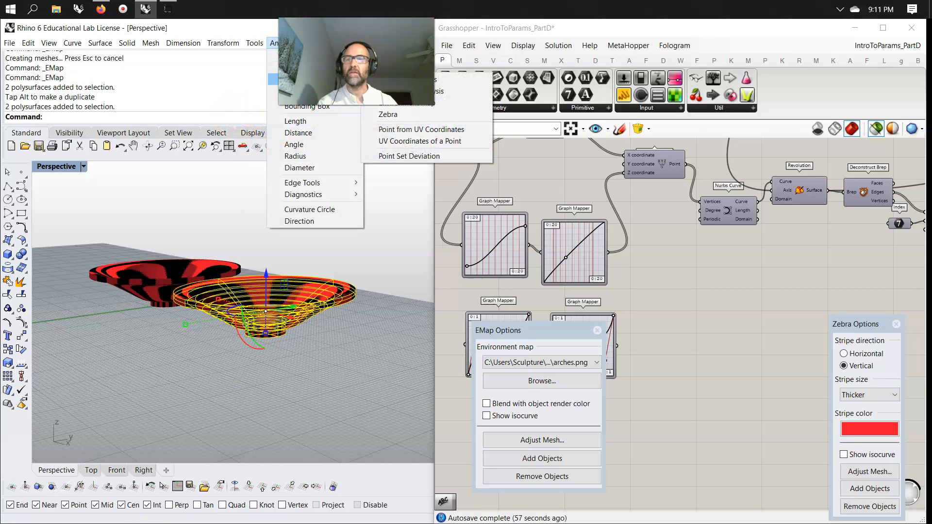
{"action": "left_click", "coordinate": [451, 79]}
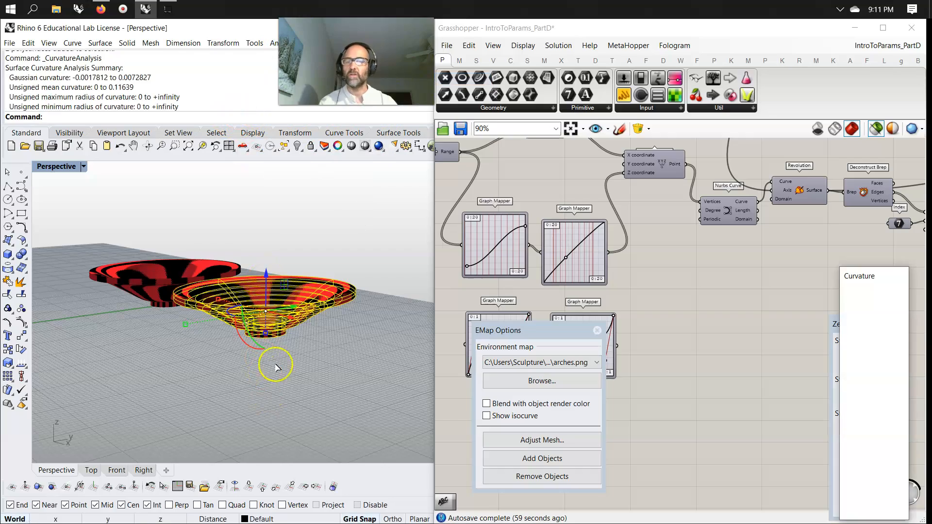
{"action": "right_click_drag", "start_coordinate": [273, 344], "coordinate": [282, 381]}
{"action": "left_click", "coordinate": [253, 404]}
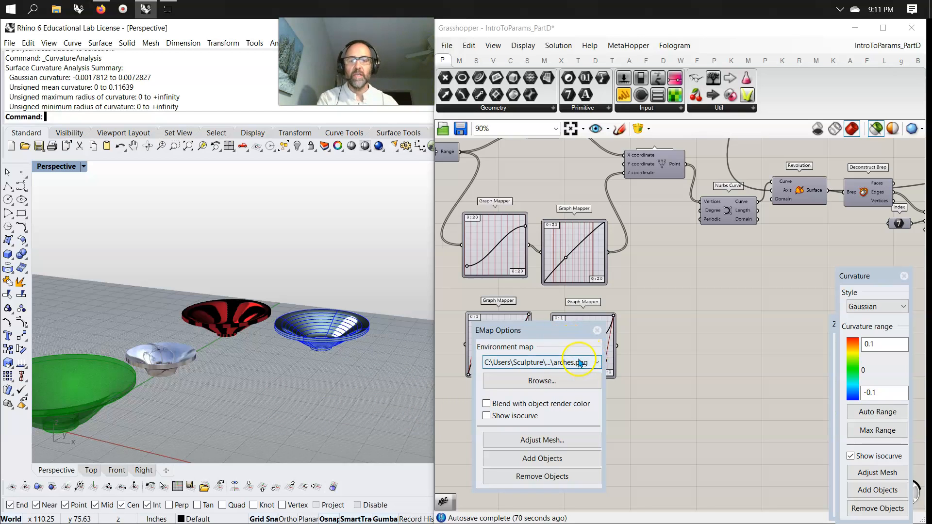
Close the environment map, curvature and zebra analysis options so all the bowls return to their normal rendered display
{"action": "left_click", "coordinate": [598, 335]}
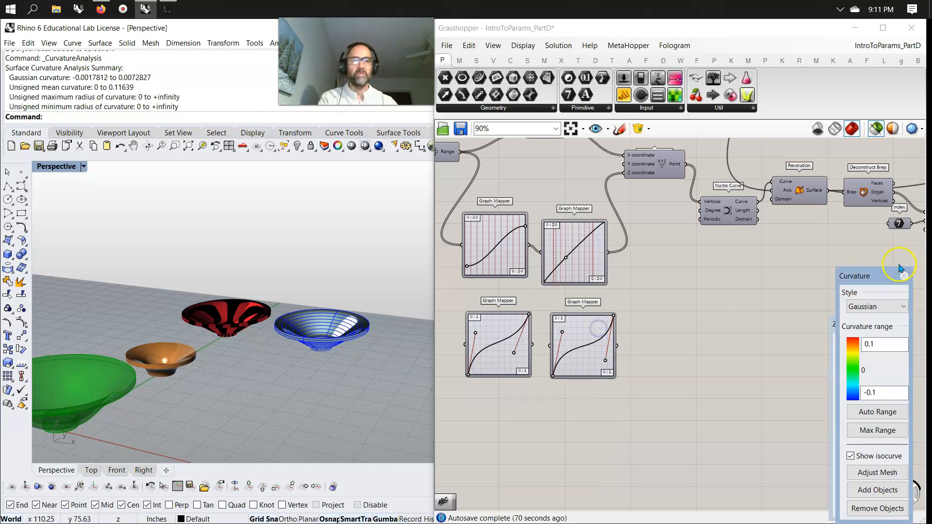
{"action": "left_click", "coordinate": [904, 275]}
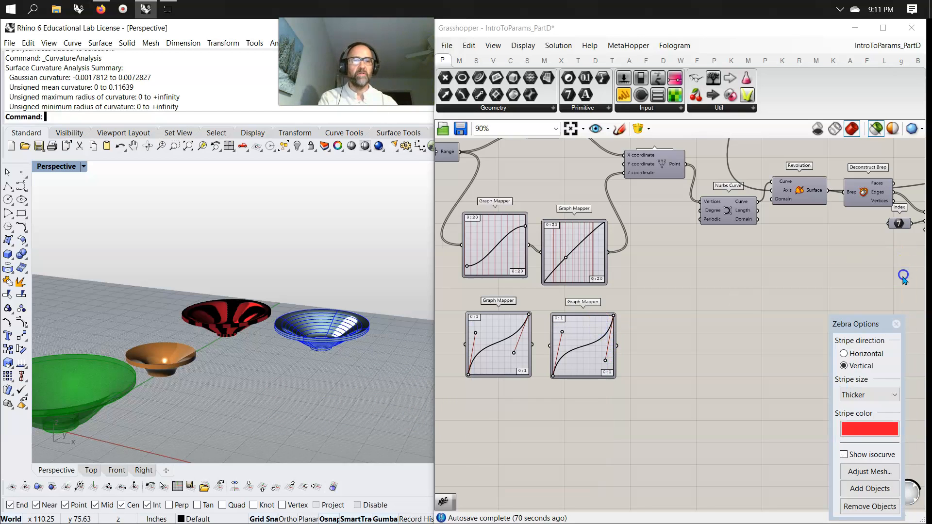
{"action": "left_click", "coordinate": [896, 324]}
{"action": "mouse_move", "coordinate": [285, 366]}
{"action": "right_mouse_down"}
{"action": "mouse_move", "coordinate": [266, 346]}
{"action": "mouse_move", "coordinate": [266, 366]}
{"action": "right_mouse_up"}
{"action": "scroll", "coordinate": [634, 354], "scroll_direction": "down", "scroll_amount": 3}
Review the whole Grasshopper definition, then examine the upper and lower Range-driven branches that generate the bowl profiles
{"action": "scroll", "coordinate": [652, 341], "scroll_direction": "down", "scroll_amount": 5}
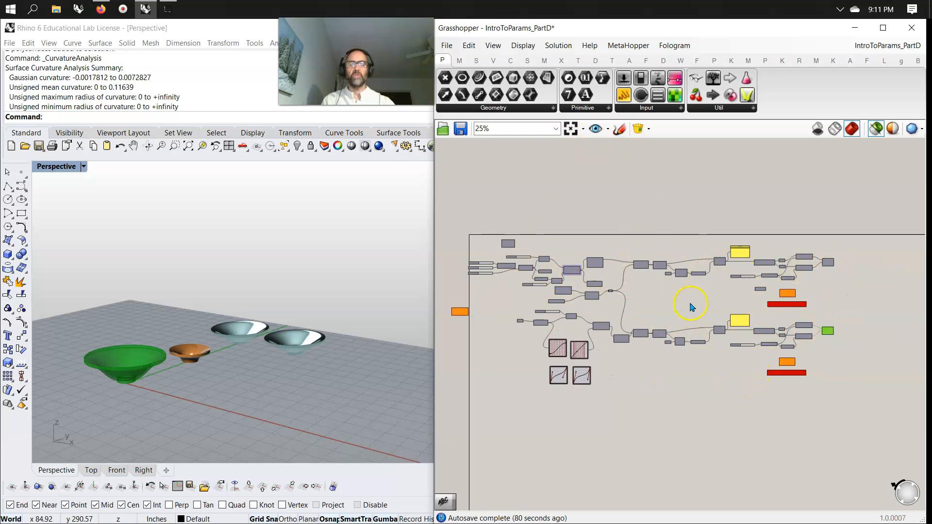
{"action": "scroll", "coordinate": [692, 301], "scroll_direction": "up", "scroll_amount": 1}
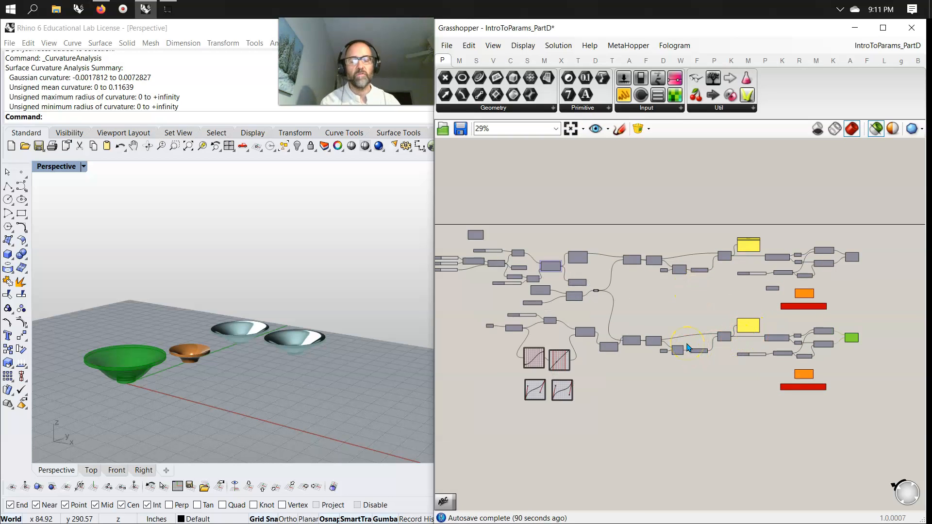
{"action": "scroll", "coordinate": [655, 316], "scroll_direction": "up", "scroll_amount": 3}
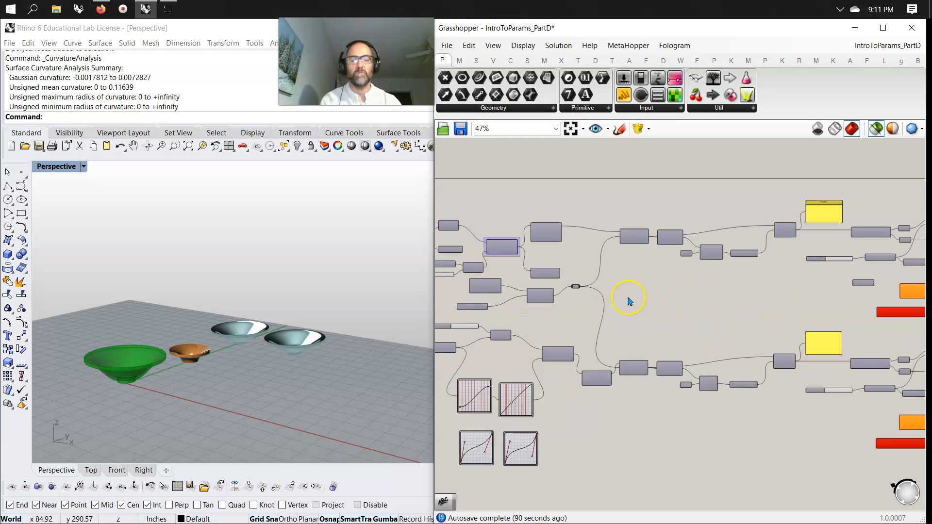
{"action": "right_click_drag", "start_coordinate": [635, 332], "coordinate": [659, 342]}
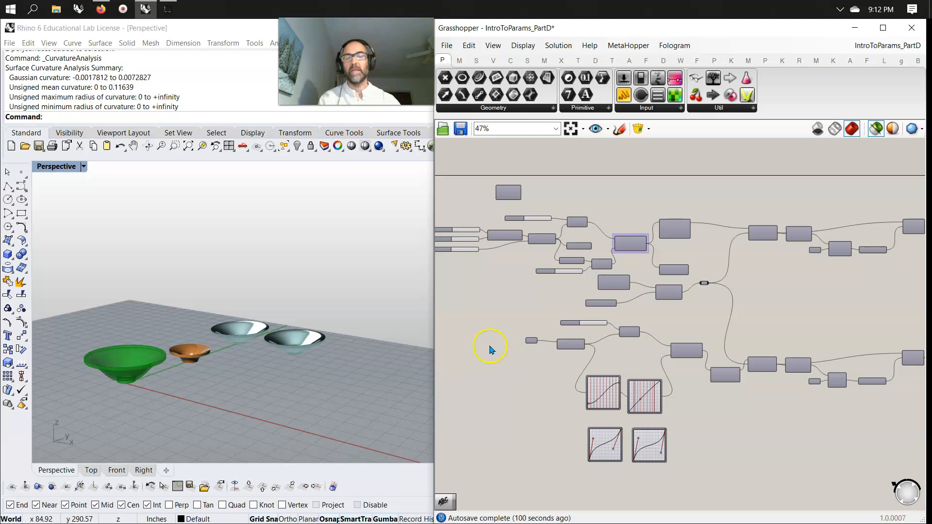
{"action": "scroll", "coordinate": [505, 318], "scroll_direction": "up", "scroll_amount": 5}
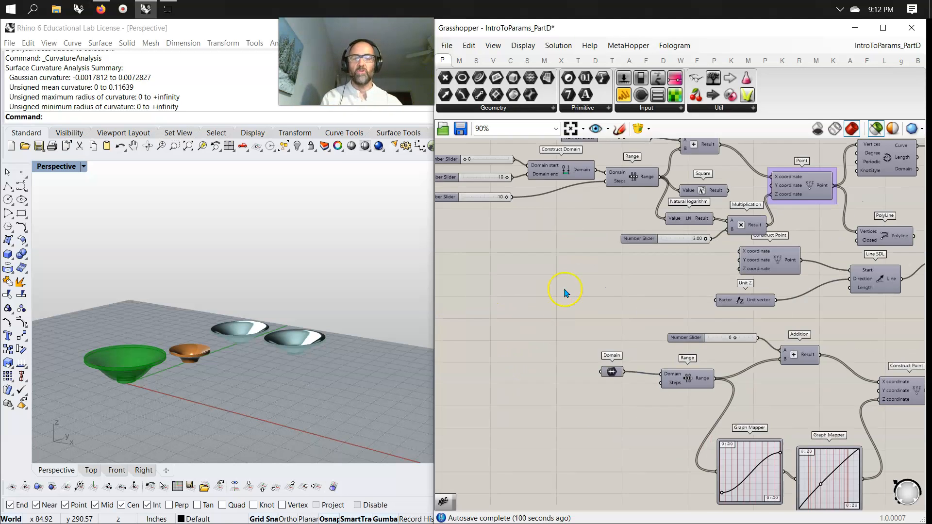
{"action": "right_click_drag", "start_coordinate": [537, 378], "coordinate": [537, 370]}
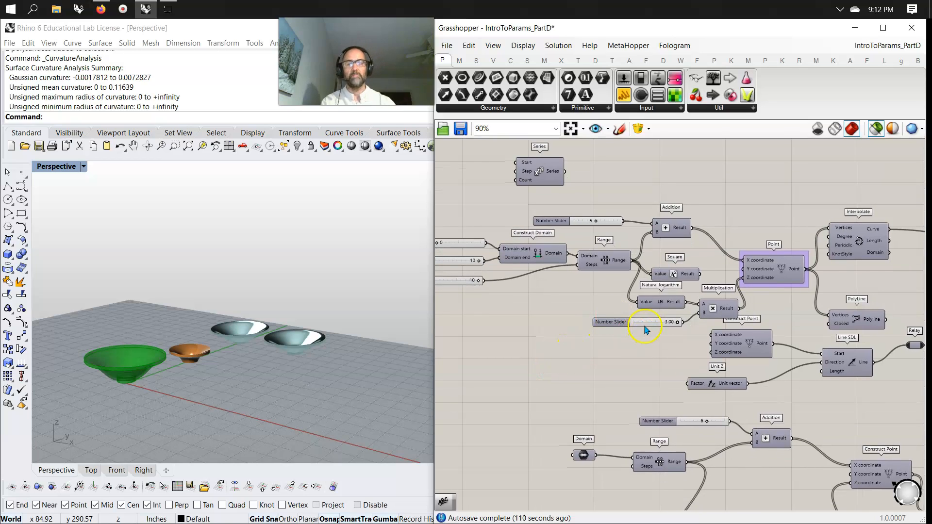